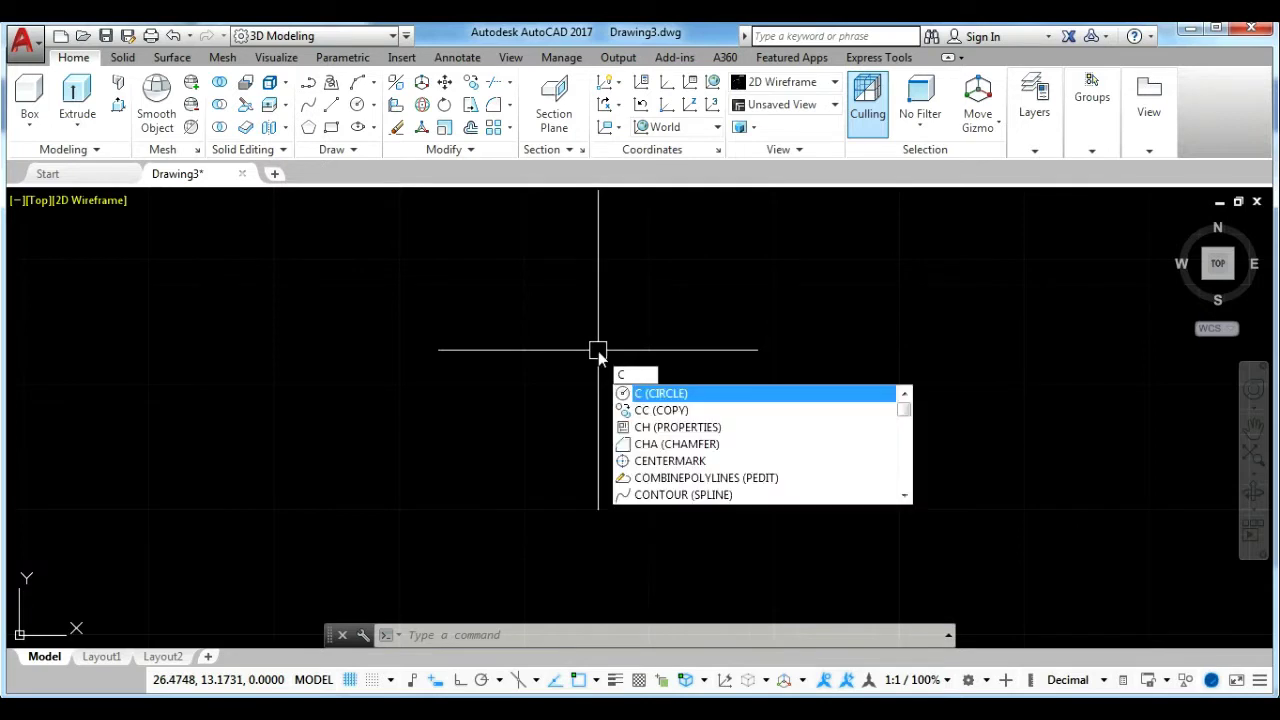
# - Draw concentric circles of radius 1 and 1.5 sharing one centre point
pyautogui.press('Return')
pyautogui.click(579, 348)
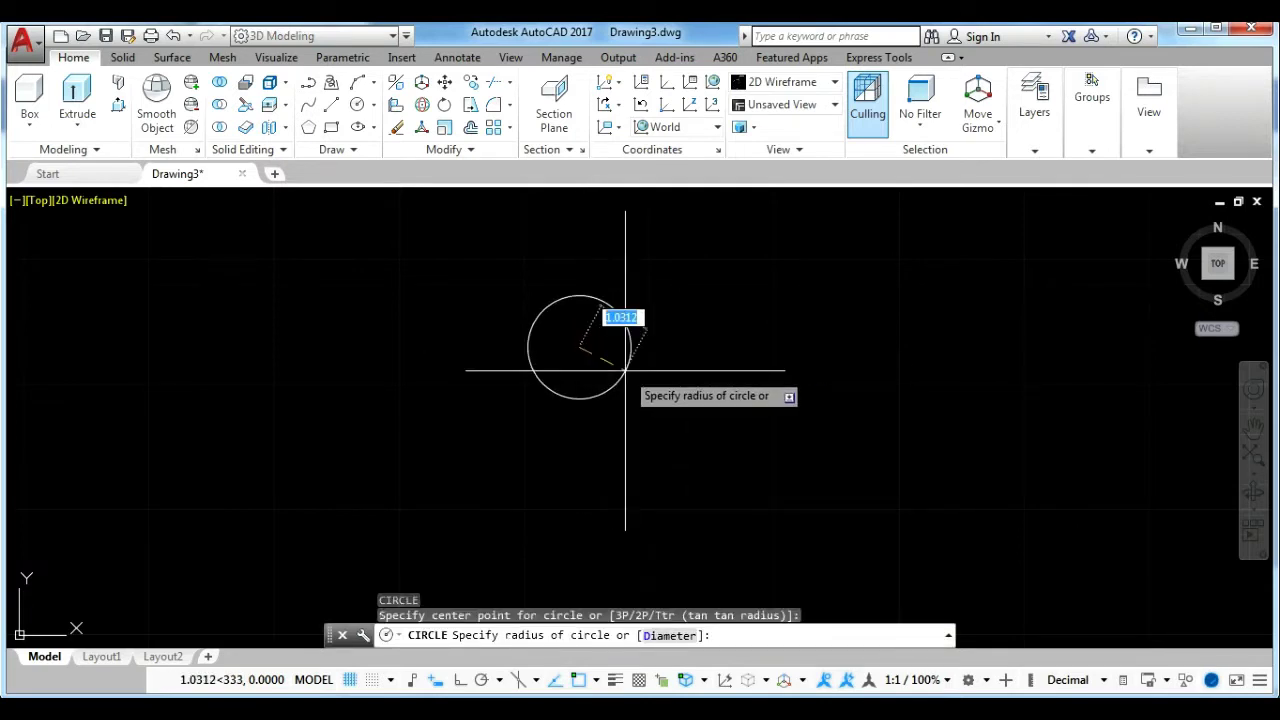
pyautogui.write('1')
pyautogui.press('Return')
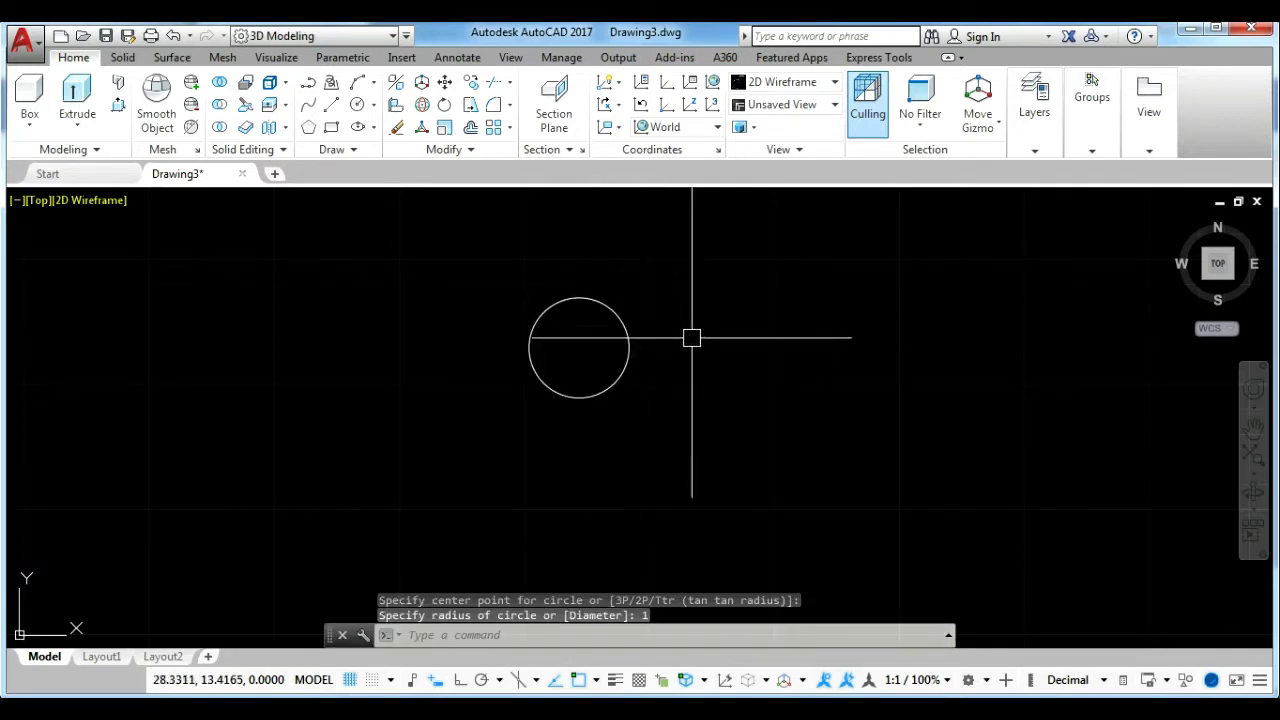
pyautogui.write('C')
pyautogui.press('Return')
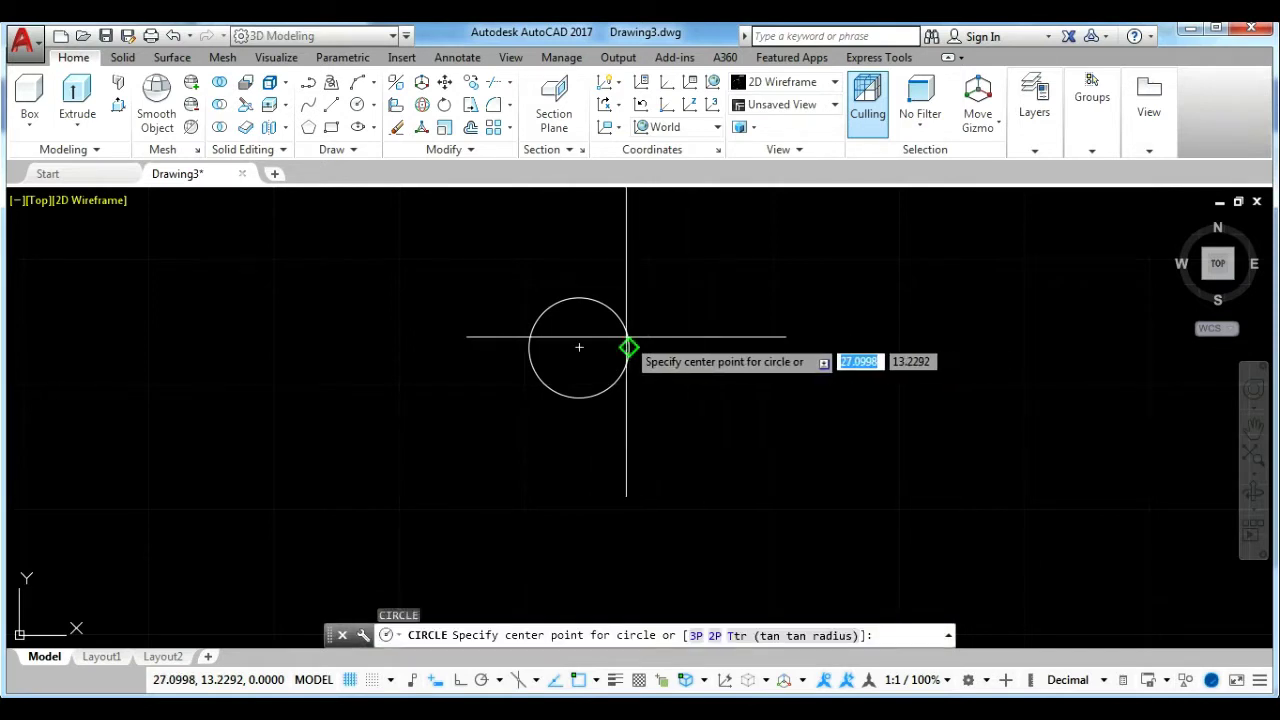
pyautogui.click(579, 348)
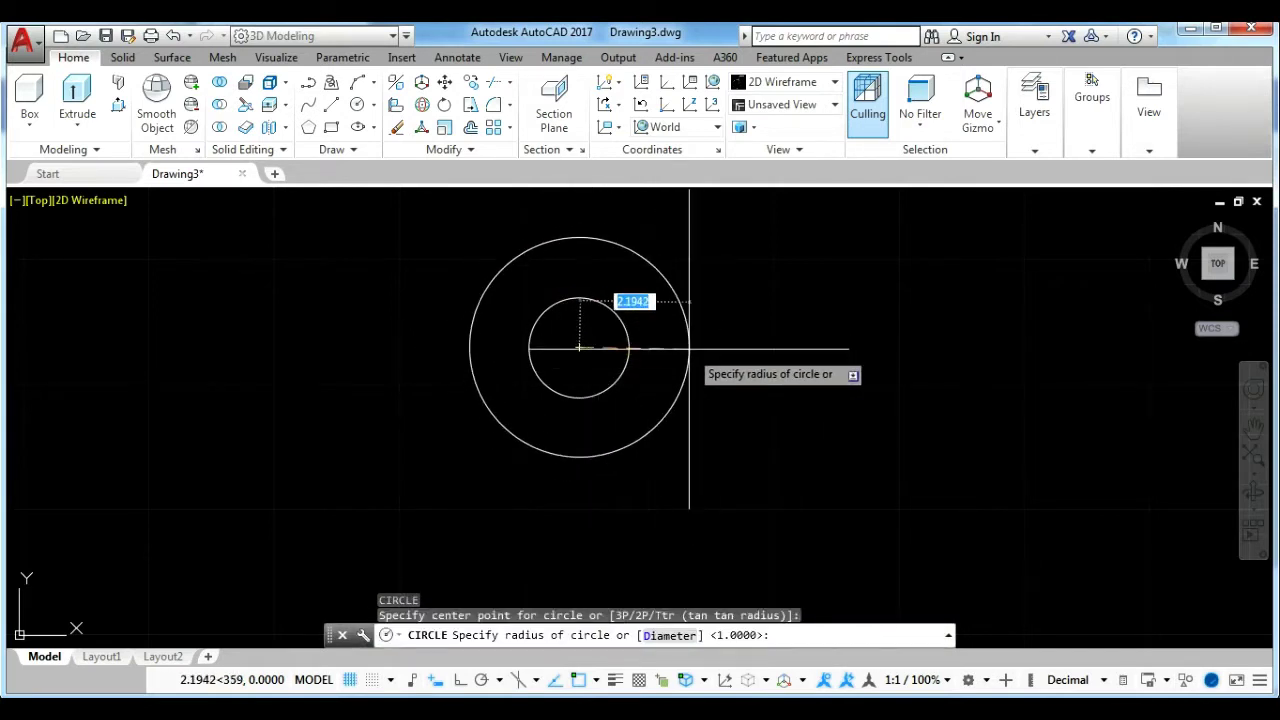
pyautogui.press('Return')
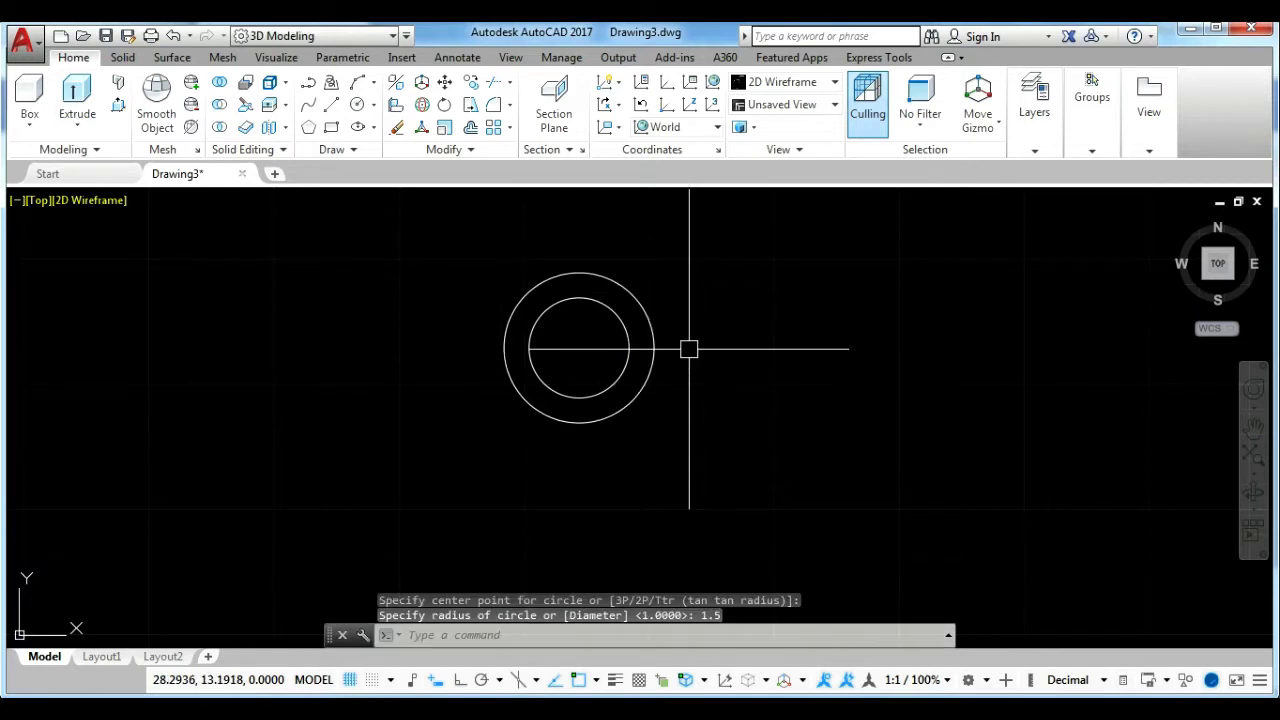
pyautogui.write('L')
# - Draw a 1.5 horizontal line from the inner circle's top quadrant with Ortho on
pyautogui.press('Return')
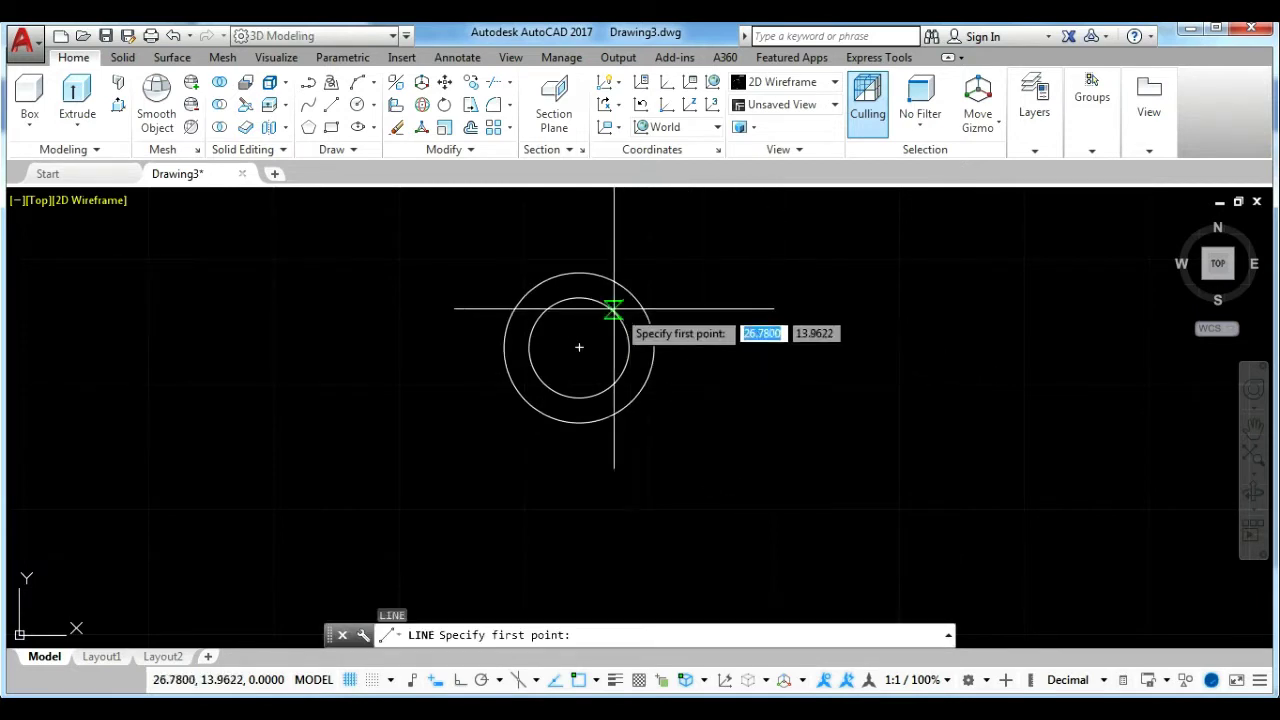
pyautogui.click(579, 297)
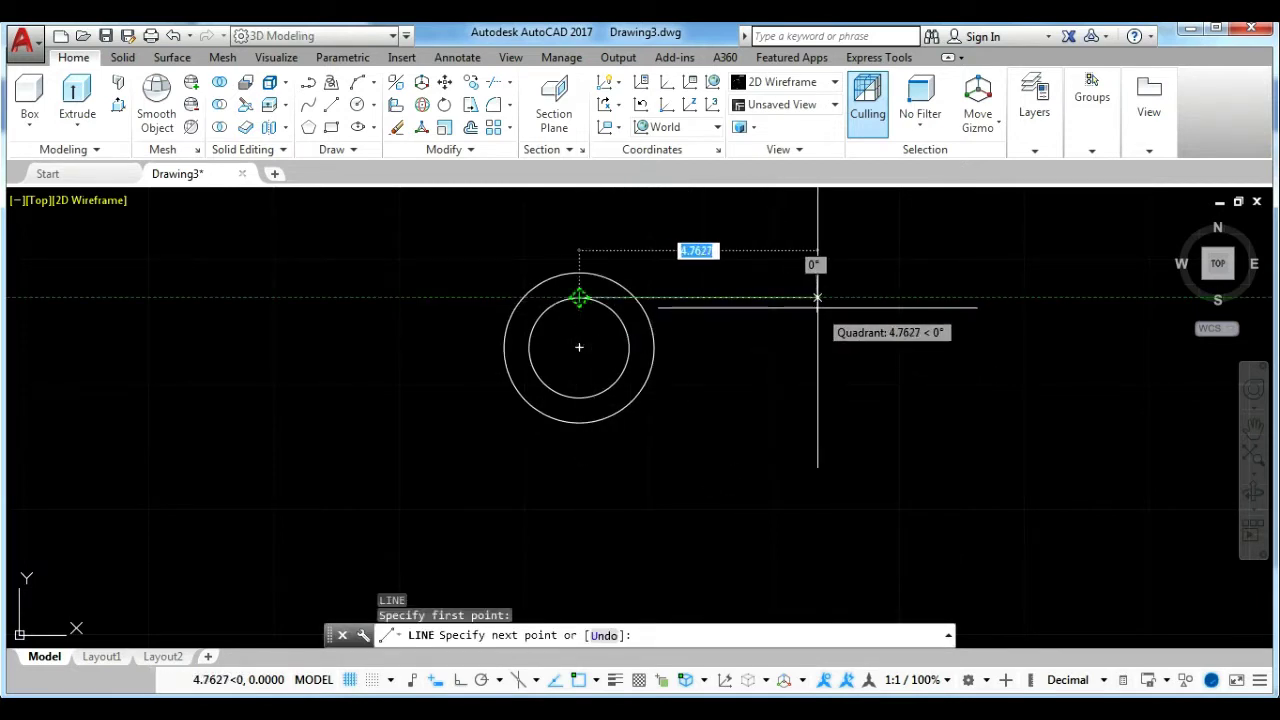
pyautogui.press('Return')
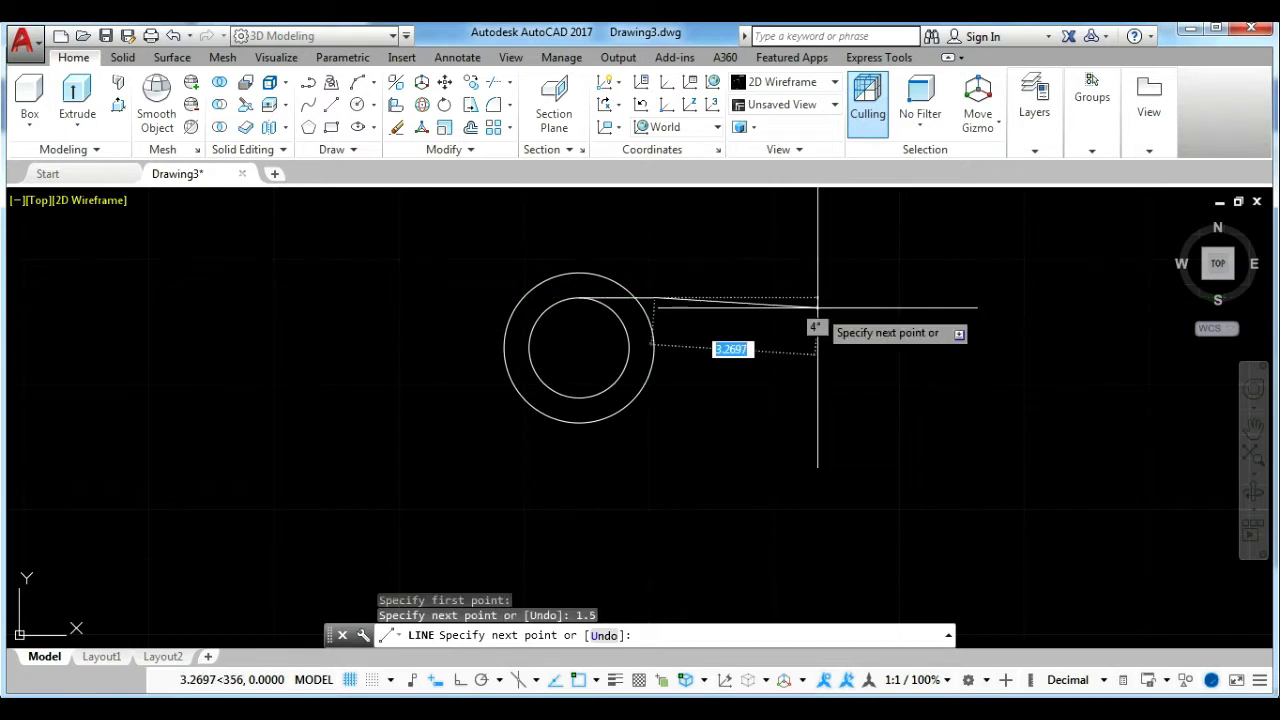
pyautogui.press('F8')
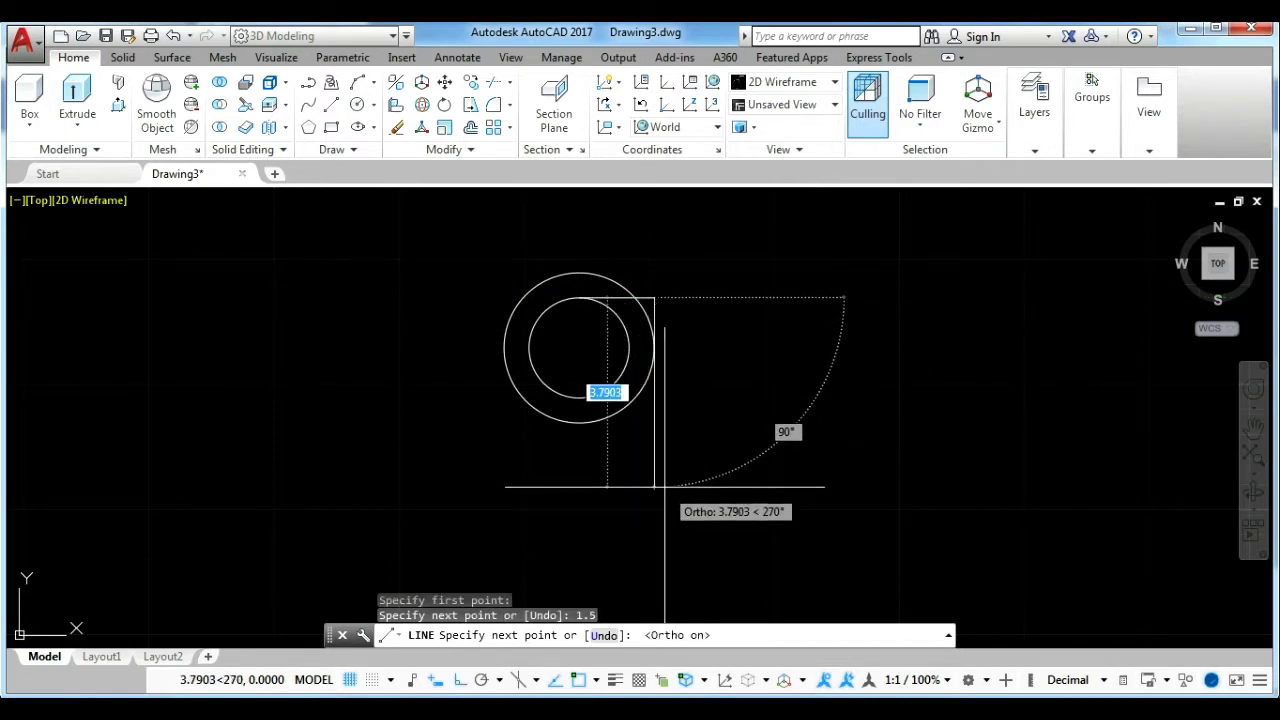
pyautogui.scroll(2, 664, 487)
pyautogui.moveTo(665, 328); pyautogui.dragTo(671, 571, button='middle')
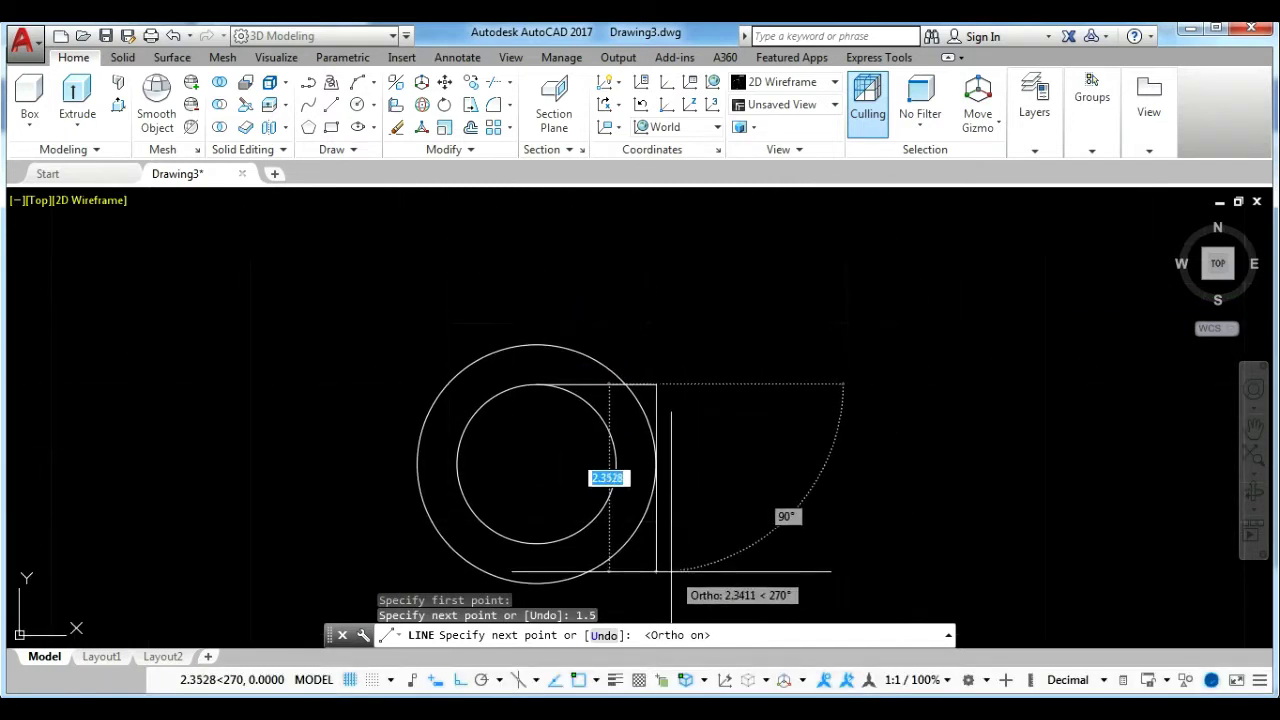
# - Continue the profile 0.2 down, 0.2 right and 1 up, then window-select the lines
pyautogui.press('Return')
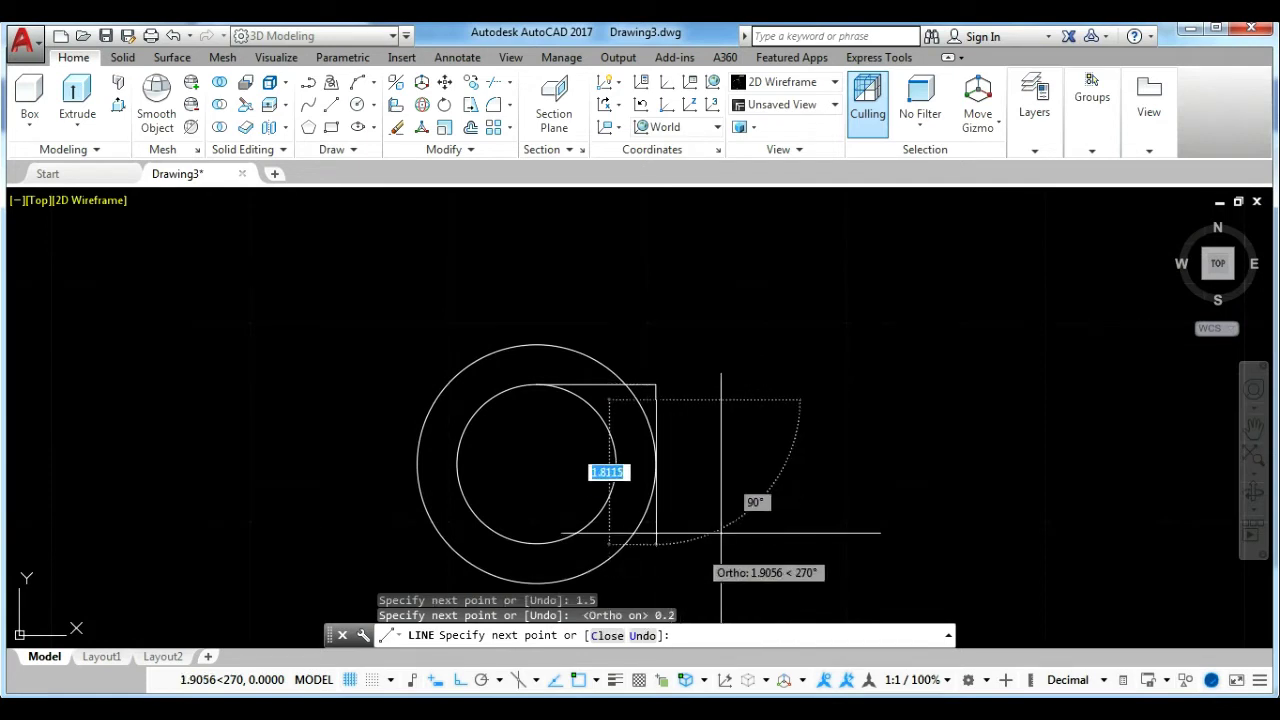
pyautogui.press('Return')
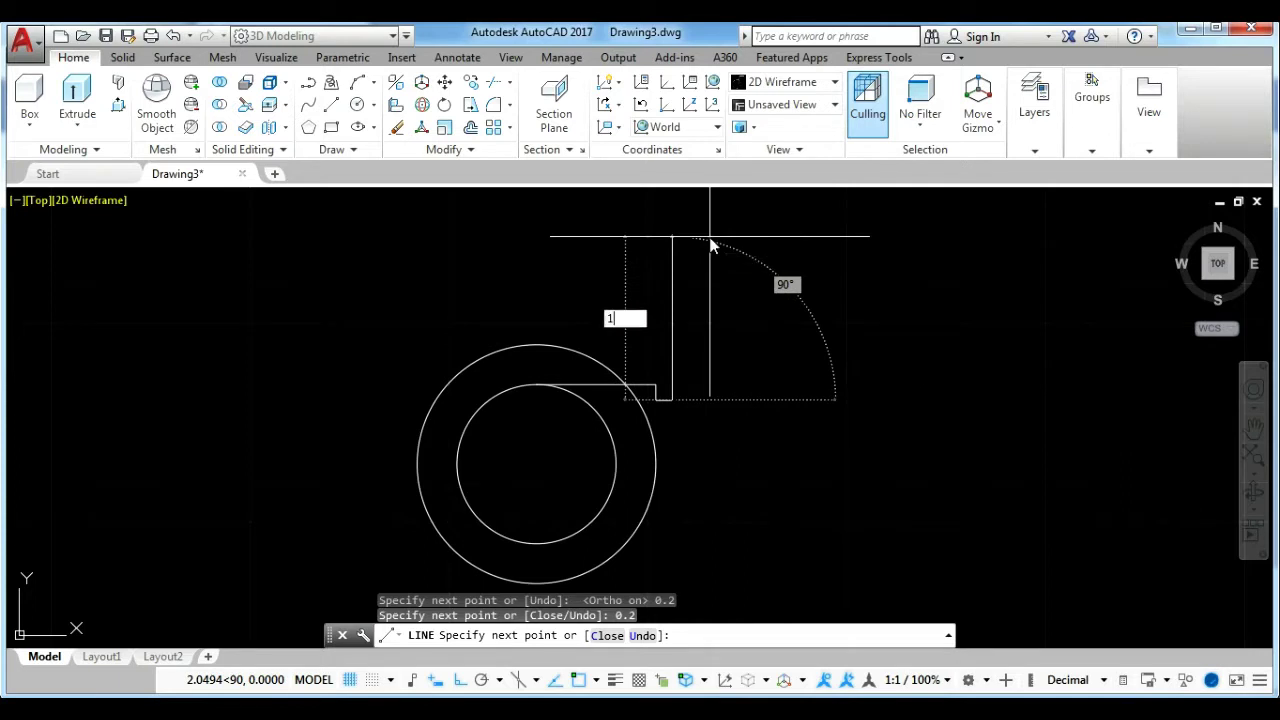
pyautogui.press('Return')
pyautogui.press('Escape')
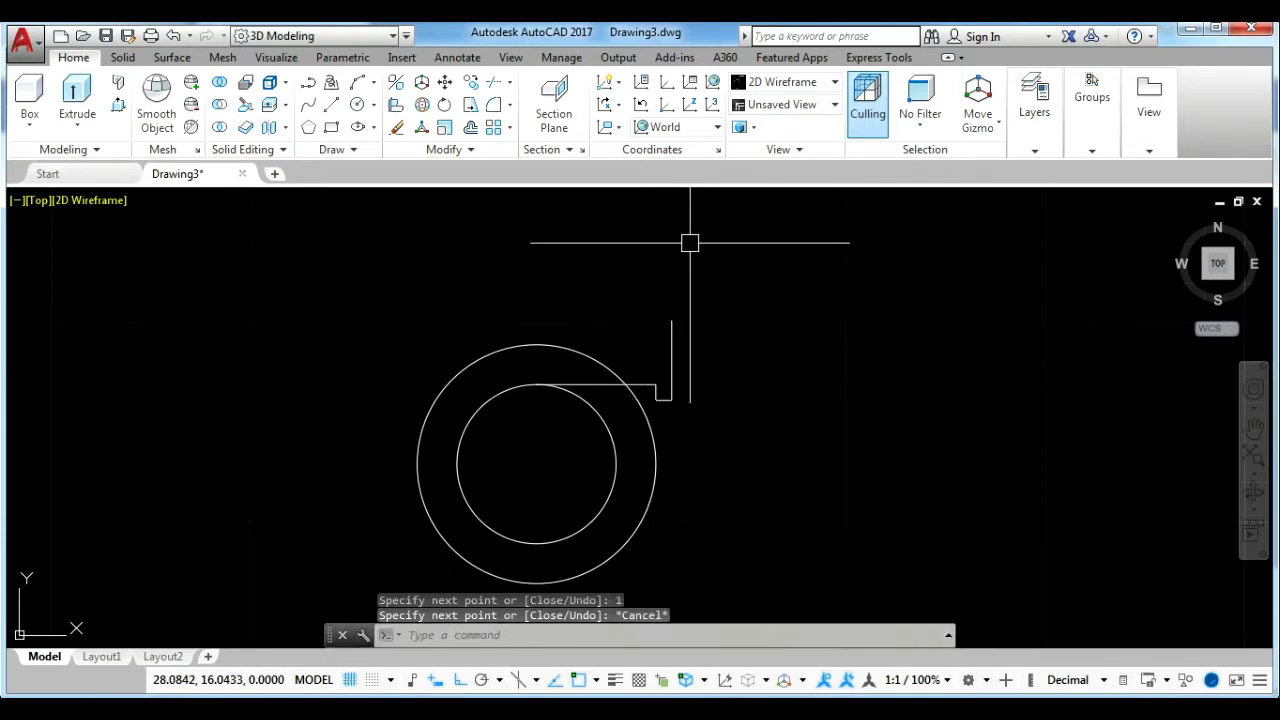
pyautogui.click(488, 269)
pyautogui.click(688, 408)
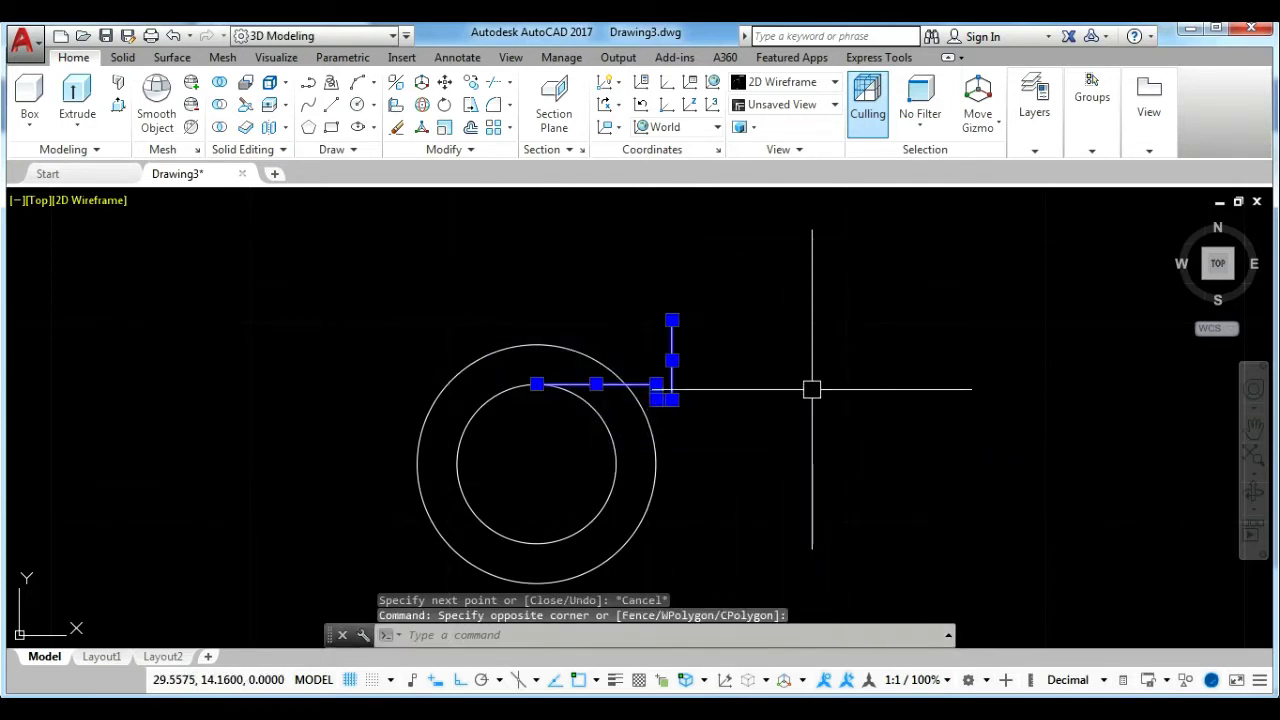
pyautogui.write('MI')
# - Mirror the stepped profile about a vertical axis through the circle centre, keeping the original
pyautogui.press('Return')
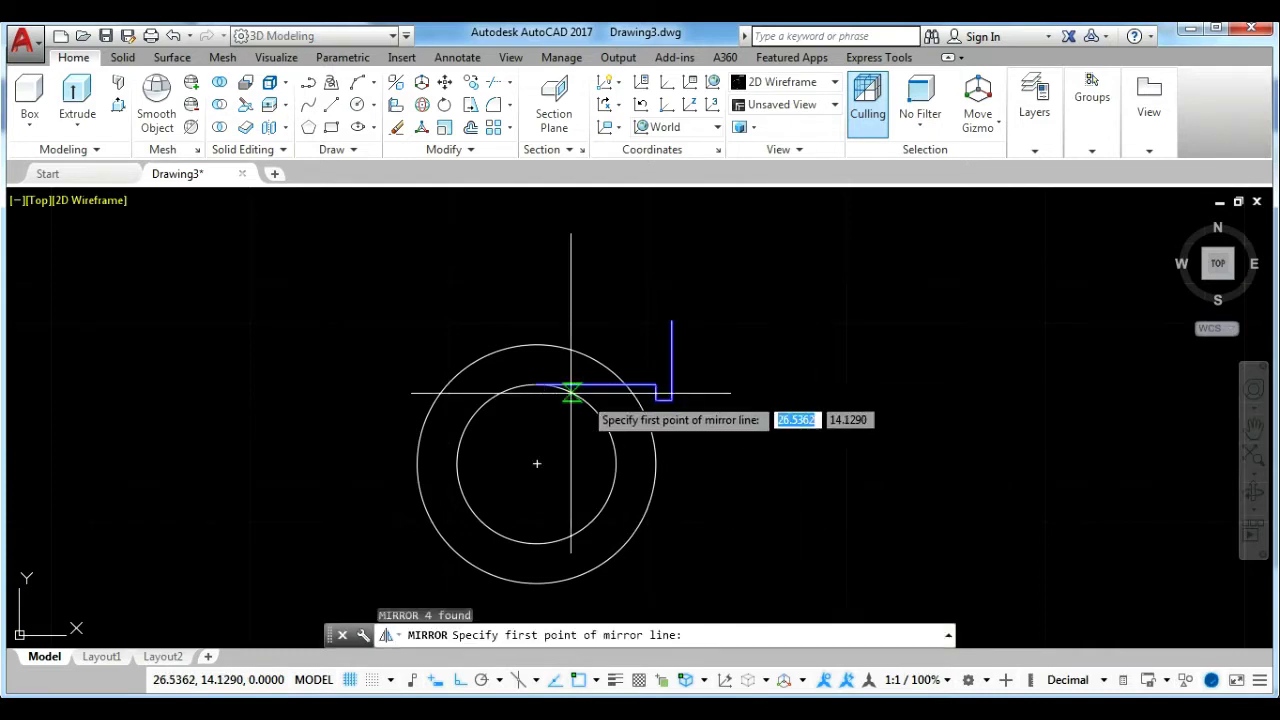
pyautogui.click(536, 384)
pyautogui.click(535, 275)
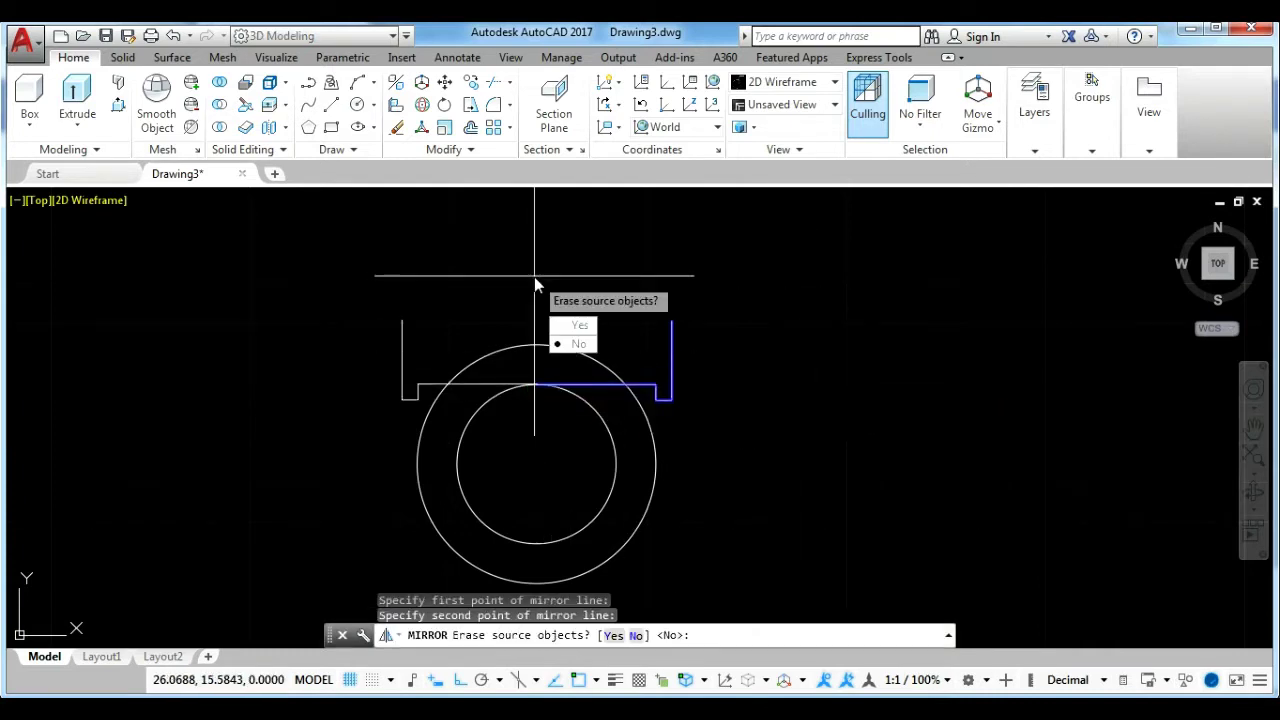
pyautogui.press('Return')
pyautogui.write('L')
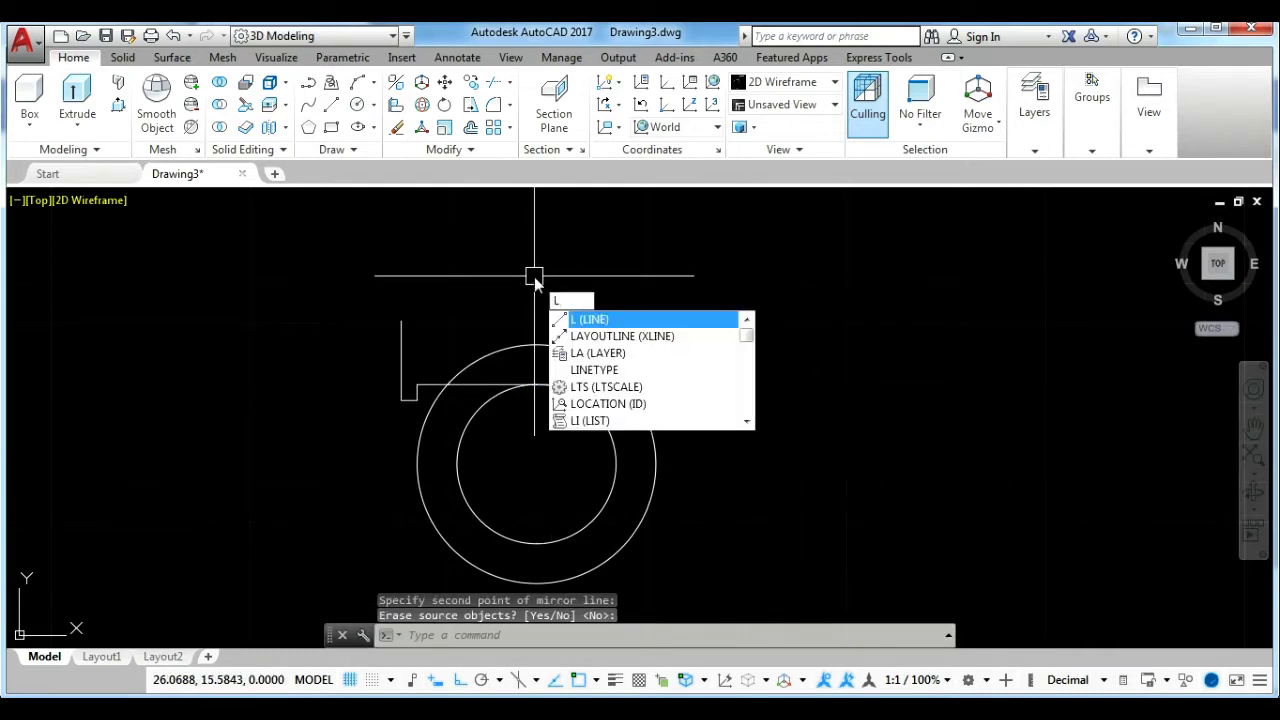
# - Draw a line joining the top ends of the left and right profiles
pyautogui.press('Return')
pyautogui.click(400, 320)
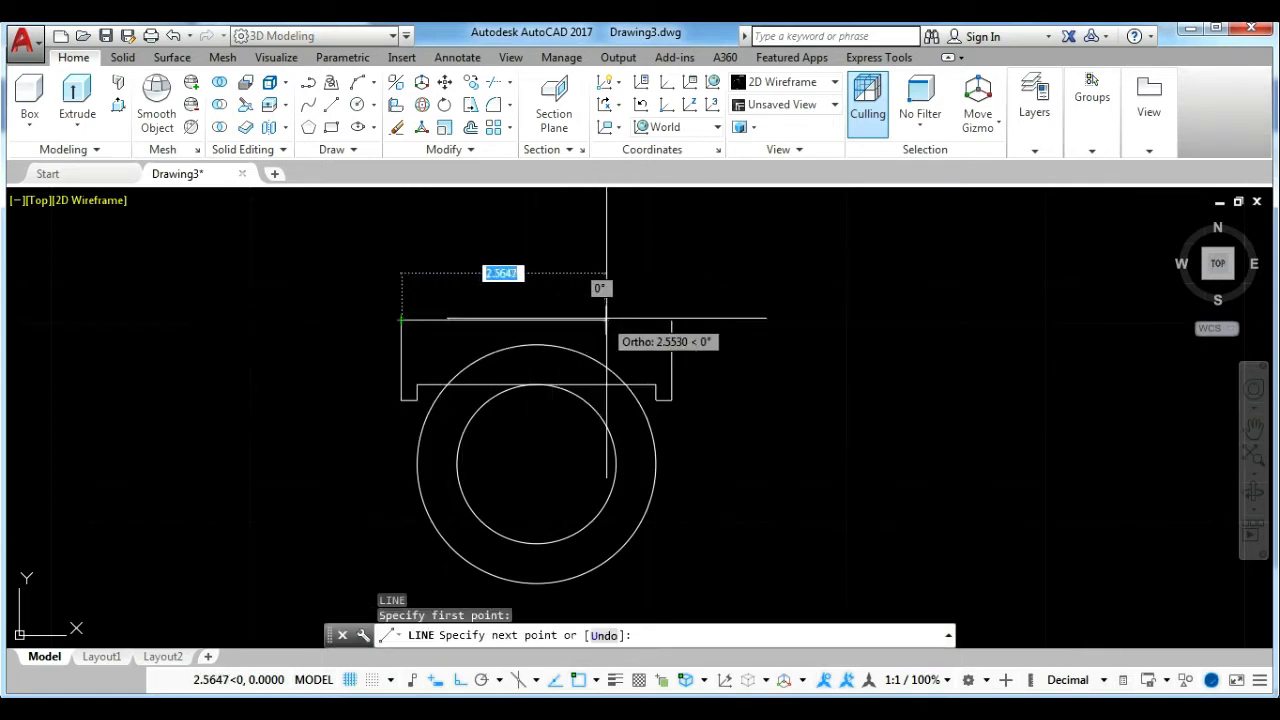
pyautogui.click(672, 320)
pyautogui.press('Return')
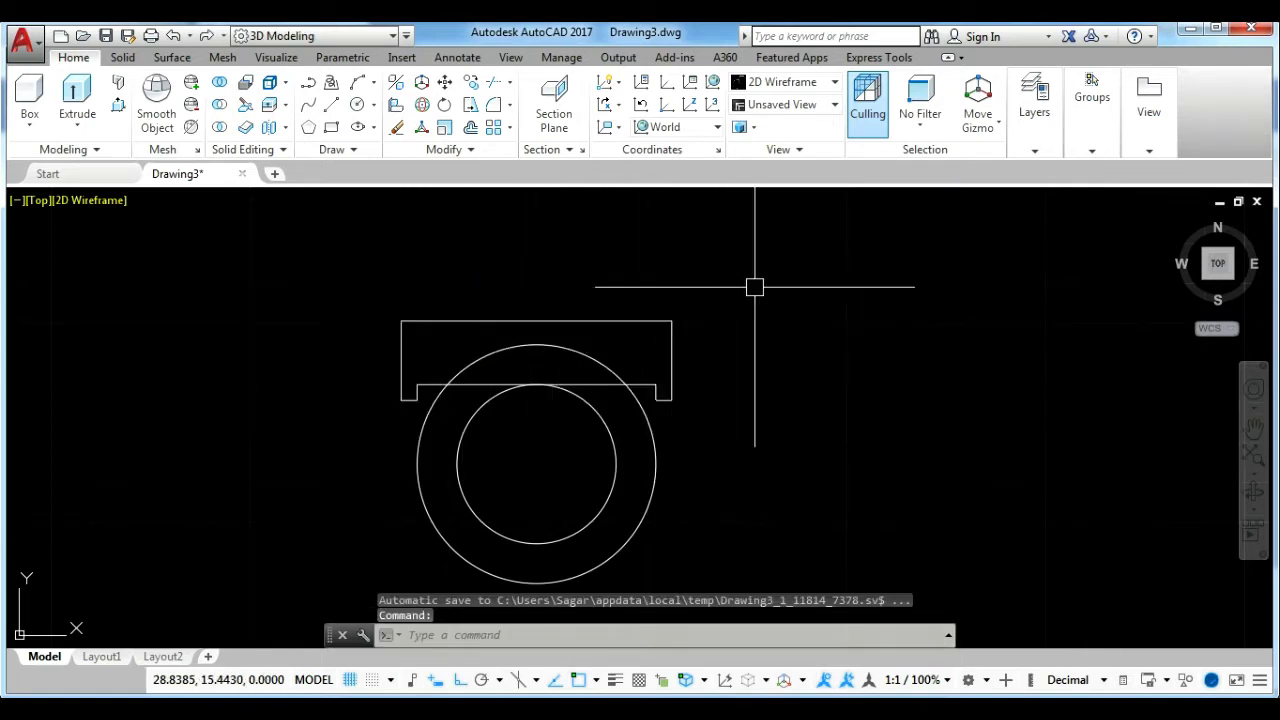
pyautogui.write('K')
pyautogui.press('Escape')
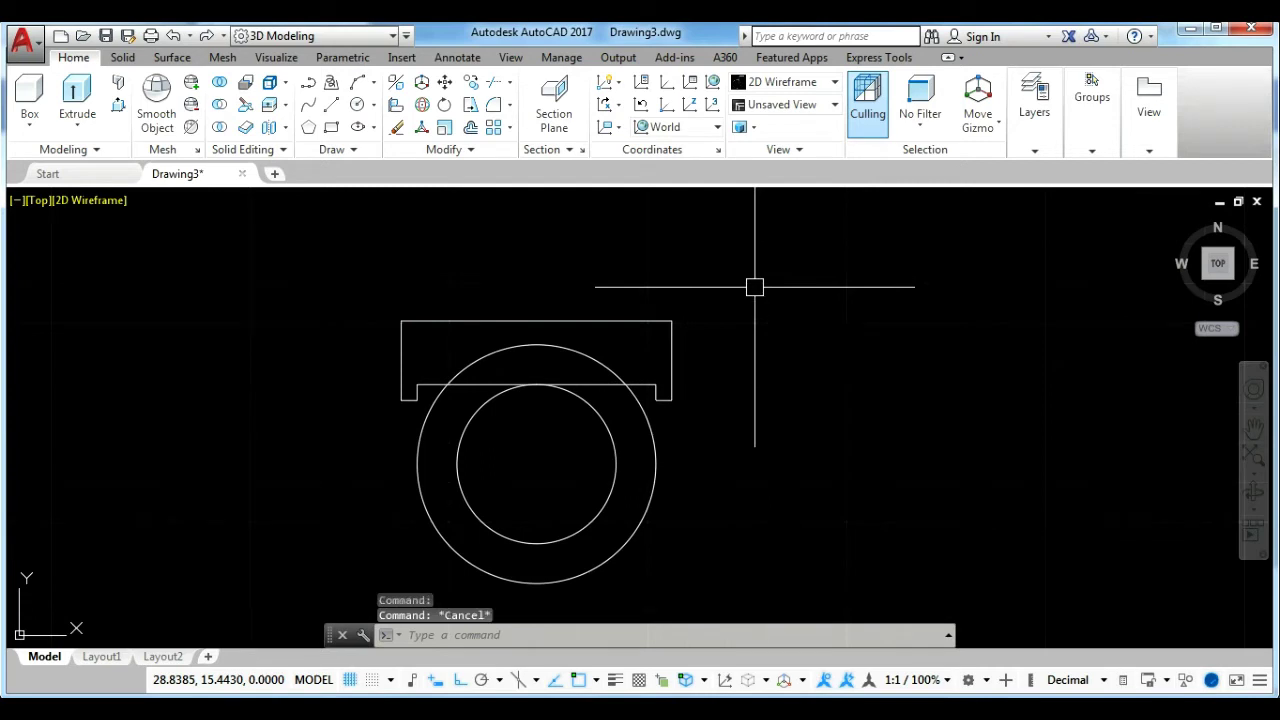
# - Join all the outline lines into a single polyline with J
pyautogui.write('J')
pyautogui.press('Return')
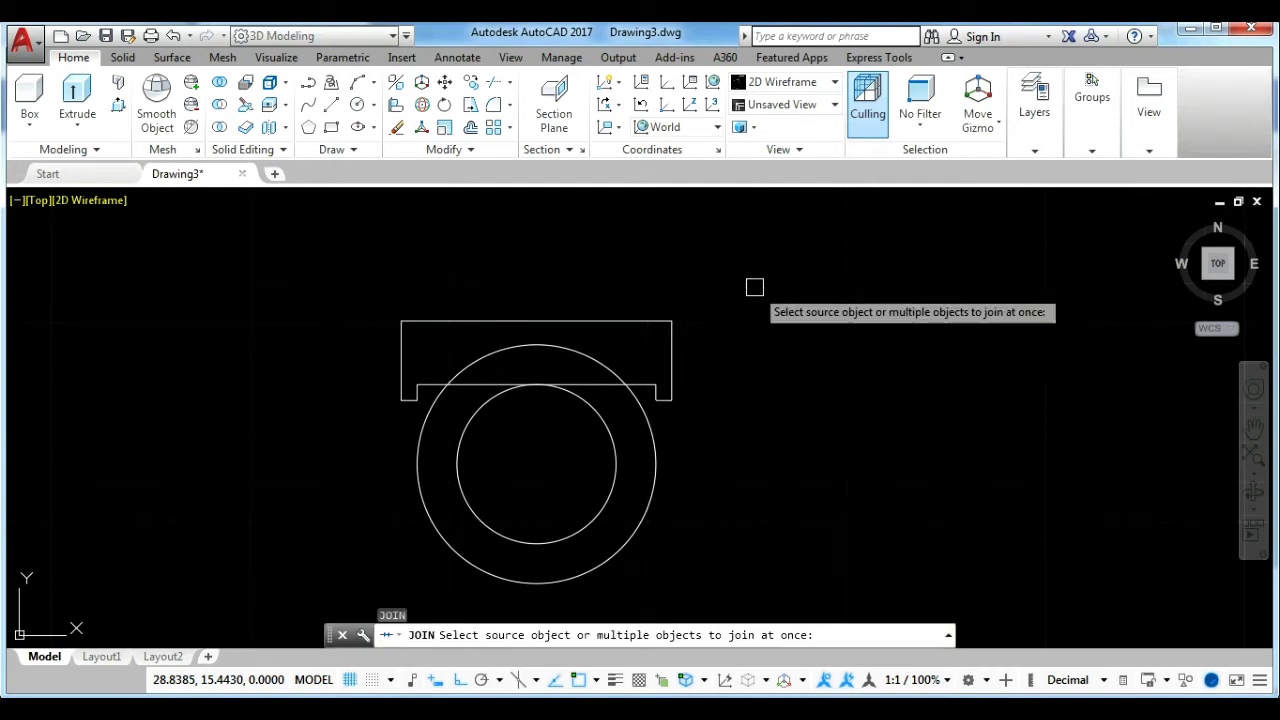
pyautogui.click(345, 296)
pyautogui.click(755, 431)
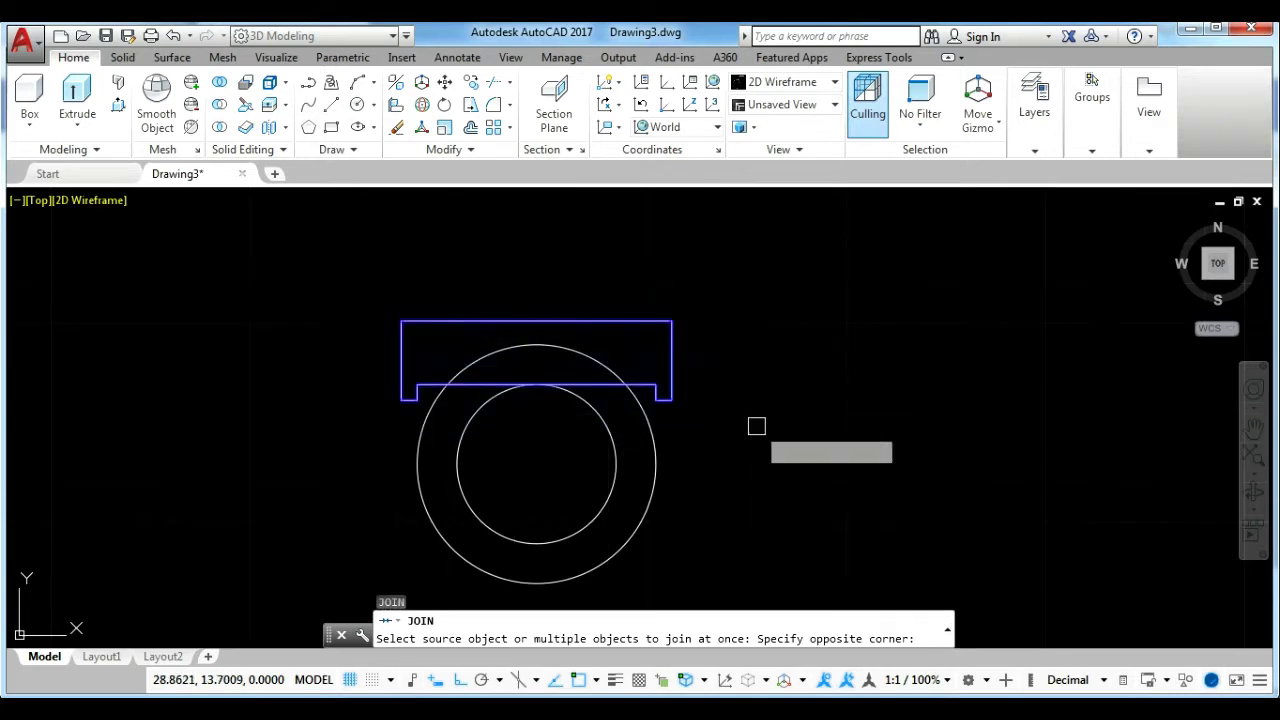
pyautogui.press('Return')
pyautogui.write('F')
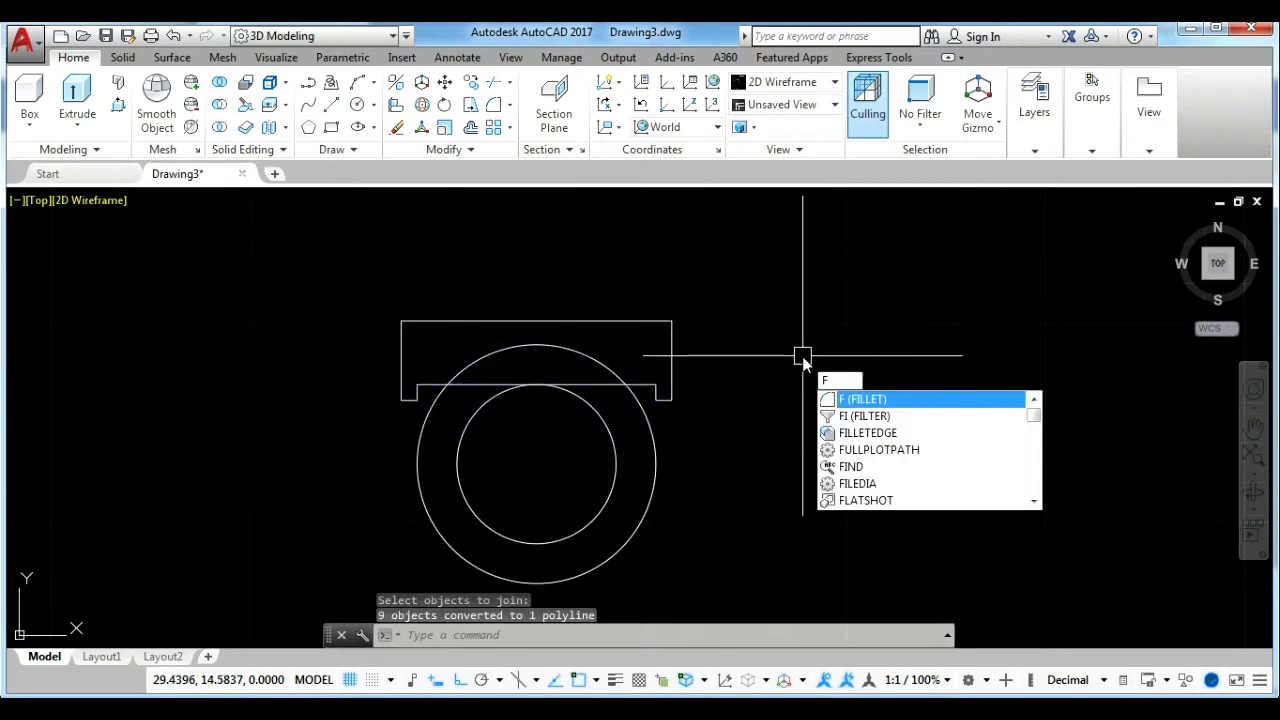
# - Fillet the outline's top-left and top-right corners
pyautogui.press('Return')
pyautogui.press('Return')
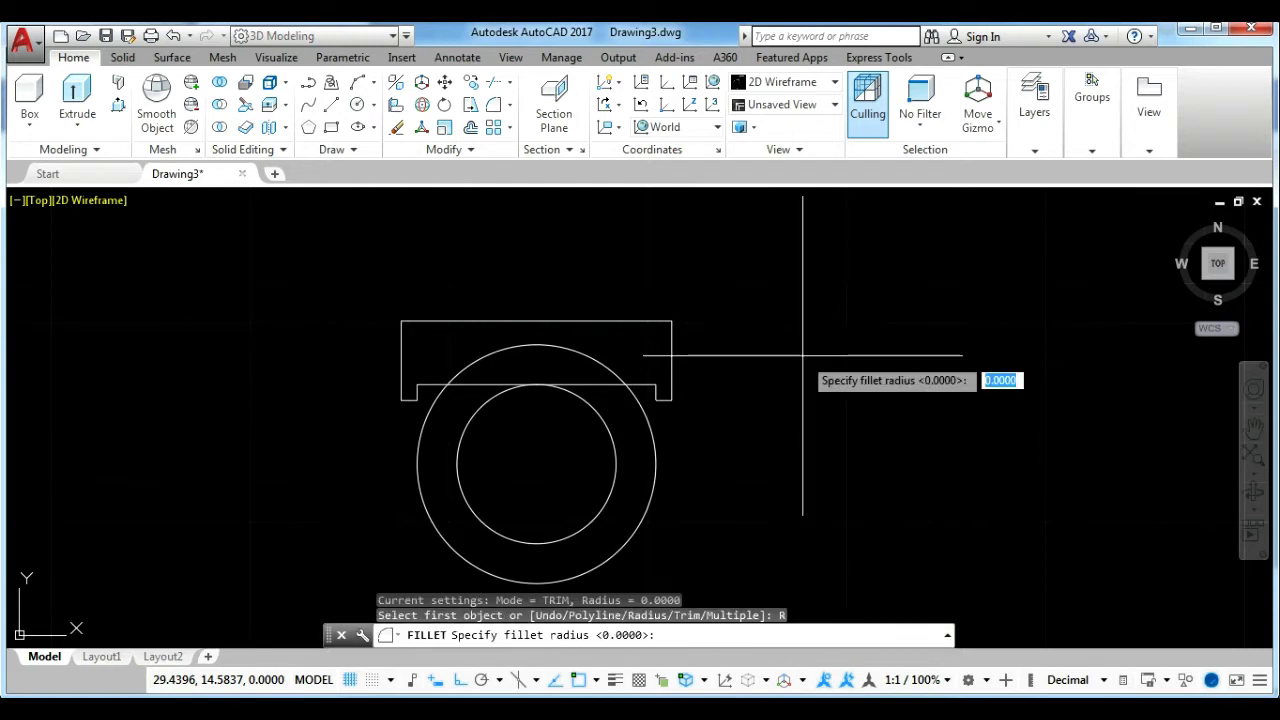
pyautogui.write('0.2')
pyautogui.press('Return')
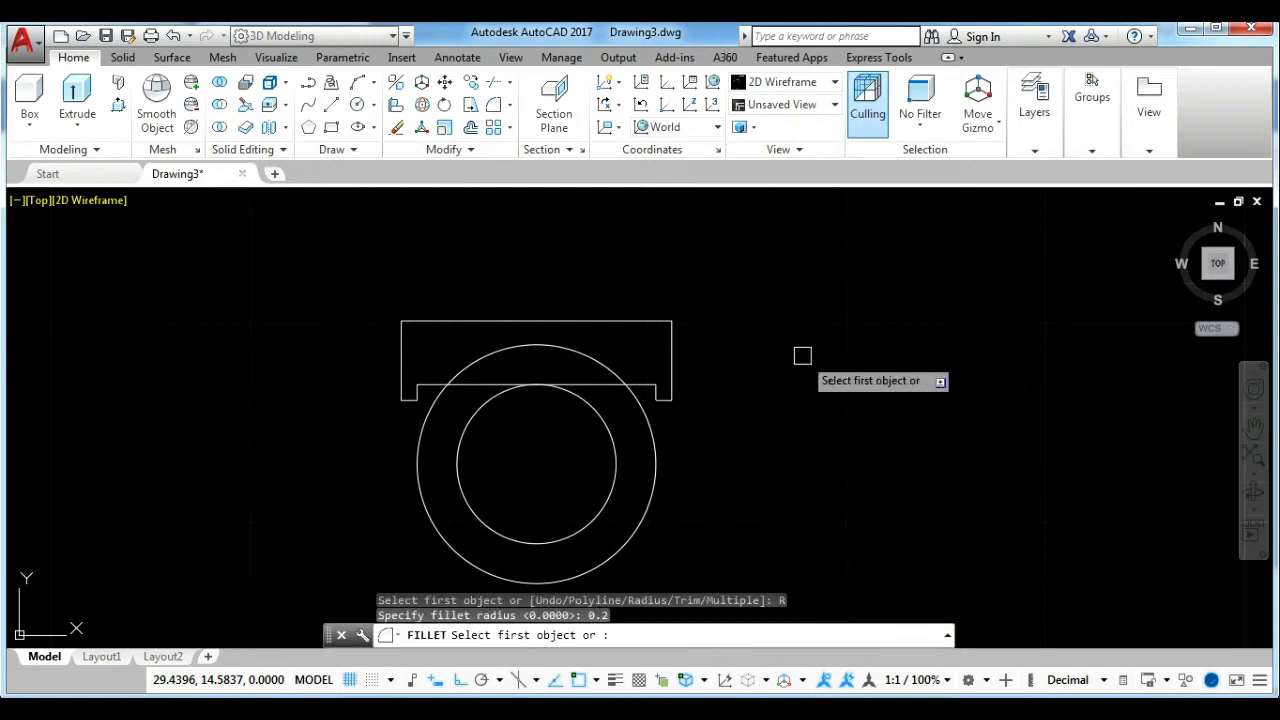
pyautogui.click(406, 345)
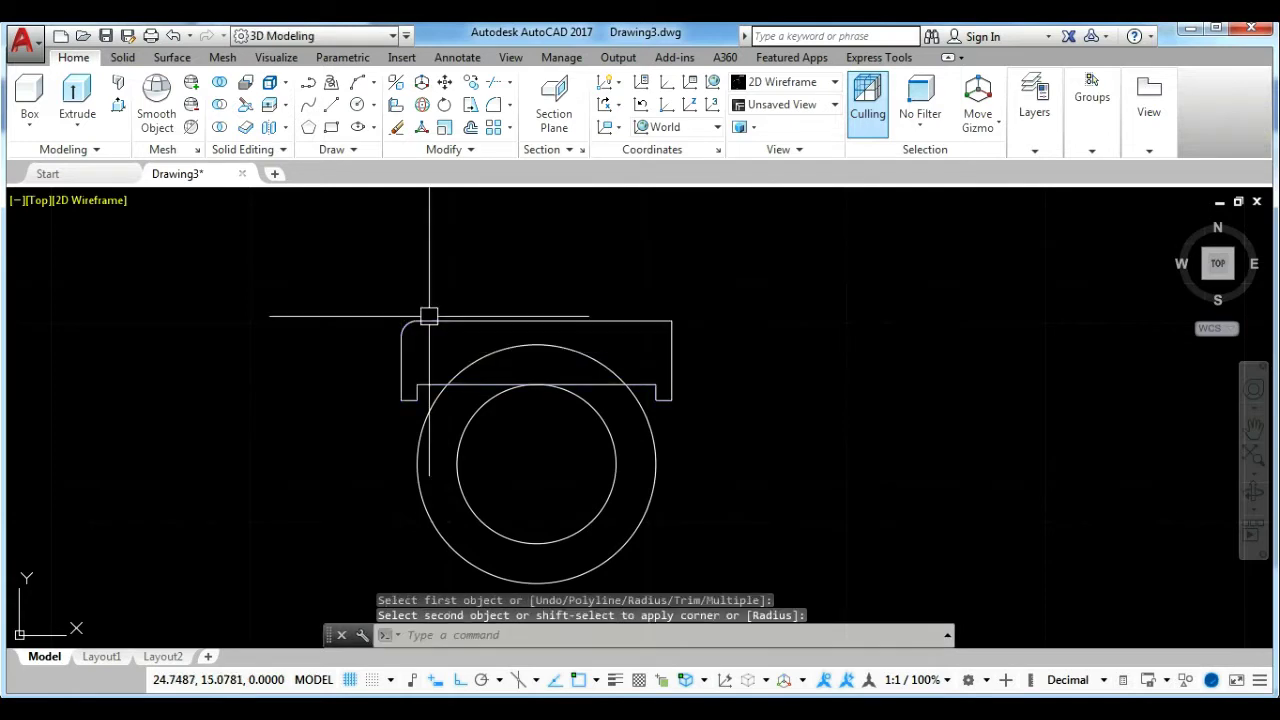
pyautogui.click(430, 320)
pyautogui.press('Return')
pyautogui.click(630, 321)
pyautogui.click(674, 350)
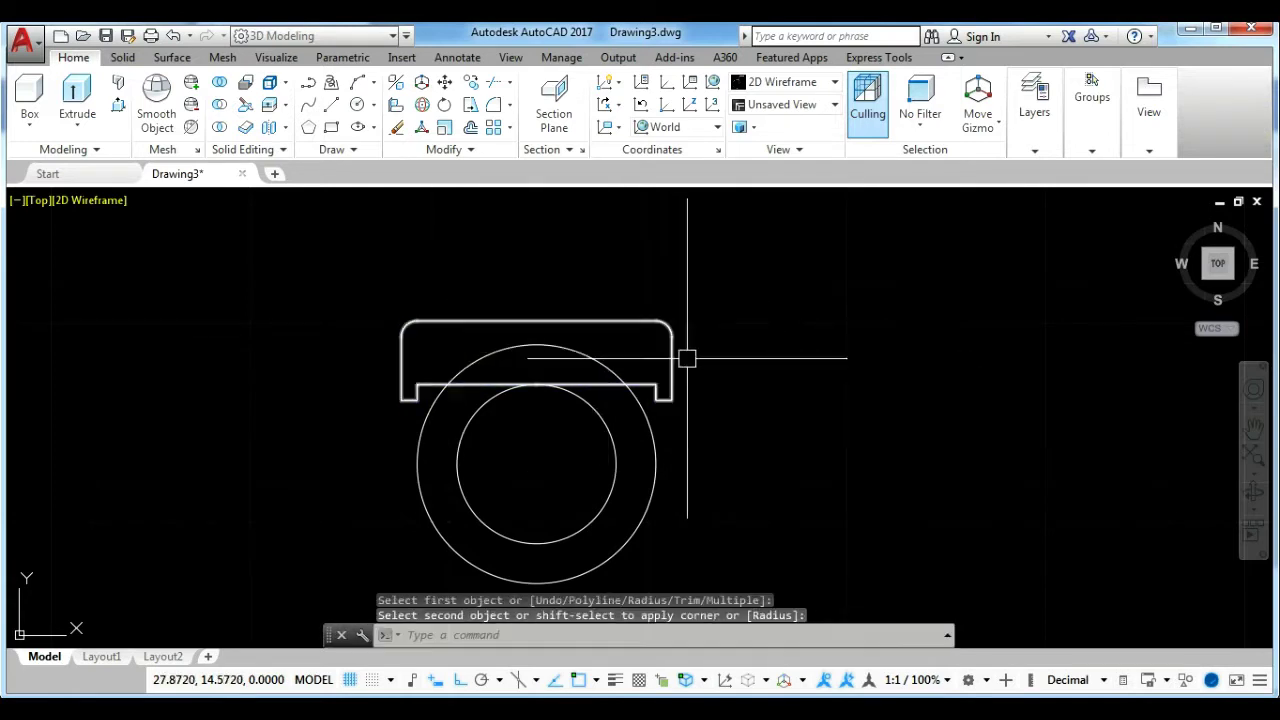
pyautogui.scroll(2, 630, 387)
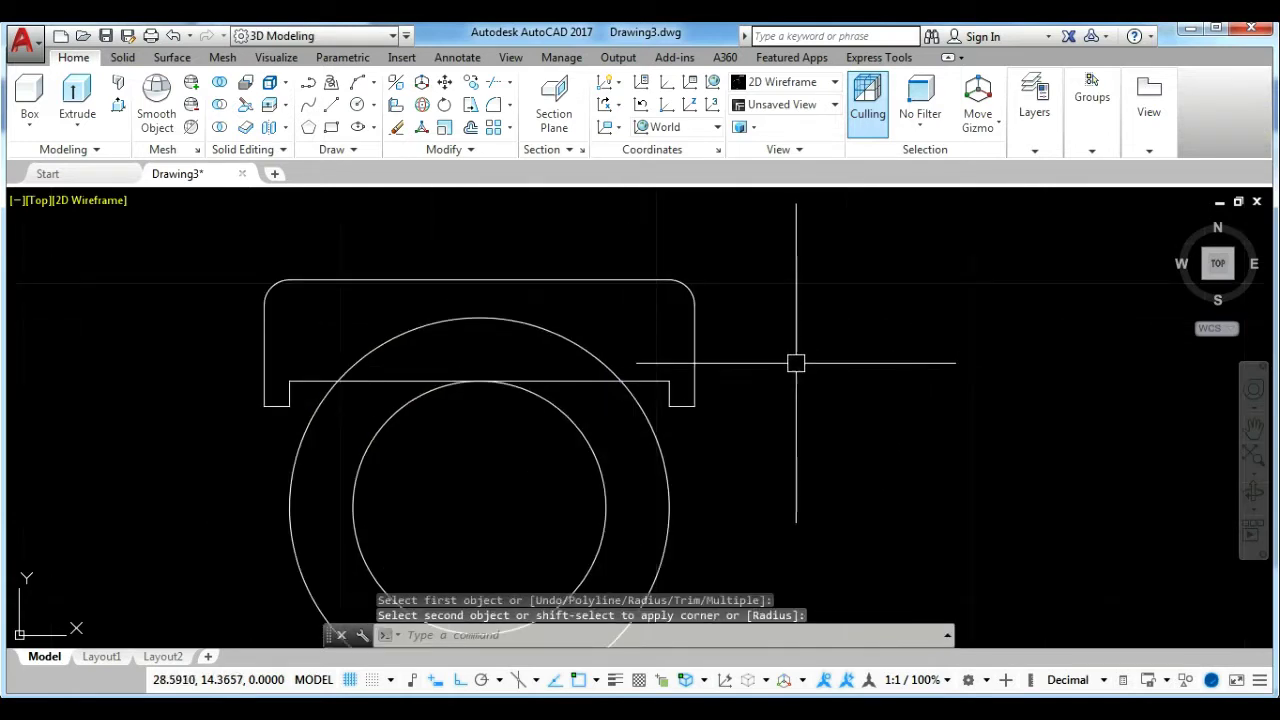
# - Fillet both notch corners at radius 0.1, then select the notched outline
pyautogui.press('Return')
pyautogui.write('R')
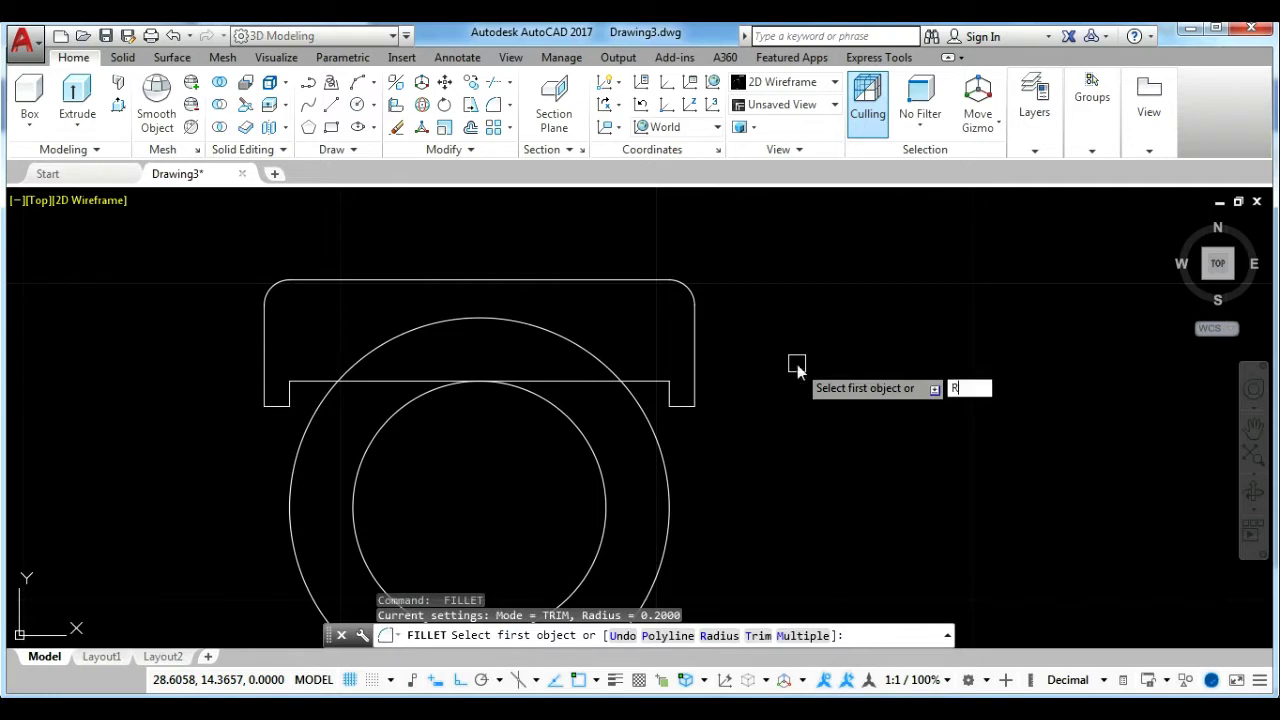
pyautogui.press('Return')
pyautogui.press('Return')
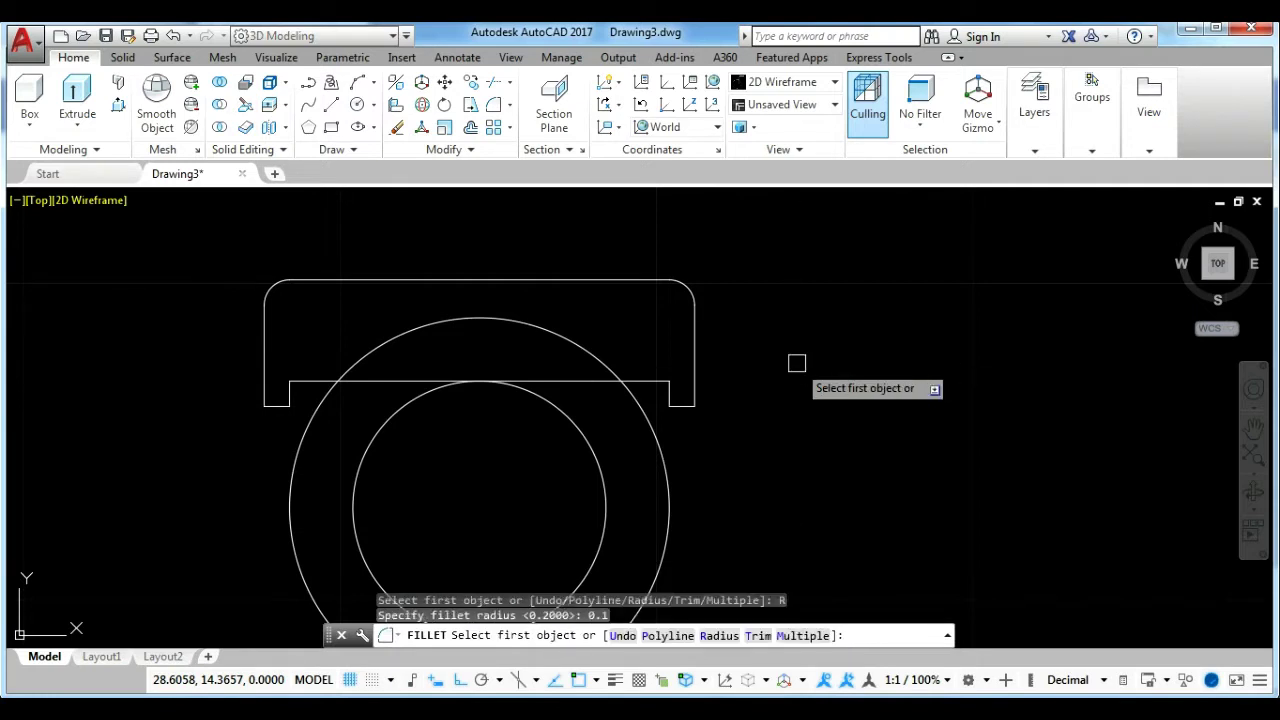
pyautogui.scroll(3, 686, 414)
pyautogui.click(657, 386)
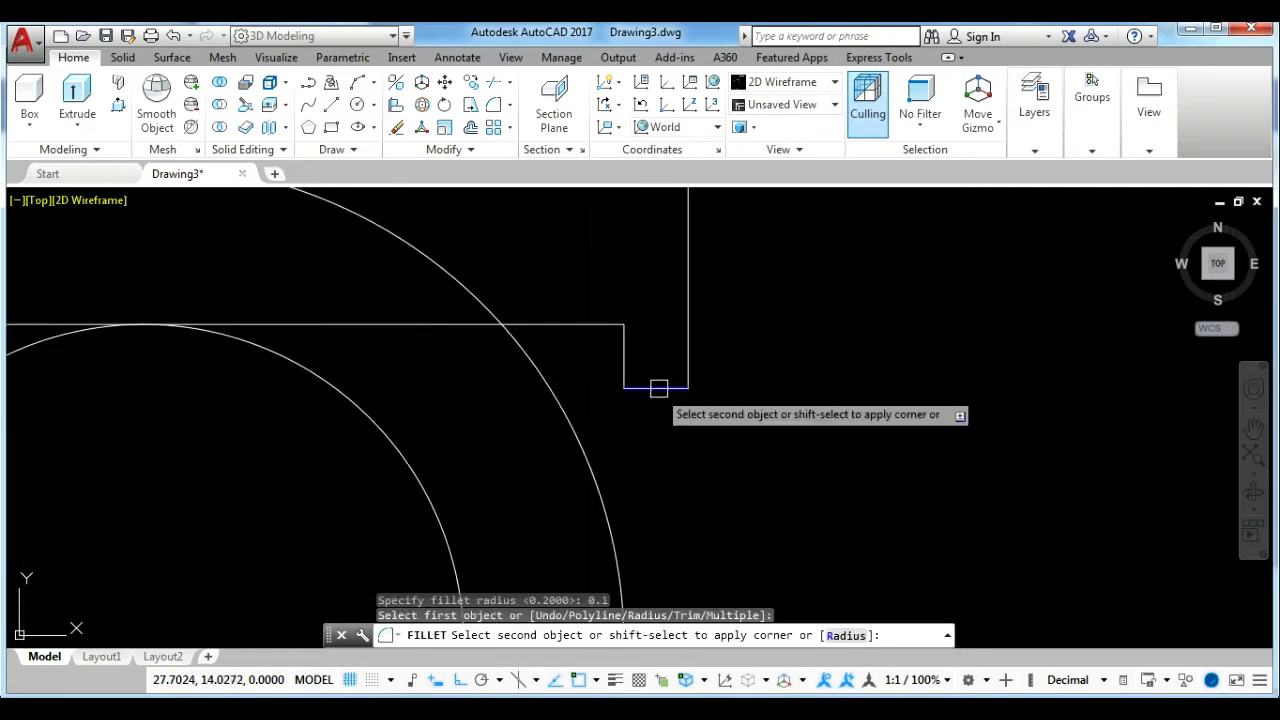
pyautogui.click(686, 343)
pyautogui.moveTo(469, 393); pyautogui.dragTo(731, 386, button='middle')
pyautogui.press('Return')
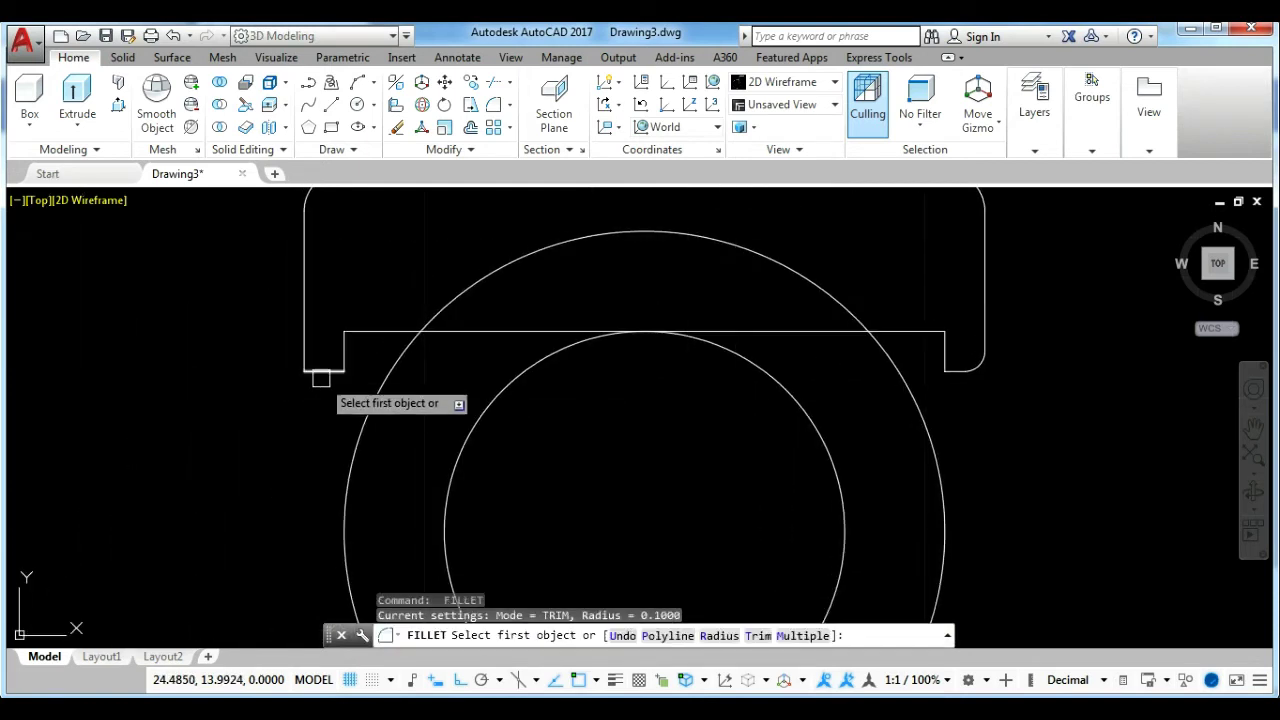
pyautogui.click(300, 346)
pyautogui.click(329, 370)
pyautogui.scroll(-2, 331, 371)
pyautogui.scroll(-1, 380, 380)
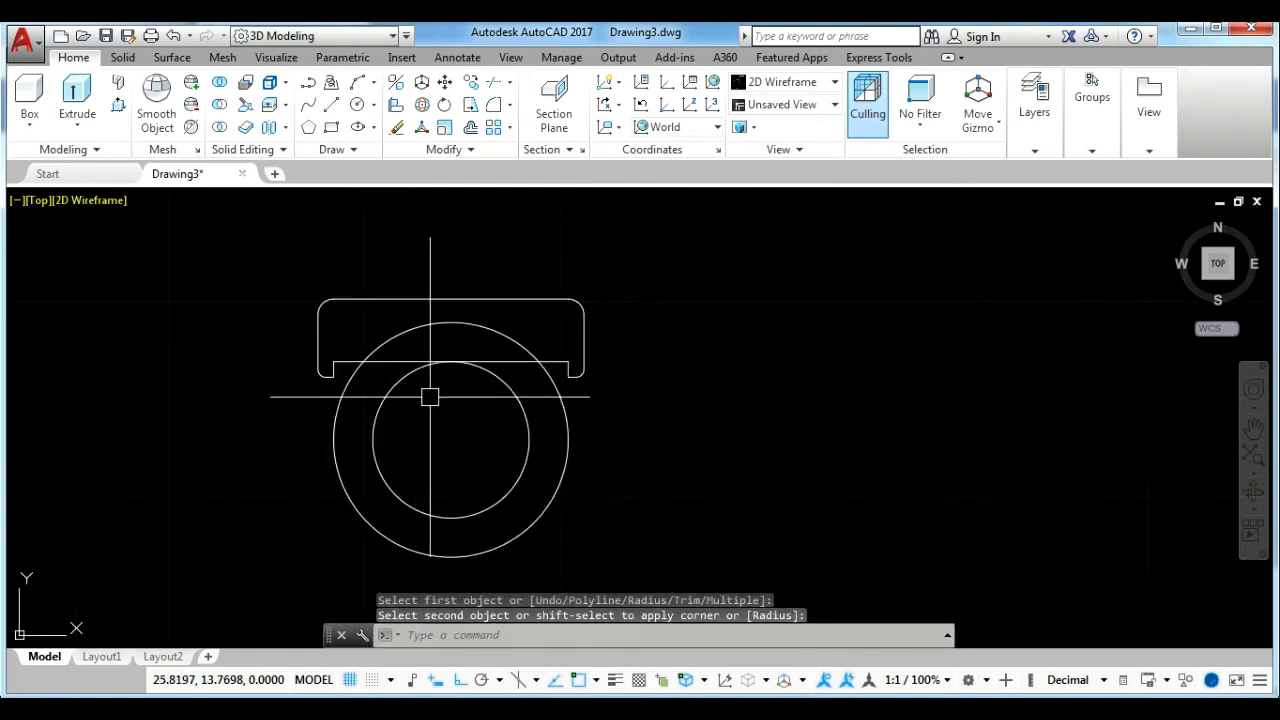
pyautogui.click(589, 335)
pyautogui.write('MI')
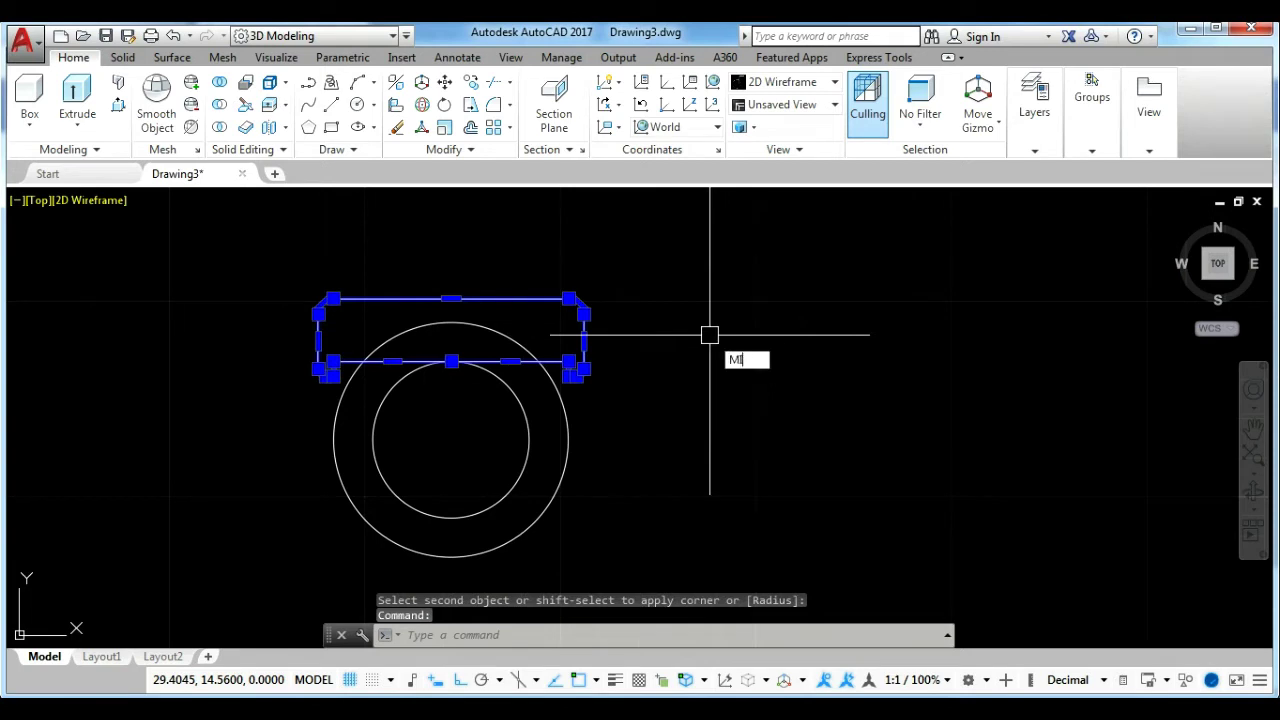
# - Mirror the outline about a horizontal line through the circle centre, keeping the original
pyautogui.press('Return')
pyautogui.click(451, 438)
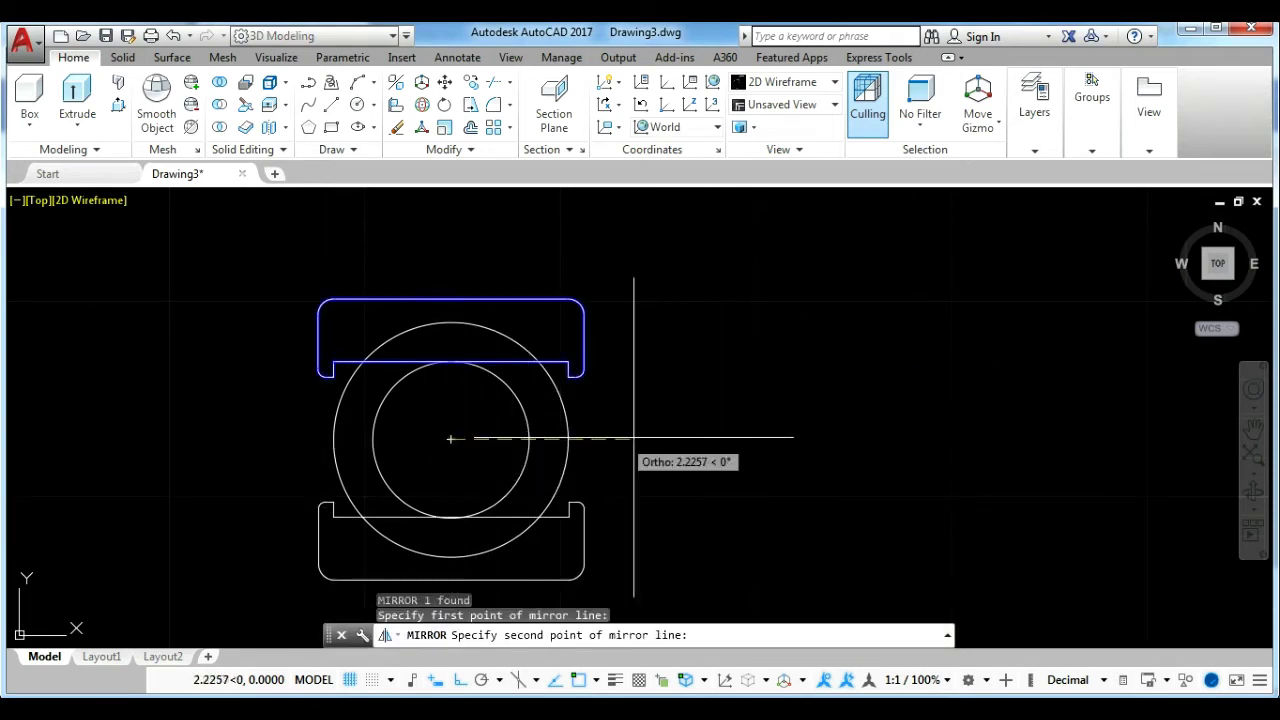
pyautogui.click(702, 435)
pyautogui.press('Return')
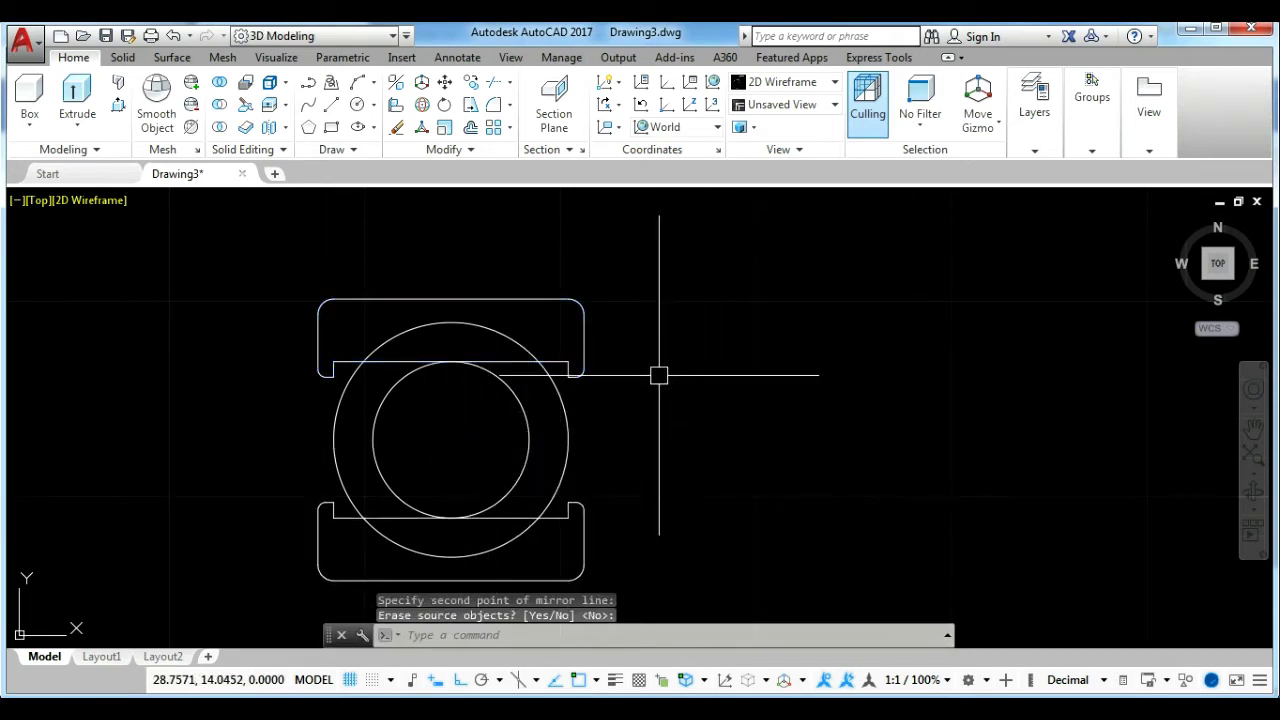
pyautogui.scroll(-3, 659, 375)
pyautogui.moveTo(723, 446)
pyautogui.mouseDown(button='middle')
pyautogui.moveTo(746, 356)
pyautogui.moveTo(715, 338)
pyautogui.mouseUp(button='middle')
pyautogui.scroll(-2, 730, 381)
# - Draw an 8-unit vertical line down from the circles' centre
pyautogui.press('Return')
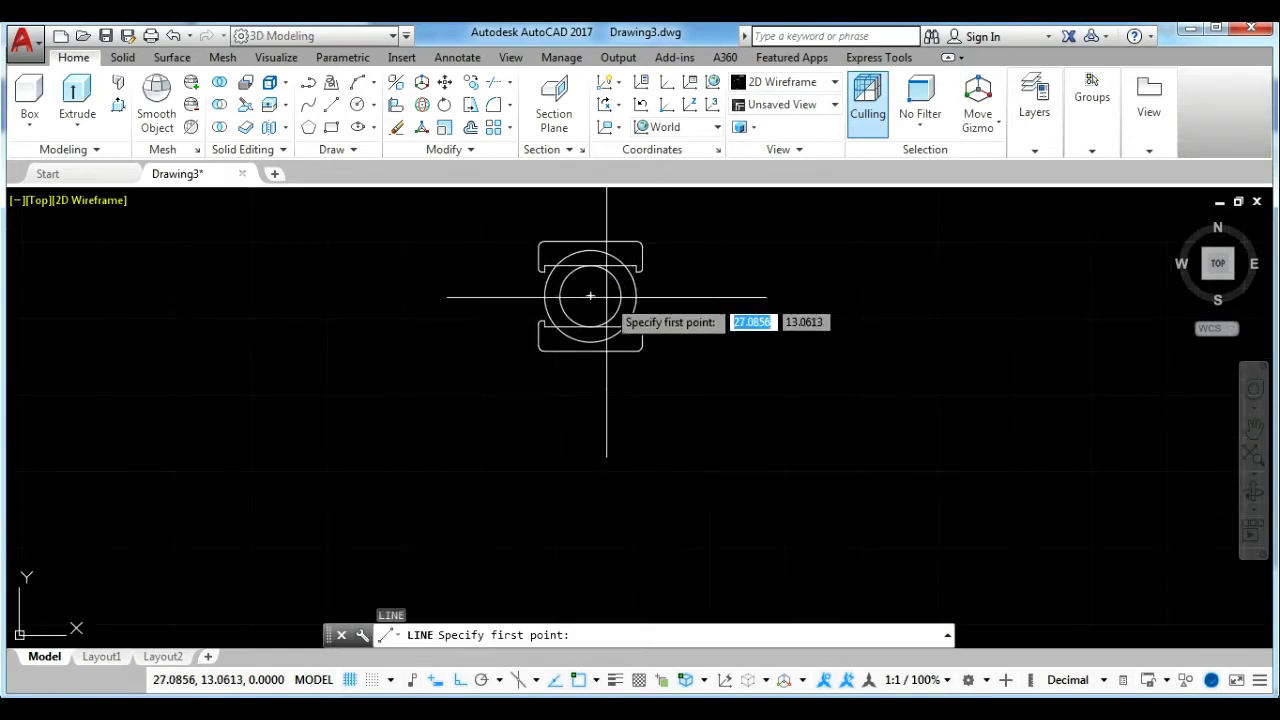
pyautogui.click(590, 337)
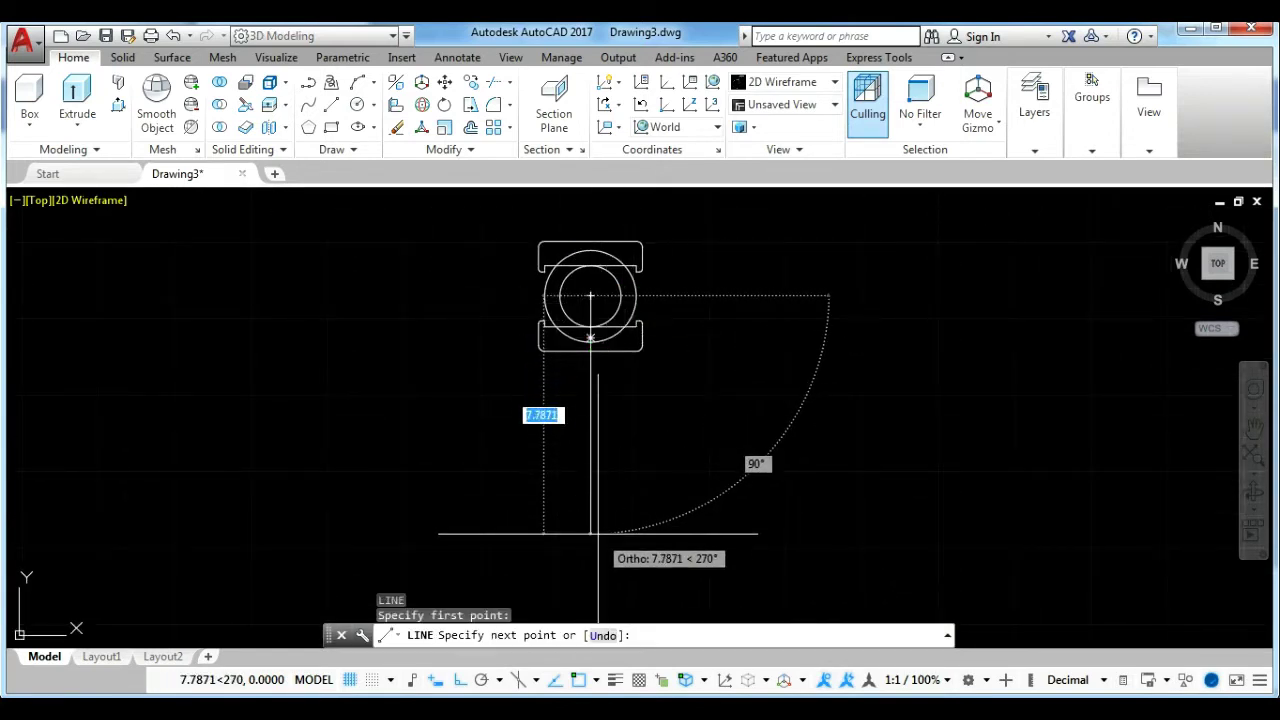
pyautogui.write('8')
pyautogui.press('Return')
pyautogui.press('Escape')
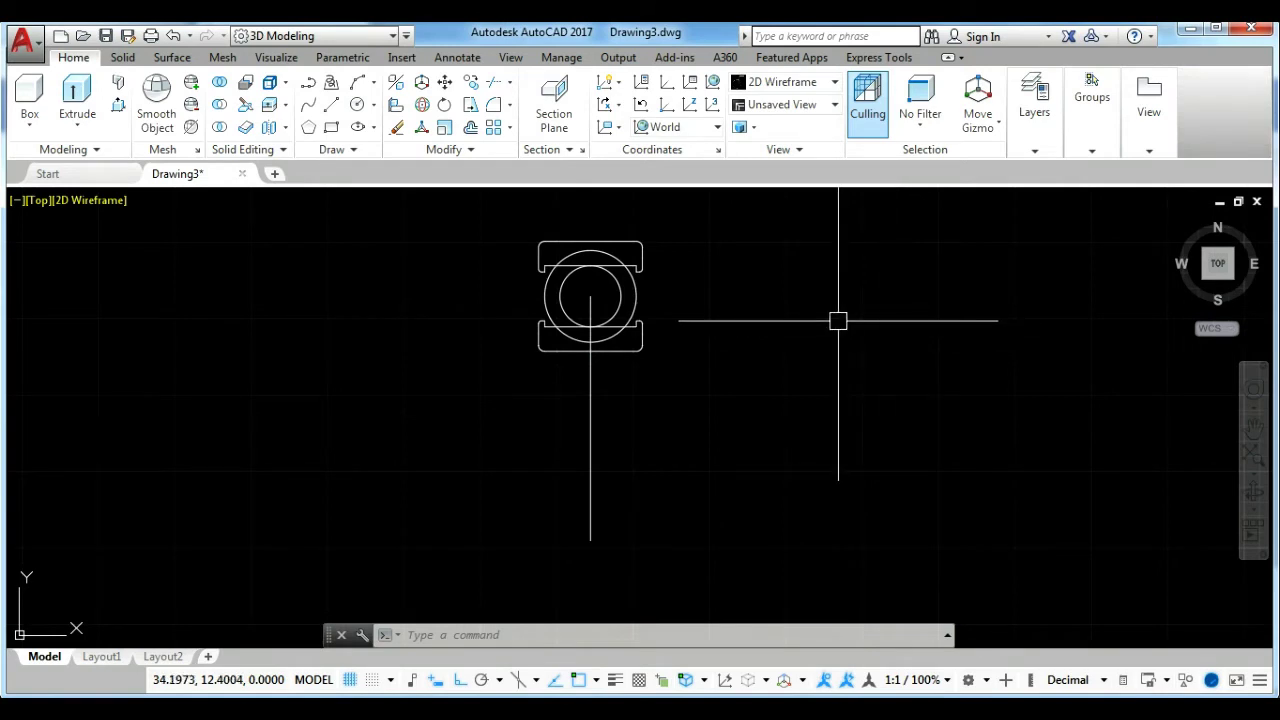
# - Zoom a window around the circles
pyautogui.write('z')
pyautogui.press('Return')
pyautogui.click(557, 220)
pyautogui.click(734, 350)
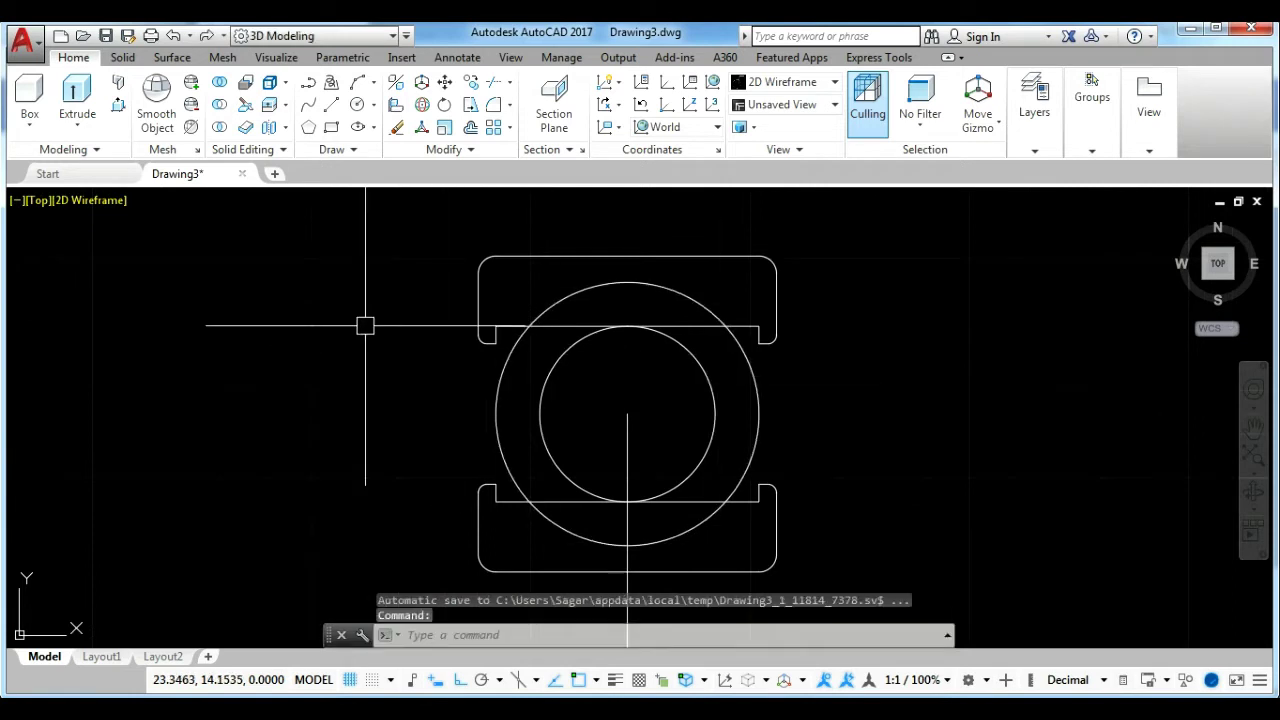
# - Create a sphere centred on the circles' centre, then switch to the Left view
pyautogui.click(31, 122)
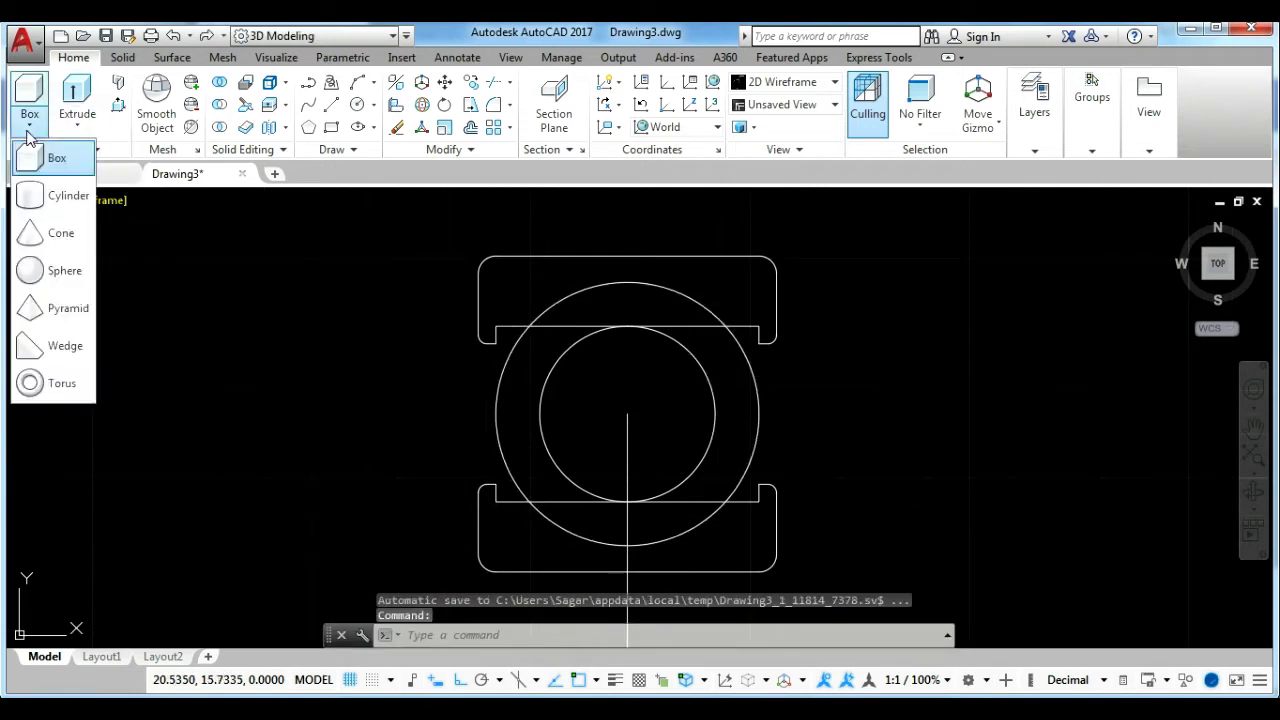
pyautogui.click(62, 268)
pyautogui.click(627, 413)
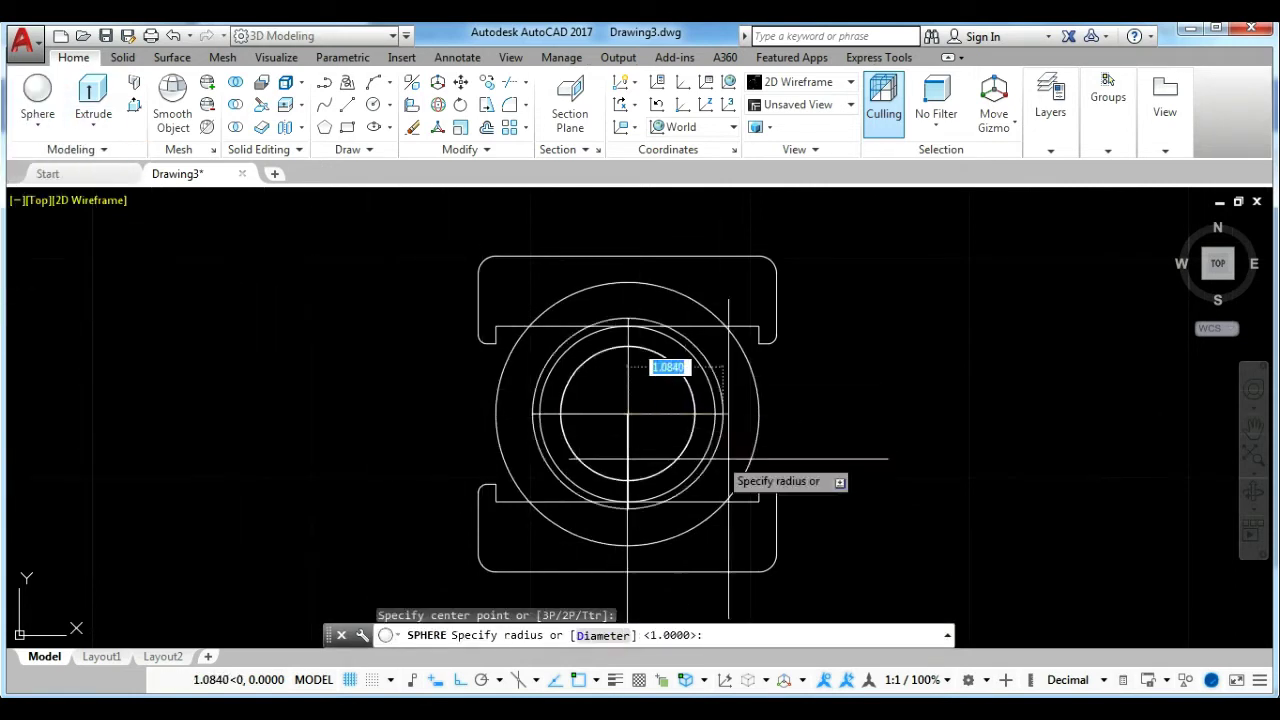
pyautogui.click(759, 413)
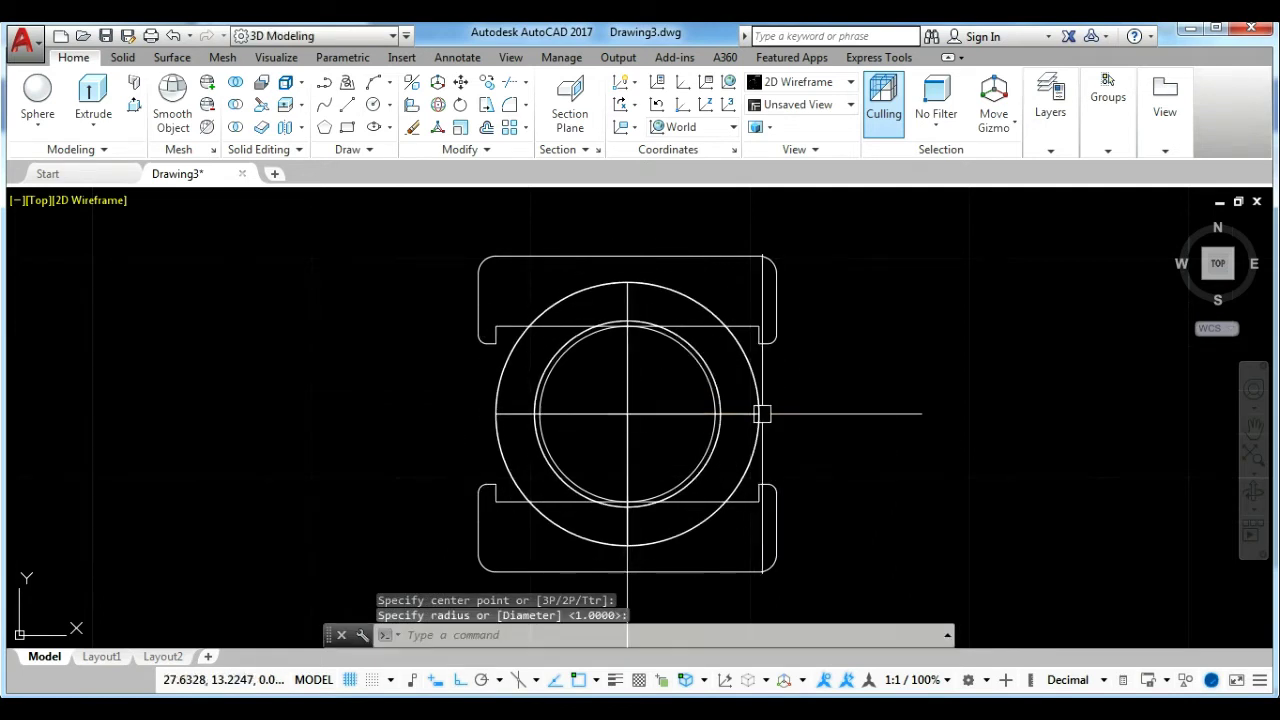
pyautogui.scroll(-3, 830, 390)
pyautogui.scroll(-1, 843, 392)
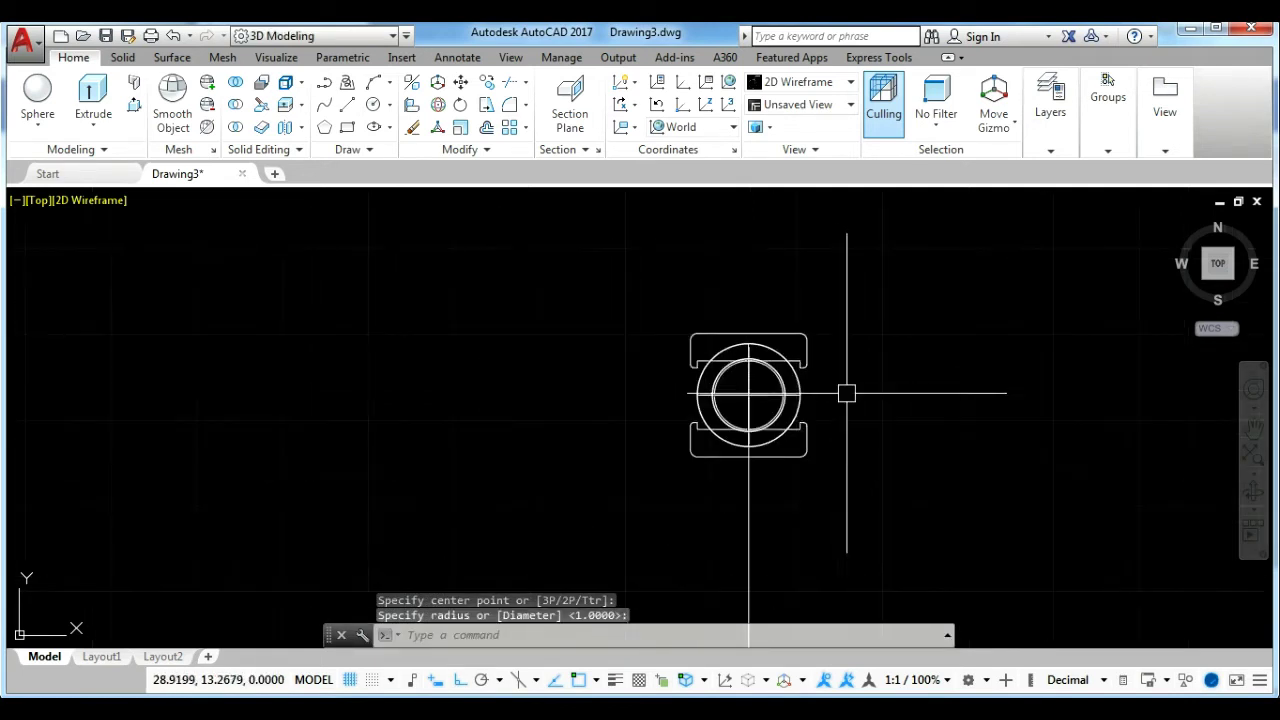
pyautogui.moveTo(846, 391); pyautogui.dragTo(706, 286, button='middle')
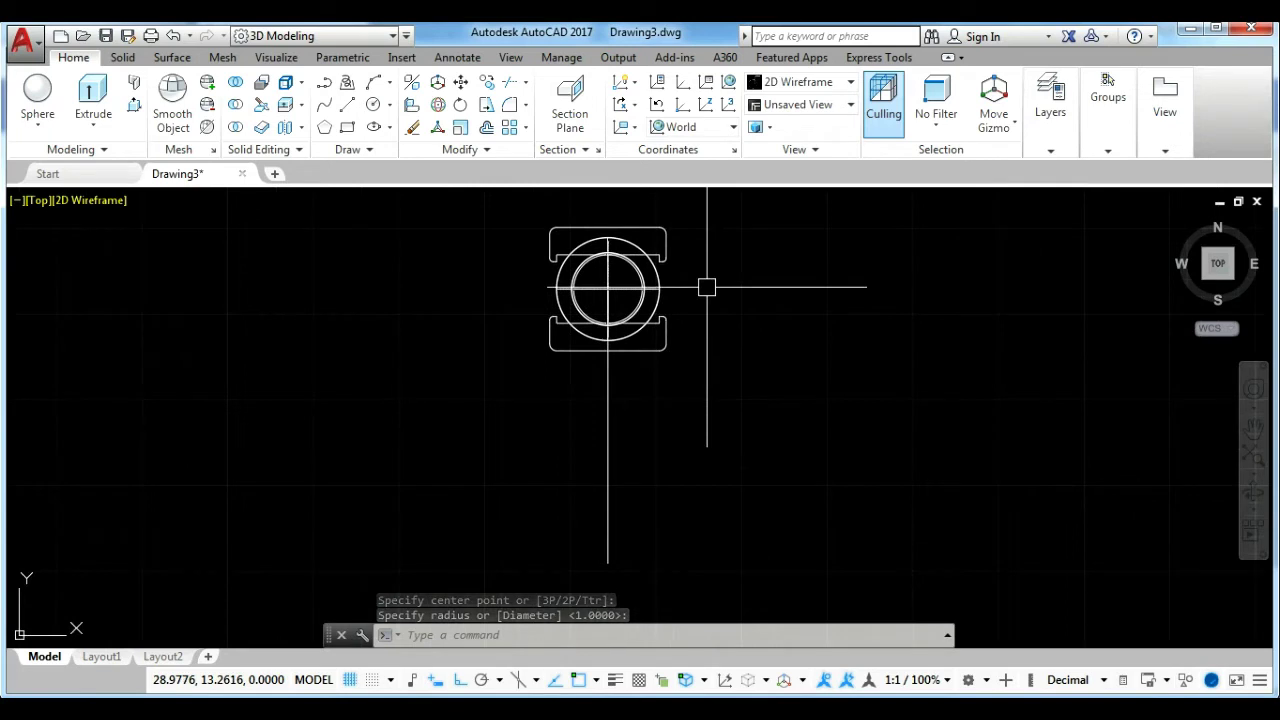
pyautogui.click(38, 203)
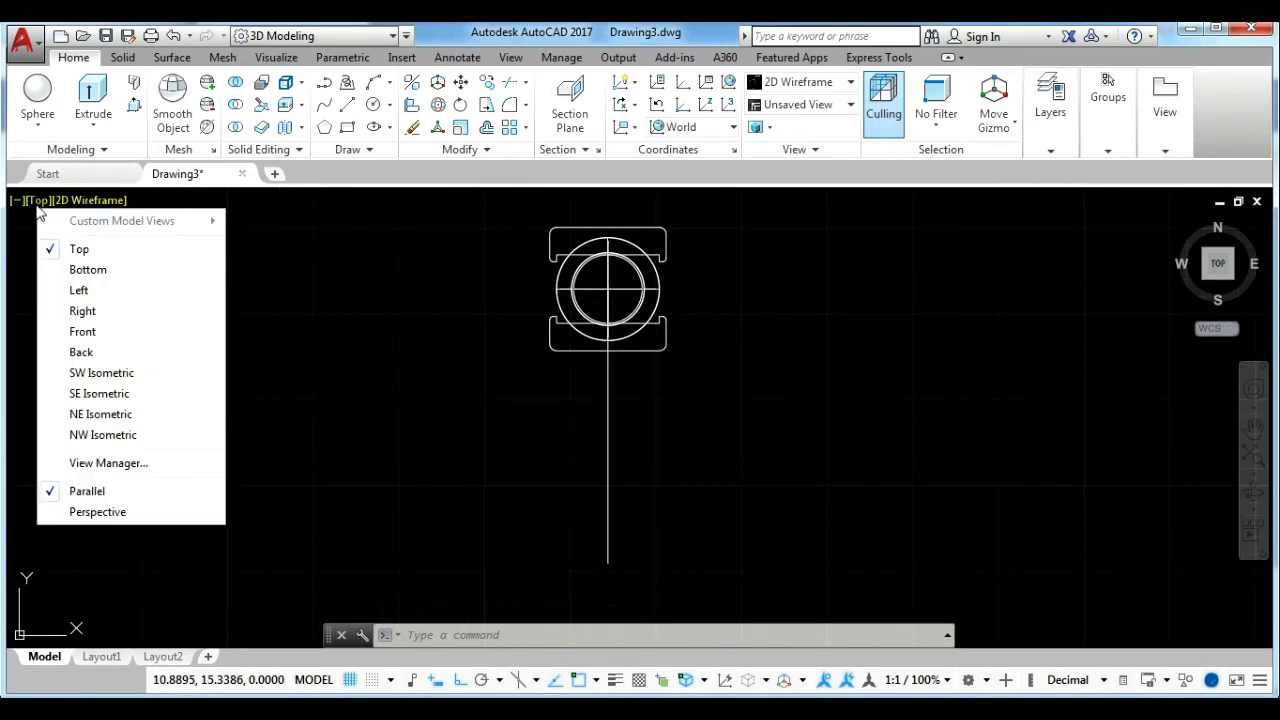
pyautogui.click(84, 292)
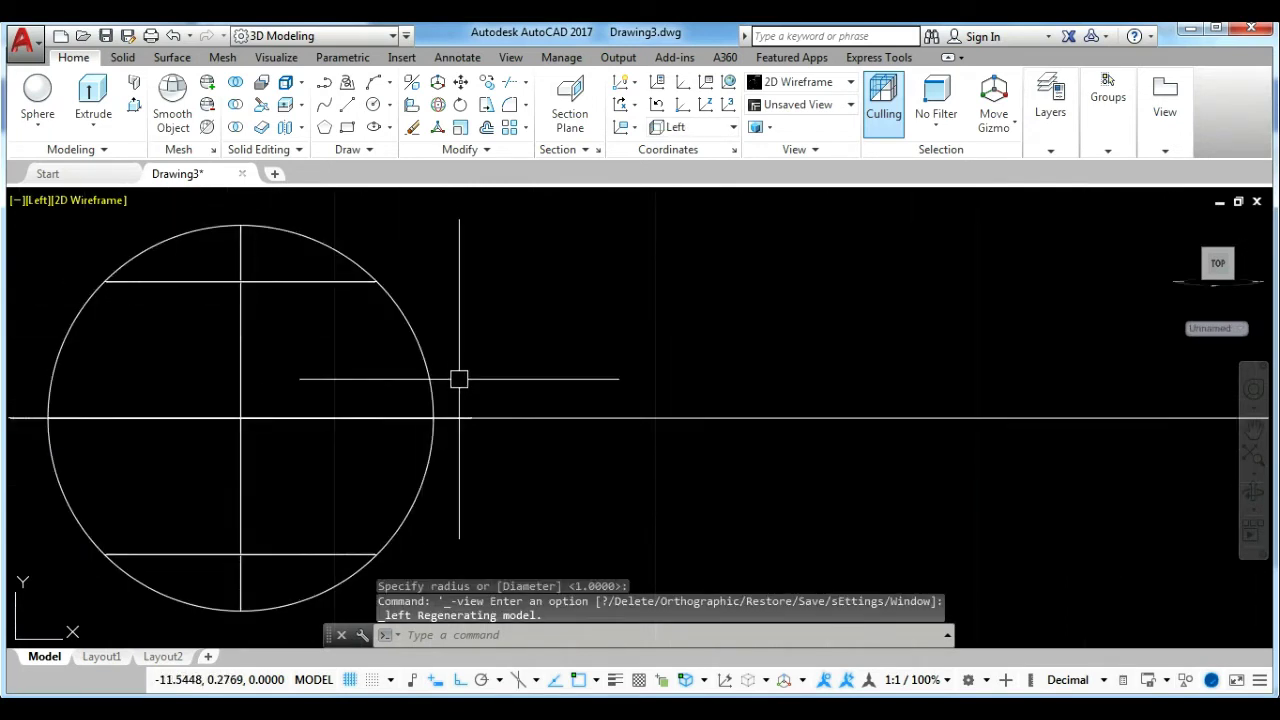
# - Draw a radius-8 circle centred at the far end of the line
pyautogui.scroll(-4, 459, 379)
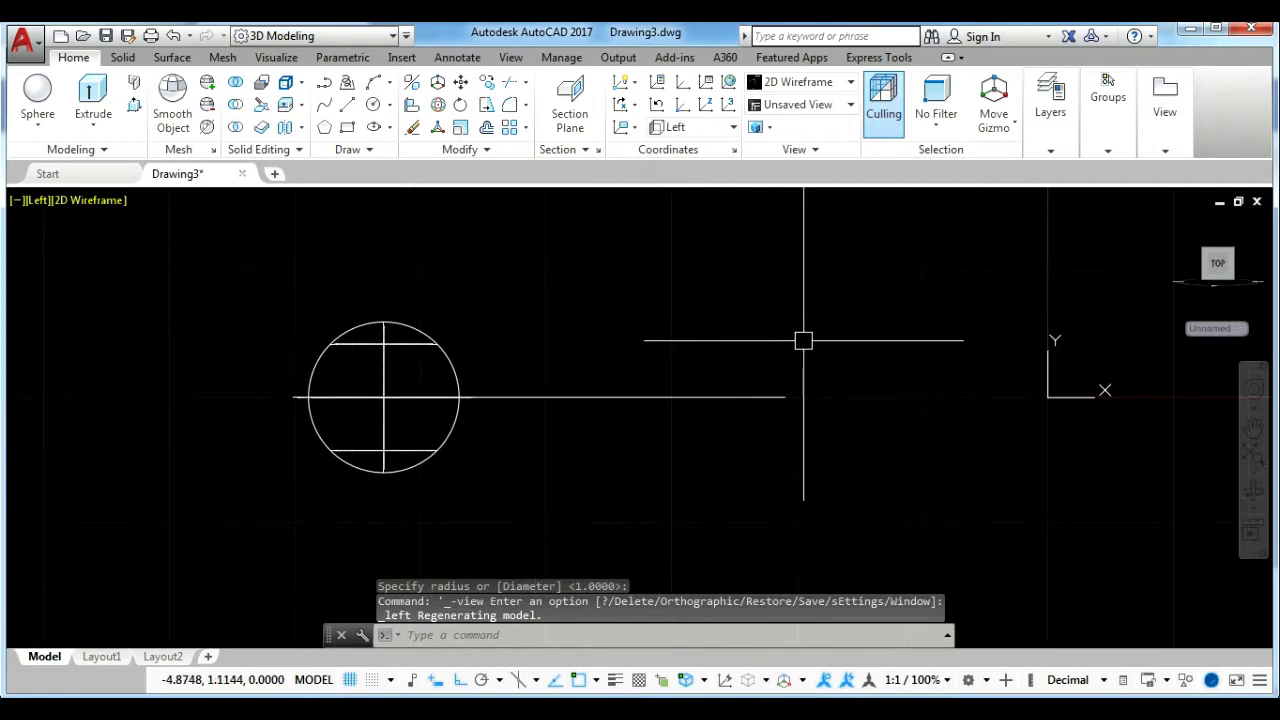
pyautogui.write('C')
pyautogui.press('Return')
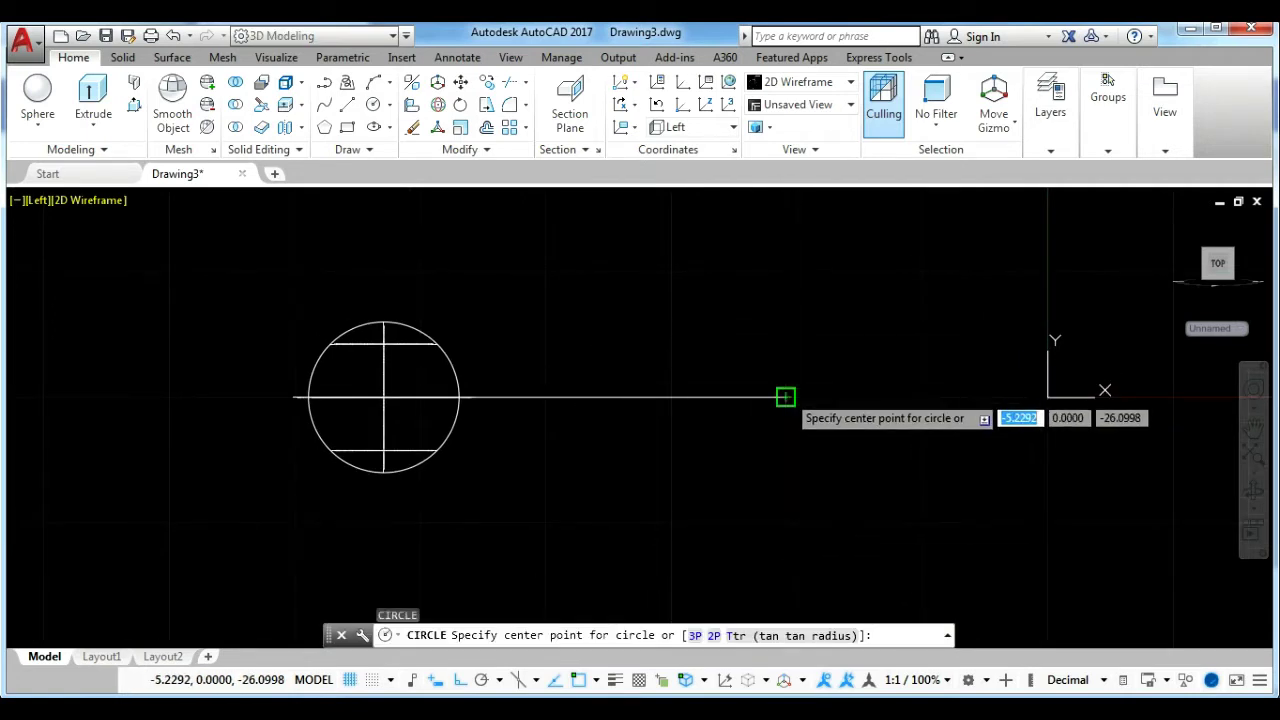
pyautogui.click(785, 397)
pyautogui.write('8')
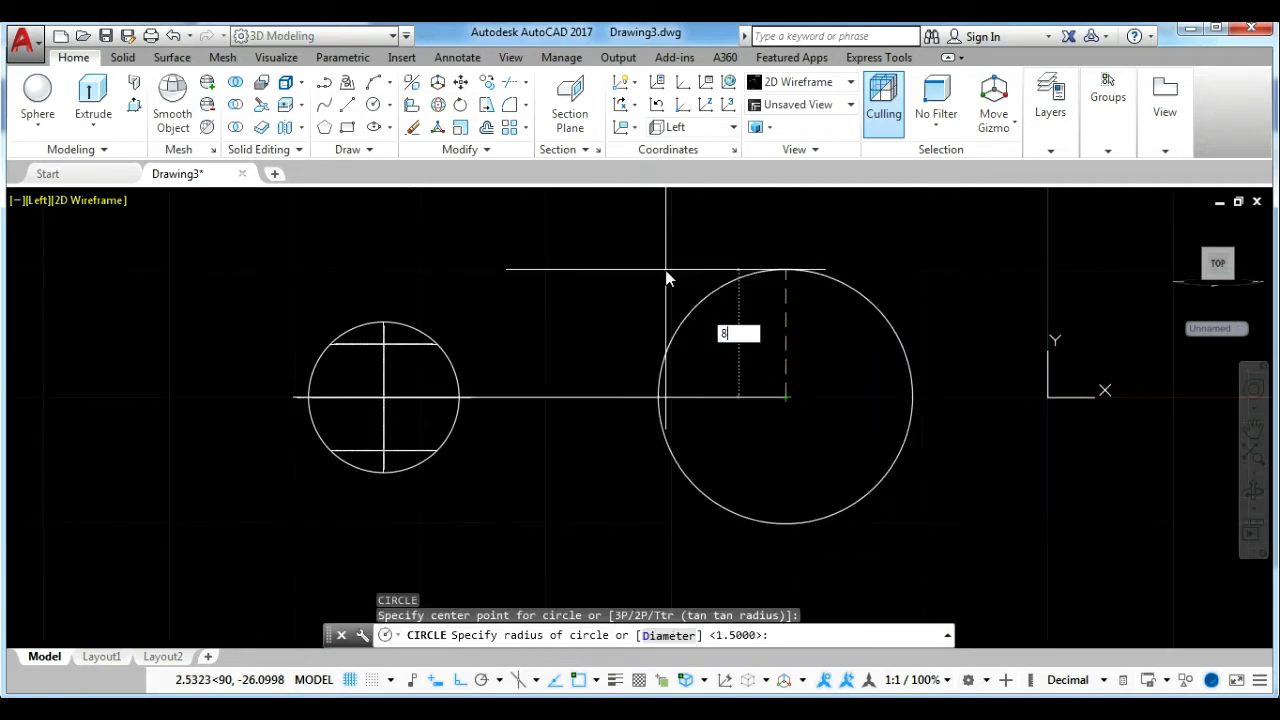
pyautogui.press('Return')
pyautogui.scroll(-2, 652, 305)
pyautogui.scroll(-2, 663, 300)
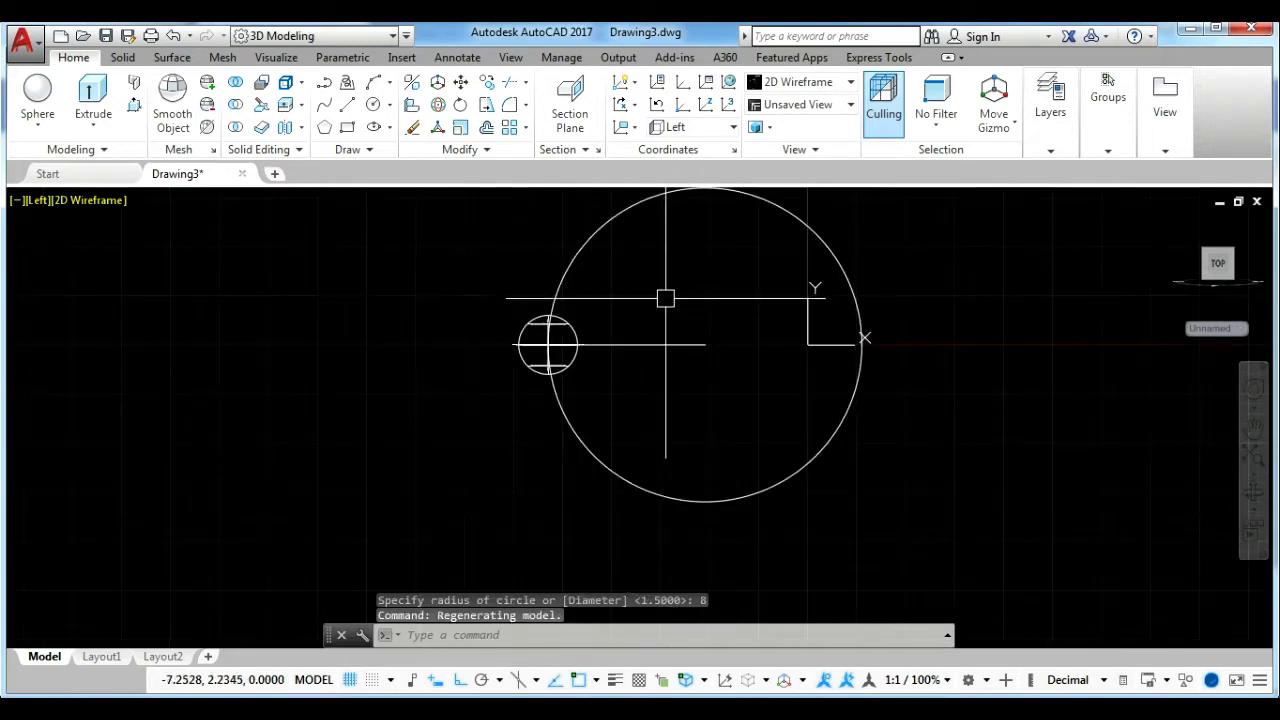
pyautogui.moveTo(663, 294); pyautogui.dragTo(667, 329, button='middle')
pyautogui.write('O')
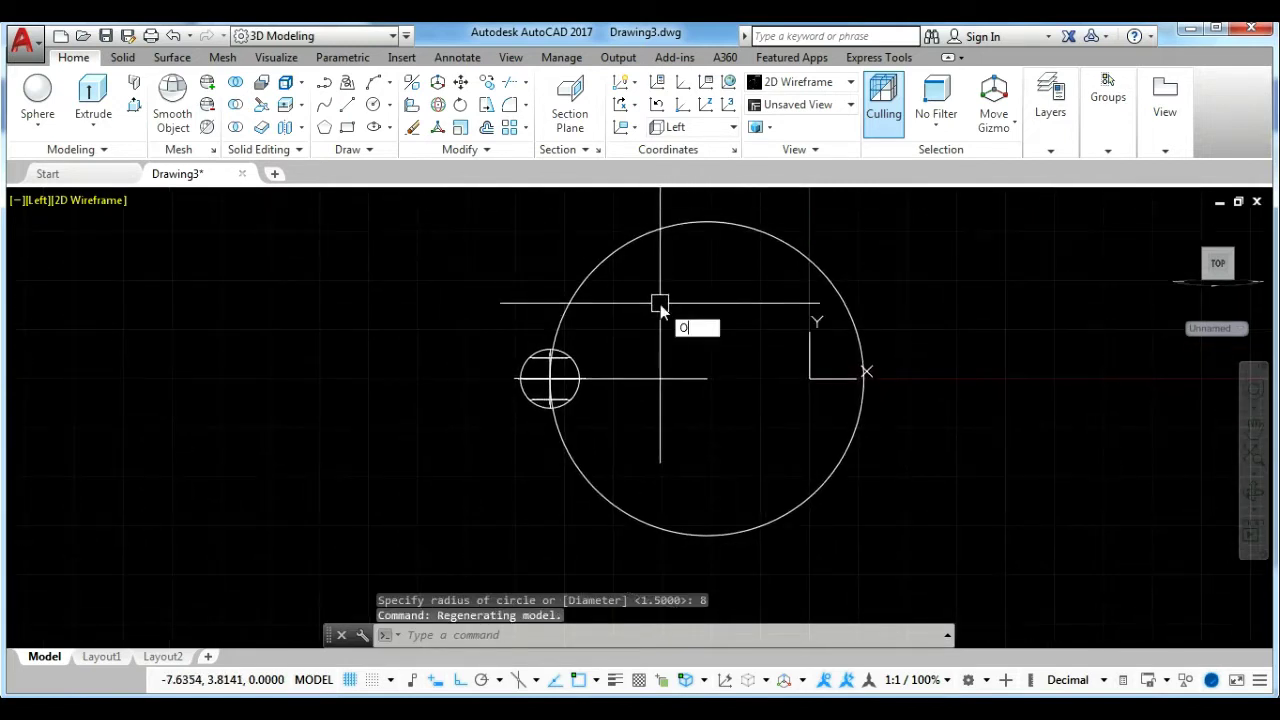
# - Offset the radius-8 circle 0.5 outward and inward, then select the original middle circle
pyautogui.press('Return')
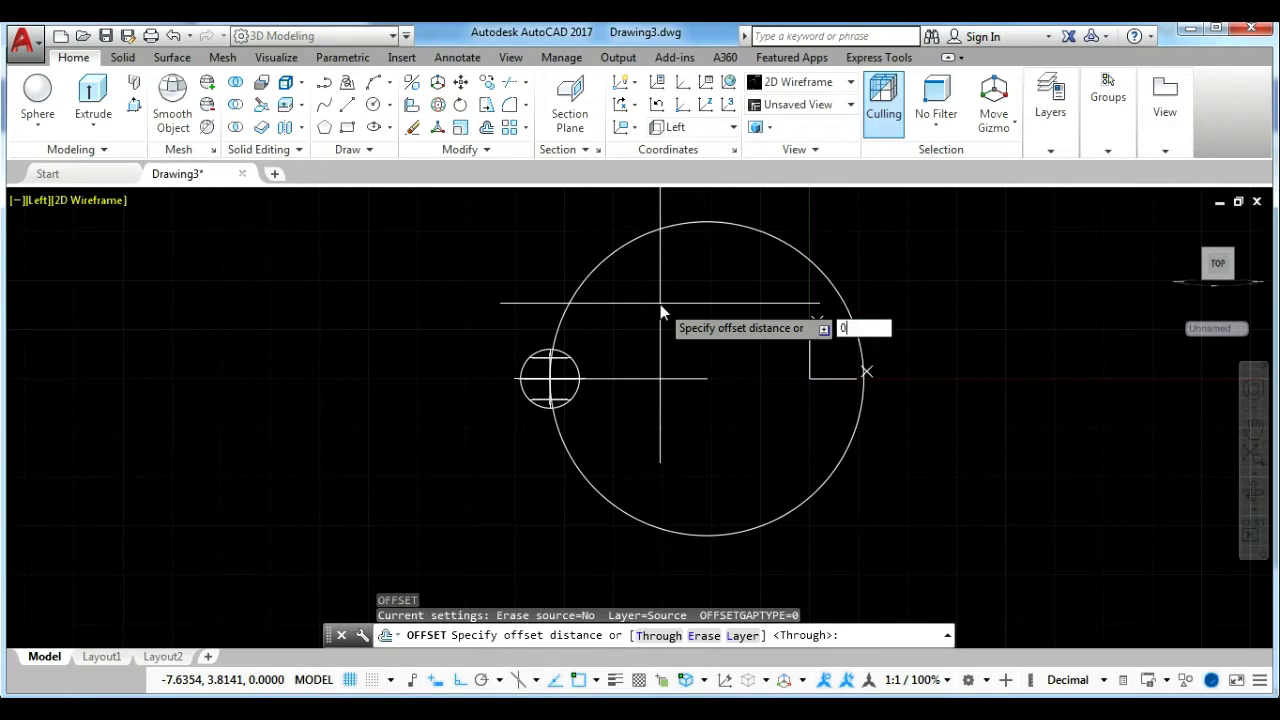
pyautogui.write('.5')
pyautogui.press('Return')
pyautogui.click(586, 278)
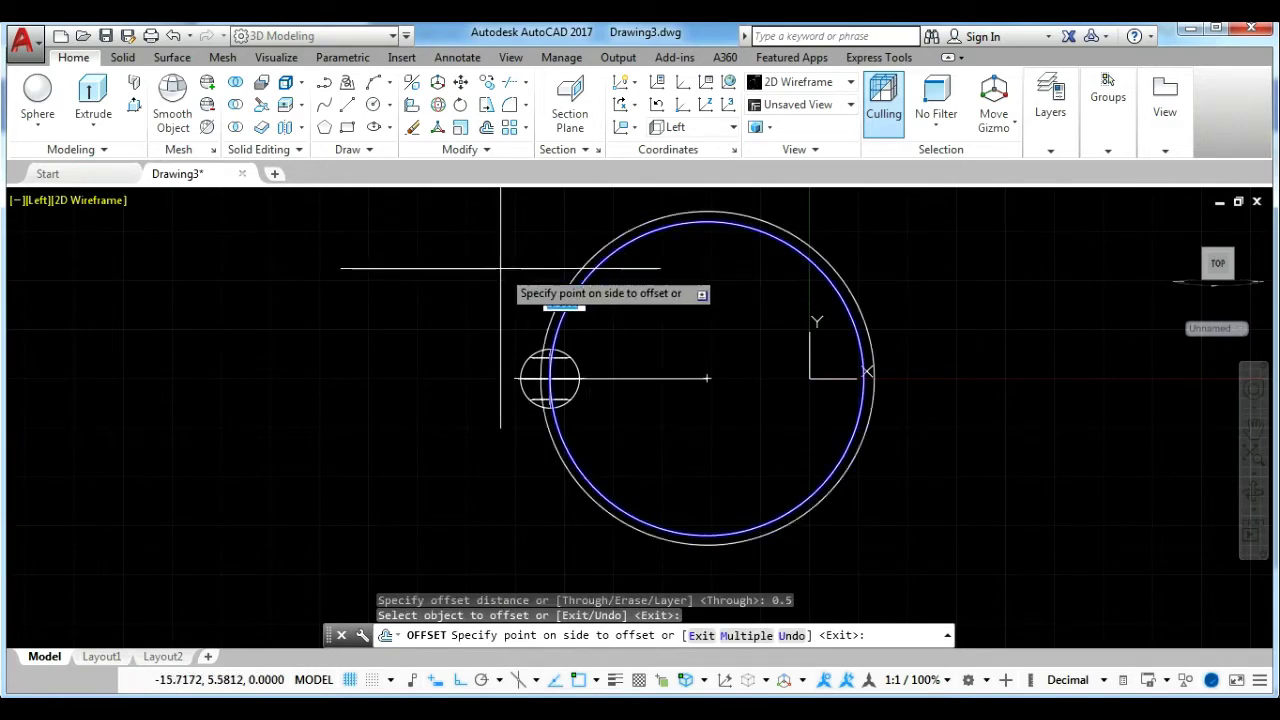
pyautogui.click(501, 268)
pyautogui.click(578, 281)
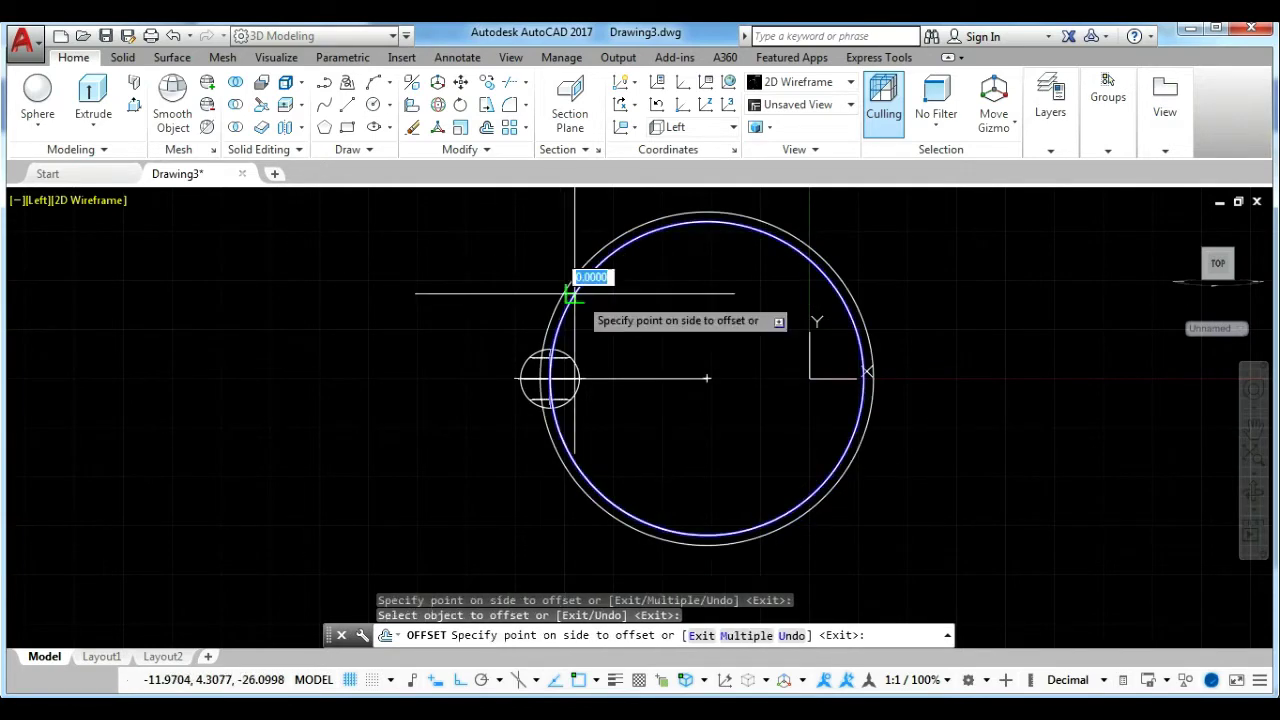
pyautogui.click(641, 313)
pyautogui.press('Escape')
pyautogui.scroll(1, 646, 320)
pyautogui.scroll(2, 630, 305)
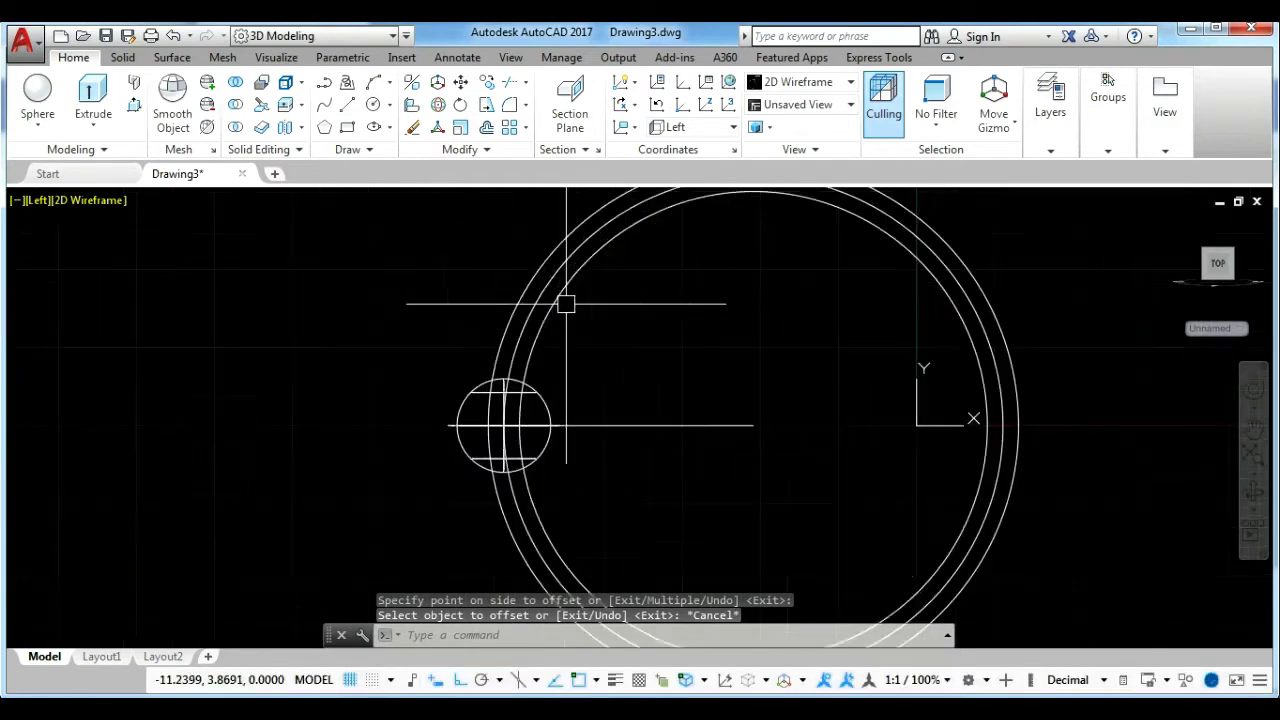
pyautogui.click(541, 293)
# - Delete the middle circle, copy the rings, line and sphere rightward, then return to Home view
pyautogui.scroll(-2, 395, 311)
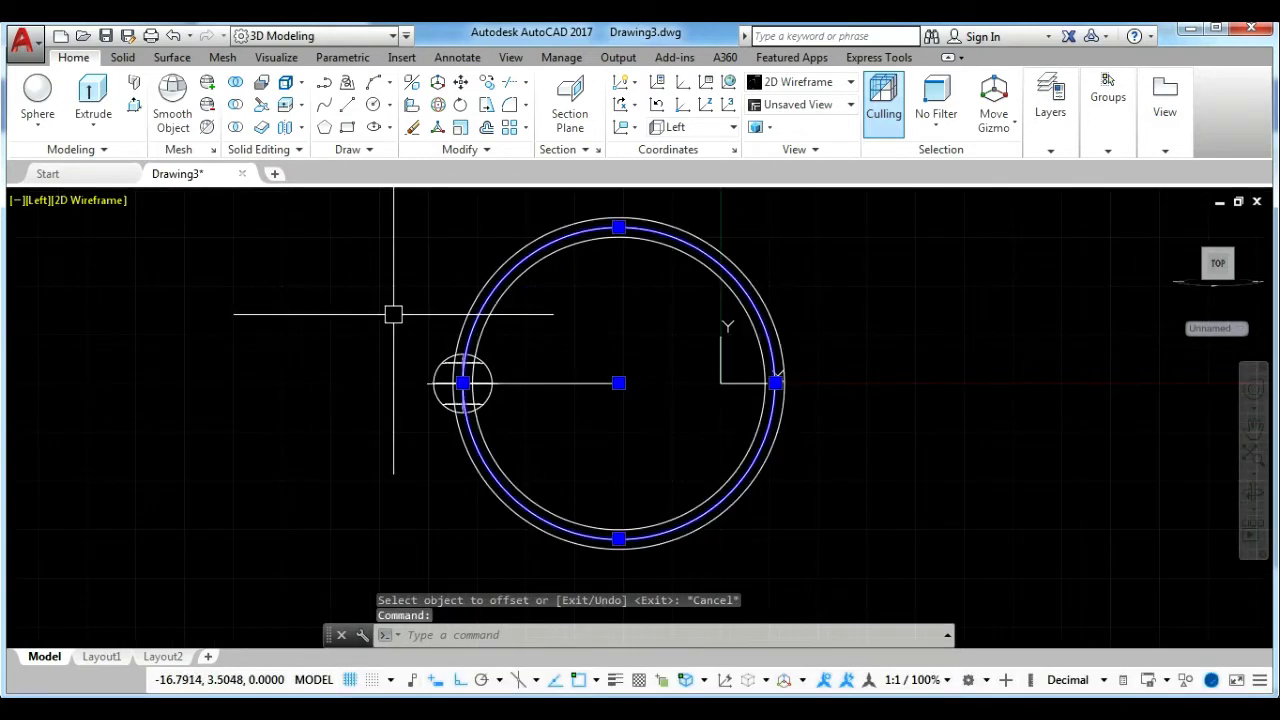
pyautogui.press('Delete')
pyautogui.click(527, 426)
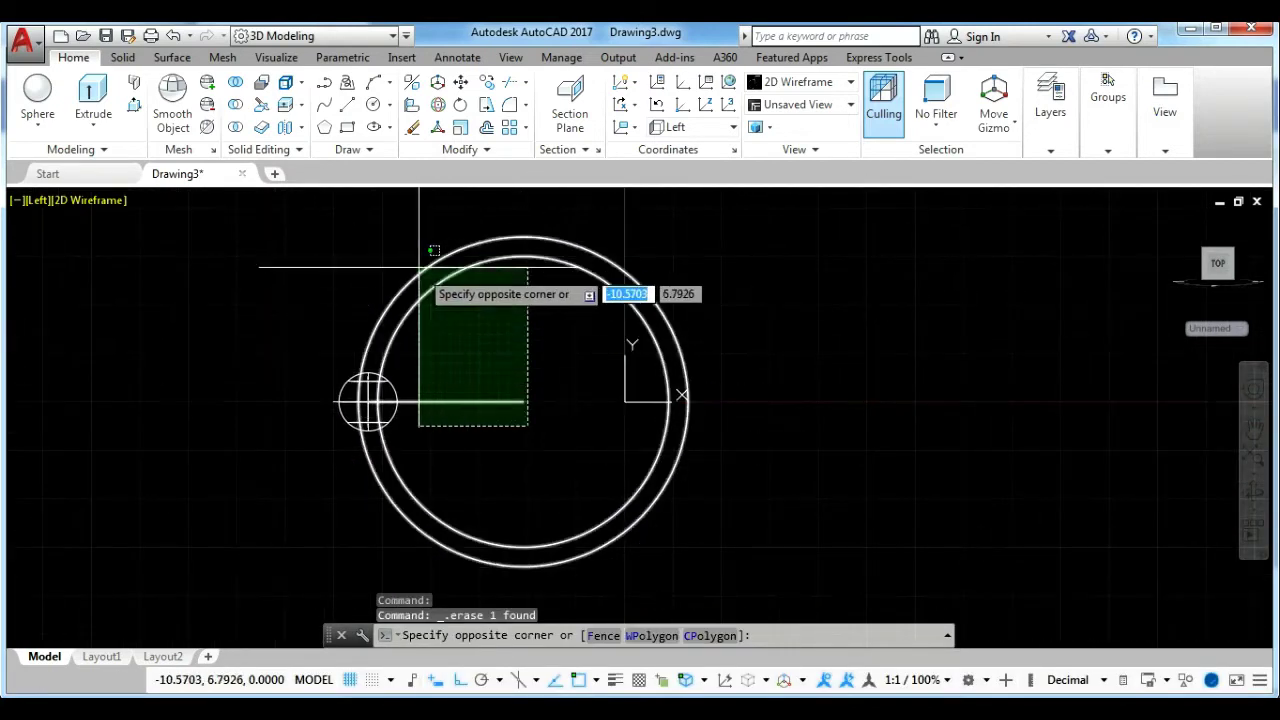
pyautogui.click(414, 255)
pyautogui.write('CO')
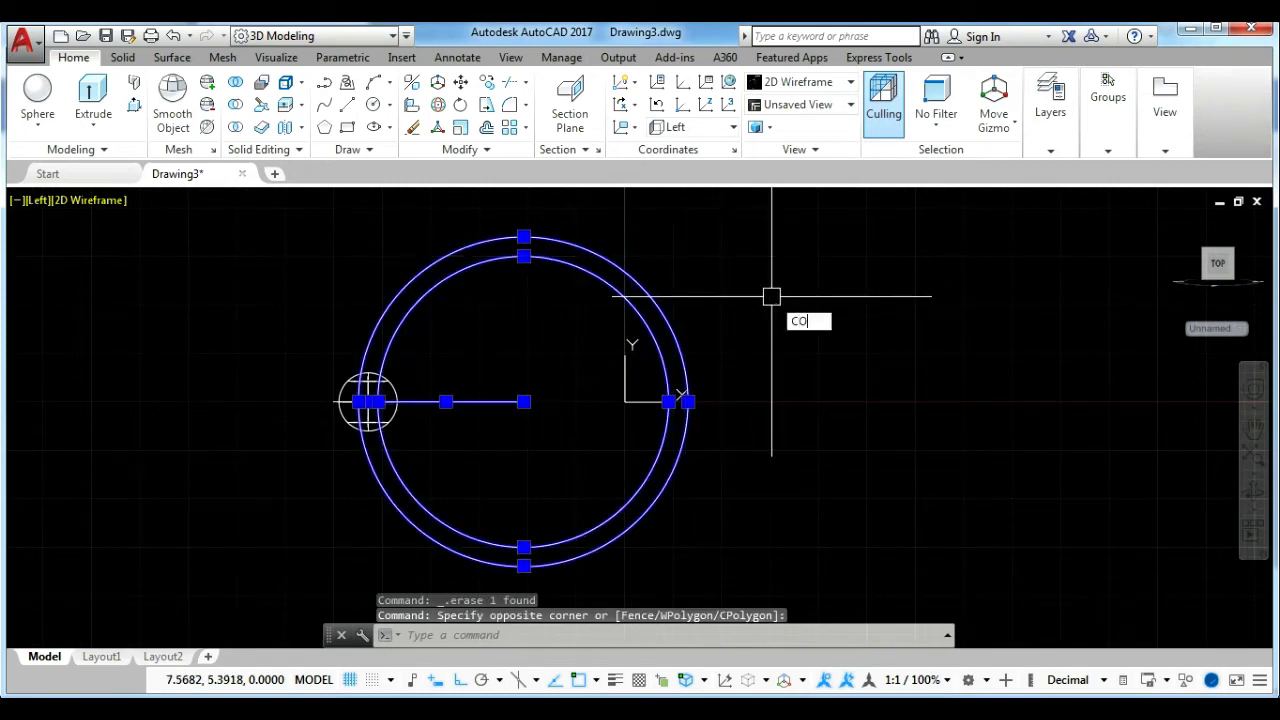
pyautogui.press('Return')
pyautogui.click(768, 297)
pyautogui.moveTo(1043, 294); pyautogui.dragTo(835, 297, button='middle')
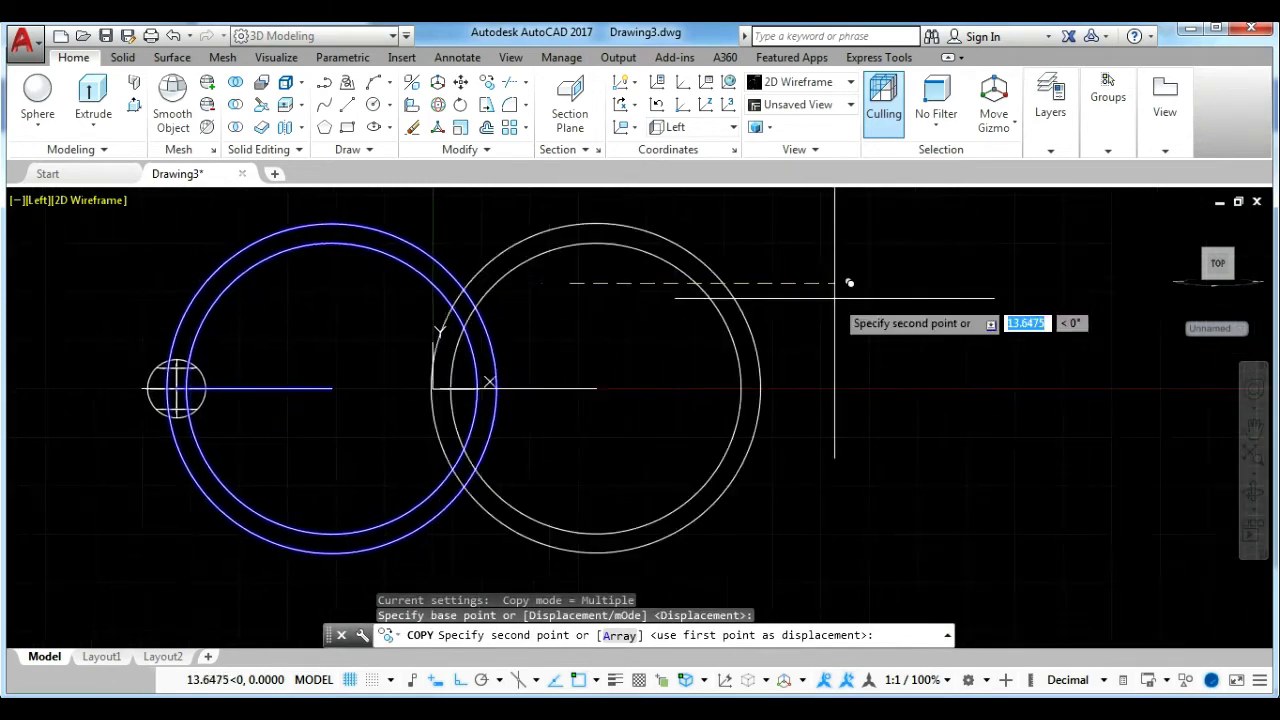
pyautogui.click(1020, 282)
pyautogui.press('Escape')
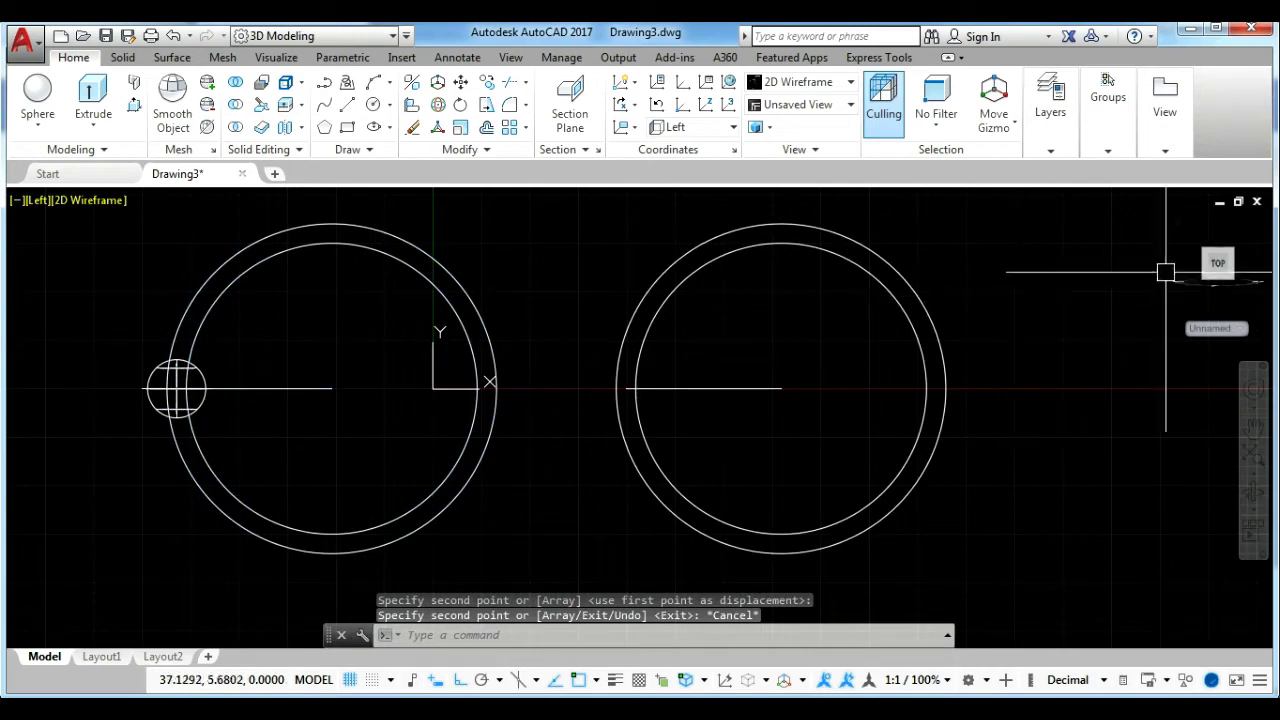
pyautogui.click(1176, 222)
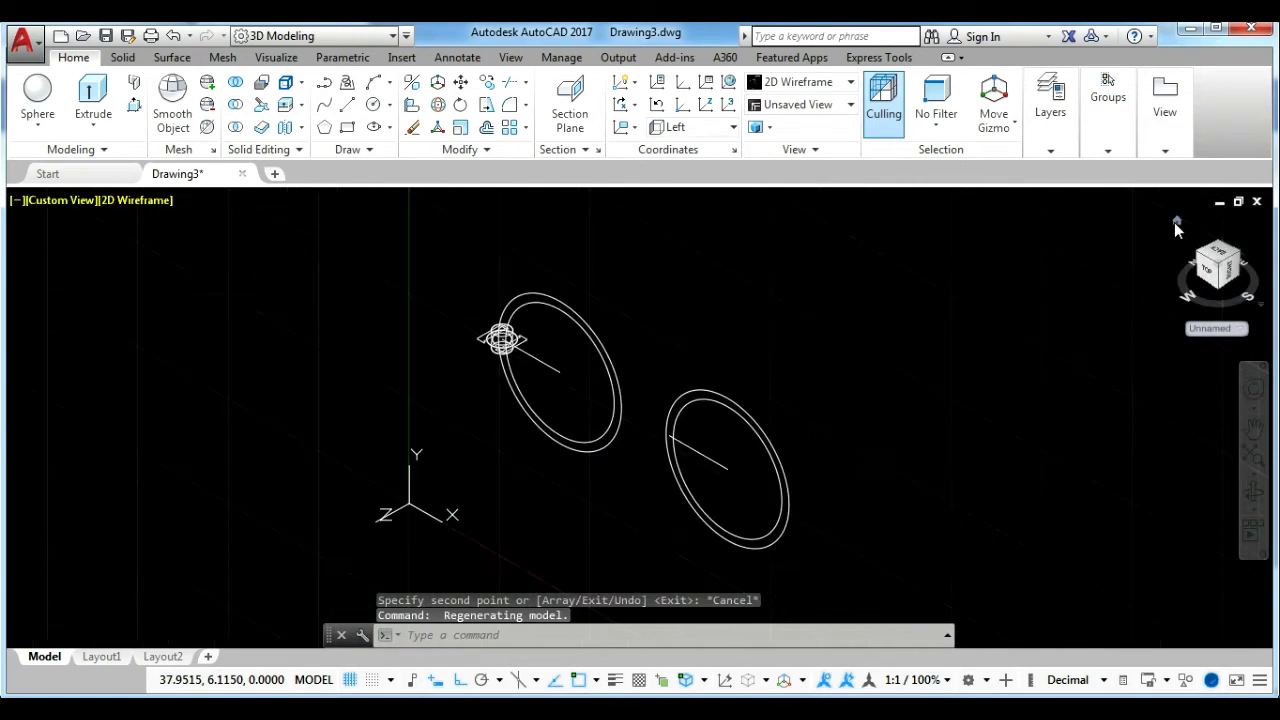
pyautogui.scroll(2, 562, 331)
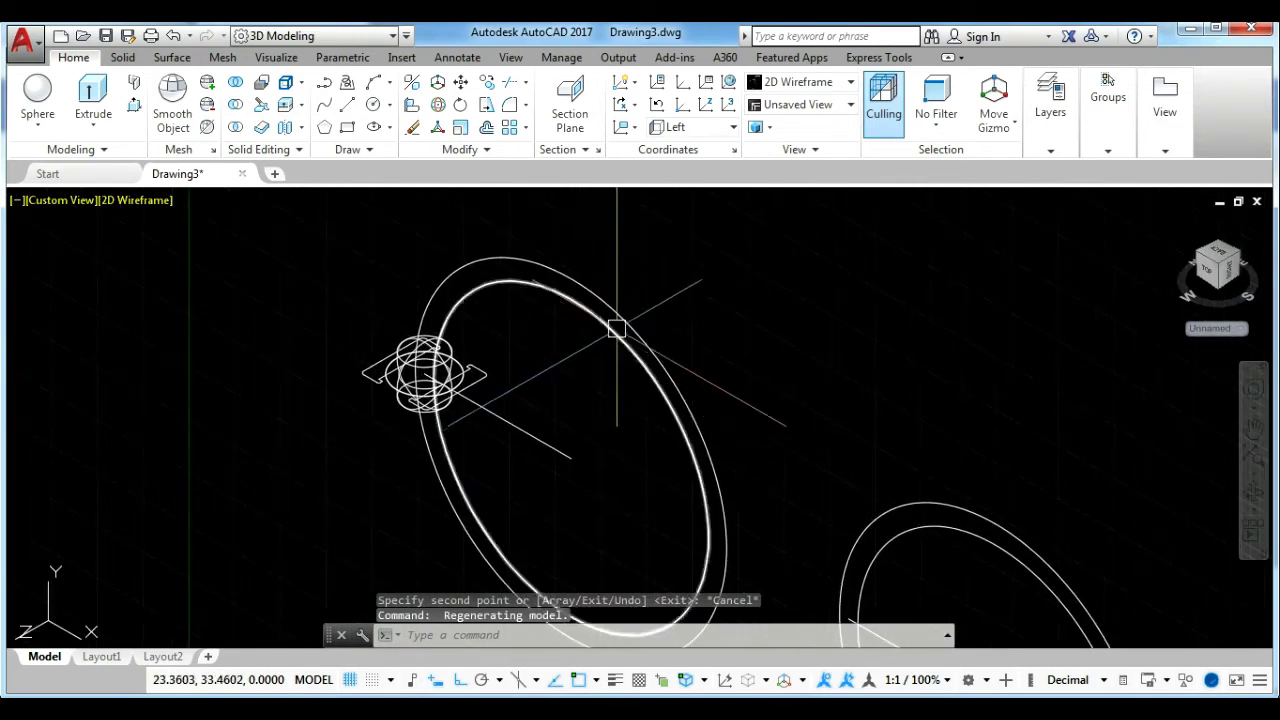
pyautogui.write('EXT')
# - Extrude both rings into solids
pyautogui.press('Return')
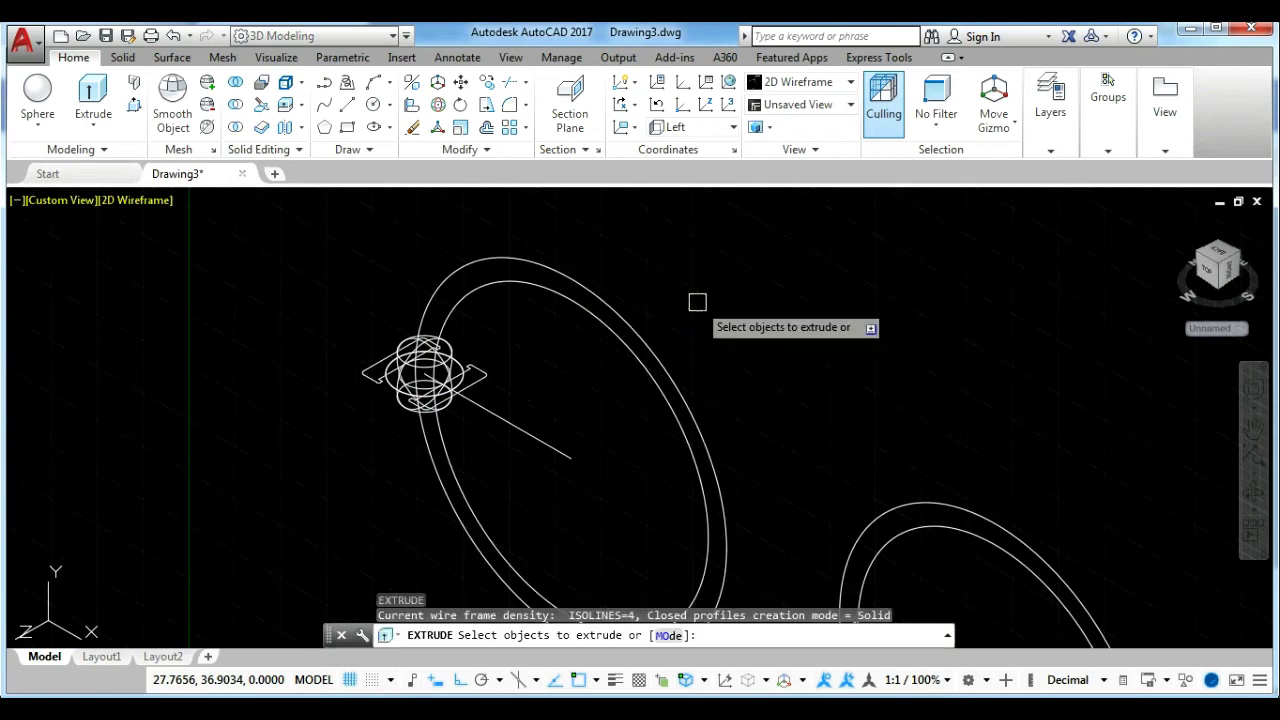
pyautogui.click(694, 297)
pyautogui.click(600, 368)
pyautogui.press('Return')
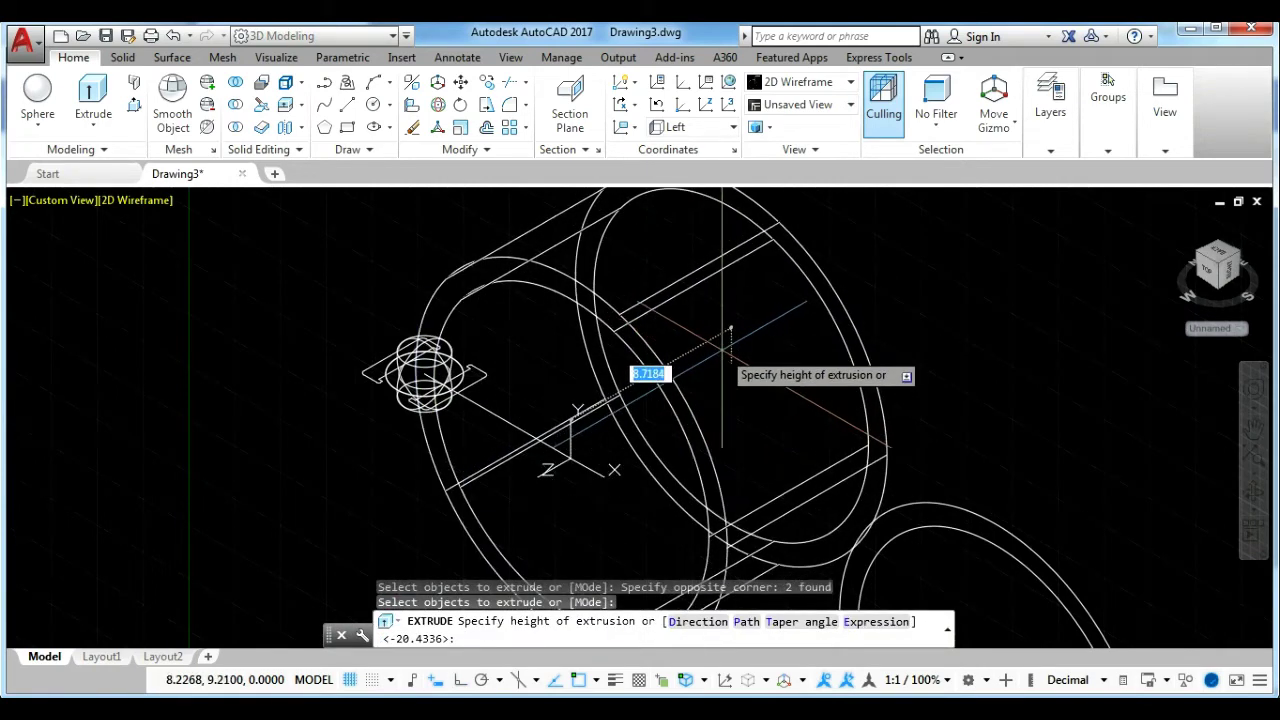
pyautogui.press('Return')
# - Move the two ring solids to a new position along Z
pyautogui.click(848, 305)
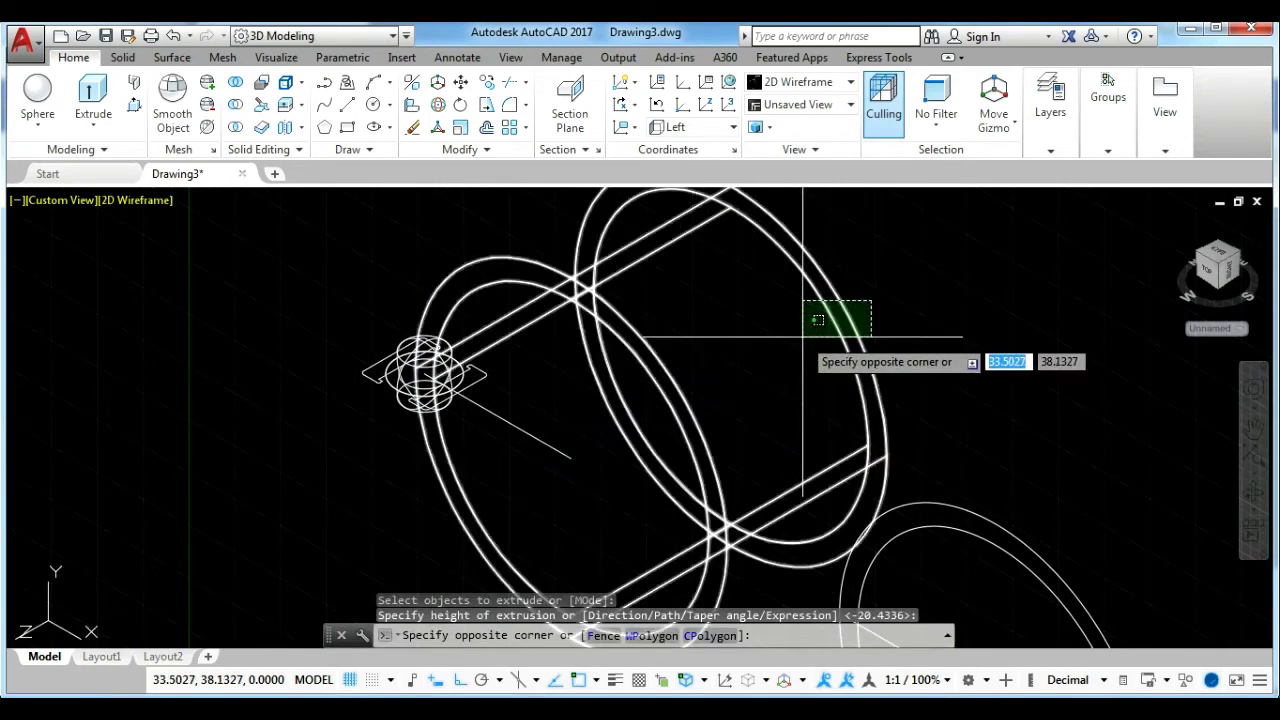
pyautogui.click(810, 335)
pyautogui.write('m')
pyautogui.press('Return')
pyautogui.click(911, 345)
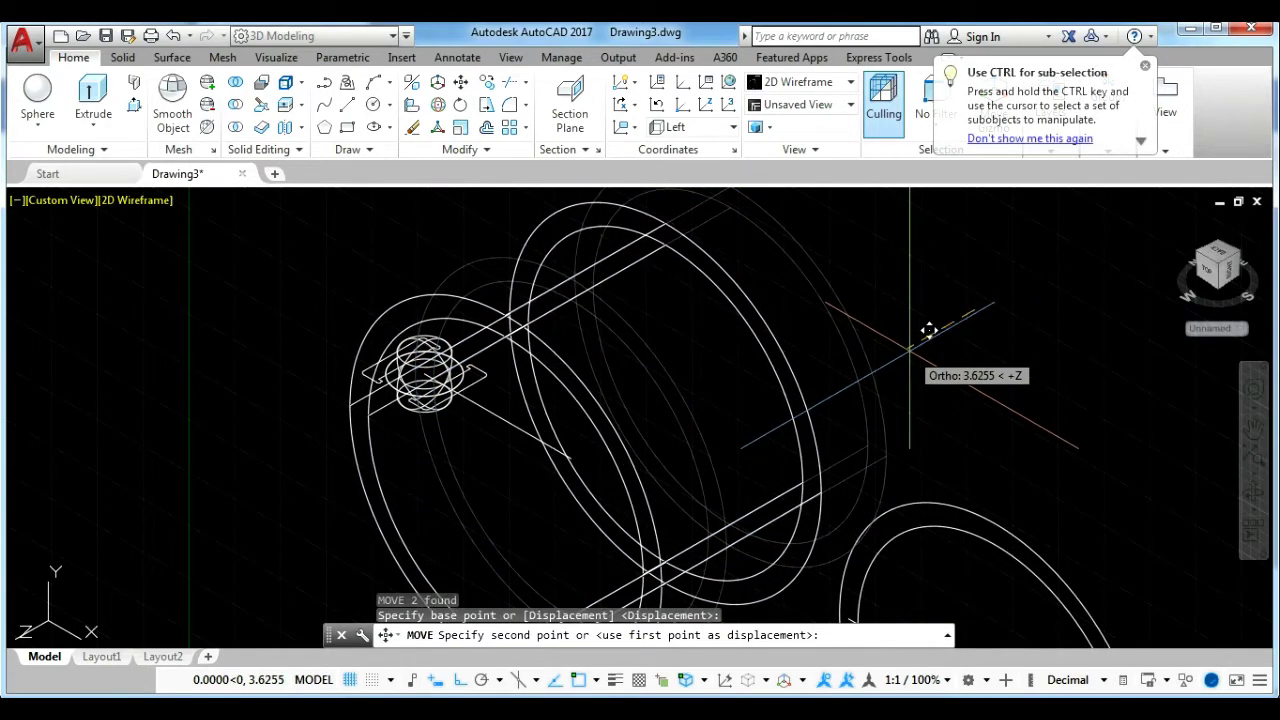
pyautogui.click(929, 330)
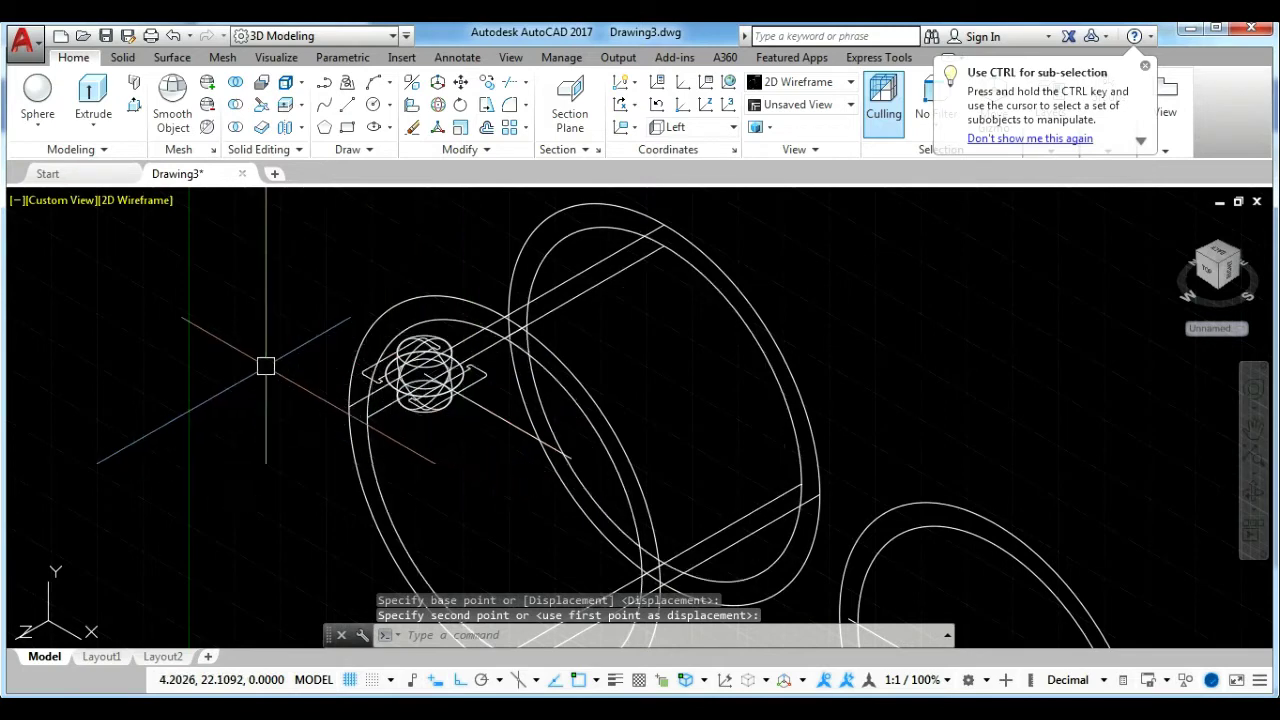
pyautogui.write('SU')
# - Subtract the inner cylinder from the outer one to form a hollow tube
pyautogui.press('Return')
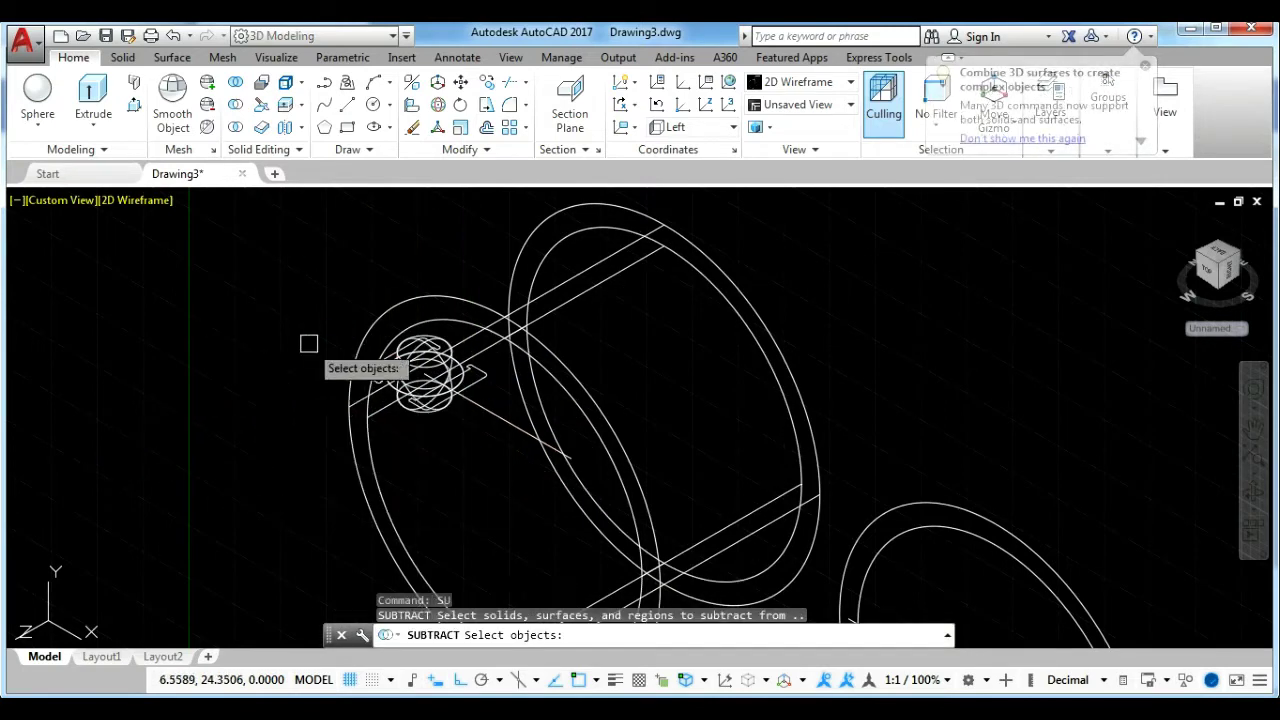
pyautogui.click(423, 300)
pyautogui.press('Return')
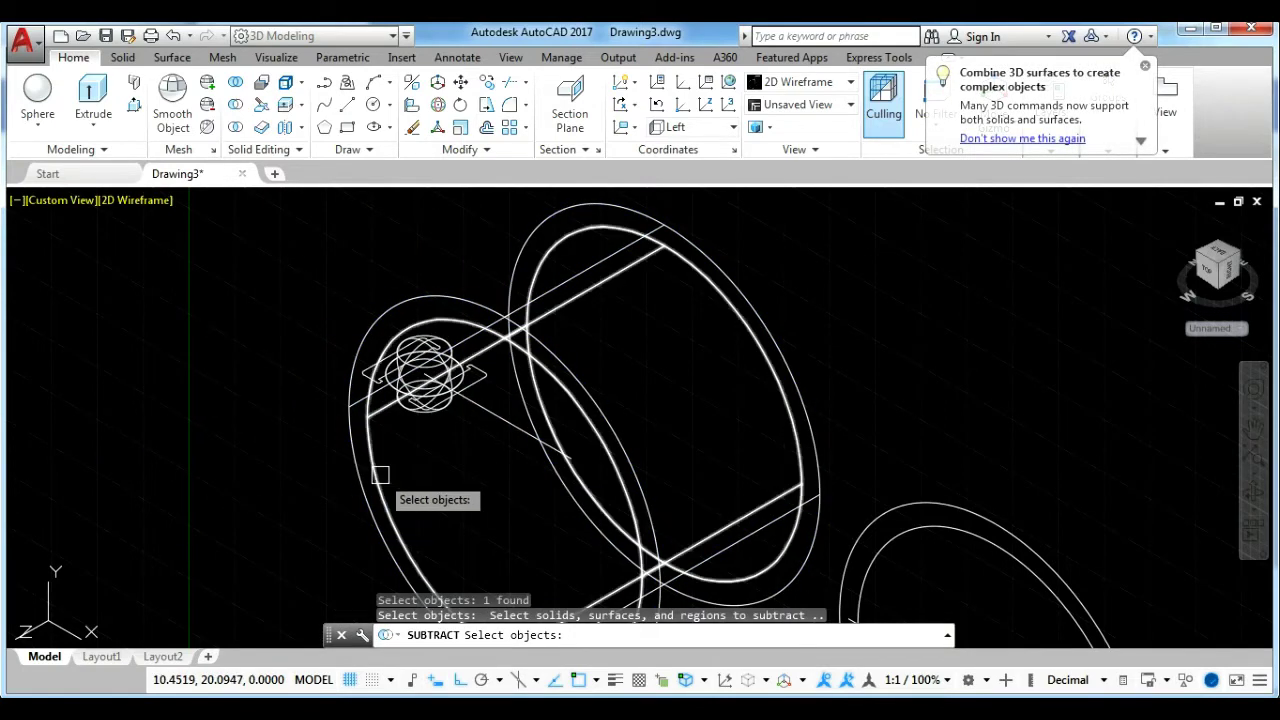
pyautogui.click(383, 474)
pyautogui.press('Return')
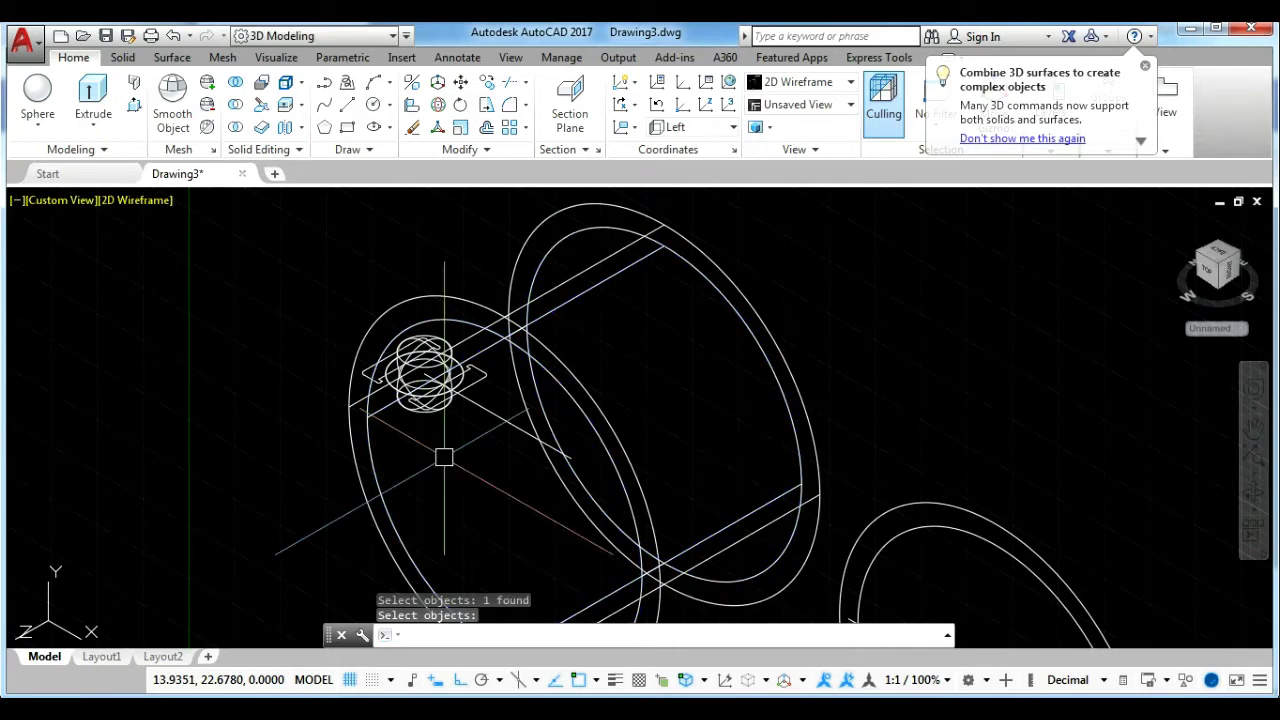
# - Switch the visual style to Shaded
pyautogui.click(151, 201)
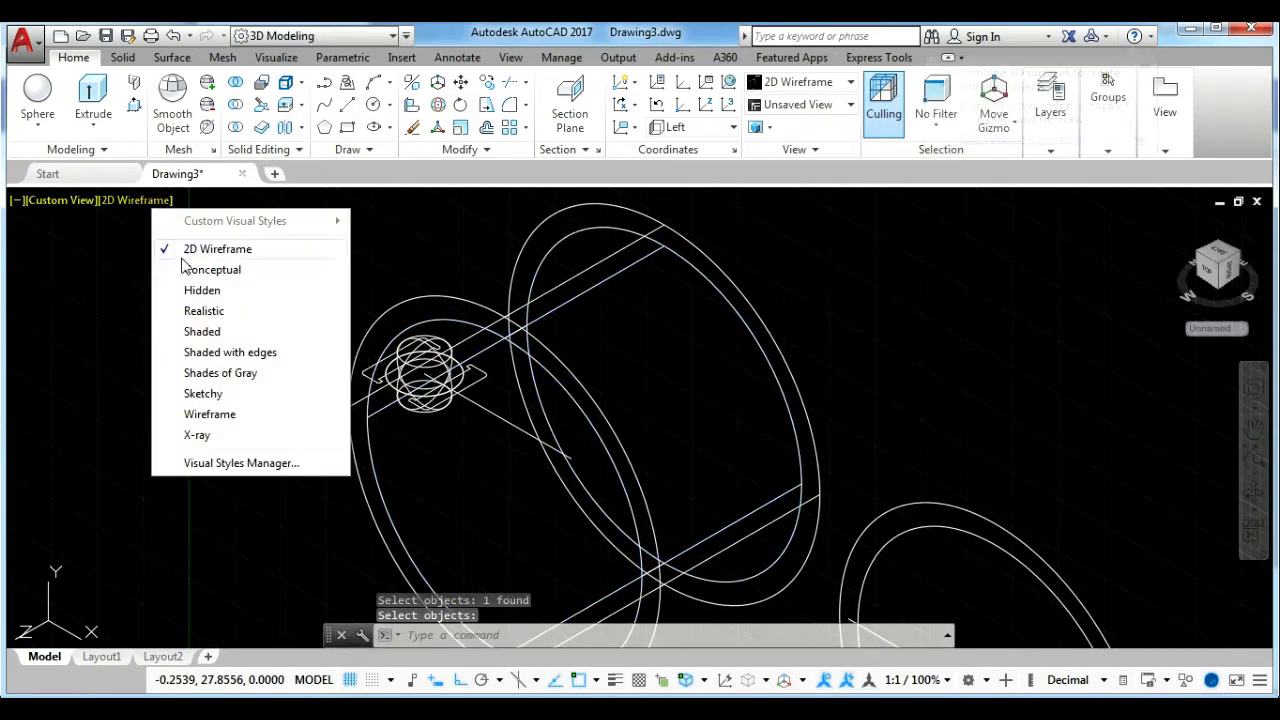
pyautogui.click(205, 333)
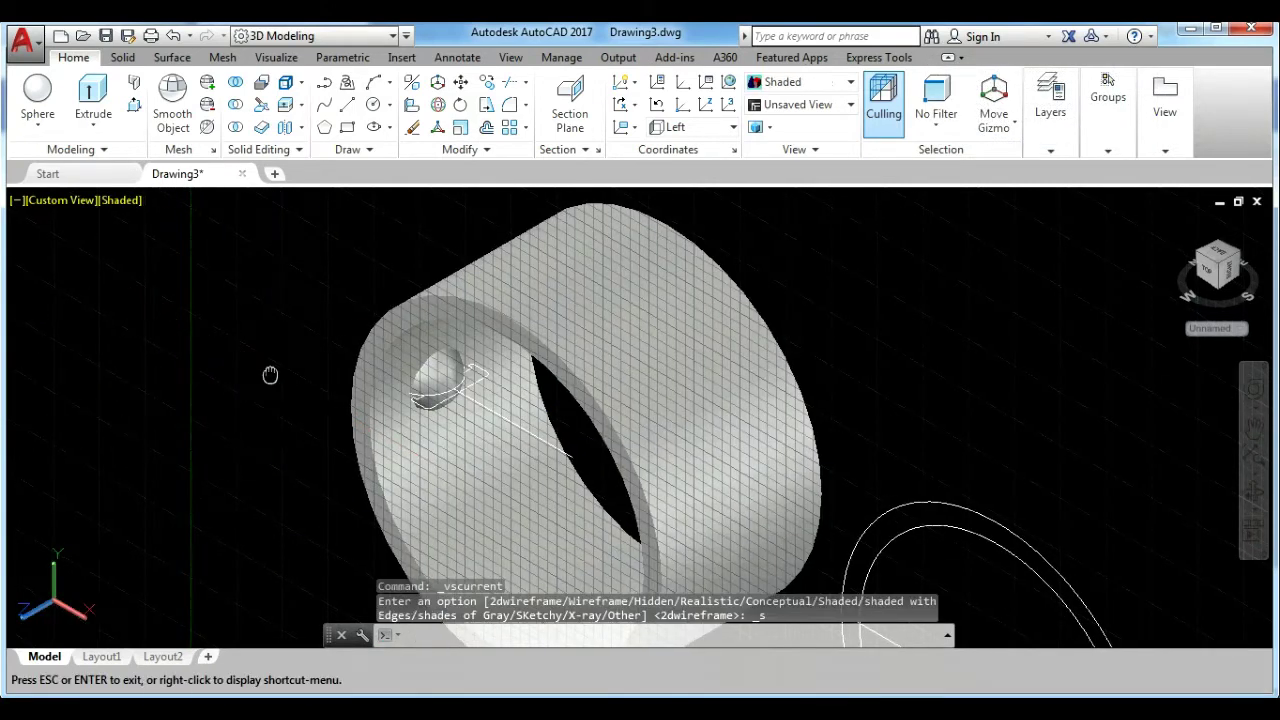
pyautogui.moveTo(271, 371); pyautogui.dragTo(381, 351, button='middle')
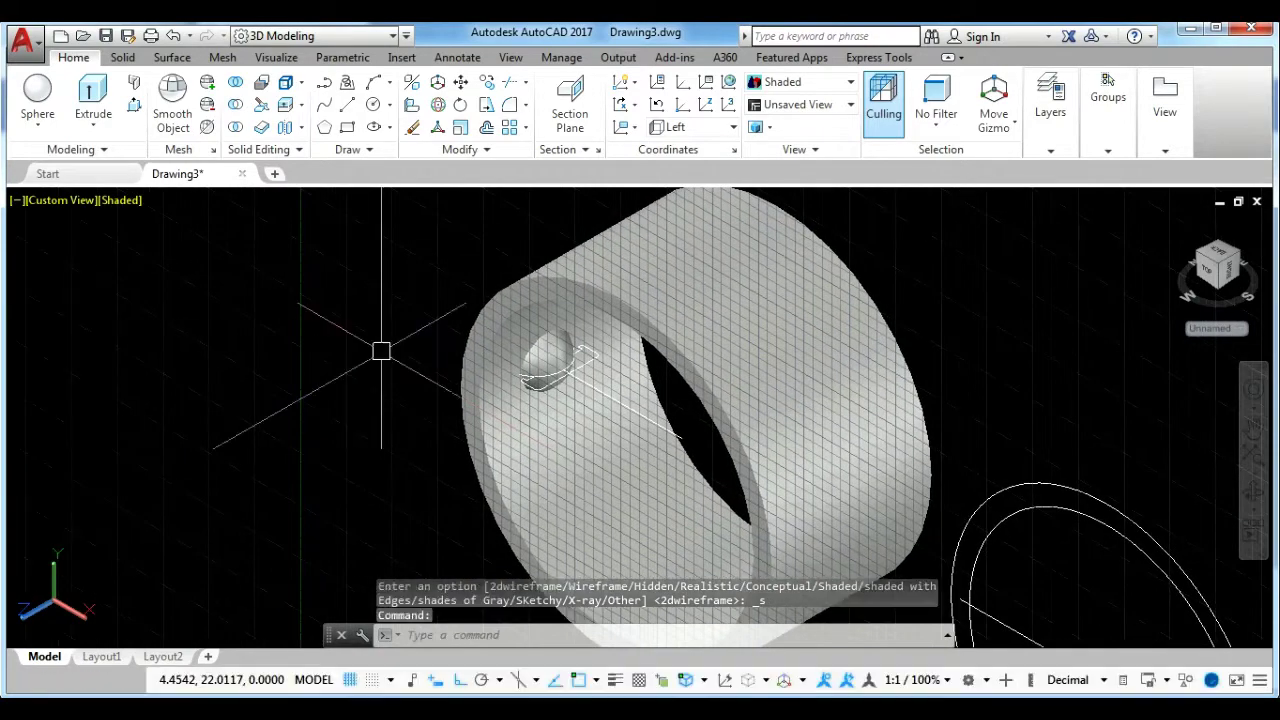
# - Intersect the tube with the small sphere
pyautogui.click(237, 133)
pyautogui.click(363, 251)
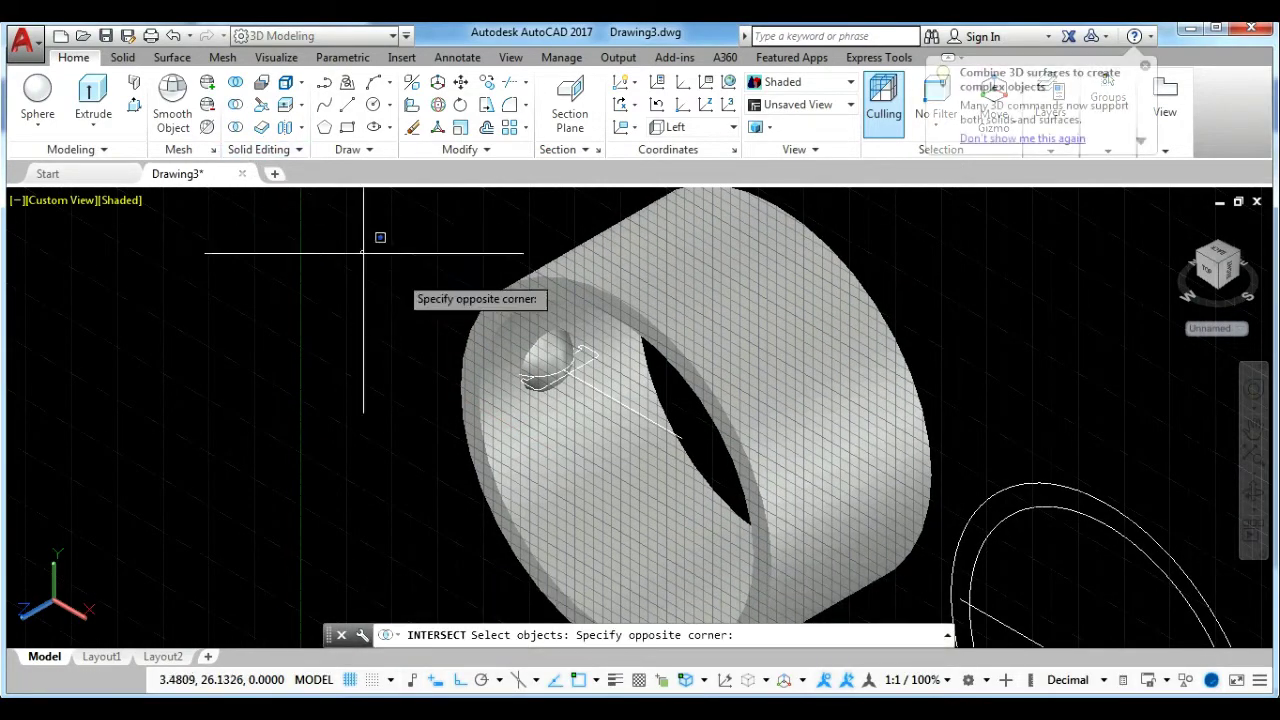
pyautogui.click(627, 435)
pyautogui.click(679, 375)
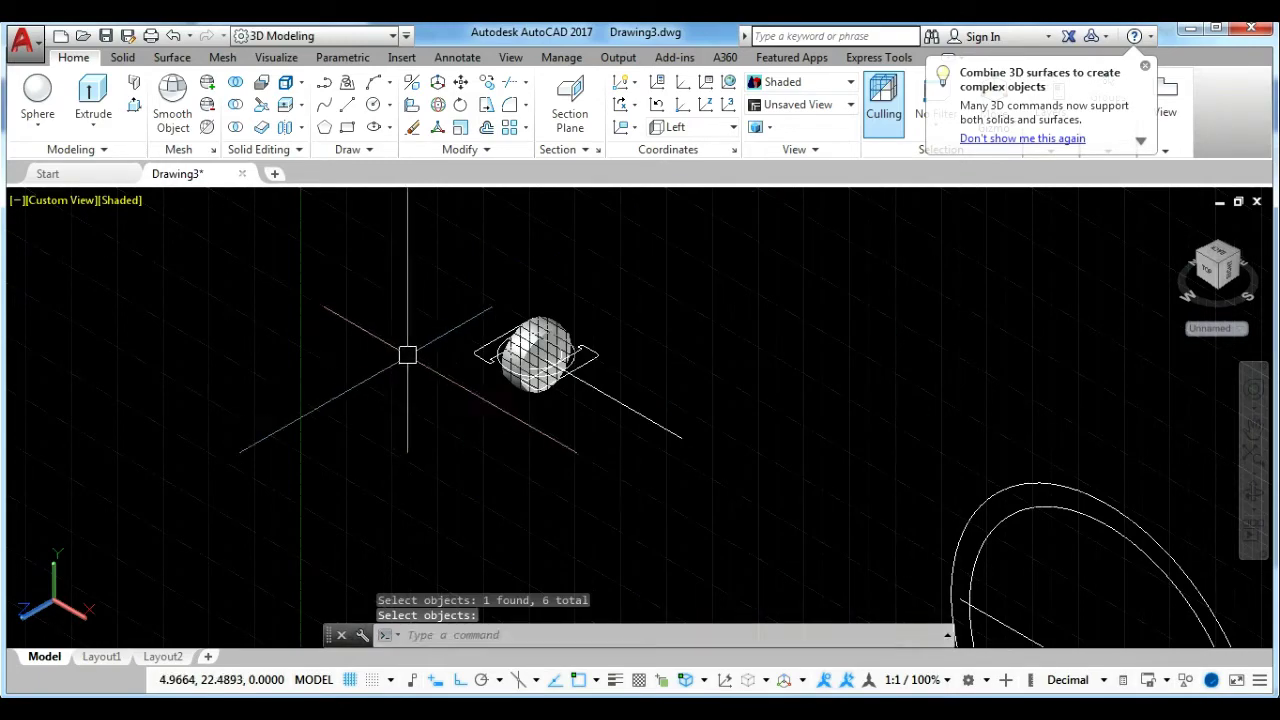
pyautogui.moveTo(650, 430); pyautogui.dragTo(508, 336, button='middle')
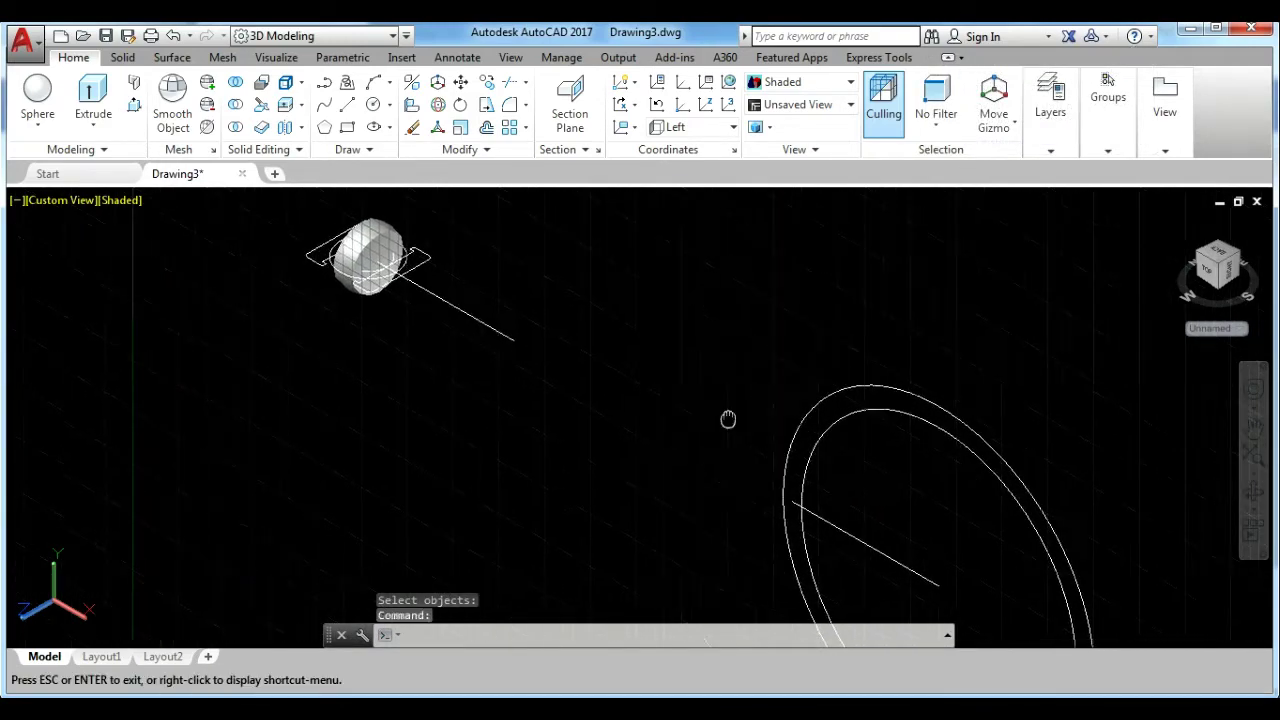
pyautogui.moveTo(729, 420); pyautogui.dragTo(571, 374, button='middle')
pyautogui.press('Return')
# - Extrude both ellipses of the second ring pair to a height of 0.6
pyautogui.moveTo(653, 425); pyautogui.dragTo(500, 331, button='middle')
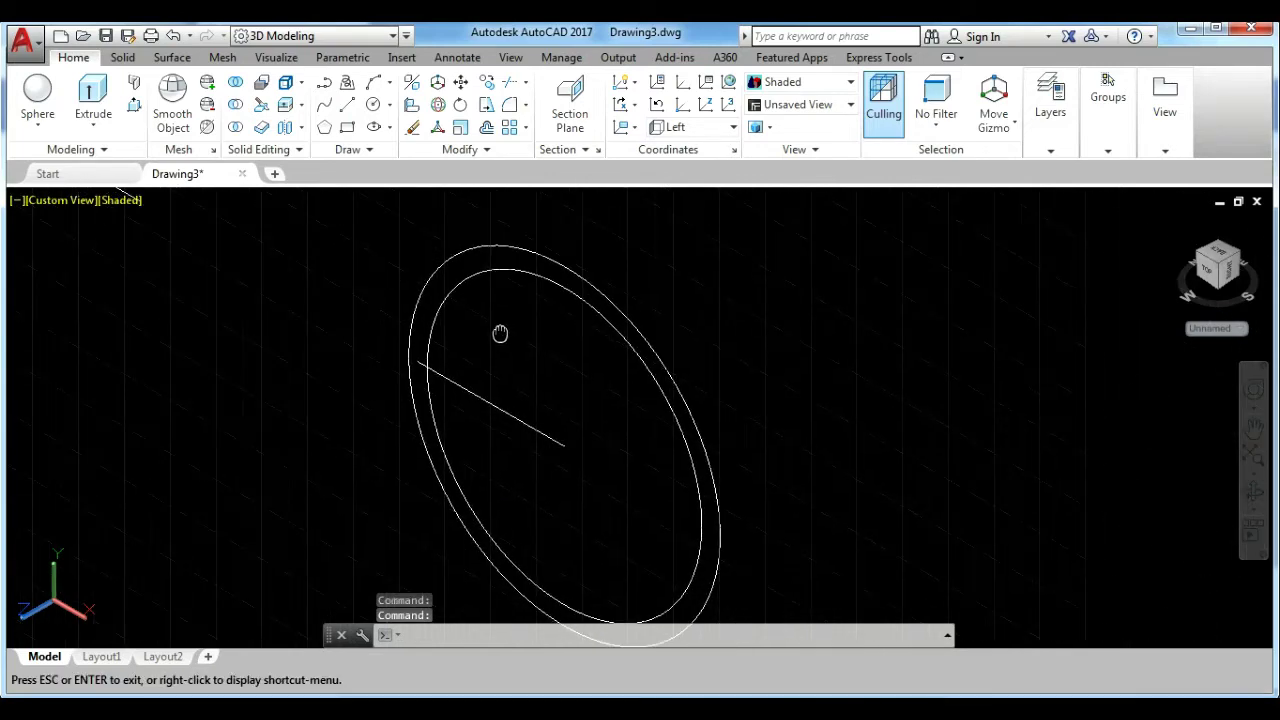
pyautogui.write('EXT')
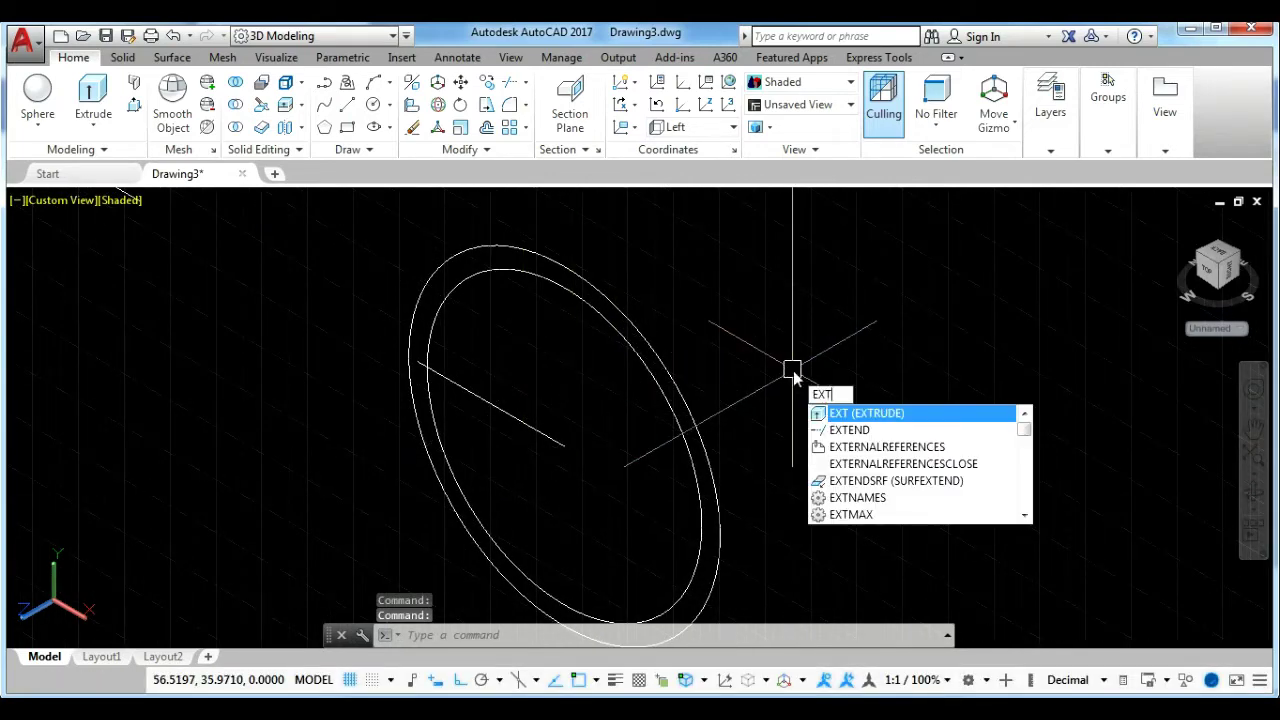
pyautogui.press('Return')
pyautogui.click(718, 320)
pyautogui.click(649, 372)
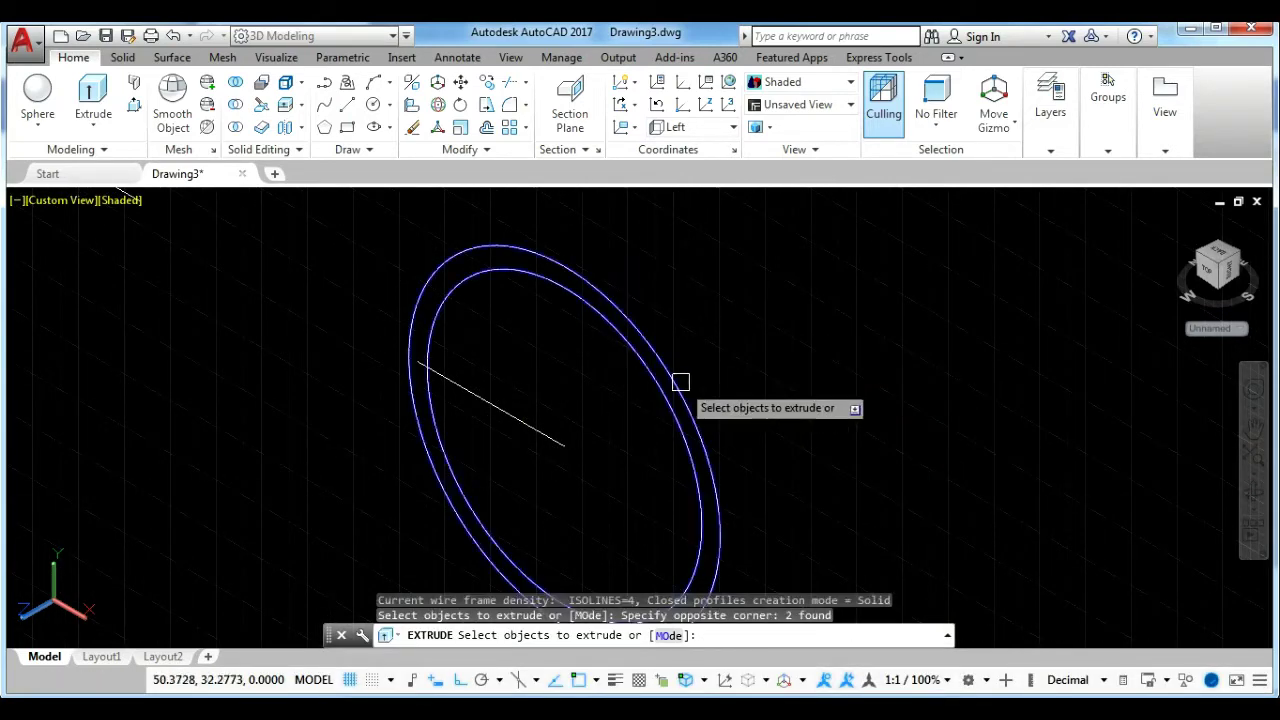
pyautogui.press('Return')
pyautogui.write('0.6')
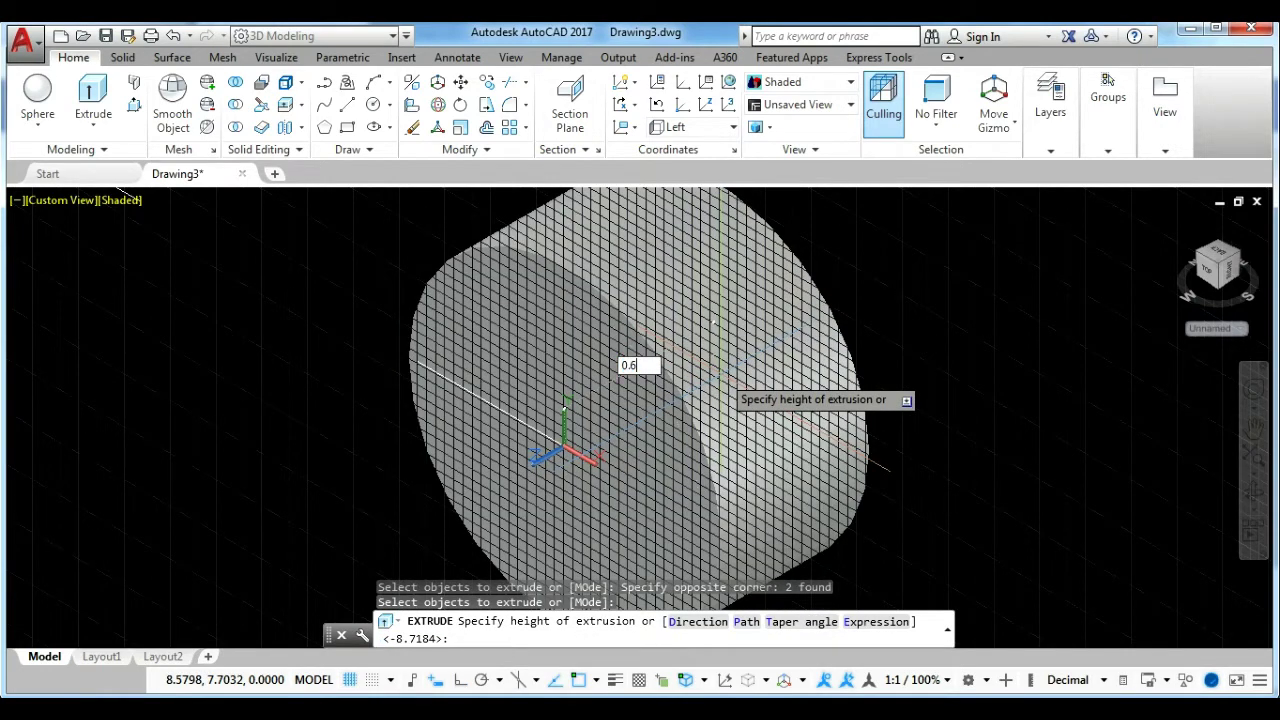
pyautogui.press('Return')
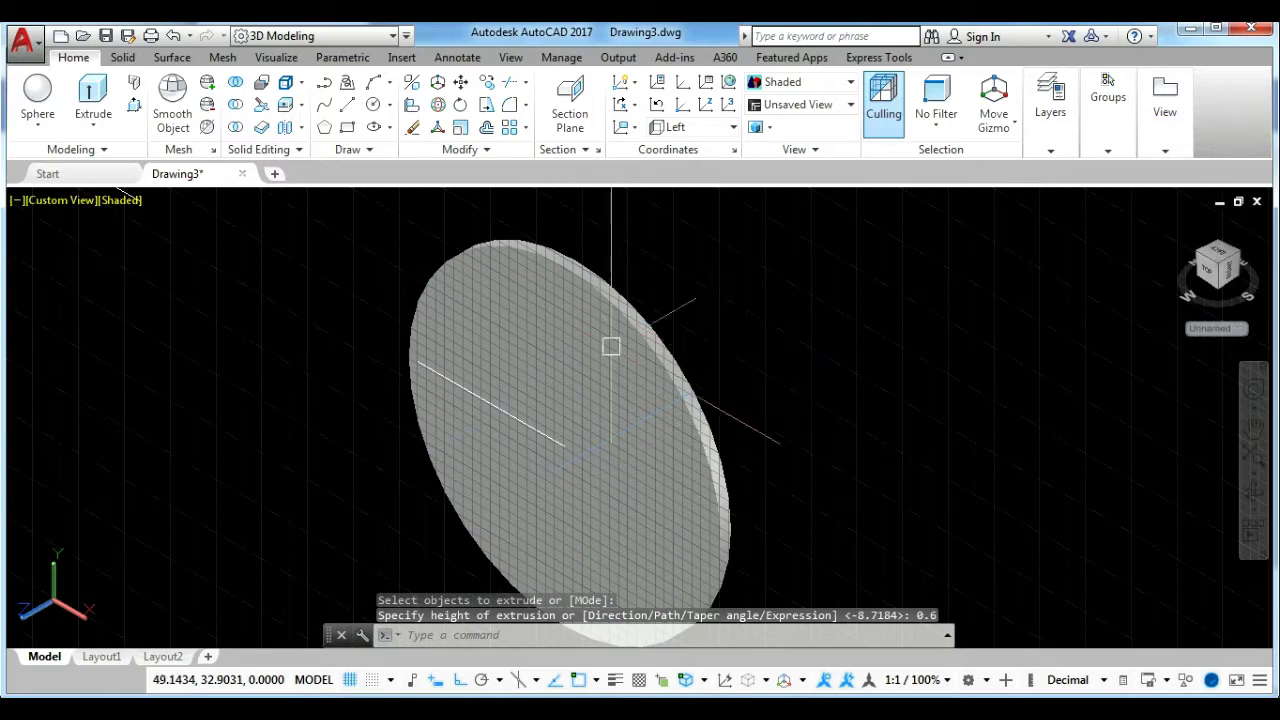
# - Switch to 2D Wireframe and subtract the inner ring solid from the outer one
pyautogui.click(115, 203)
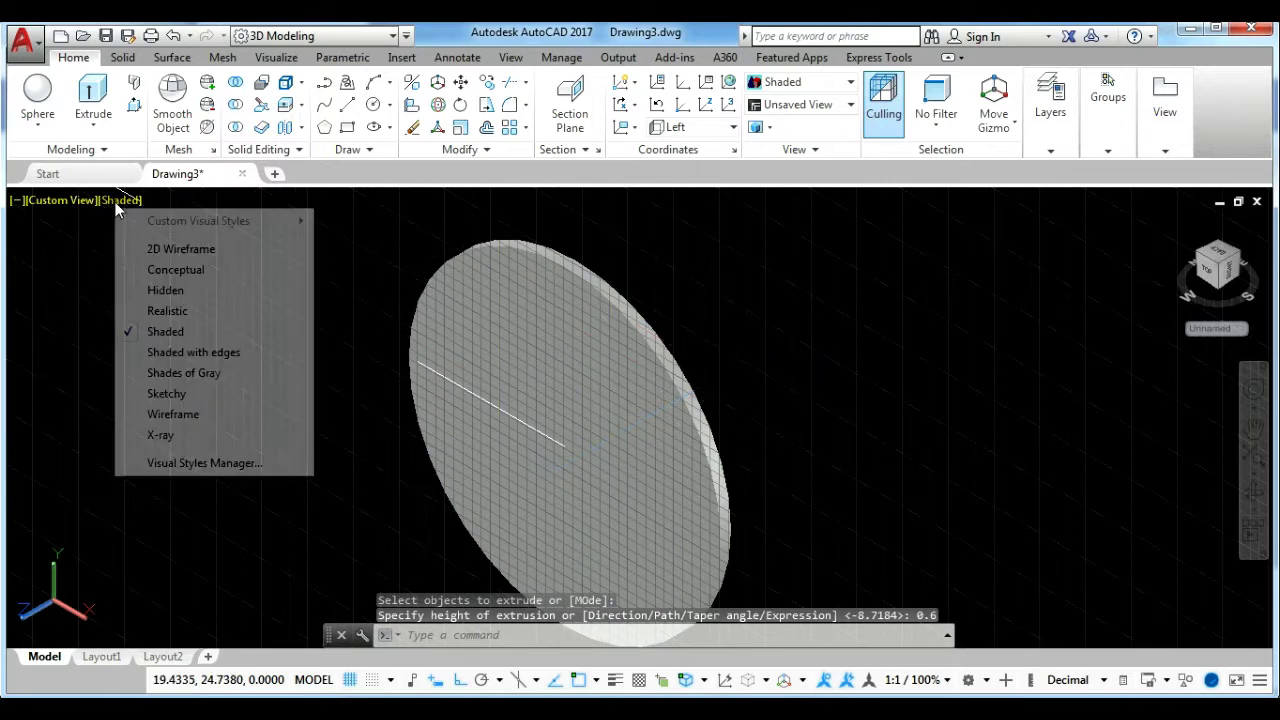
pyautogui.click(150, 244)
pyautogui.write('SU')
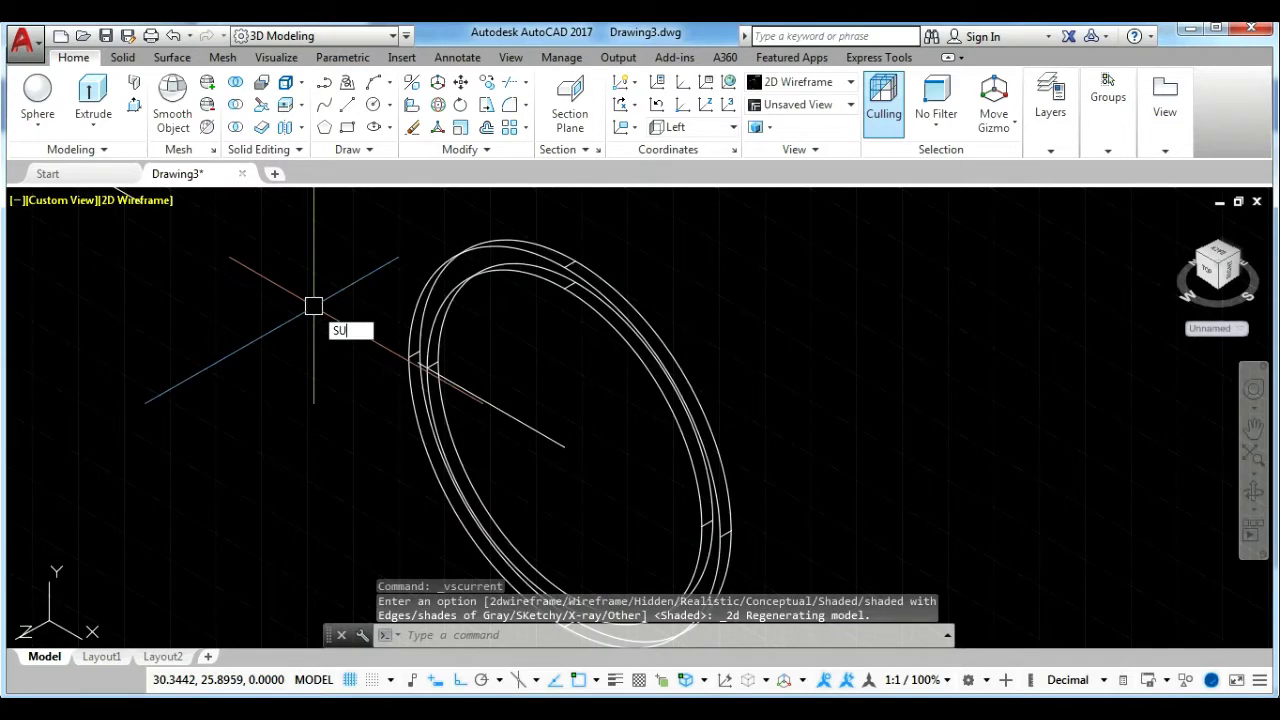
pyautogui.press('Return')
pyautogui.click(425, 312)
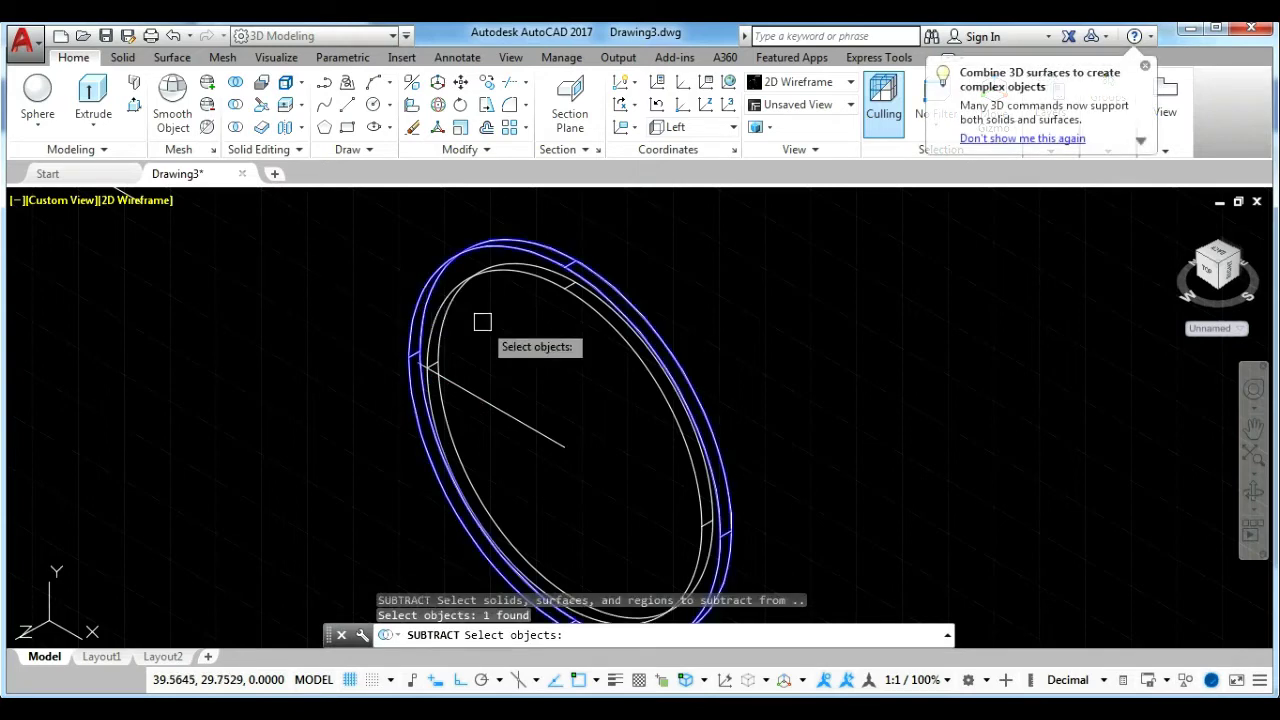
pyautogui.press('Return')
pyautogui.click(454, 300)
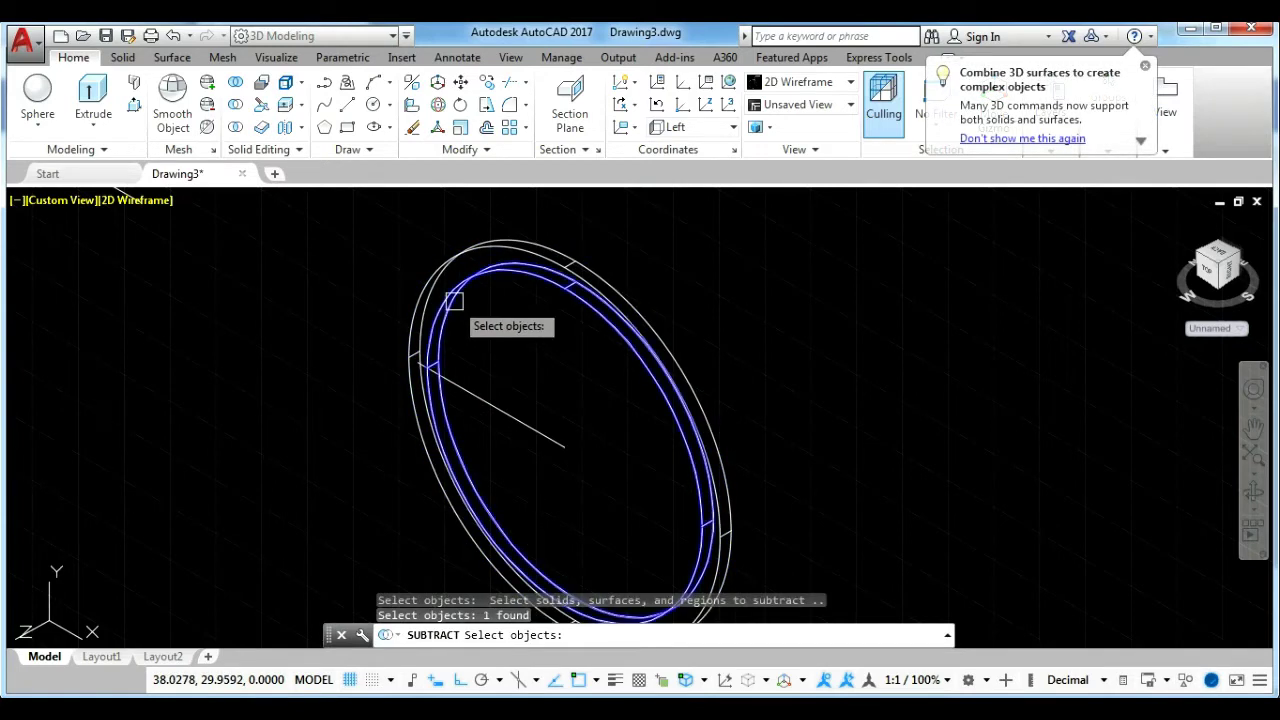
pyautogui.press('Return')
pyautogui.scroll(-3, 580, 363)
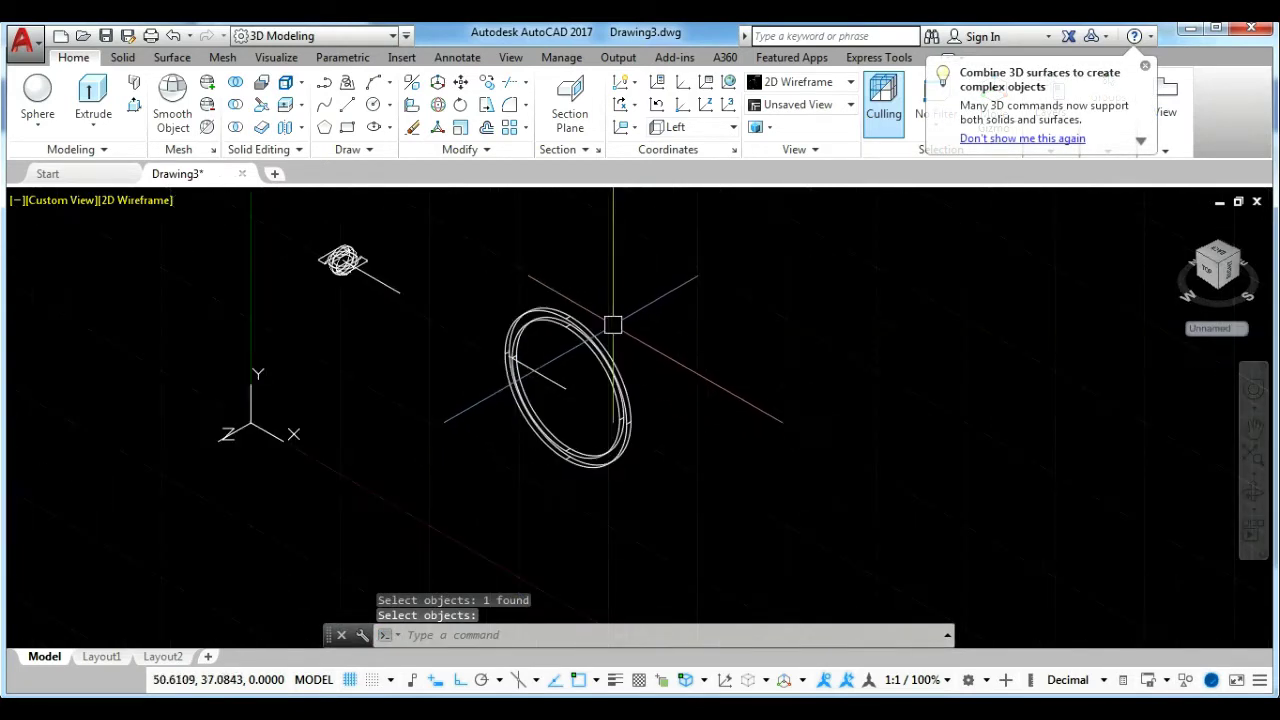
pyautogui.moveTo(611, 320); pyautogui.dragTo(588, 360)
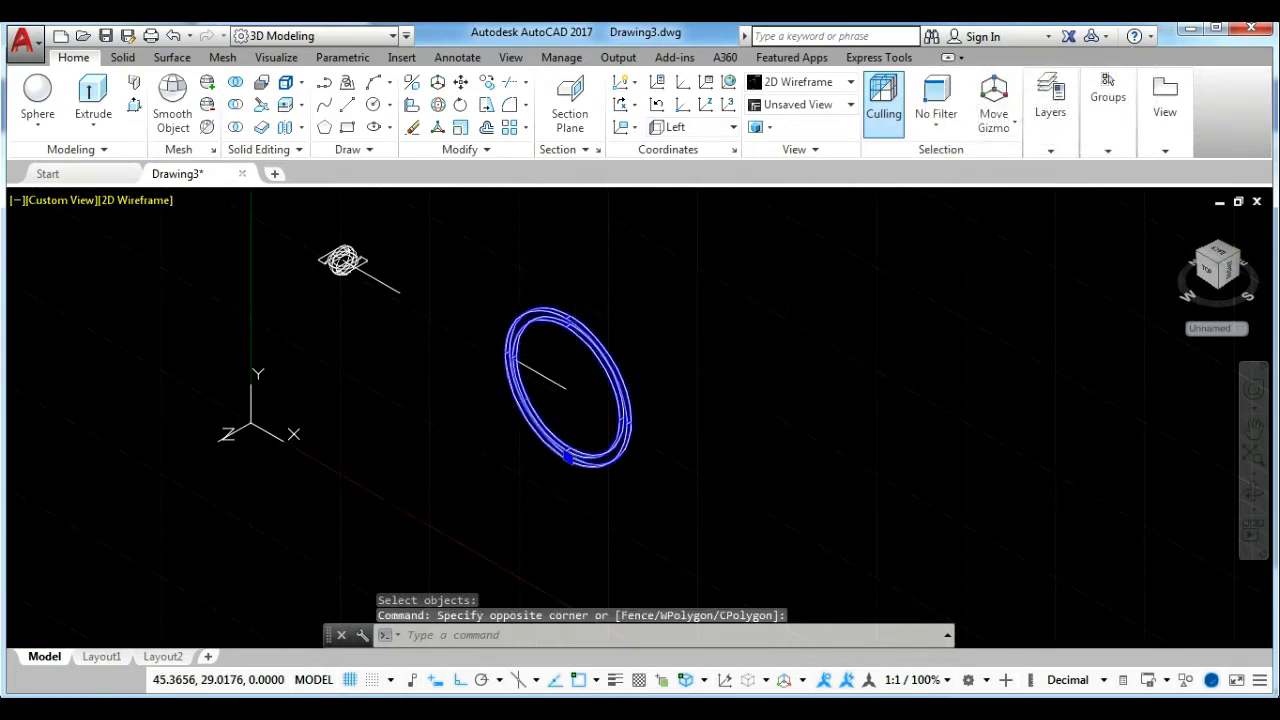
# - Move the thin hollow ring from its centre onto the small rounded solid
pyautogui.write('m')
pyautogui.press('Return')
pyautogui.click(566, 386)
pyautogui.scroll(3, 466, 314)
pyautogui.scroll(3, 535, 350)
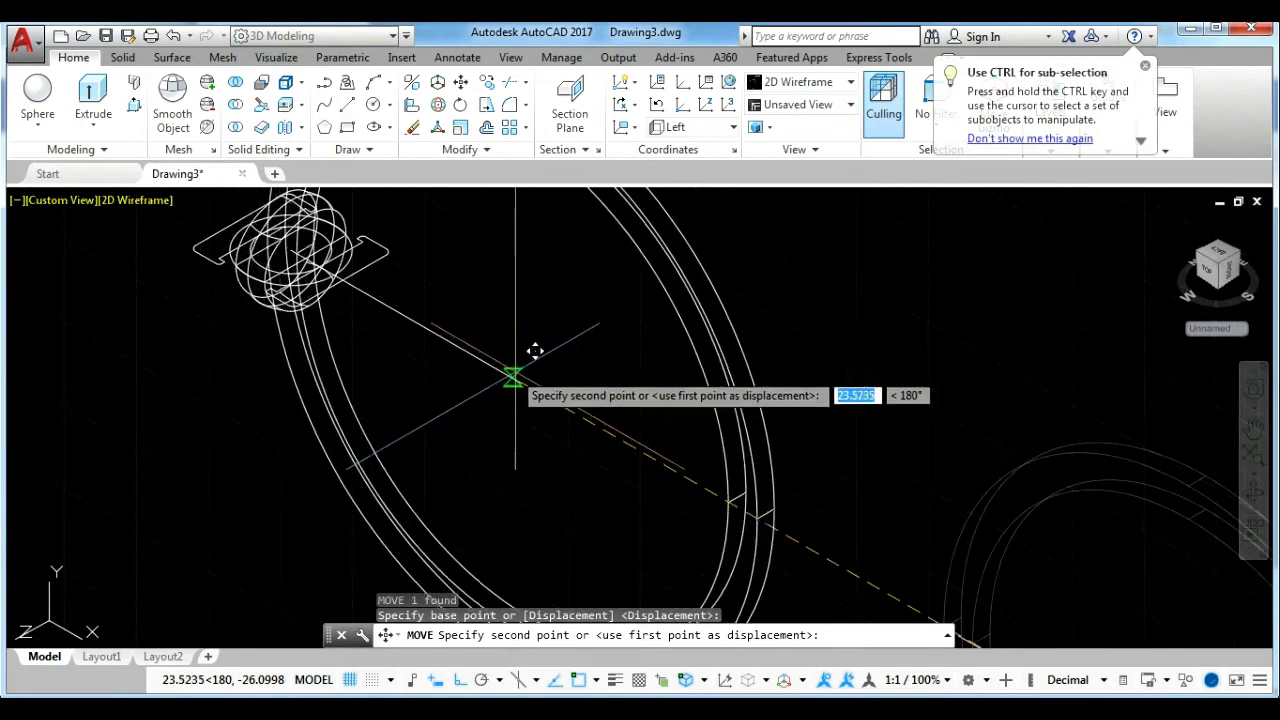
pyautogui.click(541, 362)
pyautogui.scroll(-2, 541, 362)
pyautogui.scroll(-2, 546, 366)
pyautogui.moveTo(548, 358); pyautogui.dragTo(560, 362, button='middle')
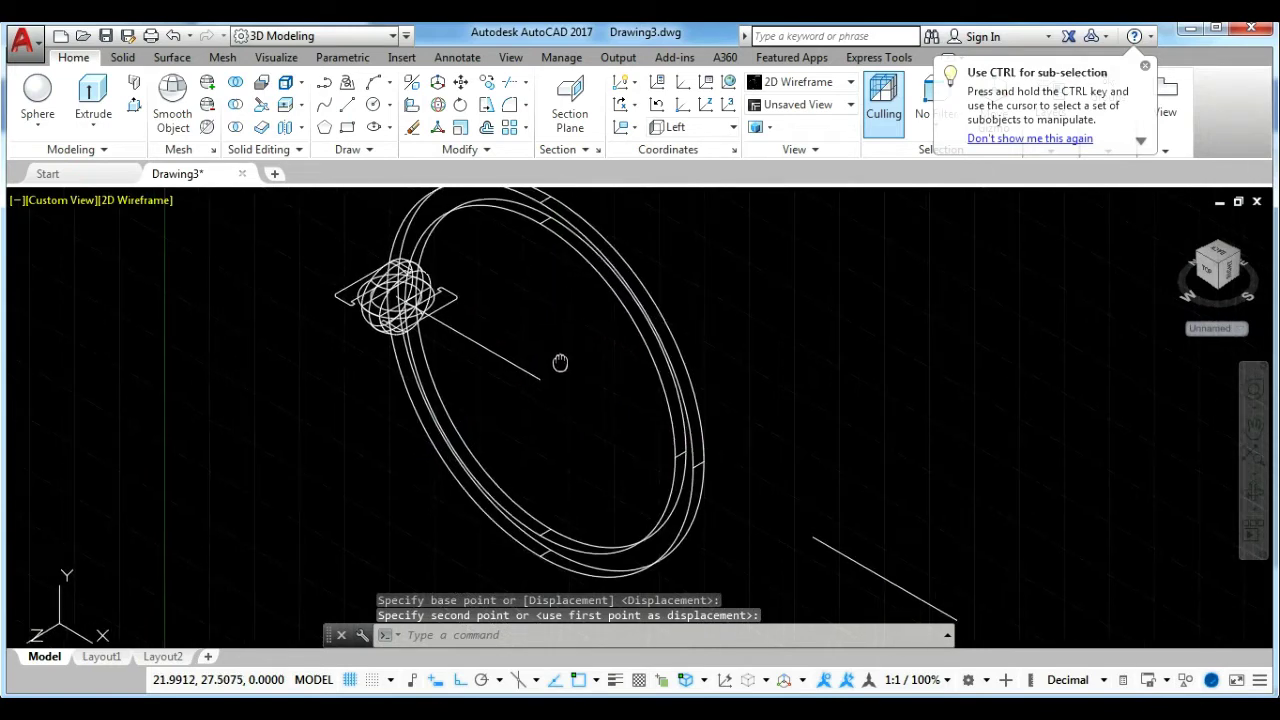
# - Erase the leftover short line and switch the viewport to the Left view
pyautogui.click(843, 486)
pyautogui.click(803, 551)
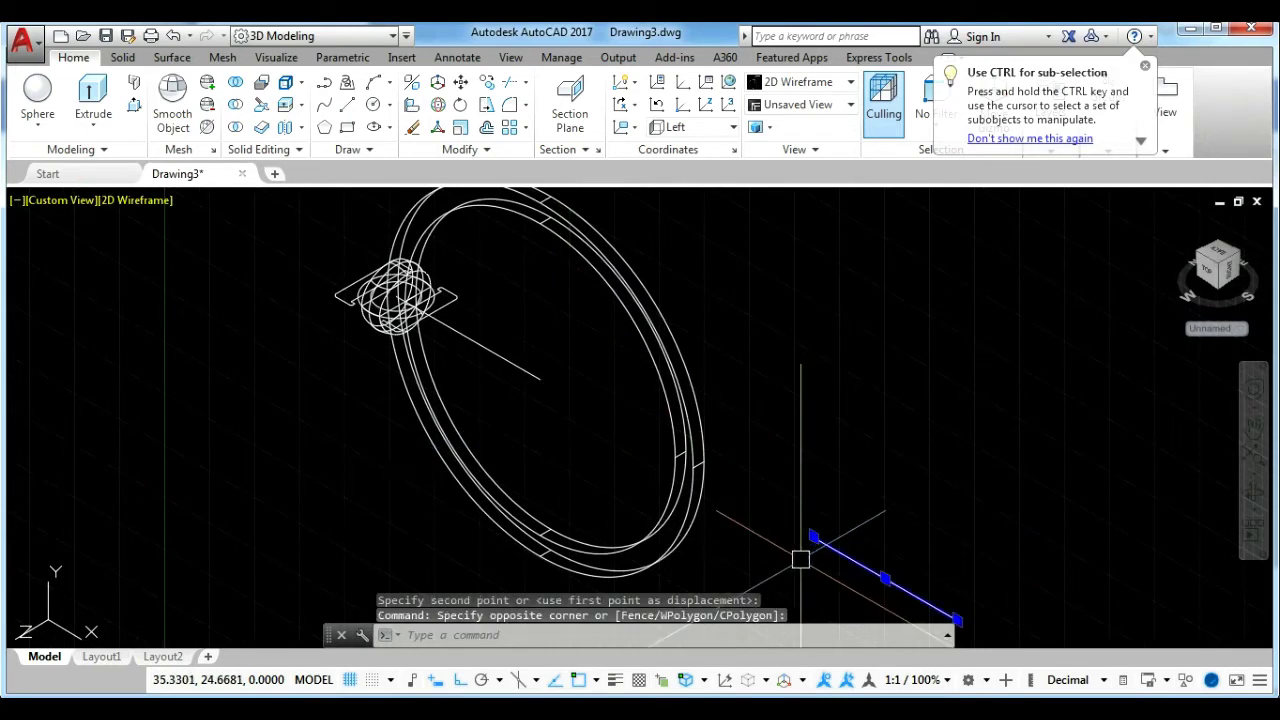
pyautogui.press('Delete')
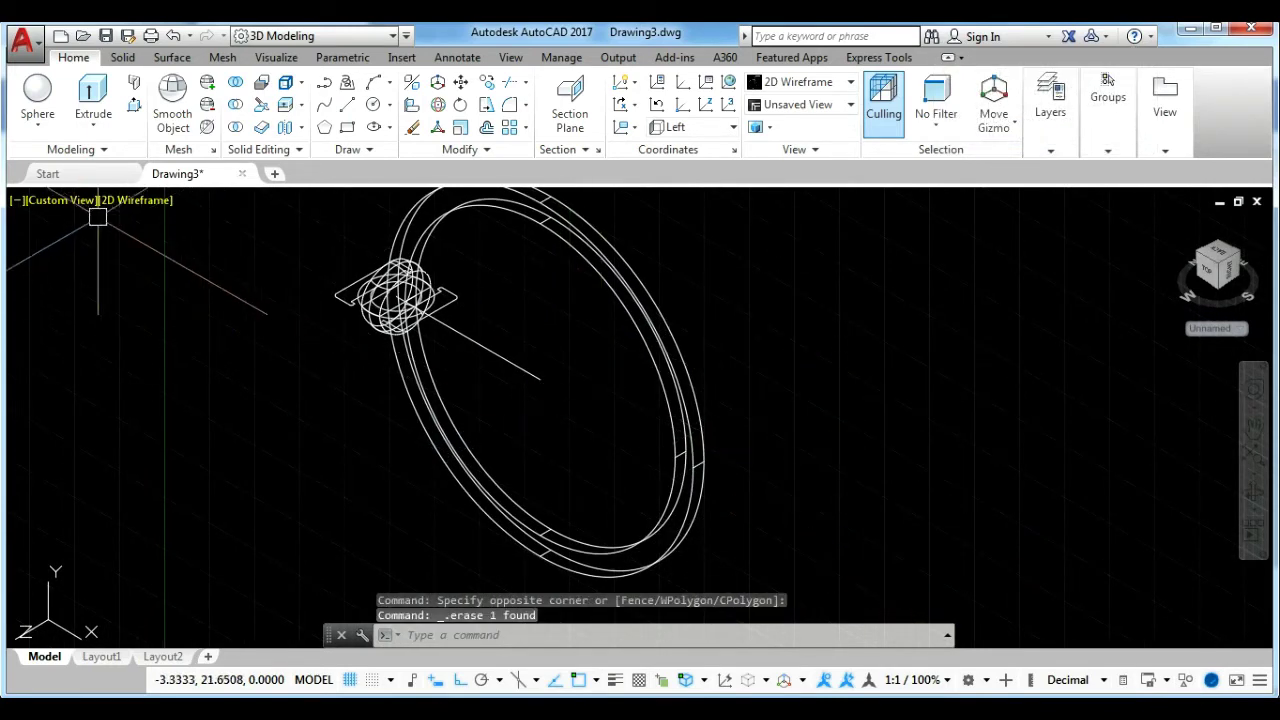
pyautogui.click(61, 200)
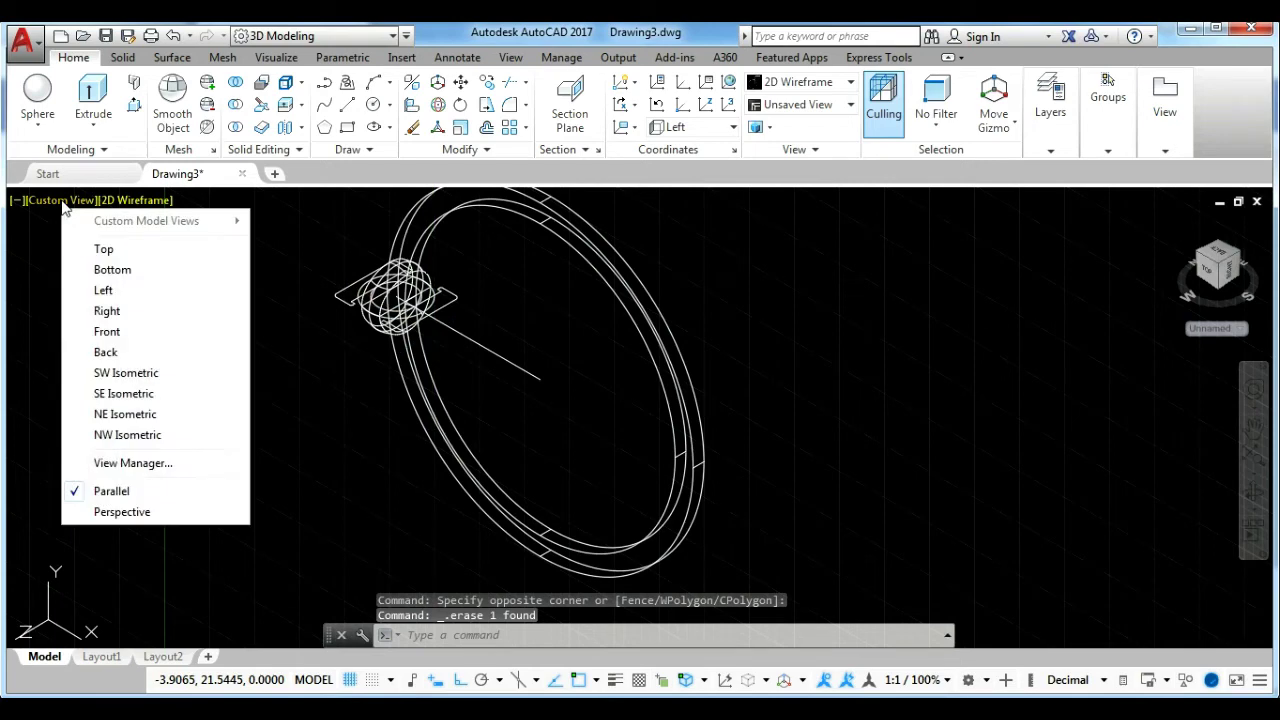
pyautogui.click(104, 292)
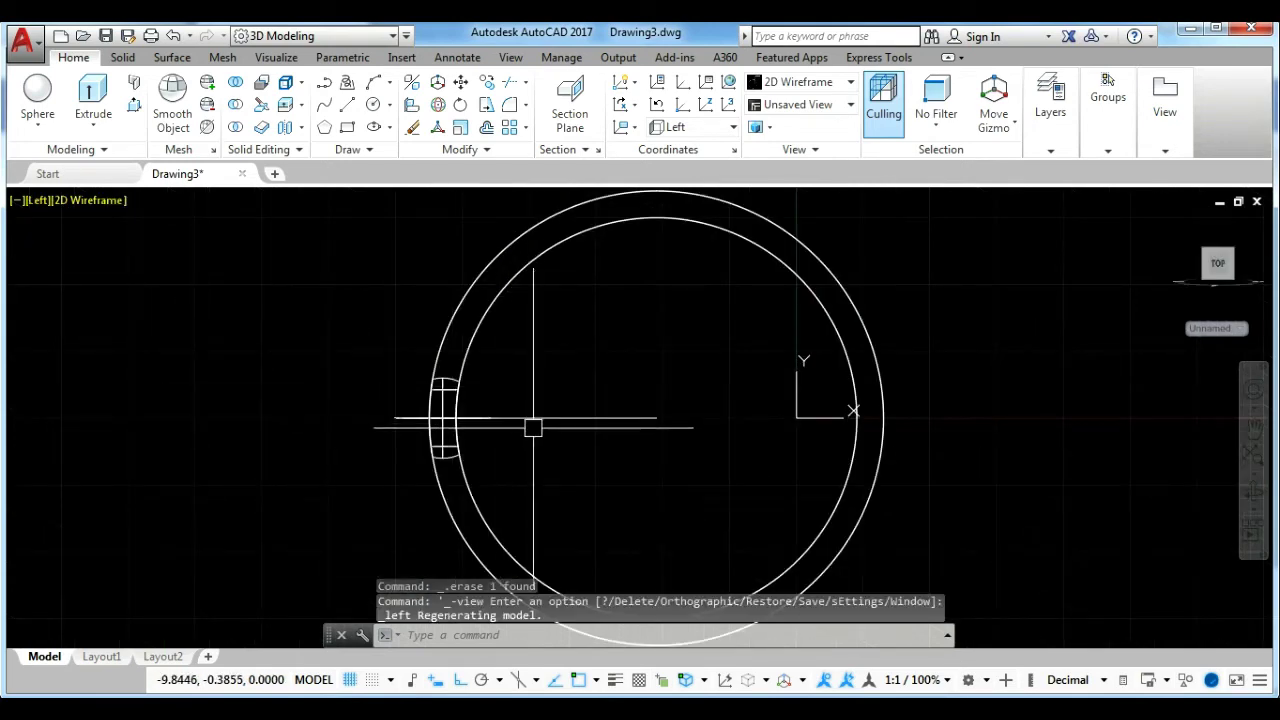
# - Polar-array the small part on the ring's left 14 times around the ring's centre
pyautogui.scroll(2, 533, 427)
pyautogui.scroll(-2, 477, 394)
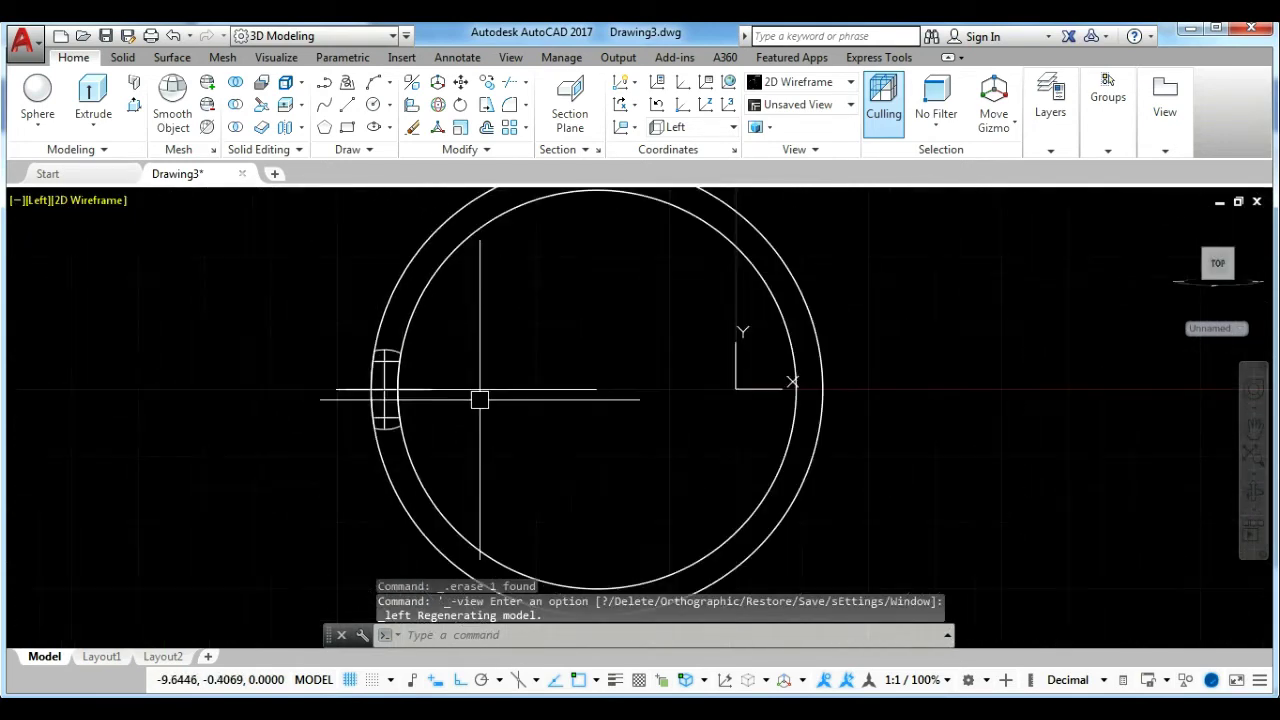
pyautogui.click(388, 356)
pyautogui.press('Escape')
pyautogui.scroll(1, 386, 363)
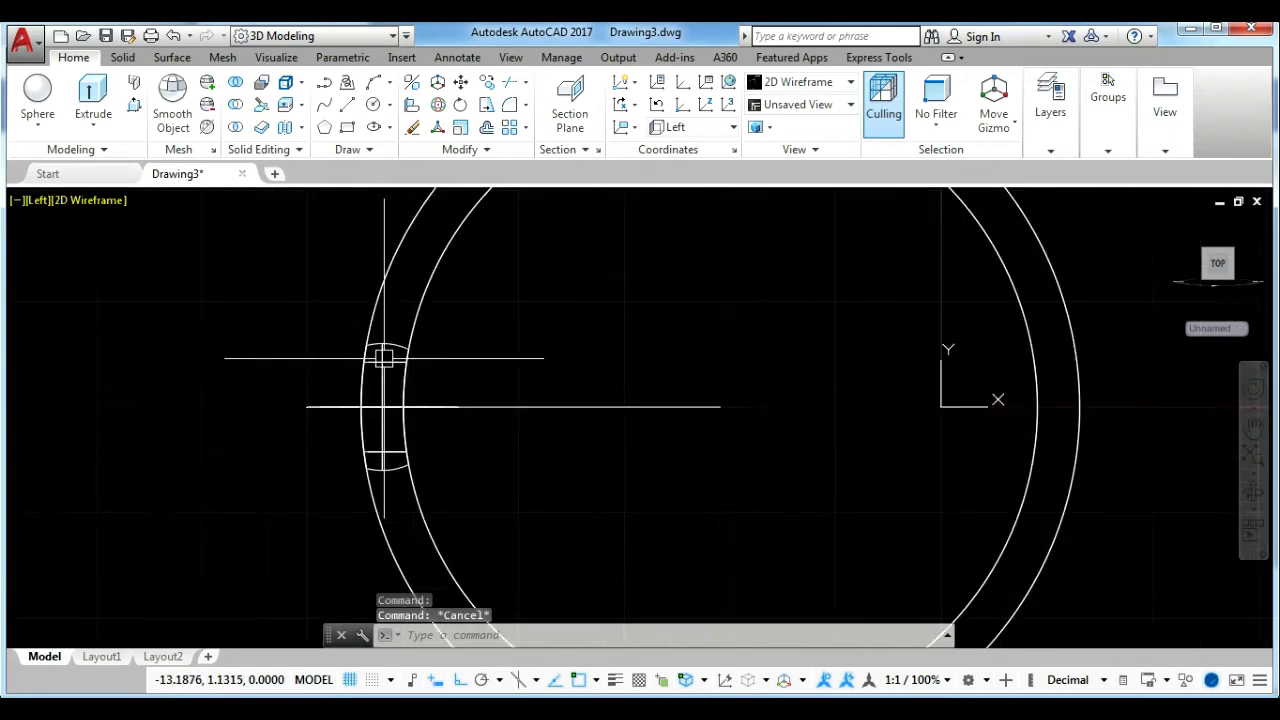
pyautogui.scroll(1, 386, 361)
pyautogui.click(384, 362)
pyautogui.scroll(-2, 366, 367)
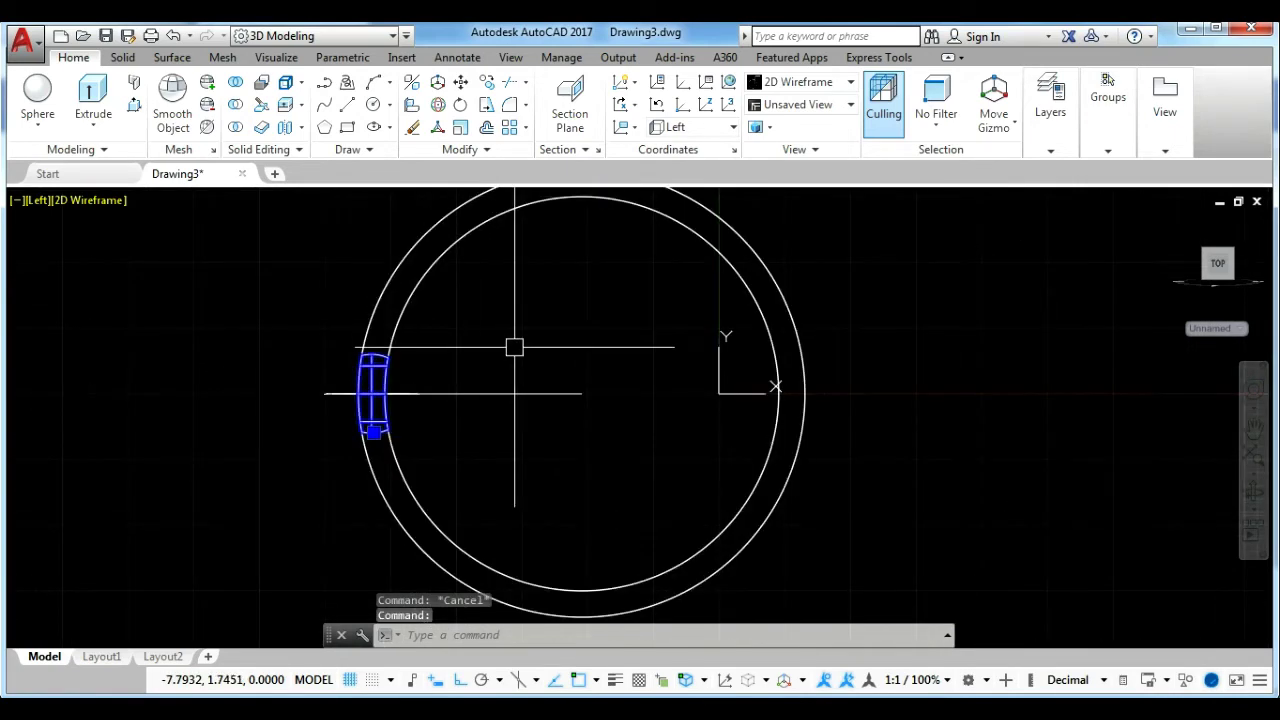
pyautogui.click(525, 128)
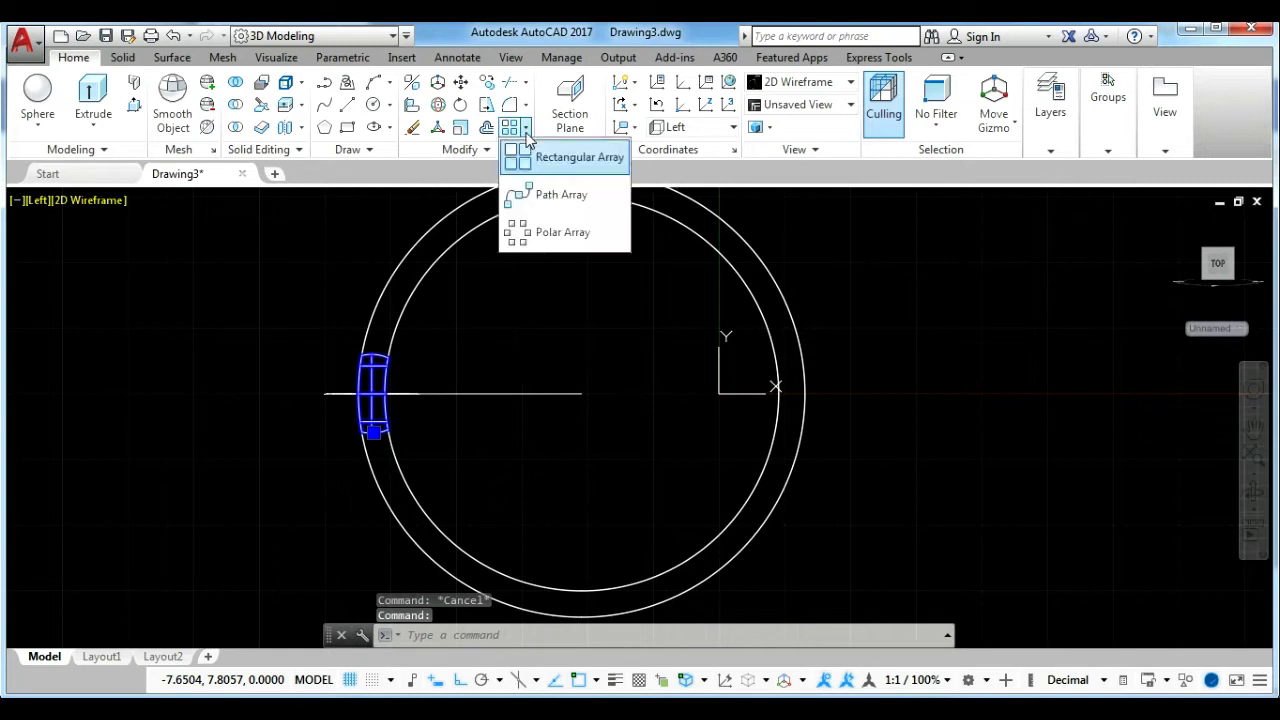
pyautogui.click(541, 231)
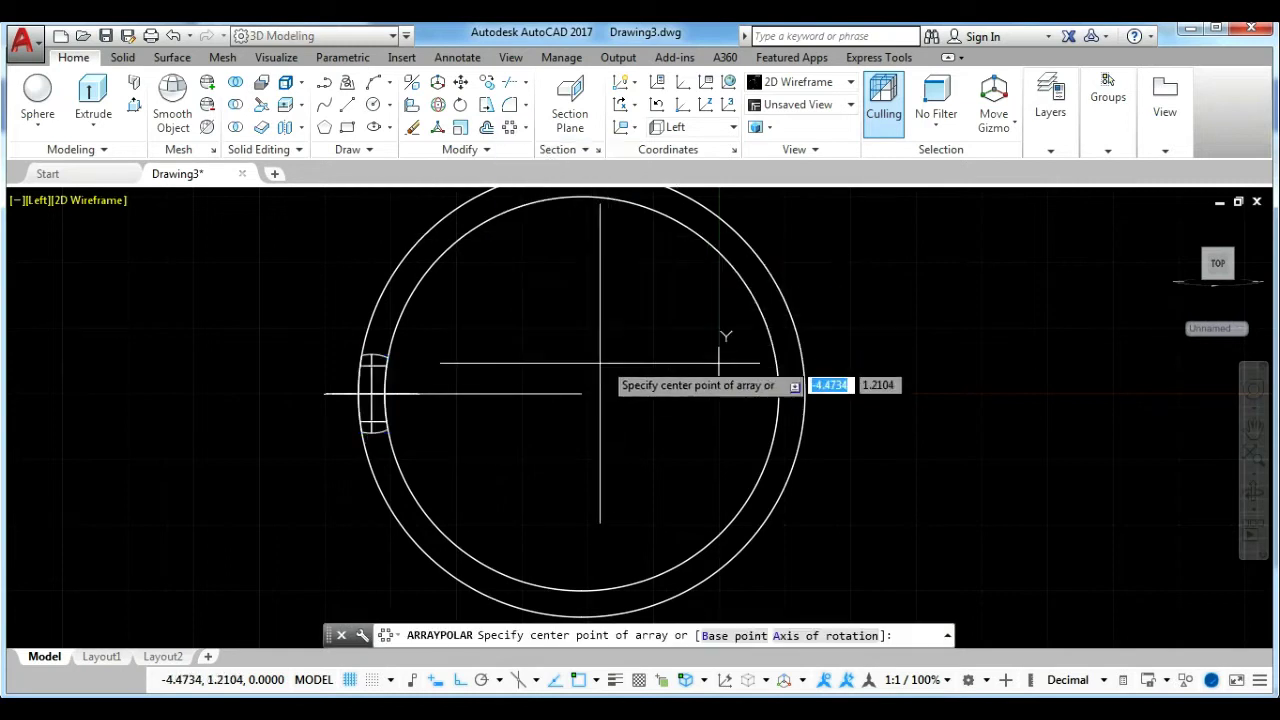
pyautogui.click(582, 393)
pyautogui.write('14')
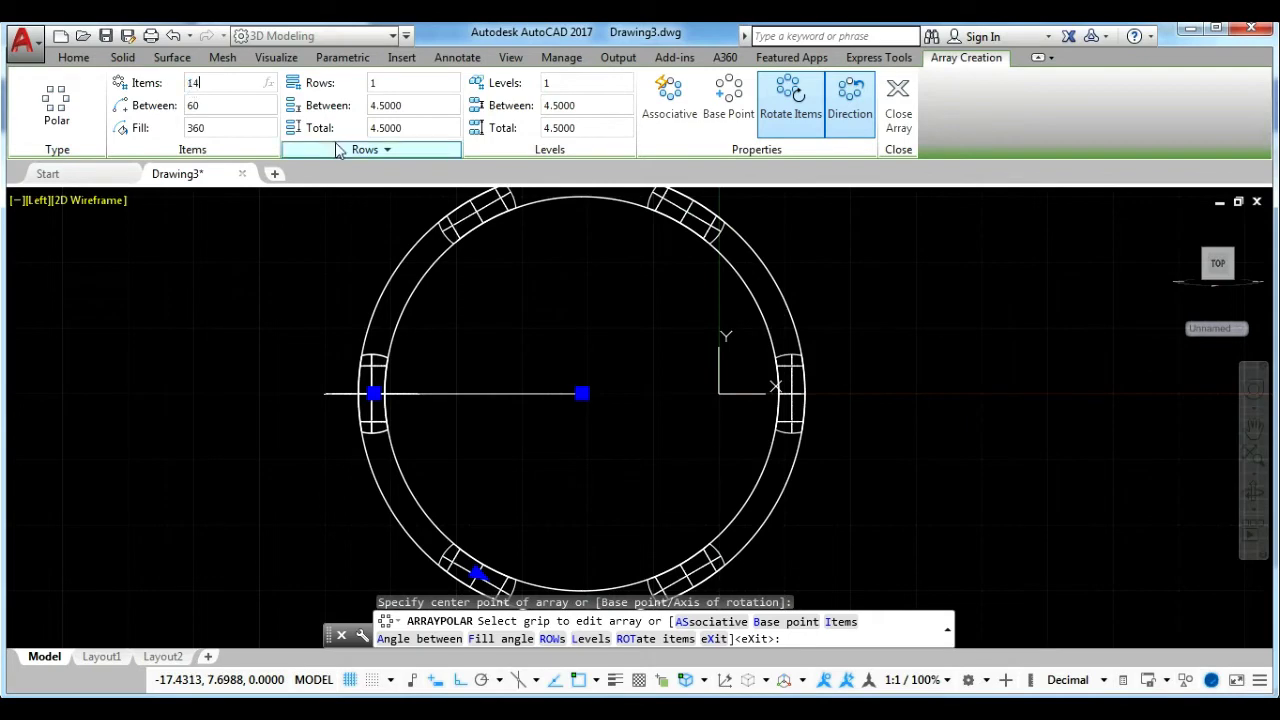
pyautogui.press('Return')
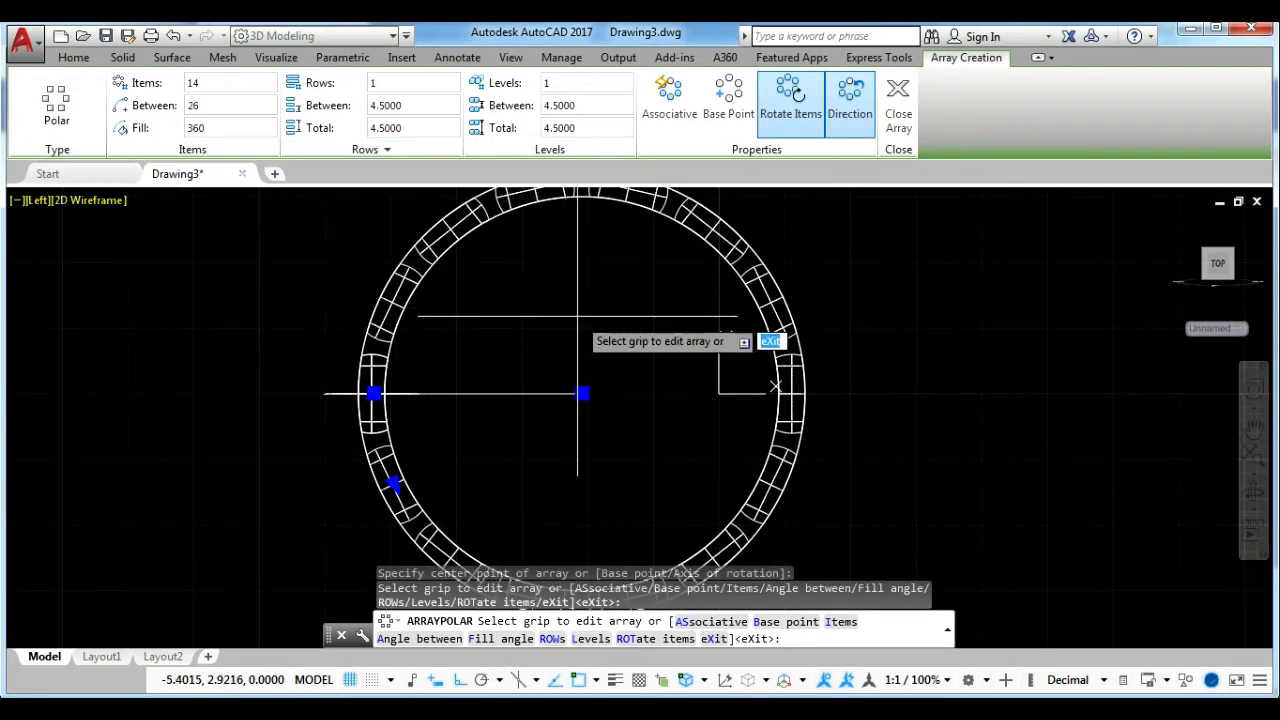
pyautogui.press('Return')
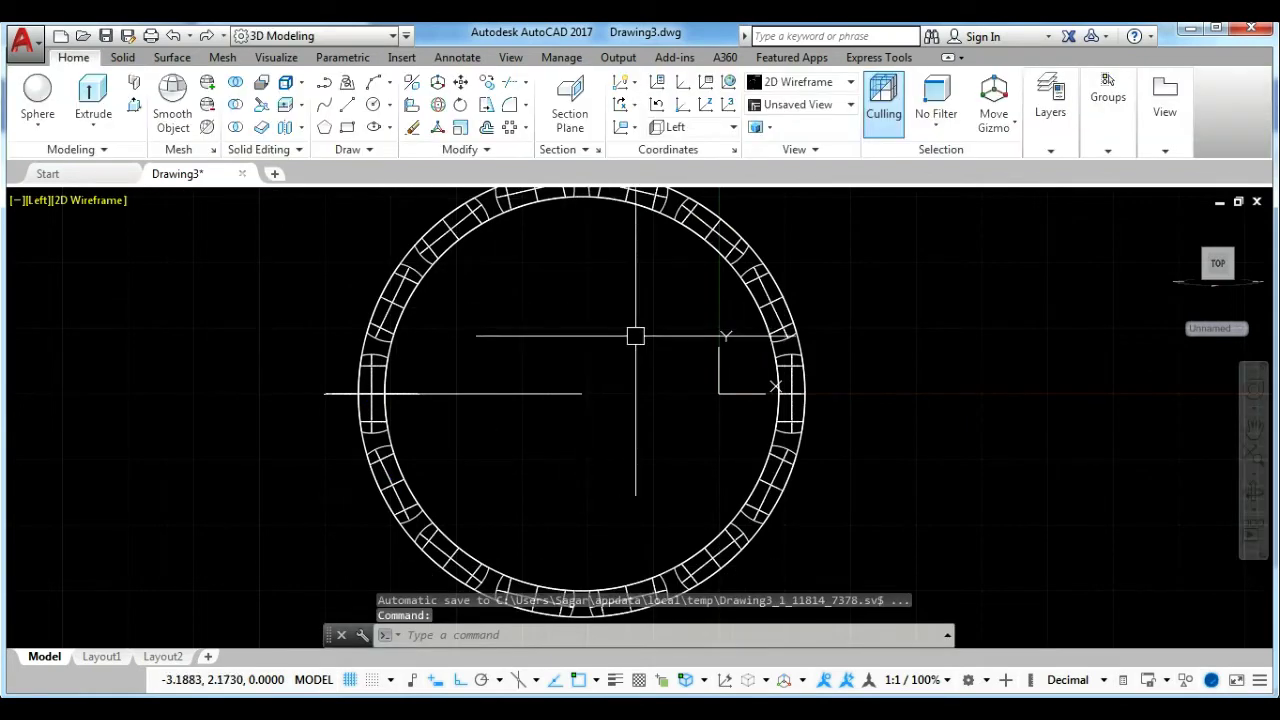
pyautogui.moveTo(635, 336); pyautogui.dragTo(642, 349, button='middle')
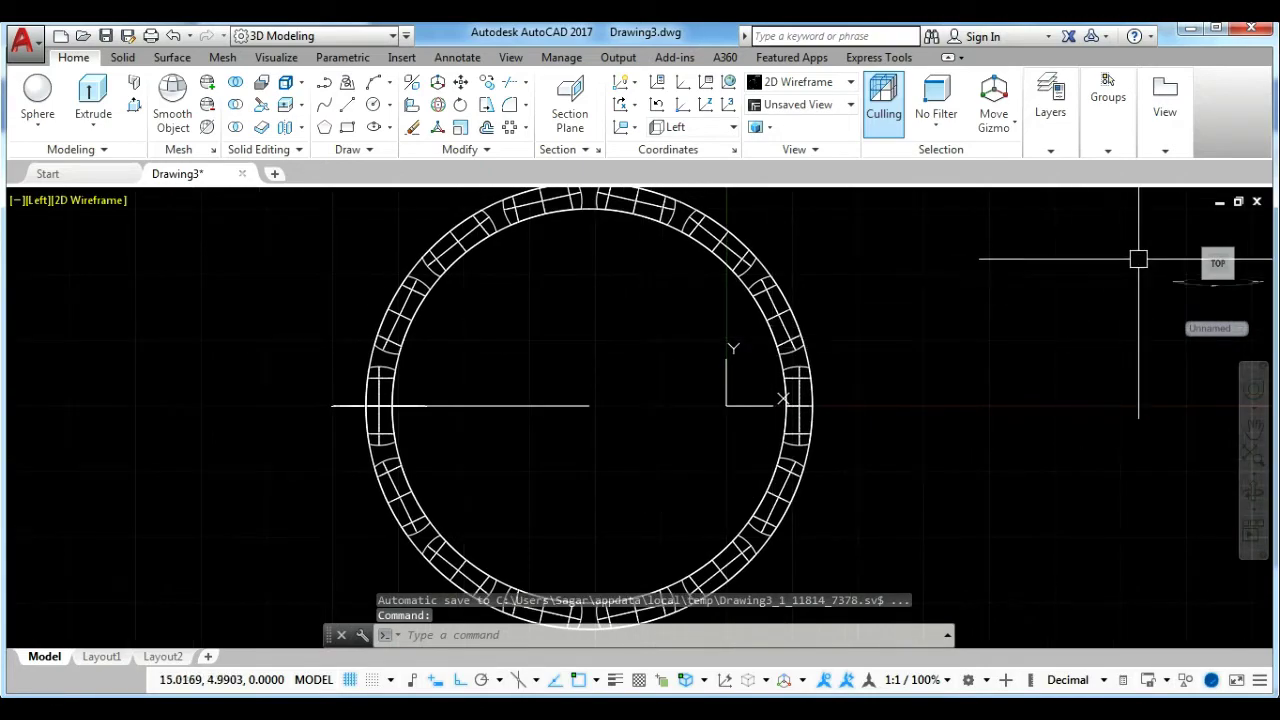
# - Return to the 3D home view, frame the whole ring, and set the UCS to Front
pyautogui.click(1178, 223)
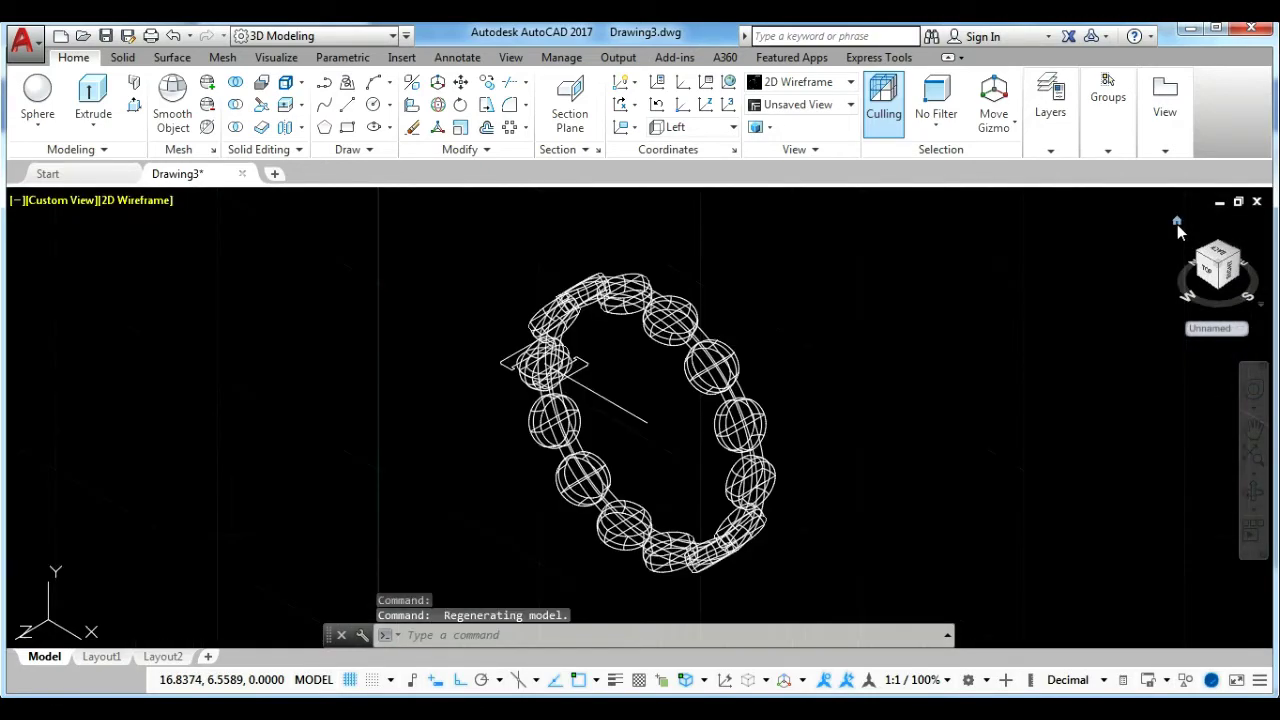
pyautogui.scroll(10, 632, 397)
pyautogui.scroll(-2, 632, 397)
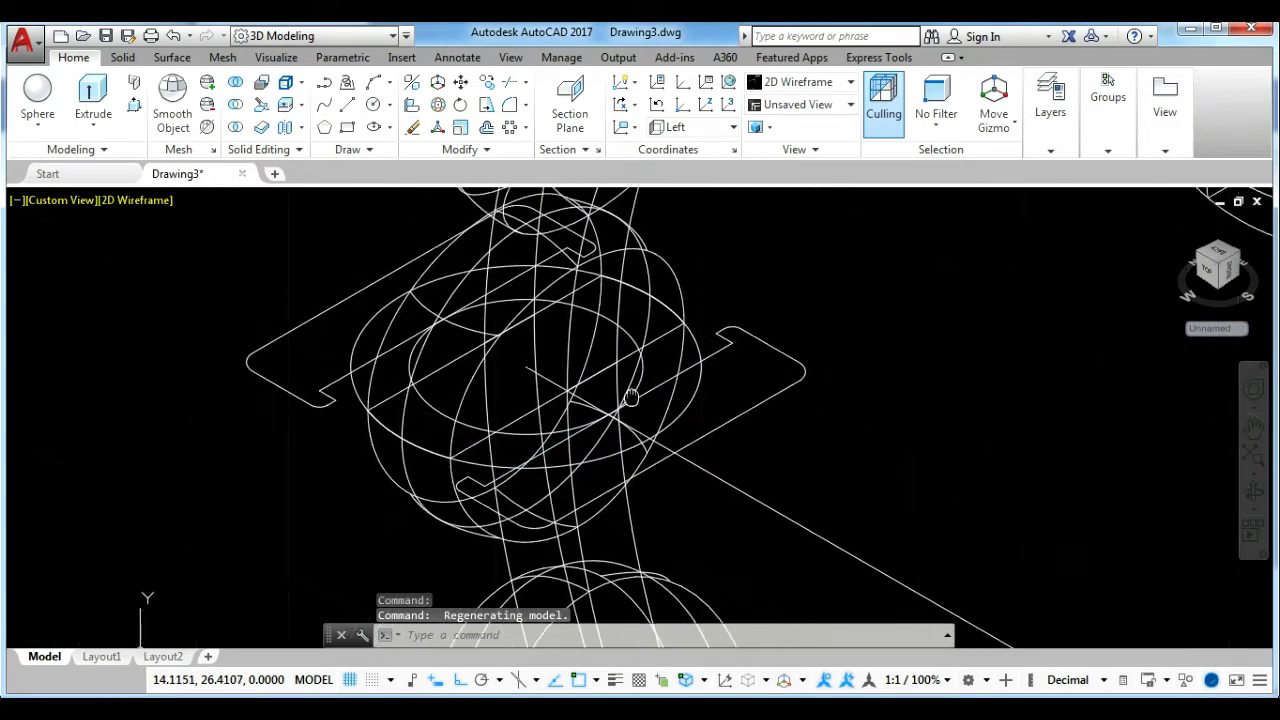
pyautogui.moveTo(631, 397); pyautogui.dragTo(655, 403, button='middle')
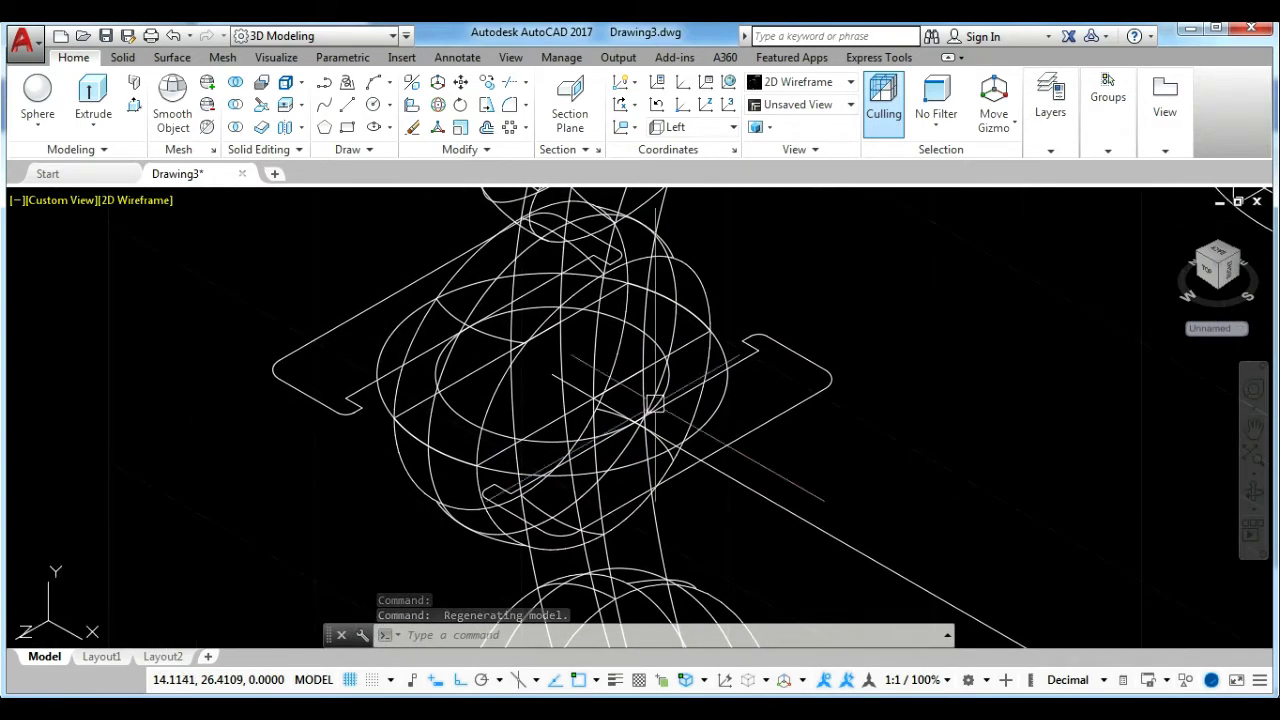
pyautogui.scroll(-3, 653, 404)
pyautogui.scroll(-4, 820, 428)
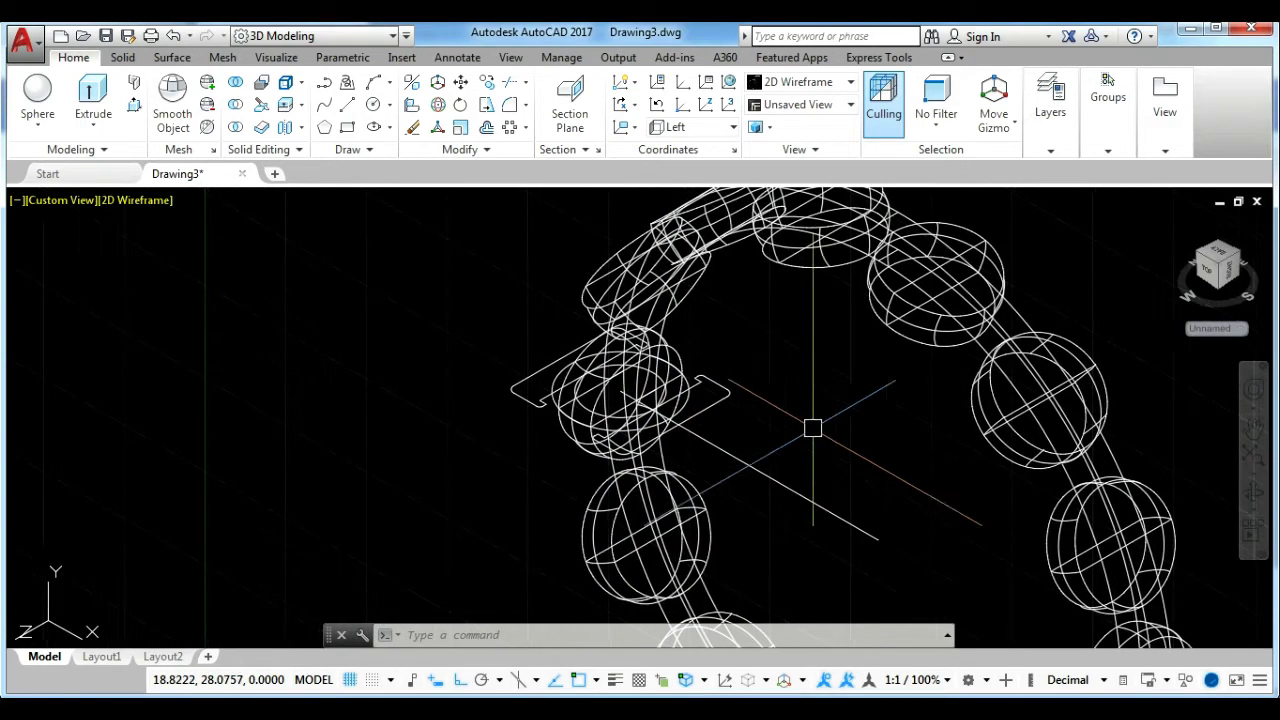
pyautogui.moveTo(852, 436); pyautogui.dragTo(591, 363, button='middle')
pyautogui.scroll(-2, 582, 367)
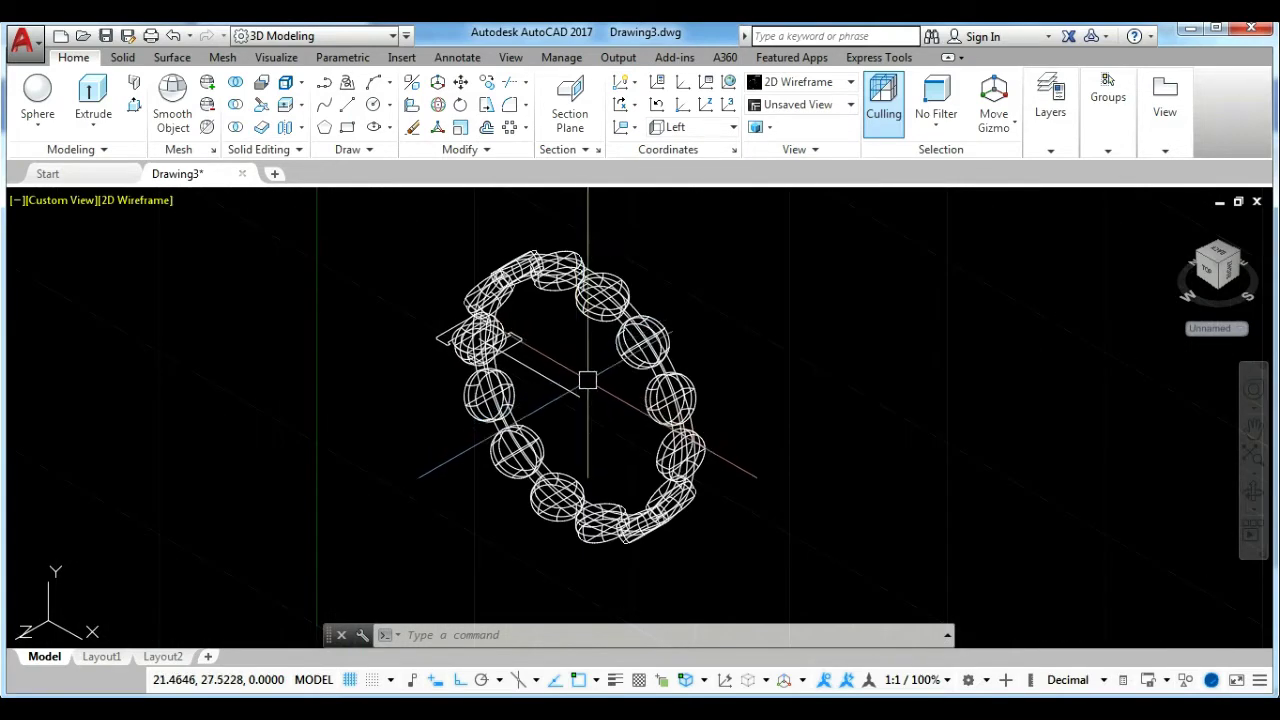
pyautogui.click(722, 128)
pyautogui.click(690, 256)
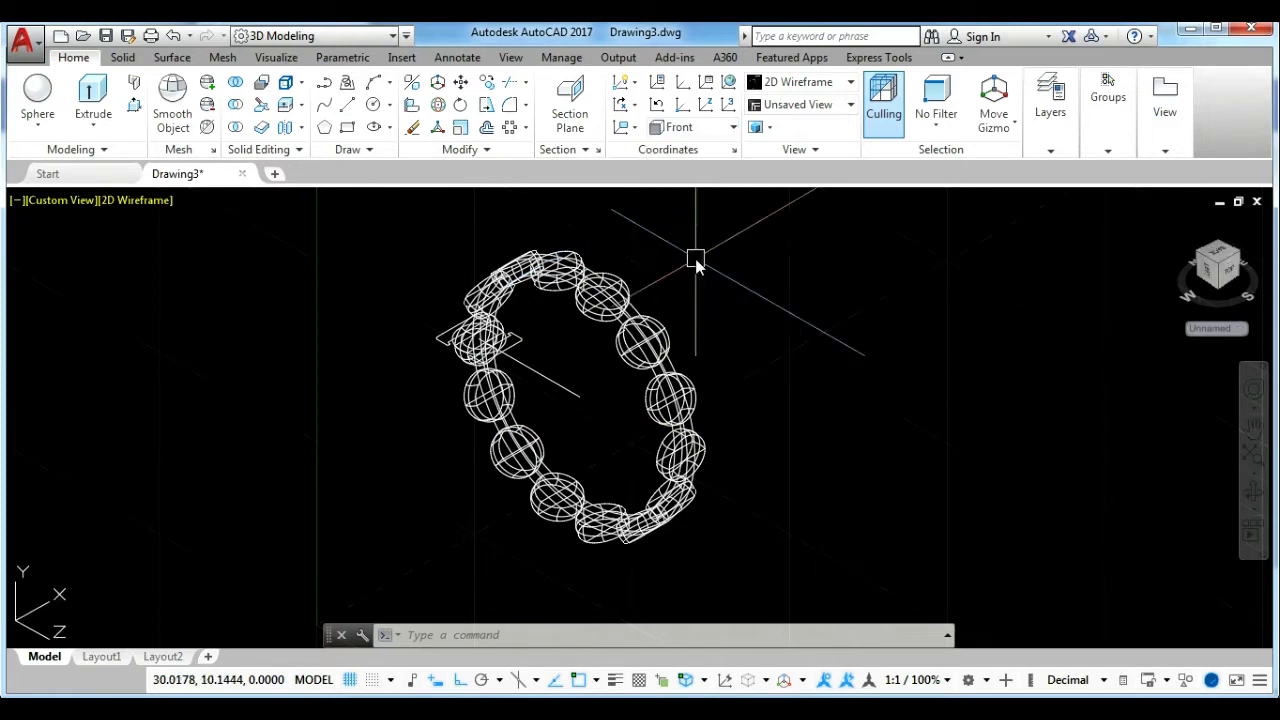
# - Draw a radius-1 circle centred on the ring's centre
pyautogui.scroll(3, 590, 403)
pyautogui.write('c')
pyautogui.press('Return')
pyautogui.click(577, 384)
pyautogui.write('1')
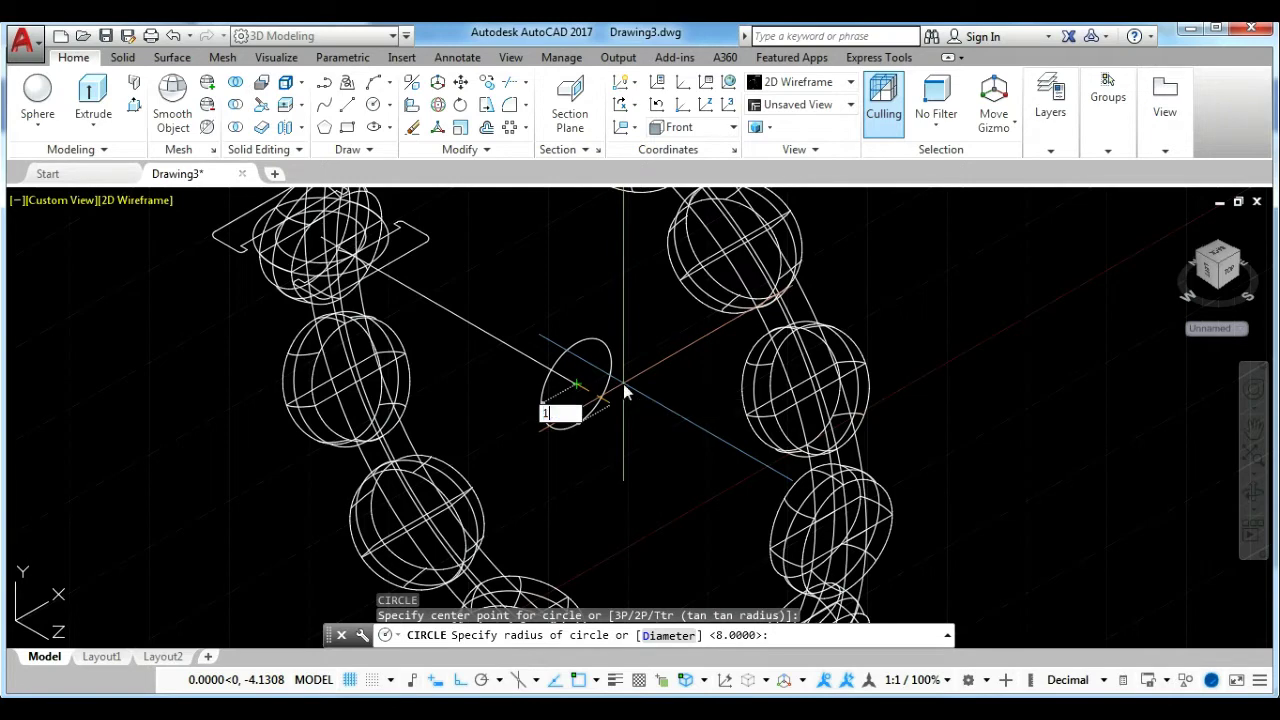
pyautogui.press('Return')
pyautogui.scroll(-3, 623, 383)
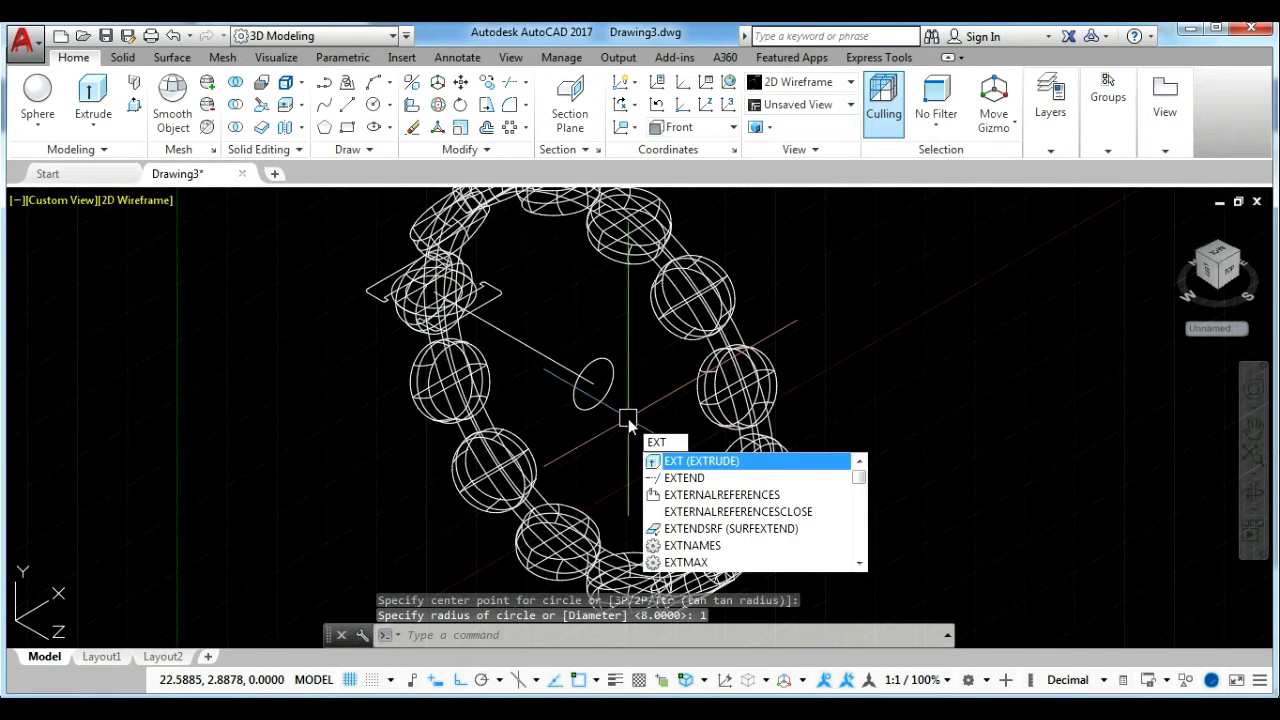
# - Extrude the radius-1 circle into a rod-like cylinder, then switch to the Left view
pyautogui.press('Return')
pyautogui.click(596, 409)
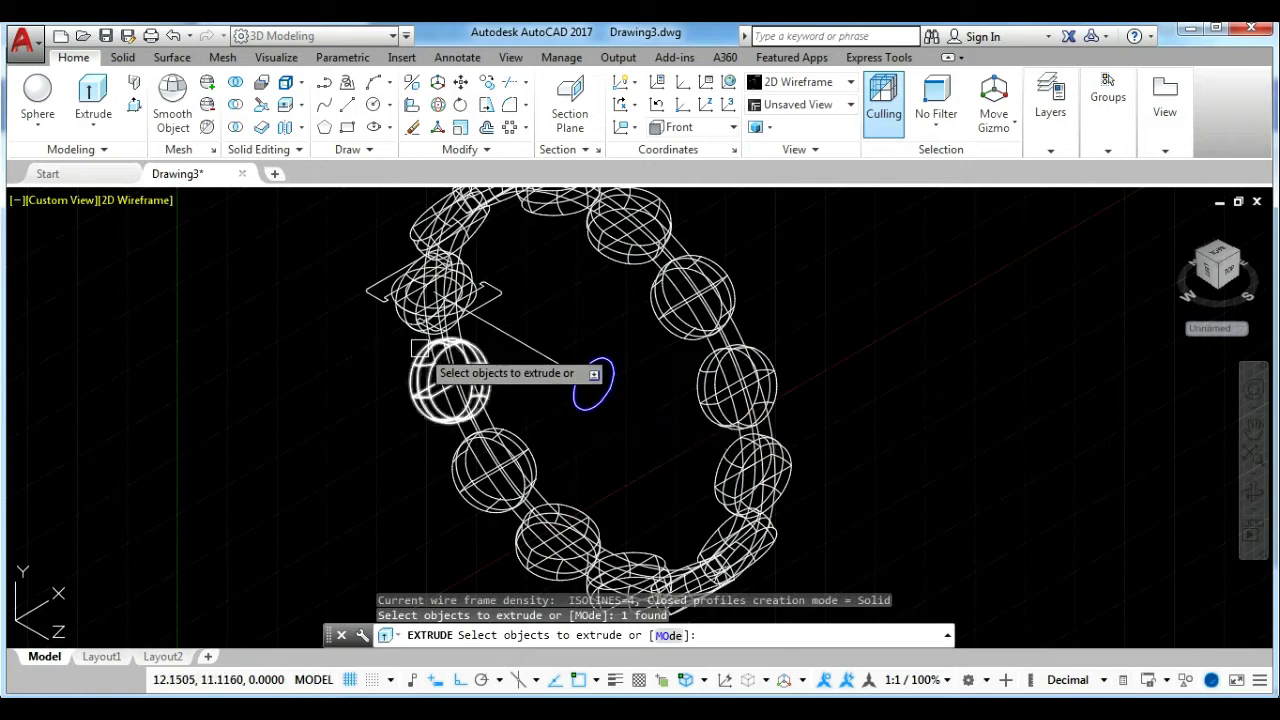
pyautogui.press('Return')
pyautogui.click(327, 300)
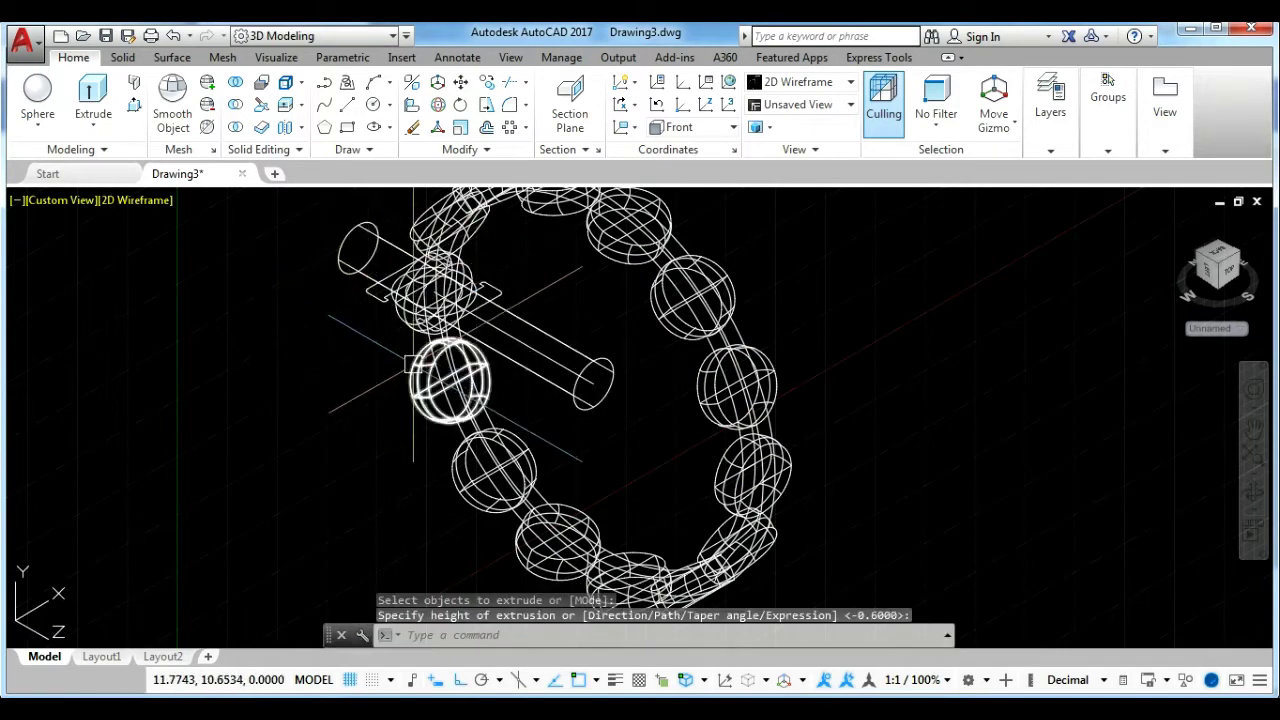
pyautogui.moveTo(470, 330); pyautogui.dragTo(495, 340, button='middle')
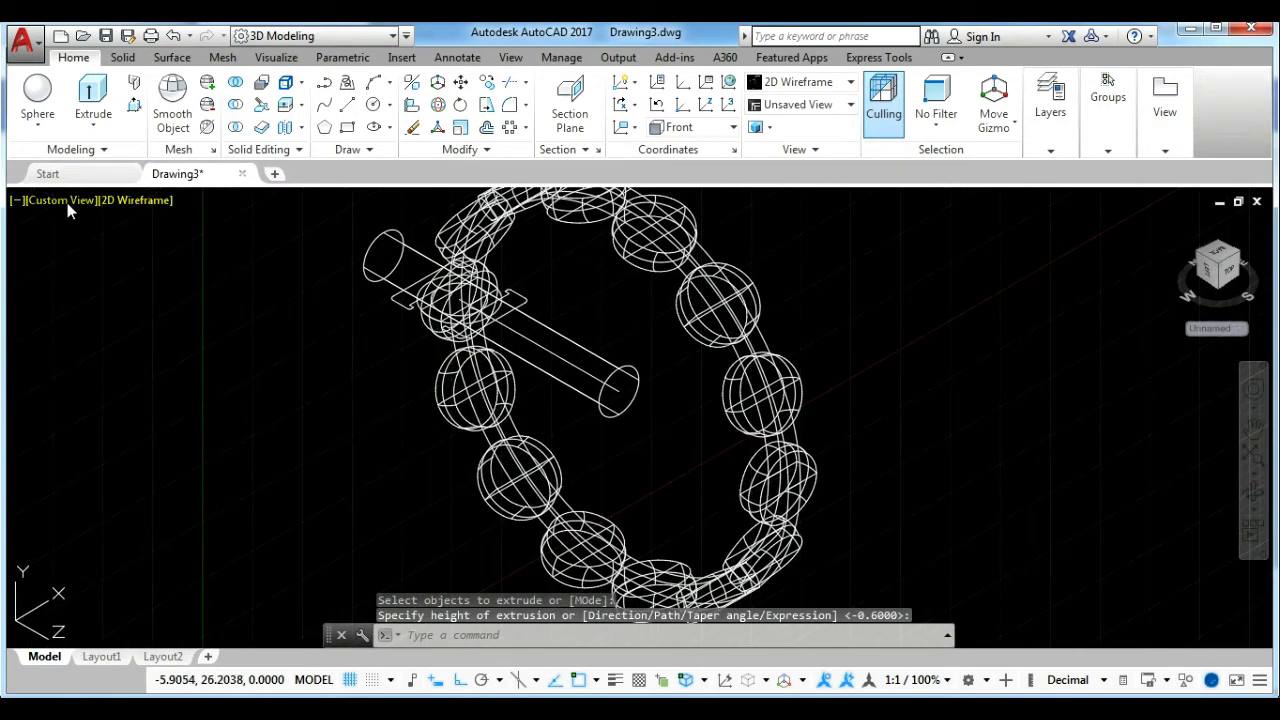
pyautogui.click(70, 201)
pyautogui.click(120, 289)
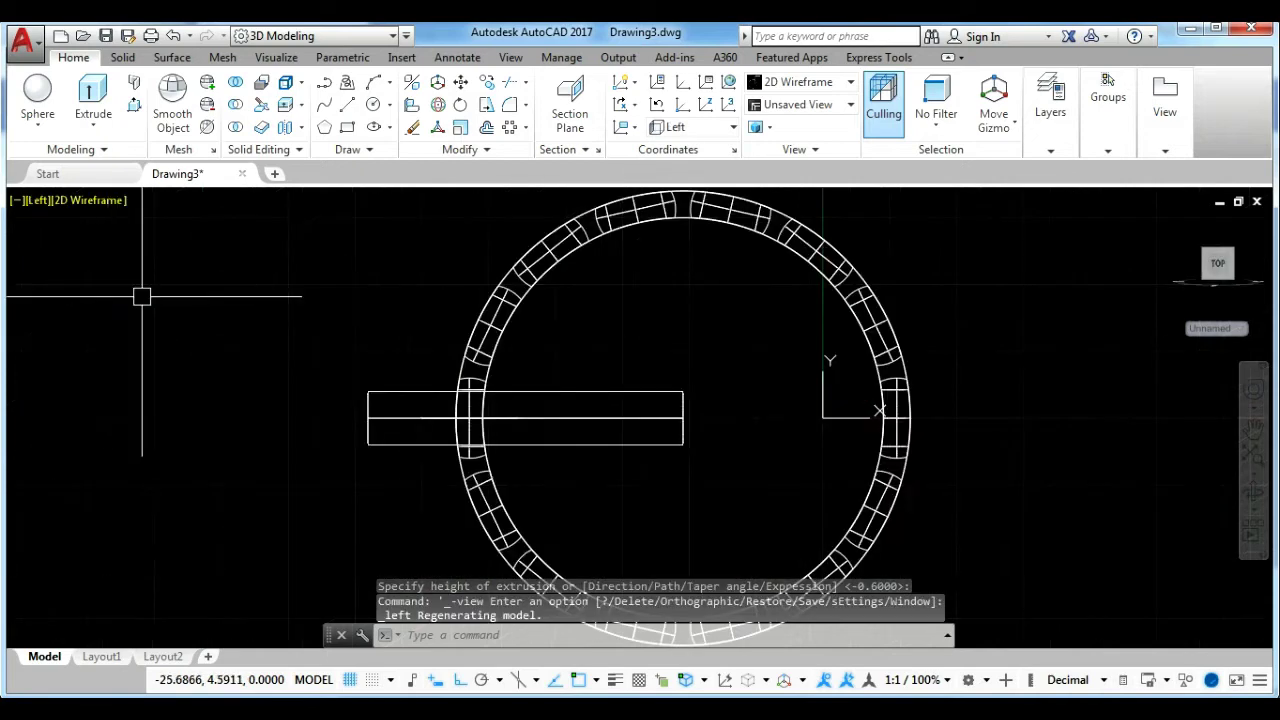
# - Polar-array the cylinder 14 times about the ring's centre to form radiating spokes
pyautogui.click(391, 334)
pyautogui.click(321, 460)
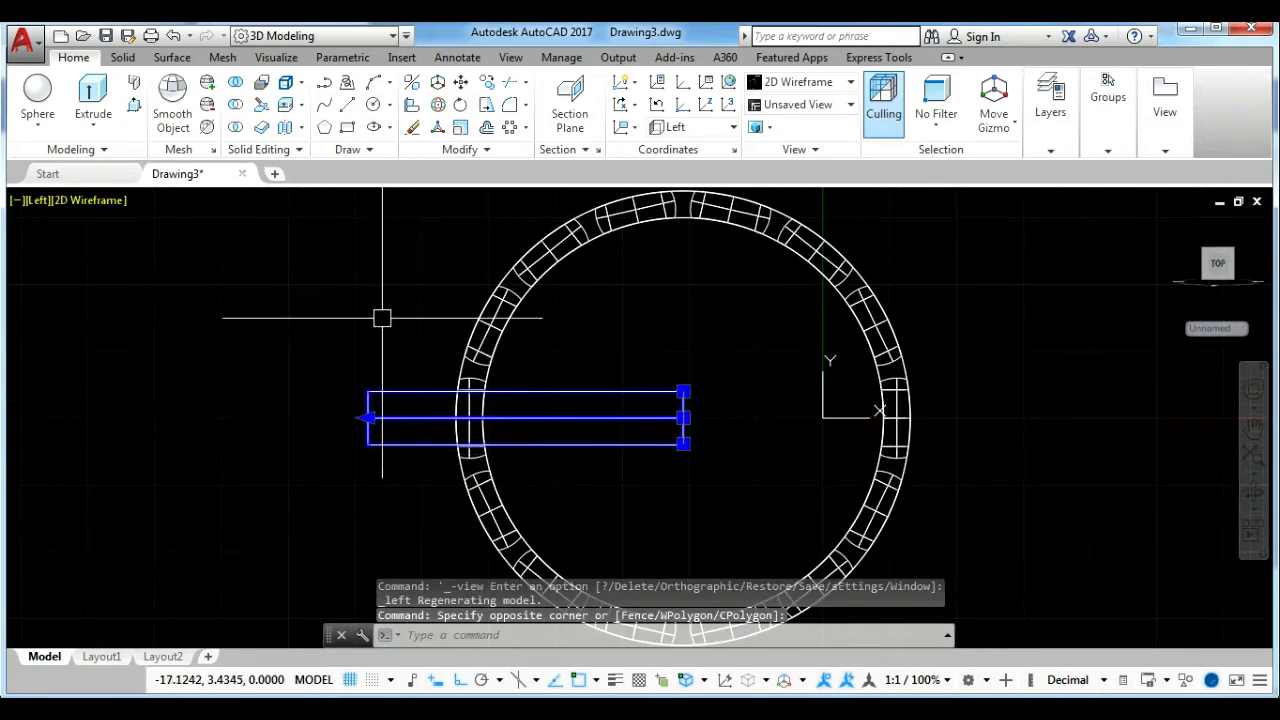
pyautogui.click(513, 130)
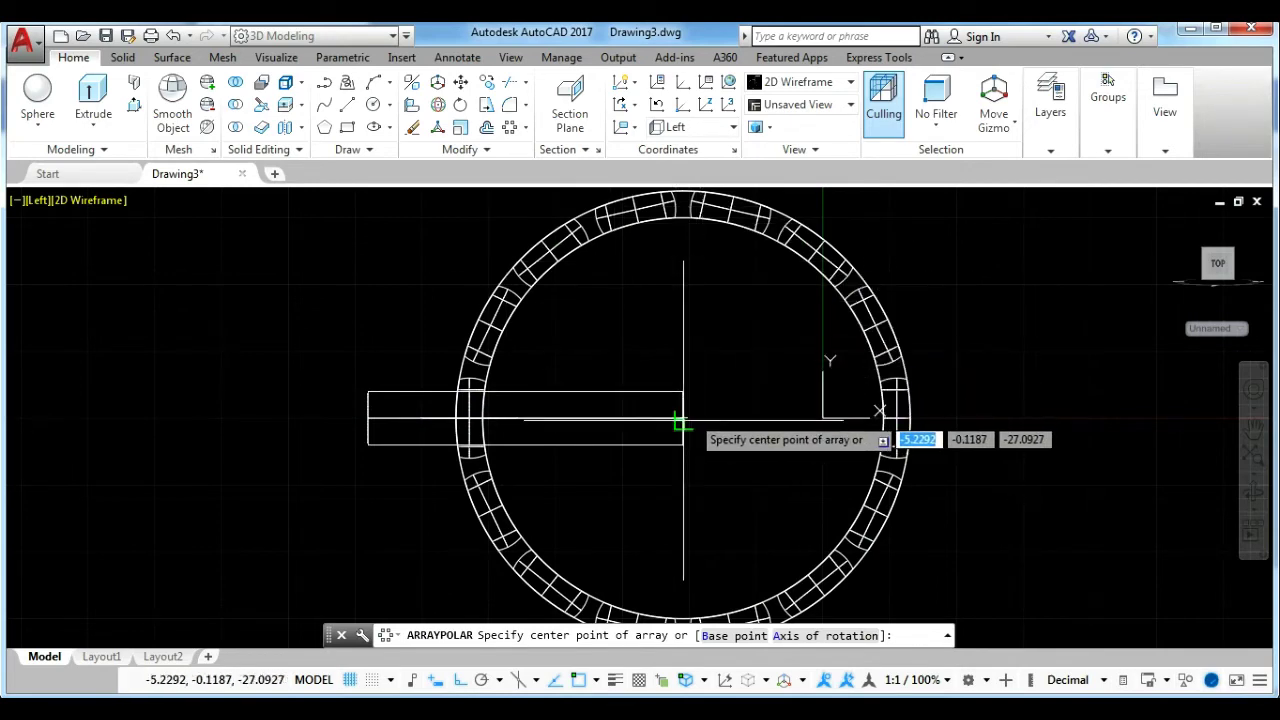
pyautogui.scroll(4, 680, 421)
pyautogui.click(667, 421)
pyautogui.scroll(-4, 663, 421)
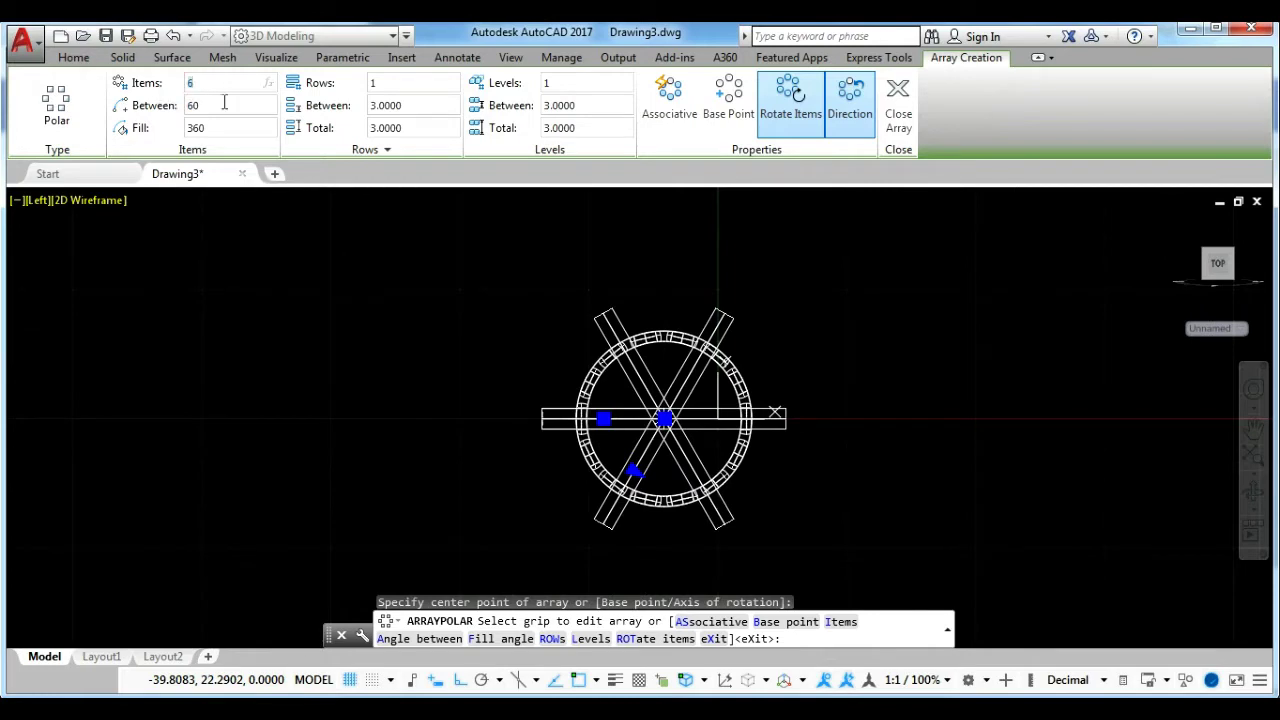
pyautogui.write('14')
pyautogui.press('Return')
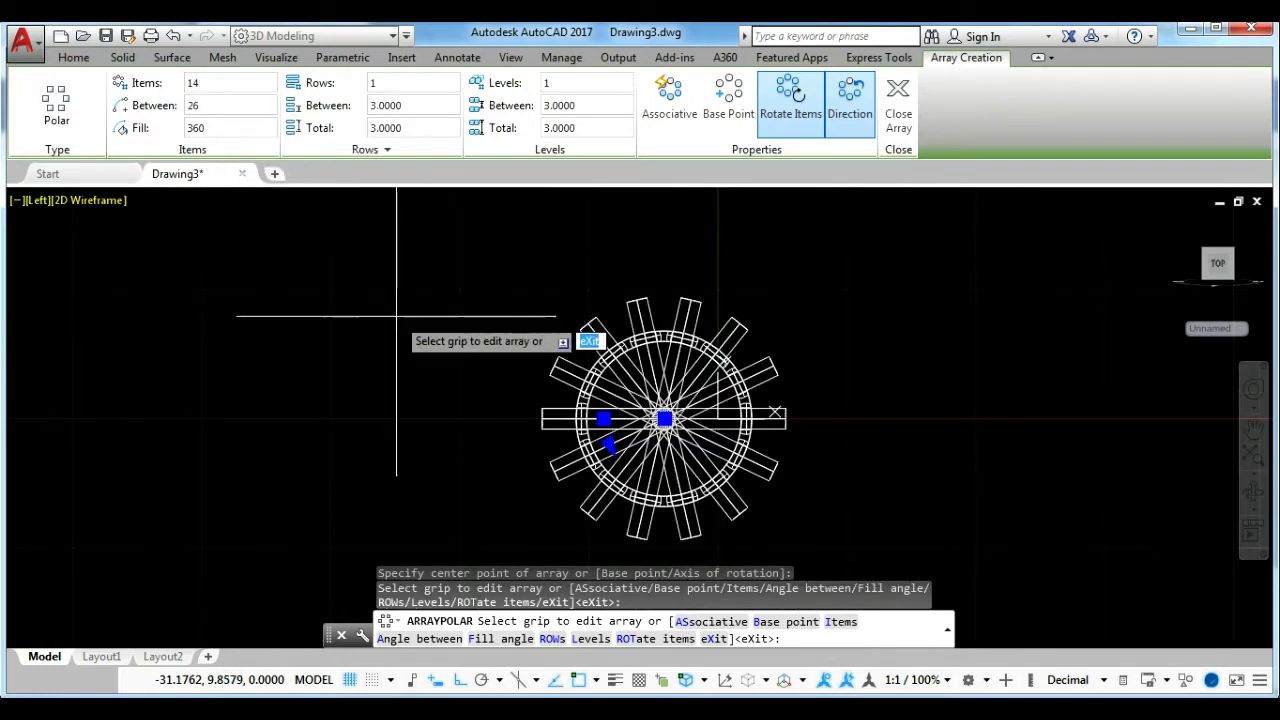
pyautogui.press('Return')
pyautogui.scroll(2, 680, 300)
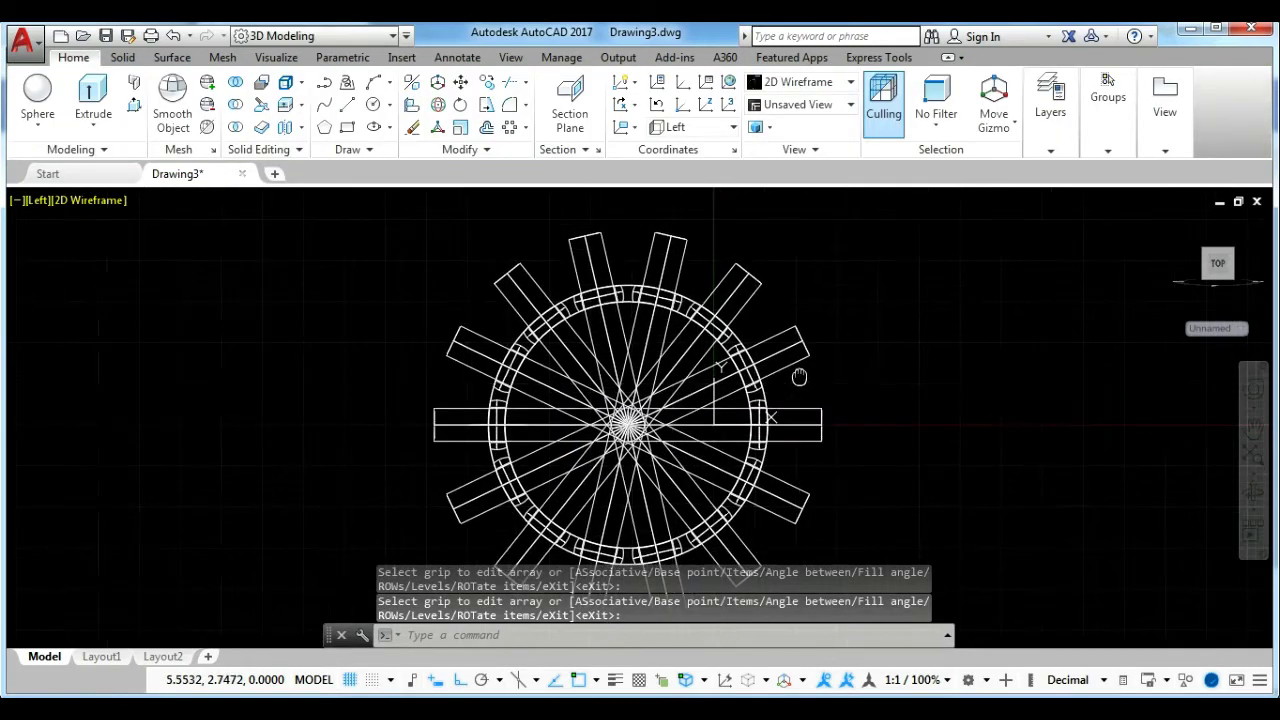
pyautogui.moveTo(797, 374); pyautogui.dragTo(748, 356, button='middle')
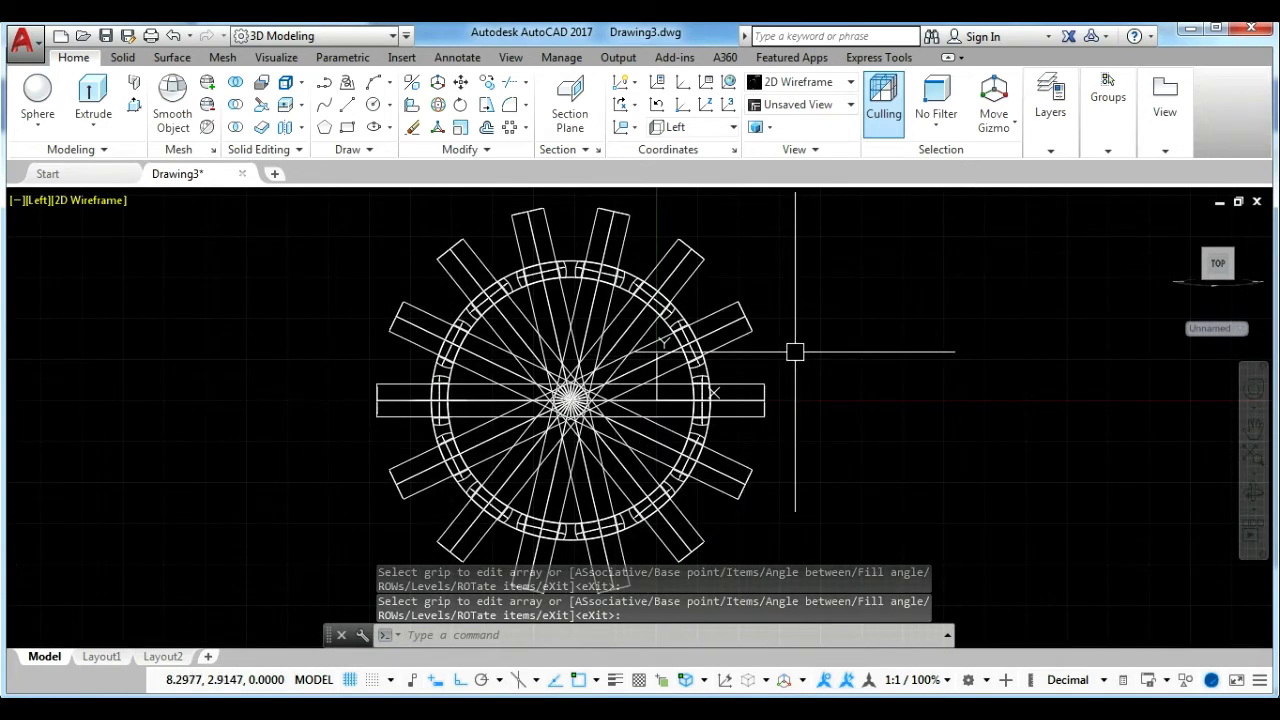
# - Start SUBTRACT and window-select all the ring solids to keep
pyautogui.write('SU')
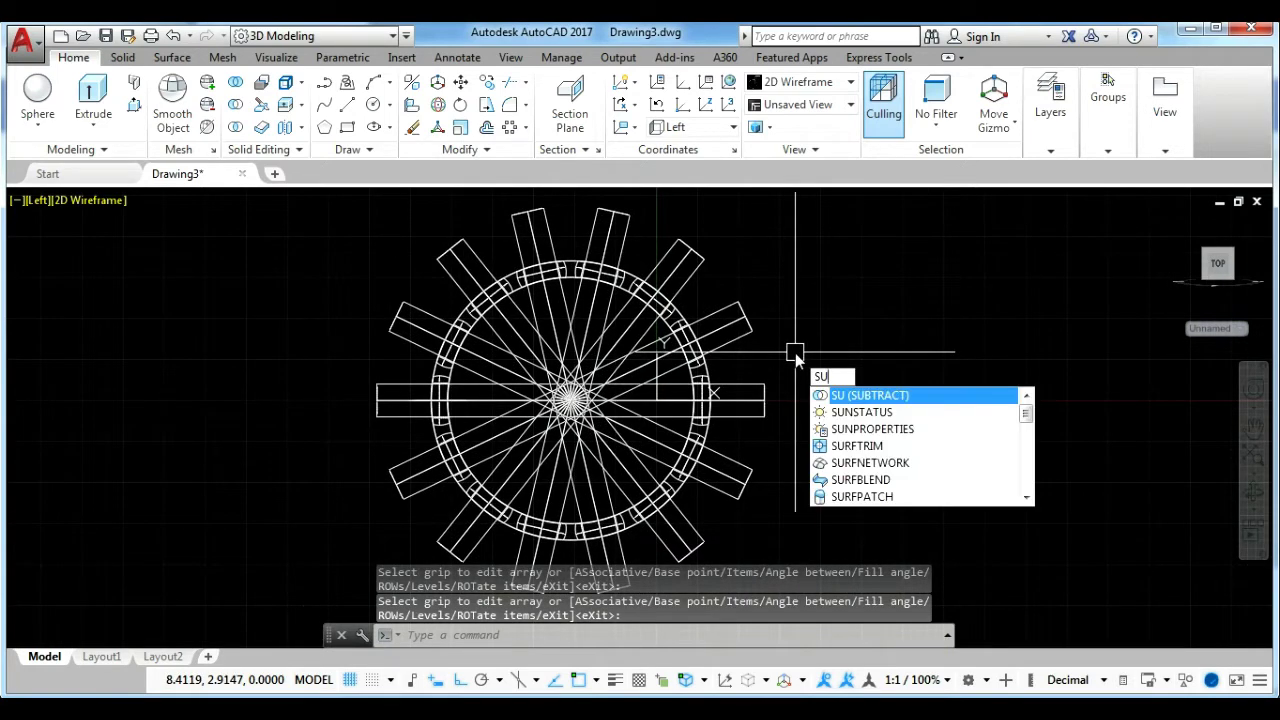
pyautogui.press('Return')
pyautogui.scroll(2, 795, 353)
pyautogui.scroll(2, 582, 292)
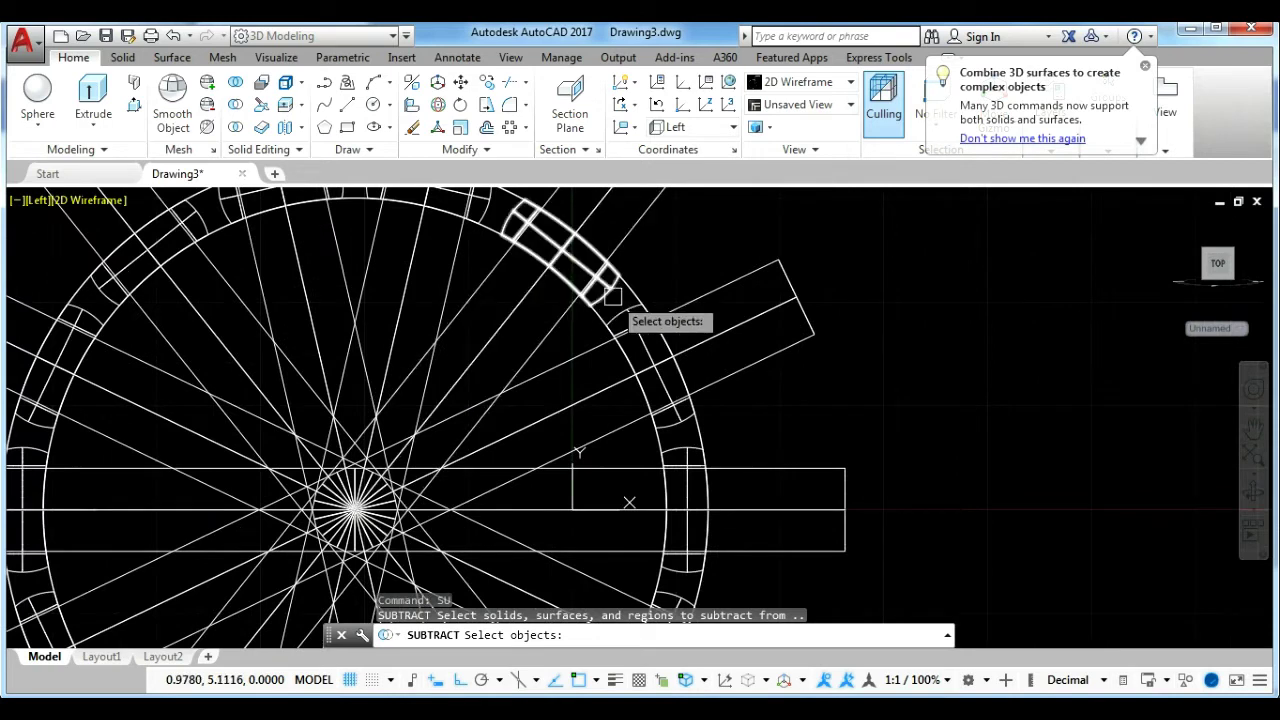
pyautogui.click(612, 296)
pyautogui.click(625, 305)
pyautogui.scroll(-2, 625, 315)
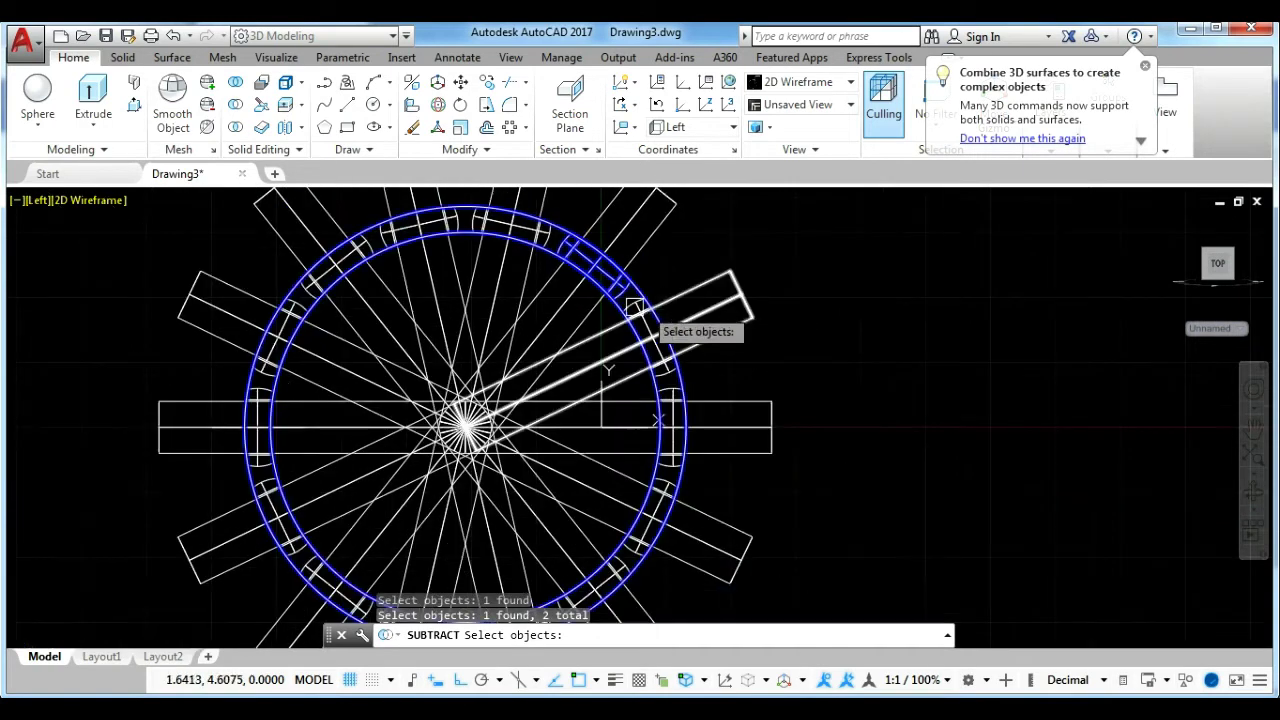
pyautogui.moveTo(430, 307)
pyautogui.mouseDown(button='middle')
pyautogui.moveTo(443, 295)
pyautogui.moveTo(461, 327)
pyautogui.mouseUp(button='middle')
pyautogui.click(263, 275)
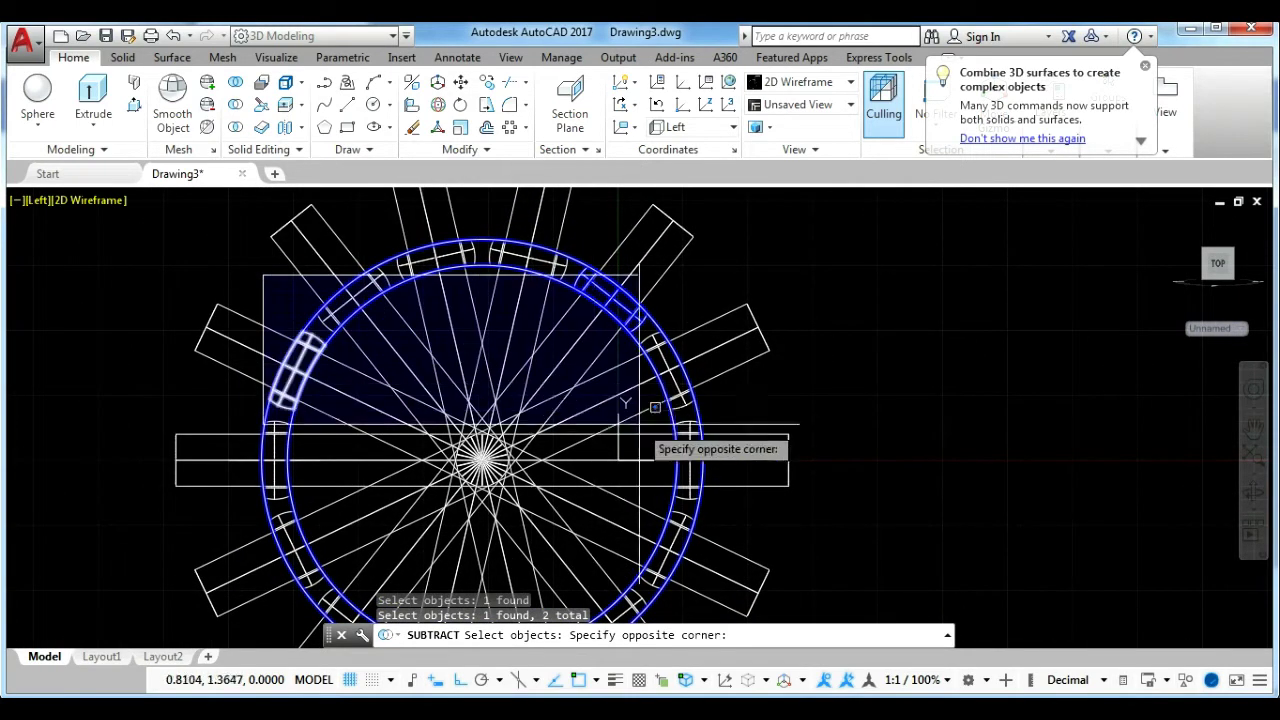
pyautogui.click(757, 496)
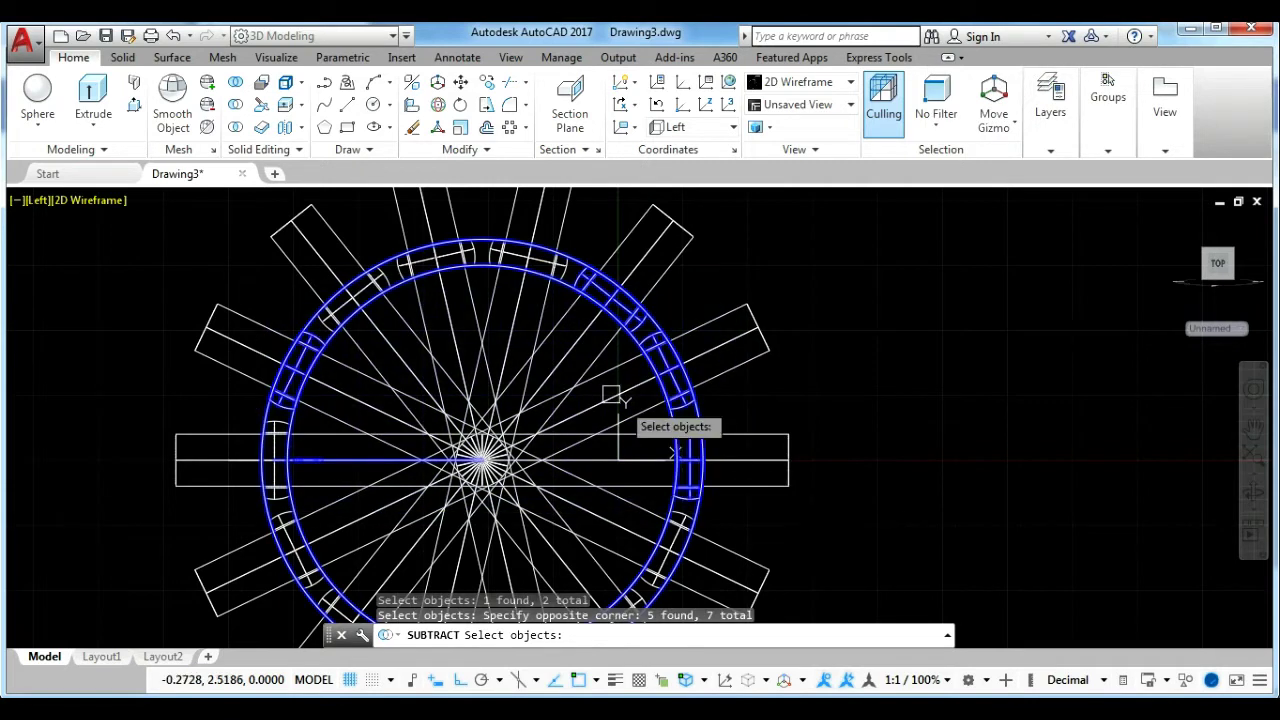
pyautogui.click(362, 221)
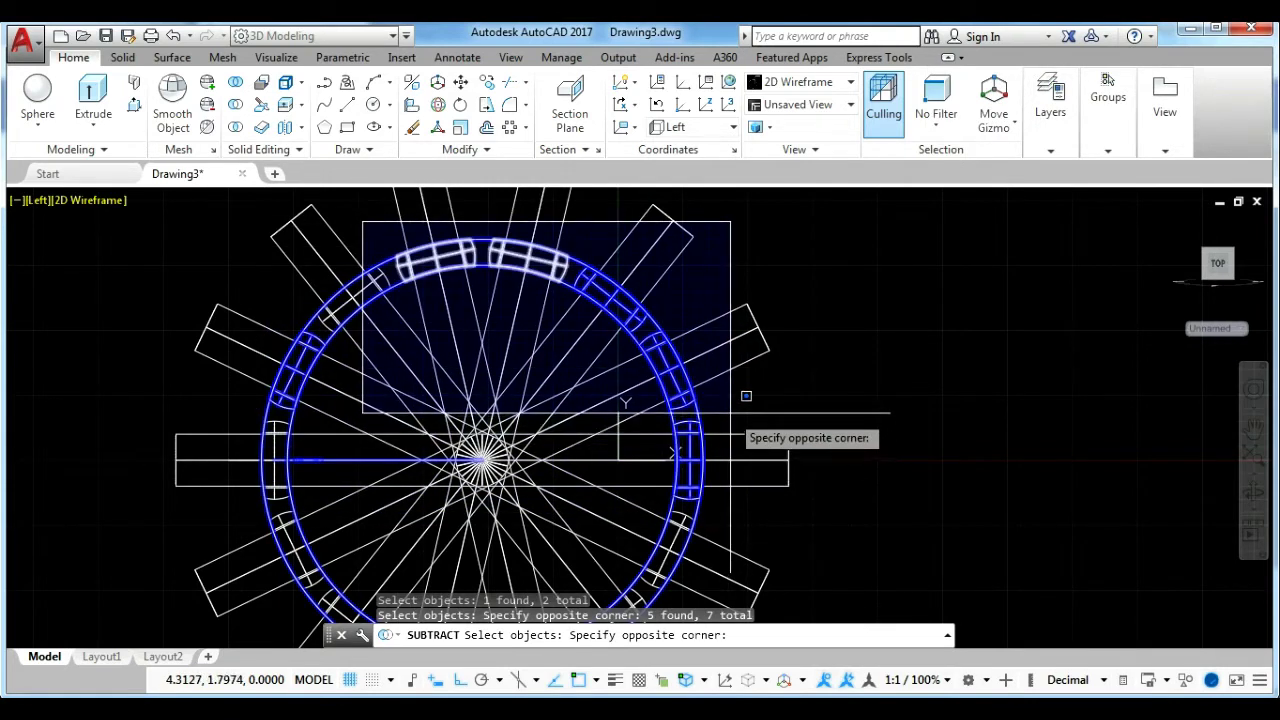
pyautogui.click(745, 430)
pyautogui.click(252, 277)
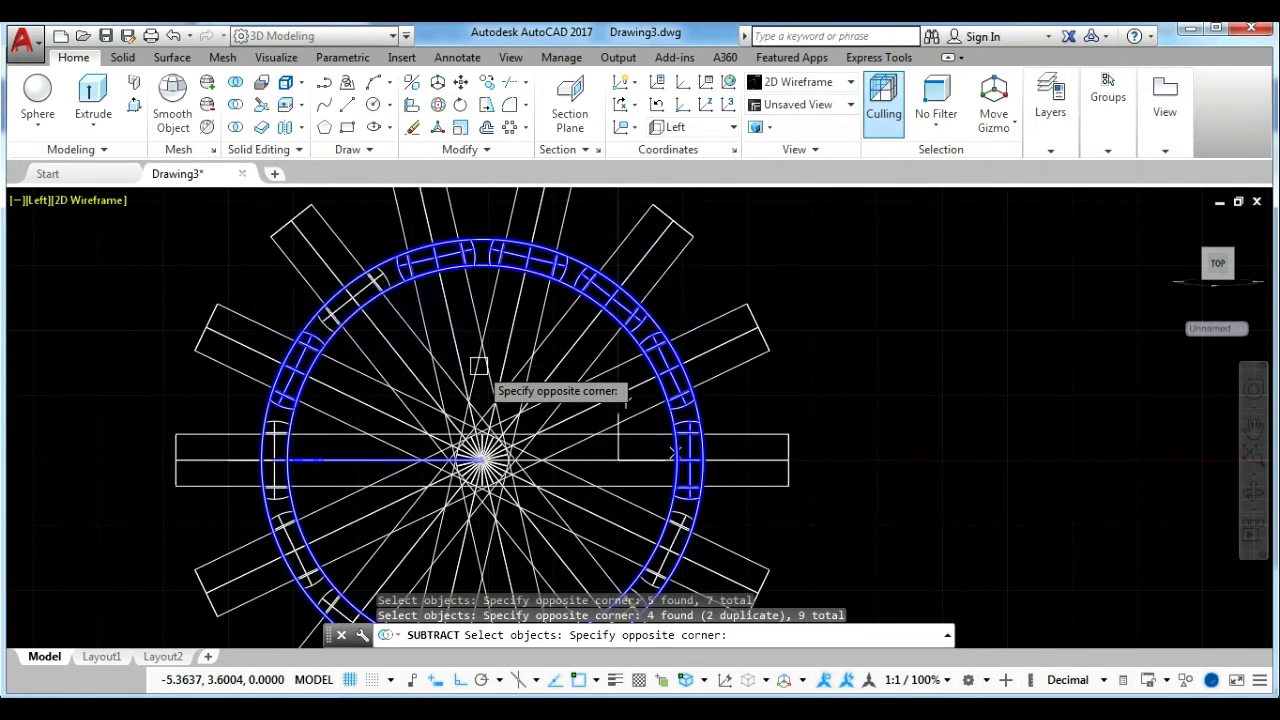
pyautogui.click(493, 346)
pyautogui.click(246, 215)
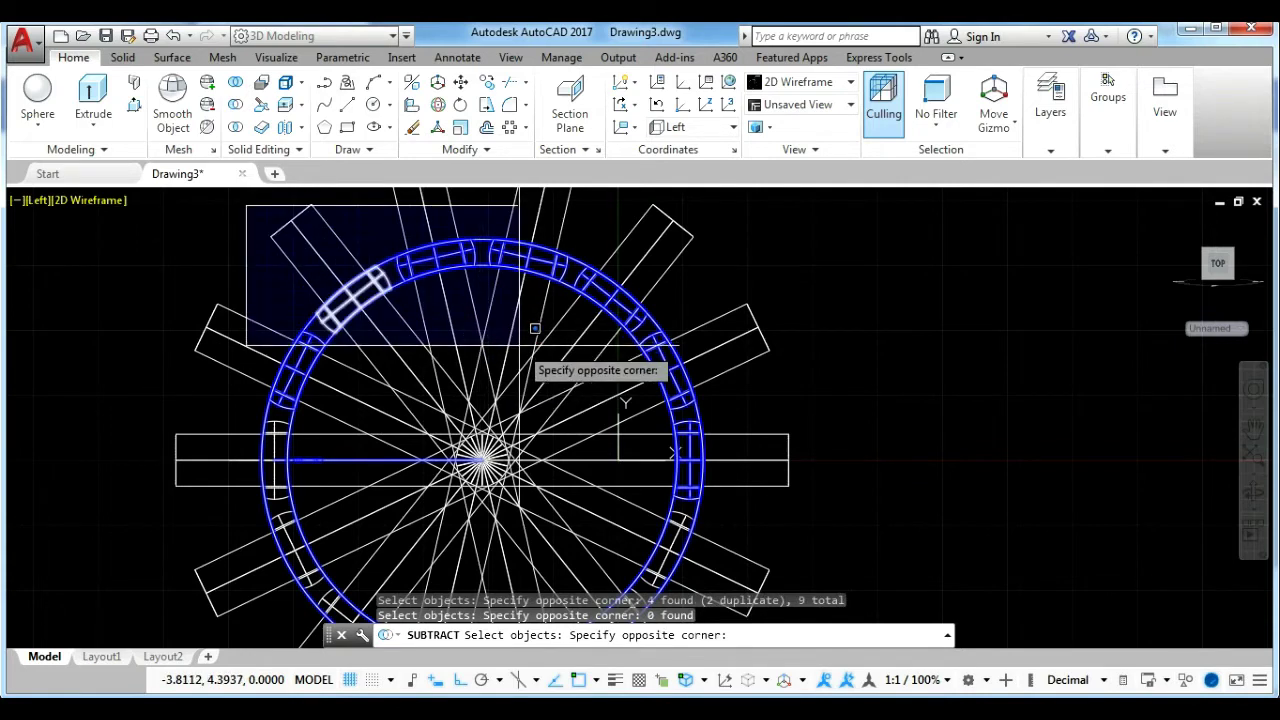
pyautogui.click(530, 325)
pyautogui.scroll(-2, 480, 320)
pyautogui.moveTo(507, 342); pyautogui.dragTo(485, 298, button='middle')
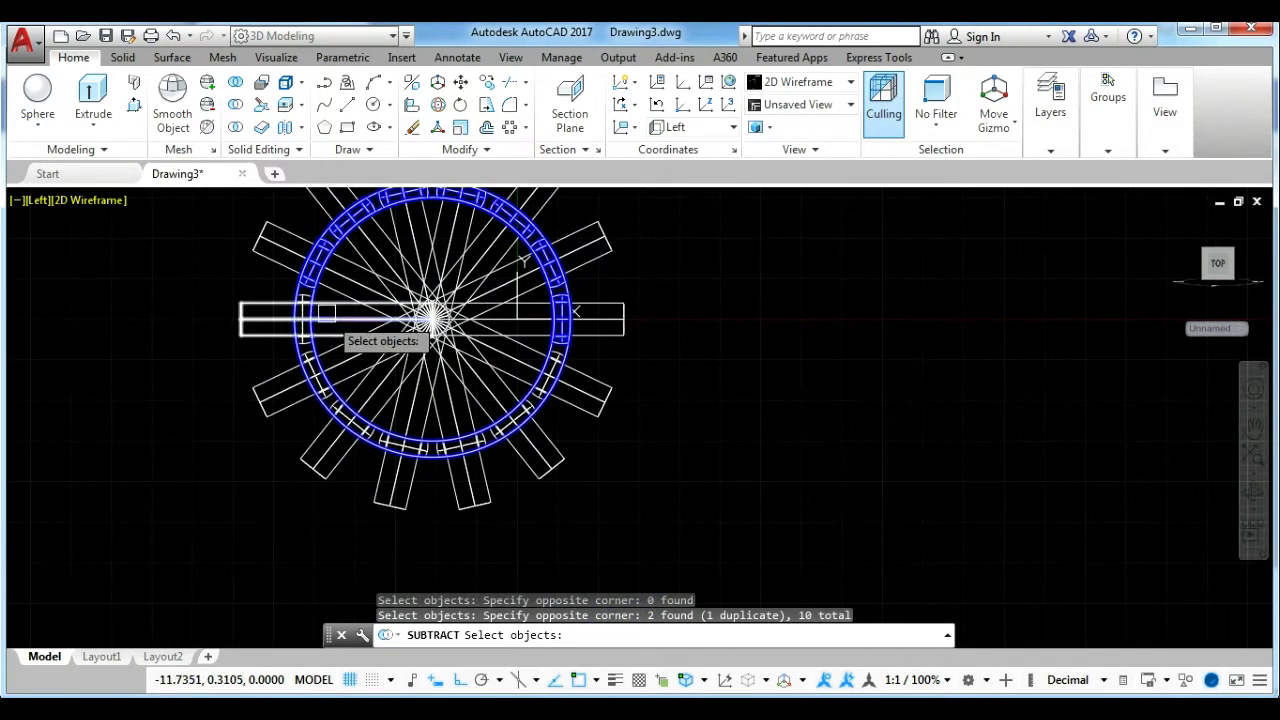
pyautogui.click(278, 283)
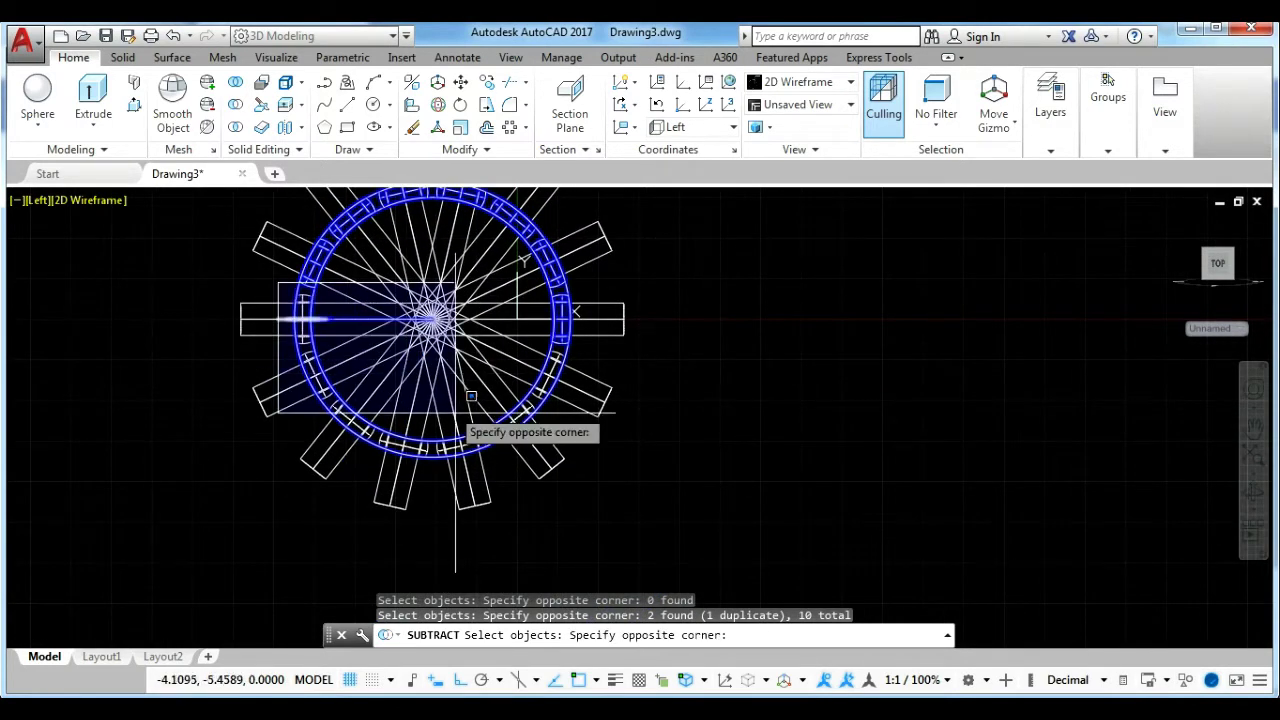
pyautogui.click(580, 462)
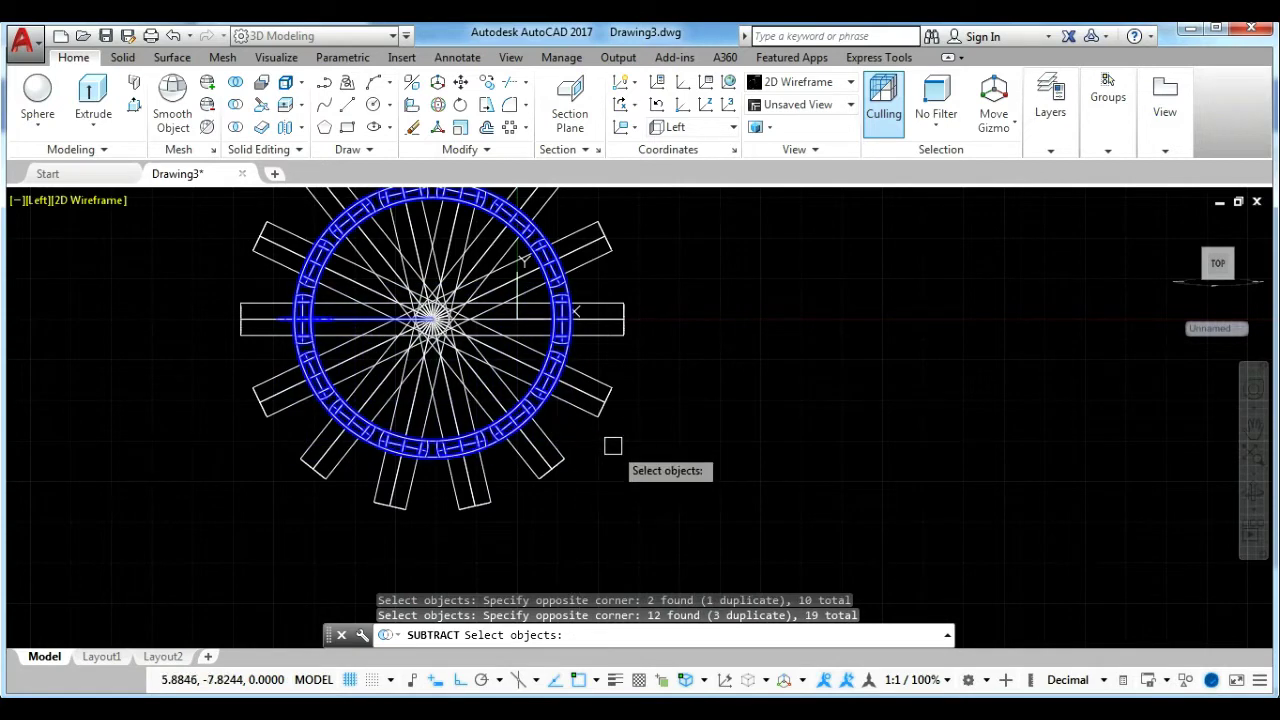
pyautogui.moveTo(613, 446); pyautogui.dragTo(666, 479, button='middle')
pyautogui.press('Return')
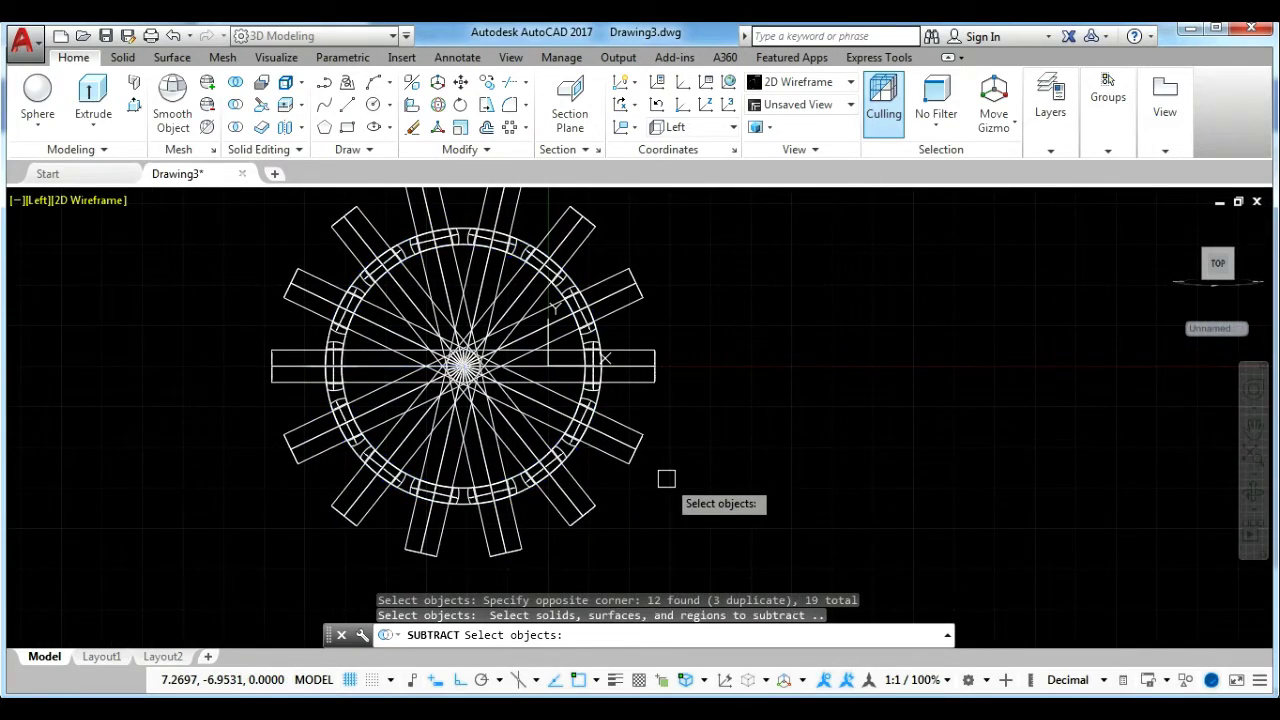
# - Pick all fourteen spokes and cut them out of the ring solids
pyautogui.click(625, 443)
pyautogui.click(669, 410)
pyautogui.click(625, 279)
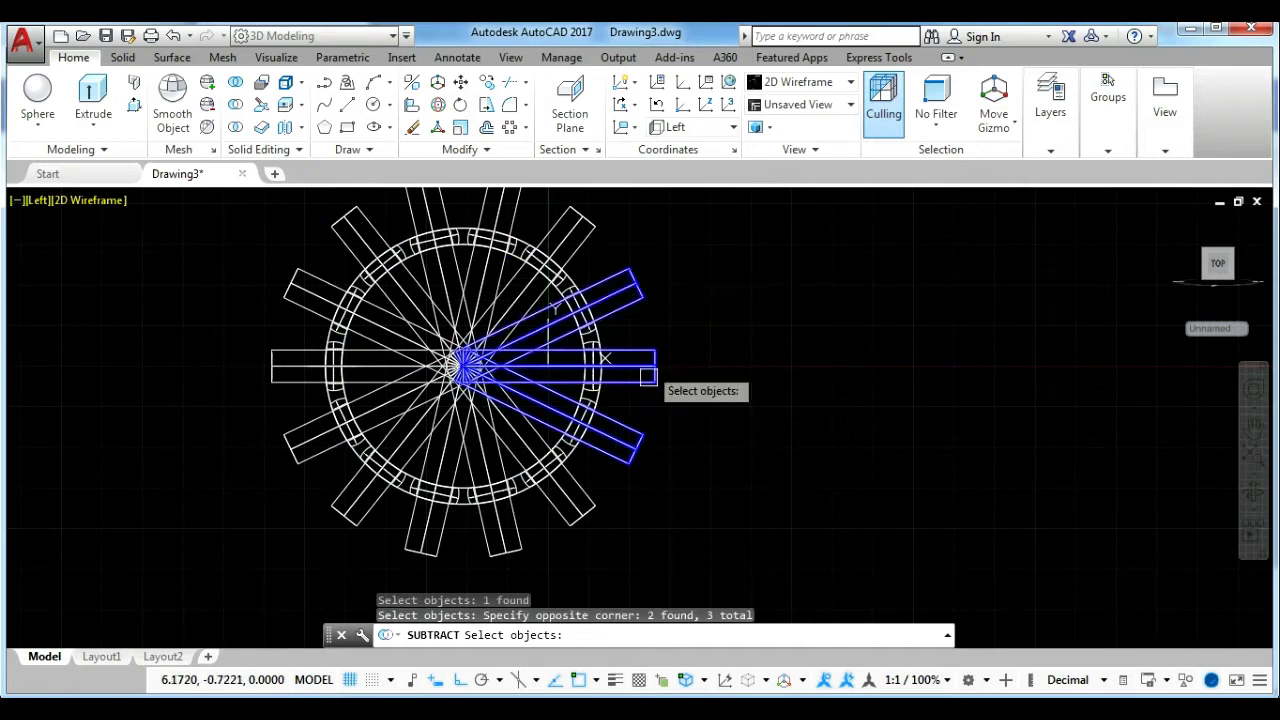
pyautogui.click(590, 500)
pyautogui.click(458, 528)
pyautogui.click(348, 498)
pyautogui.click(290, 368)
pyautogui.click(300, 432)
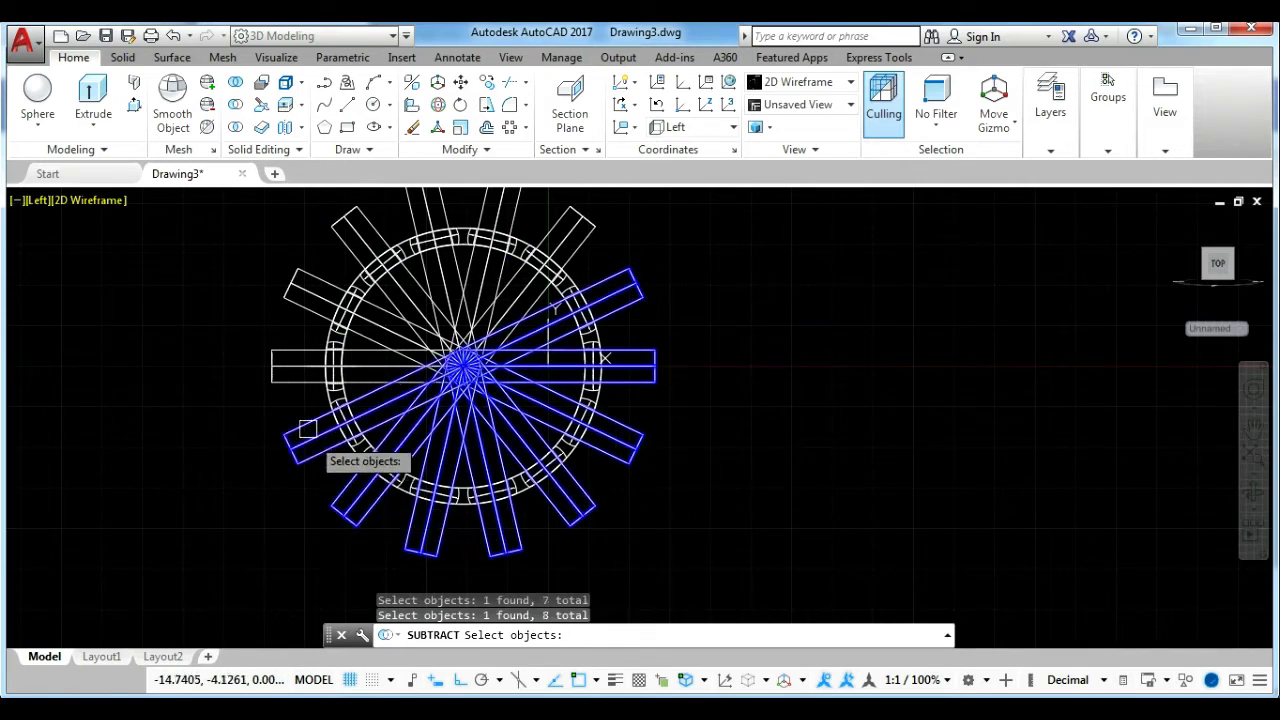
pyautogui.click(300, 284)
pyautogui.click(343, 228)
pyautogui.click(430, 213)
pyautogui.click(468, 198)
pyautogui.click(508, 198)
pyautogui.click(565, 226)
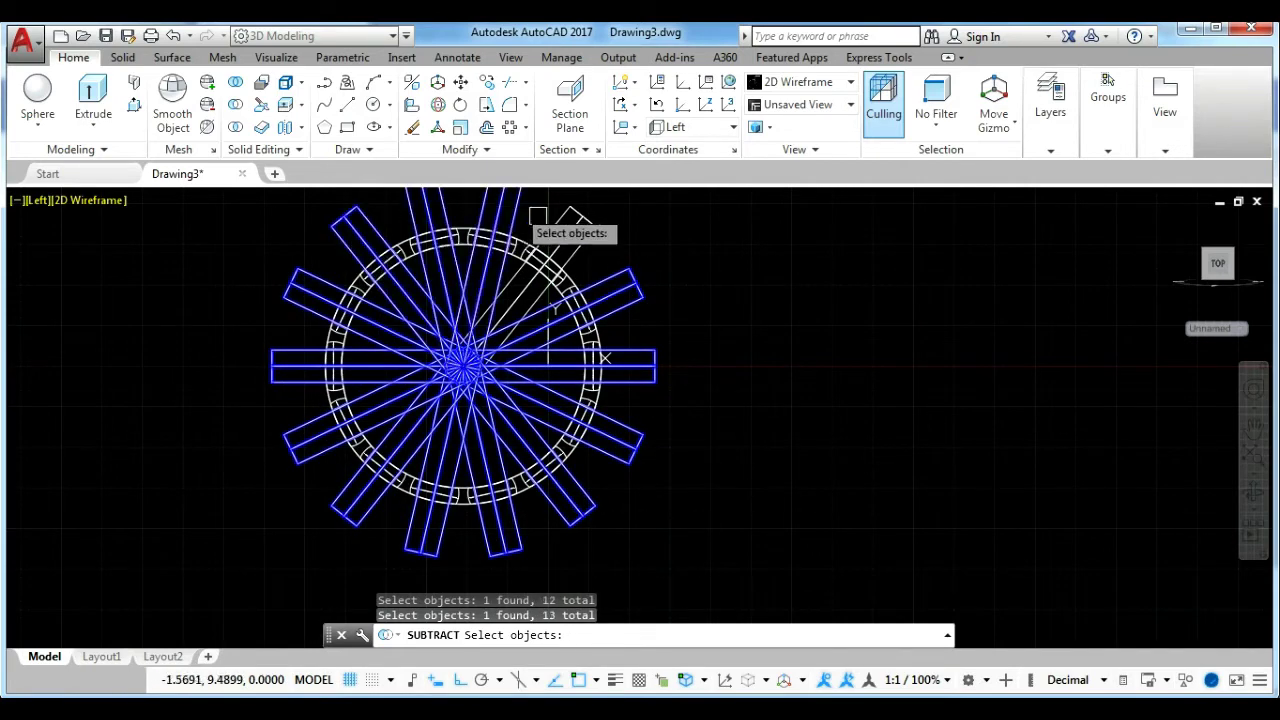
pyautogui.press('Return')
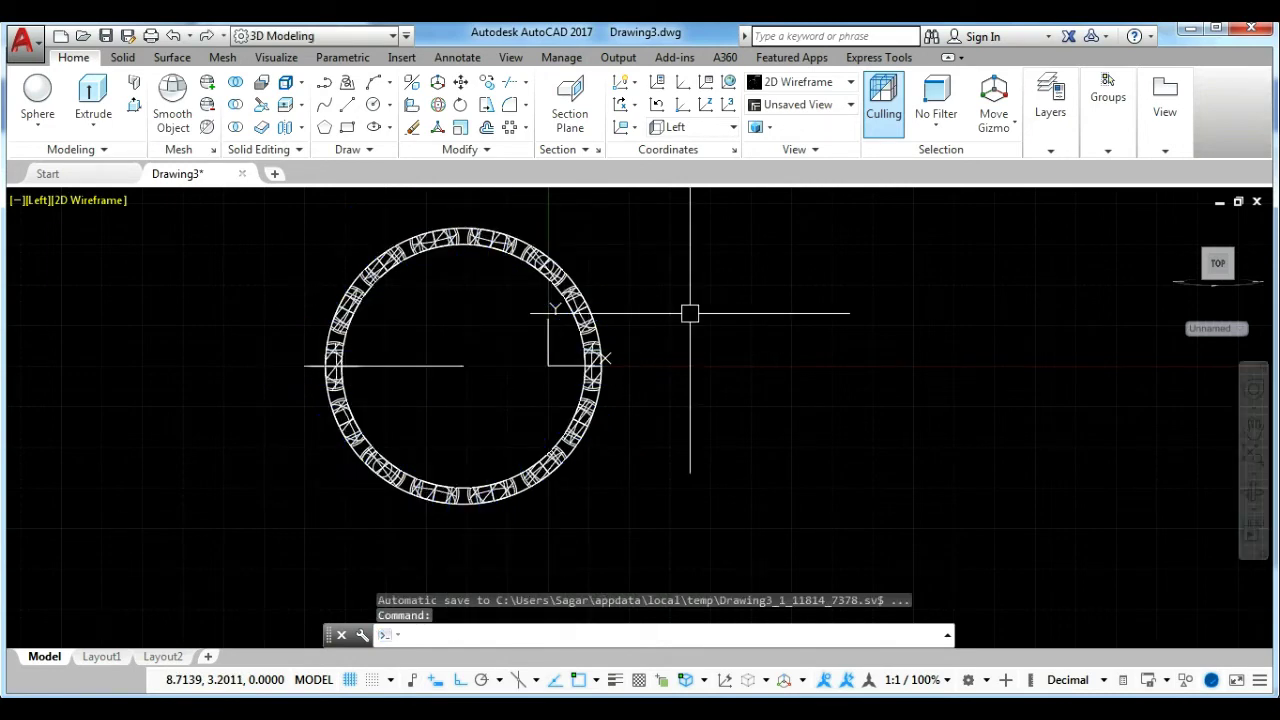
# - View the ring from a ViewCube corner angle in the Shaded visual style
pyautogui.click(1178, 224)
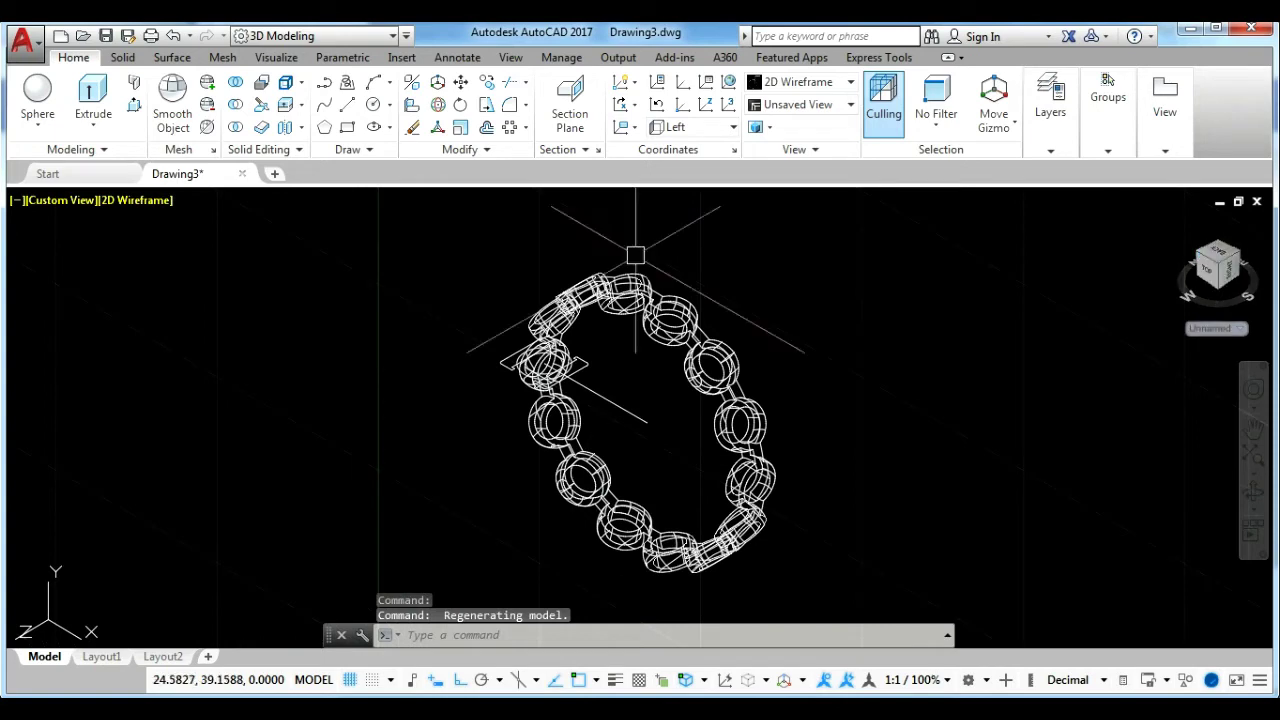
pyautogui.click(121, 204)
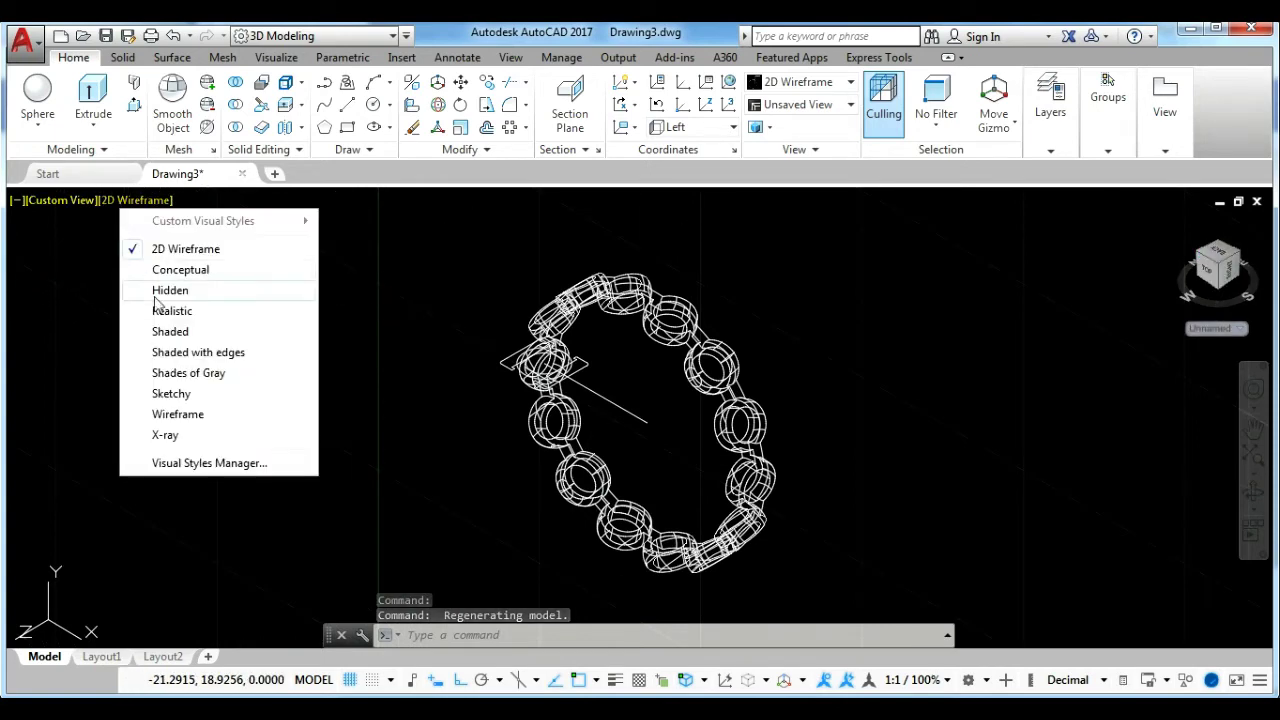
pyautogui.click(170, 331)
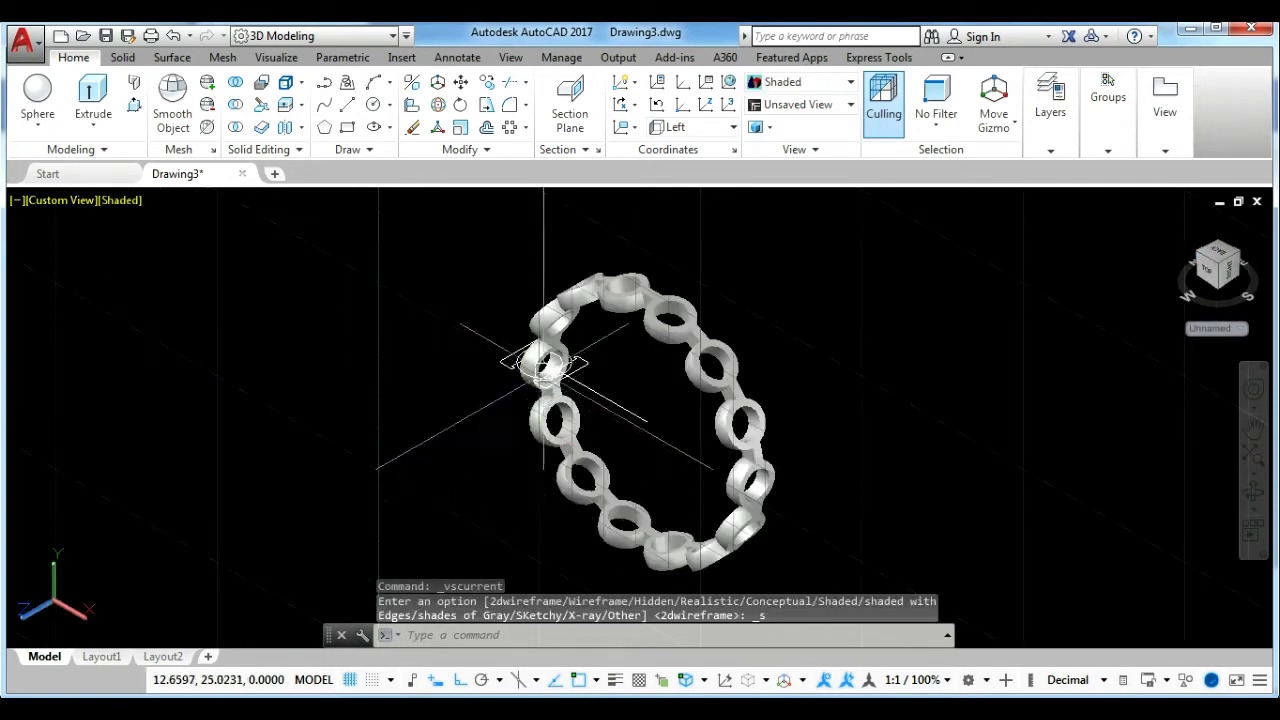
pyautogui.scroll(5, 543, 365)
pyautogui.scroll(2, 558, 378)
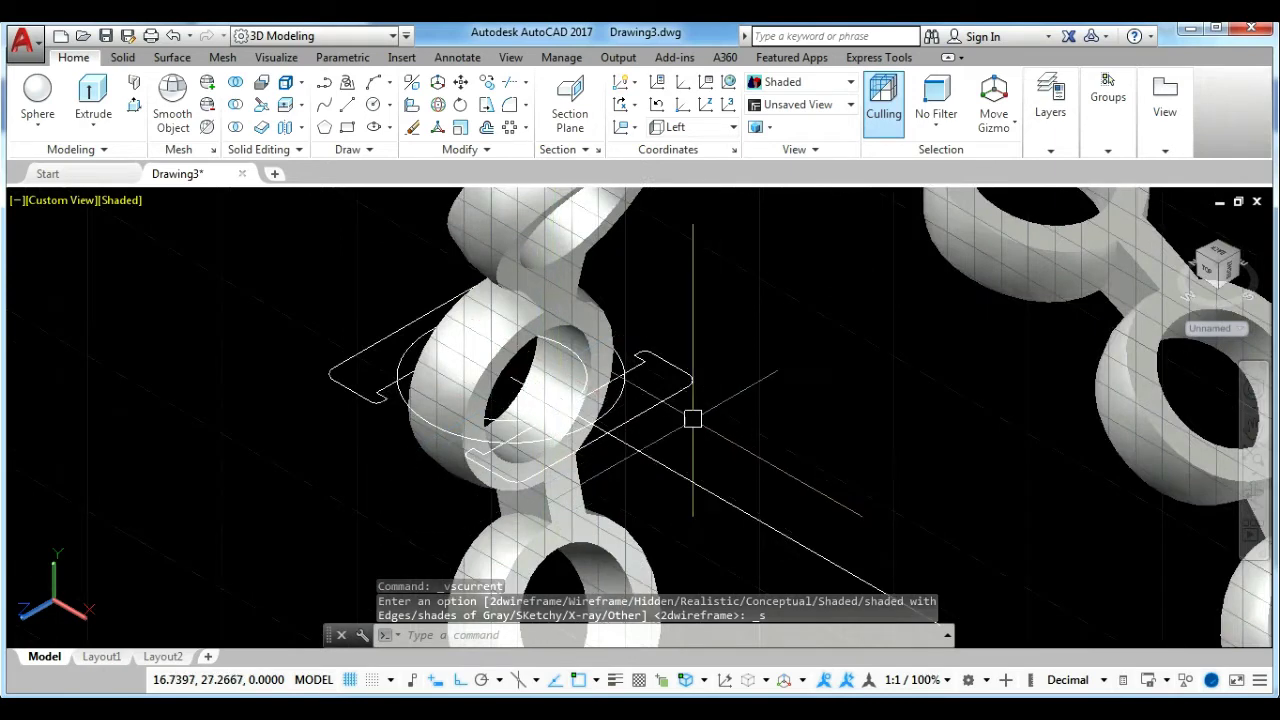
# - Place a radius-1 sphere at the centre of one ring pocket
pyautogui.click(37, 95)
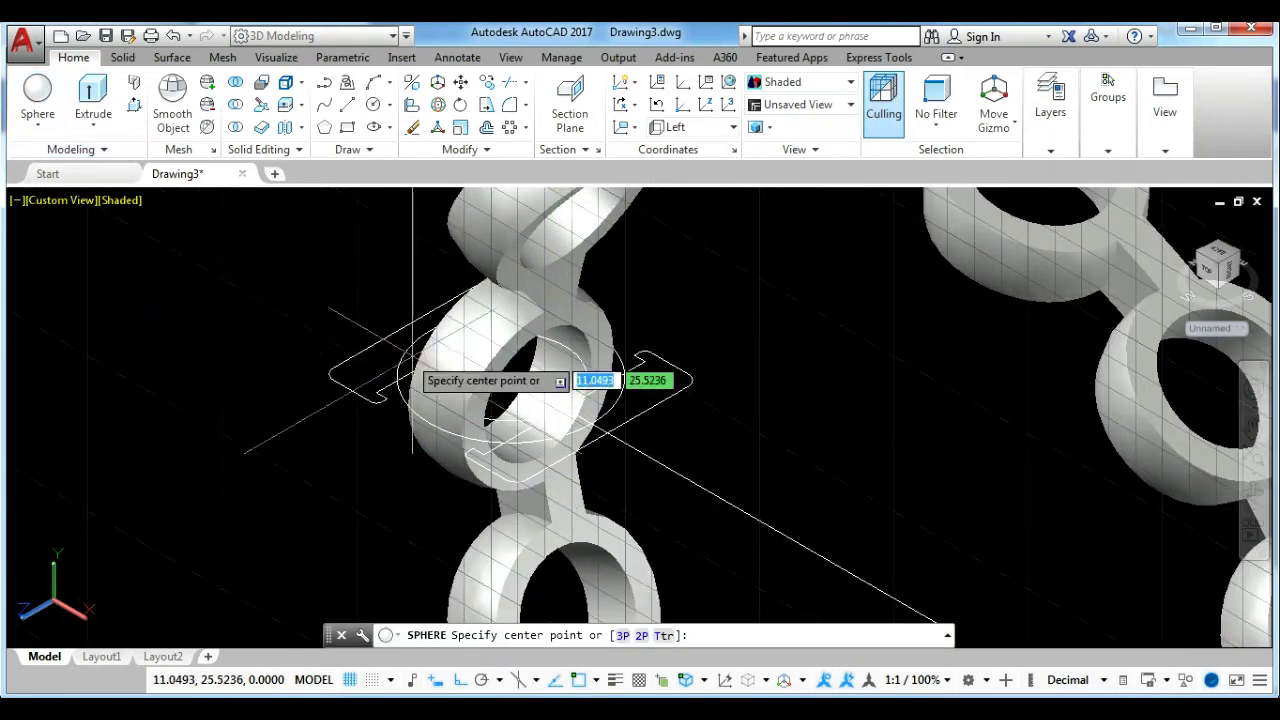
pyautogui.click(509, 377)
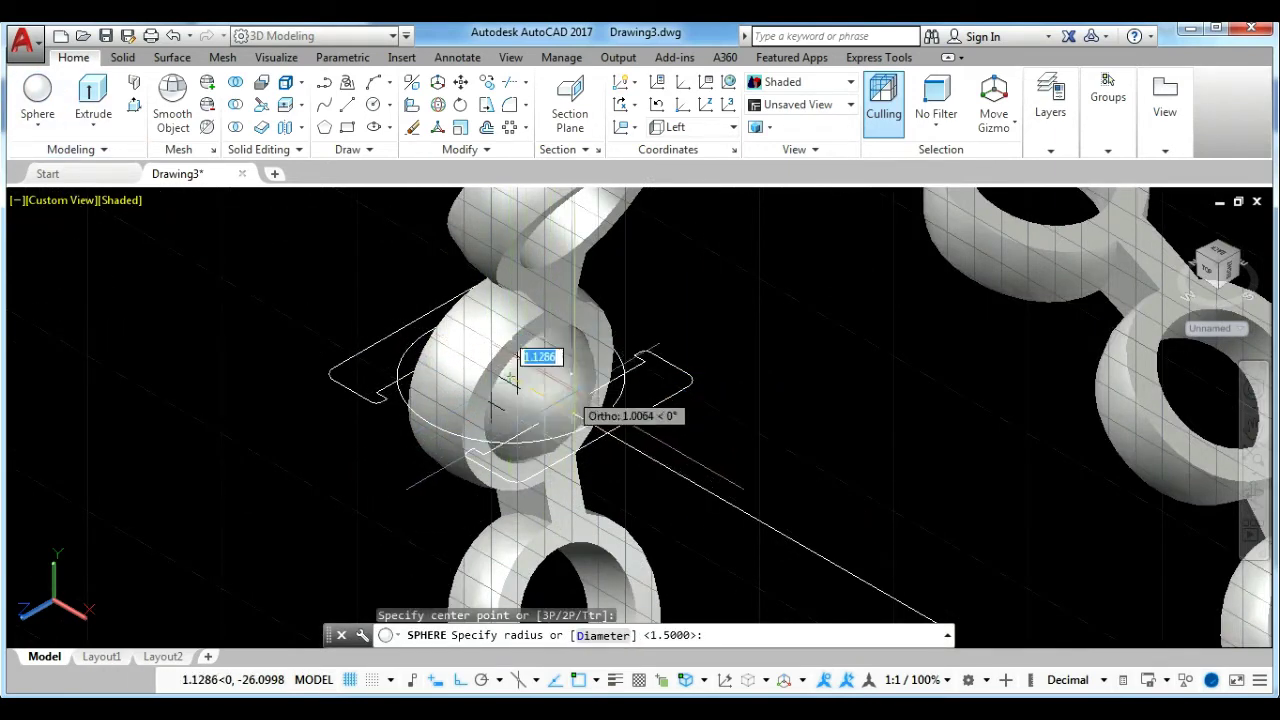
pyautogui.write('1')
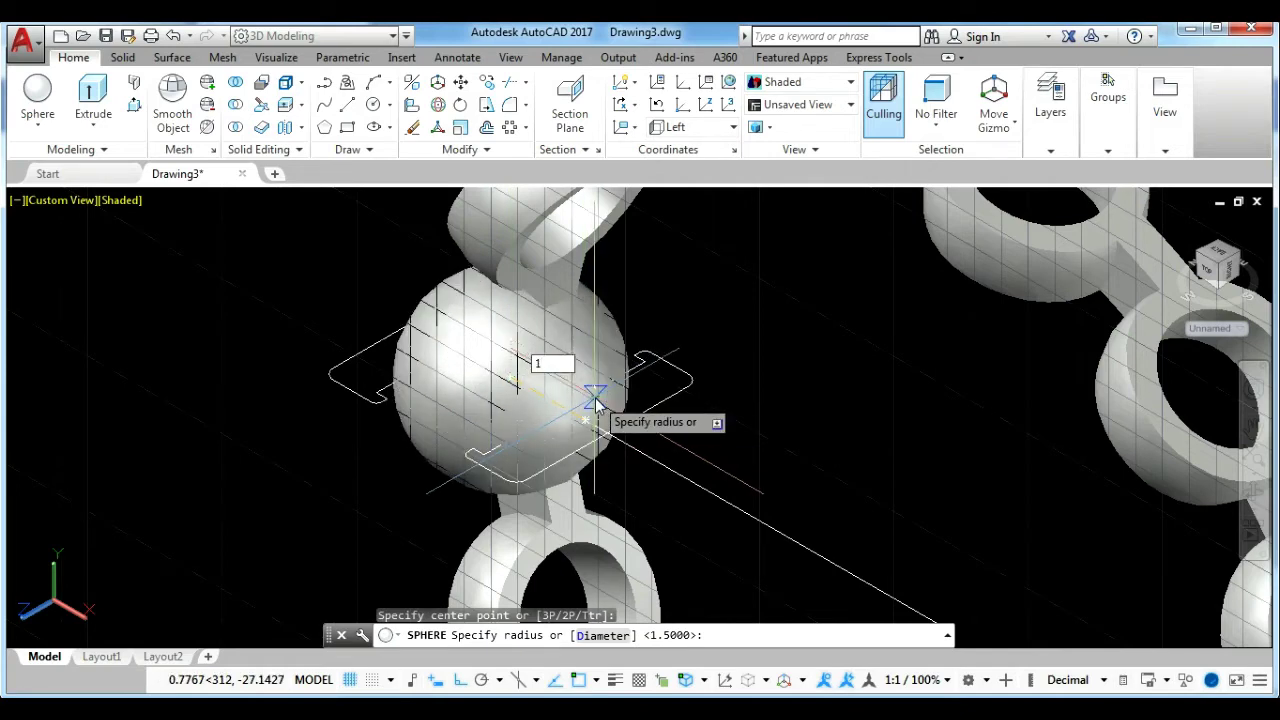
pyautogui.press('Return')
pyautogui.scroll(-2, 545, 360)
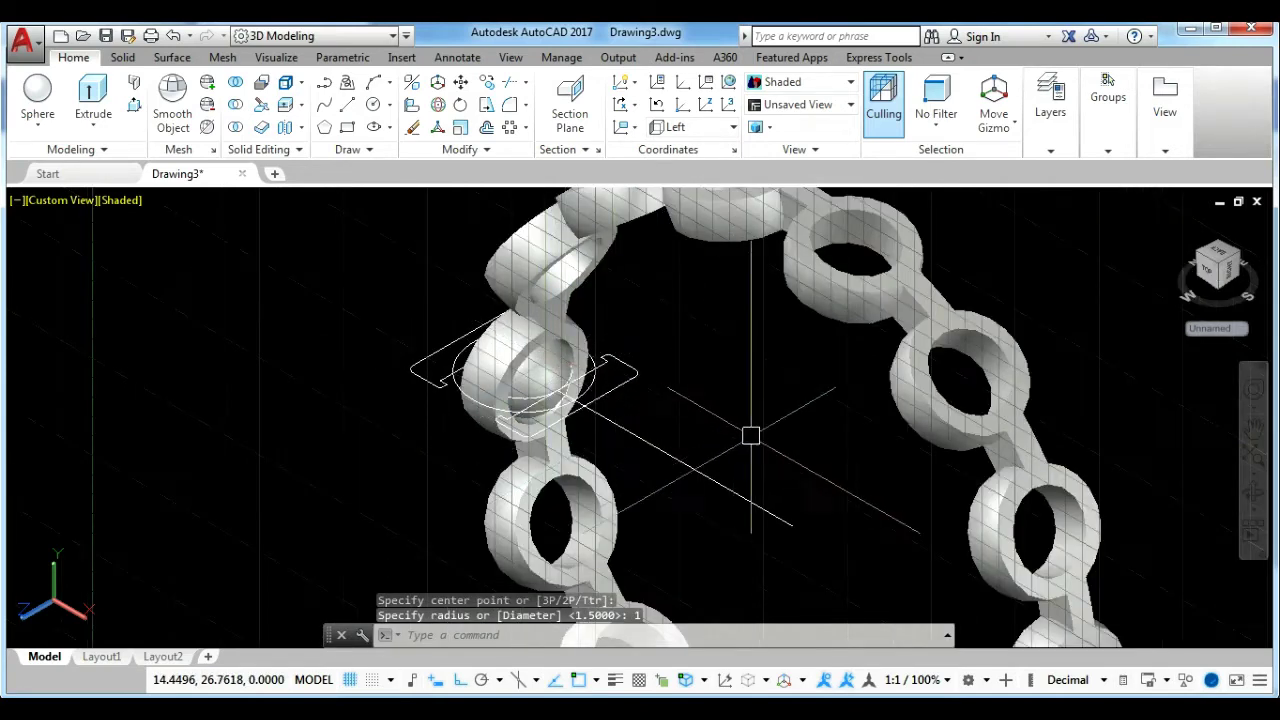
pyautogui.moveTo(750, 436); pyautogui.dragTo(686, 391, button='middle')
# - Polar-array the ball 14 times around the ring's centre
pyautogui.click(485, 320)
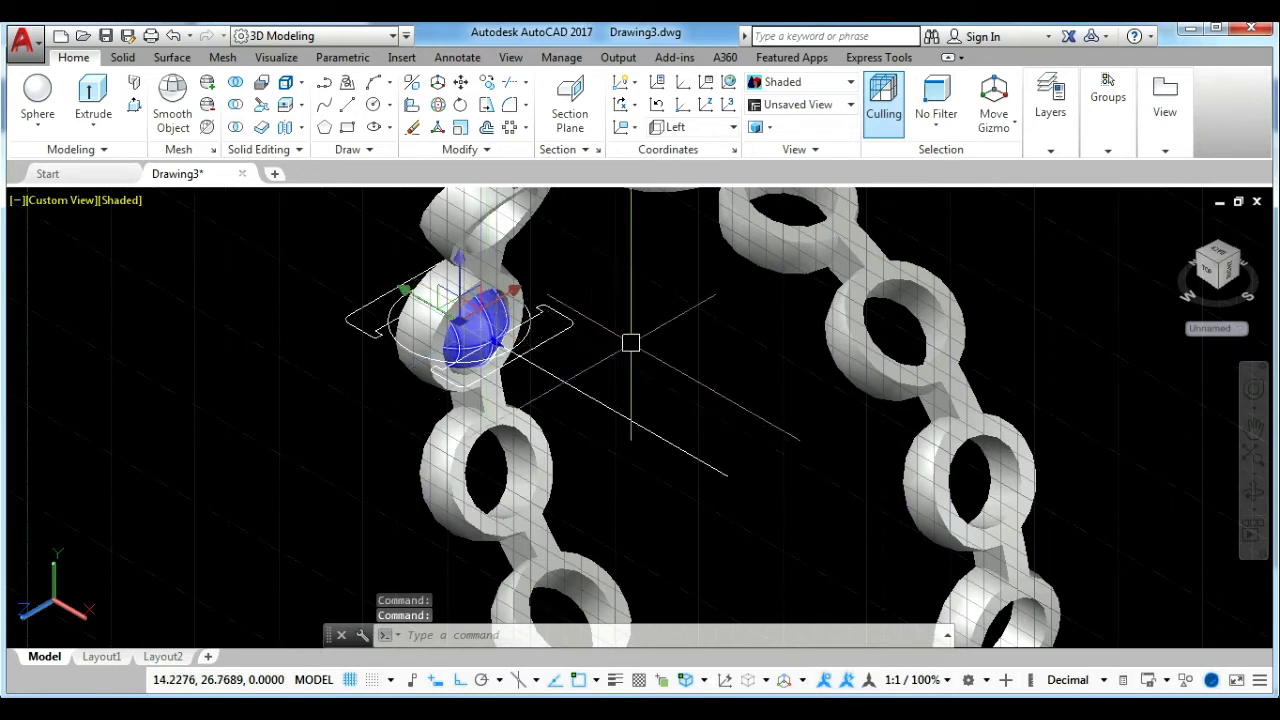
pyautogui.click(498, 127)
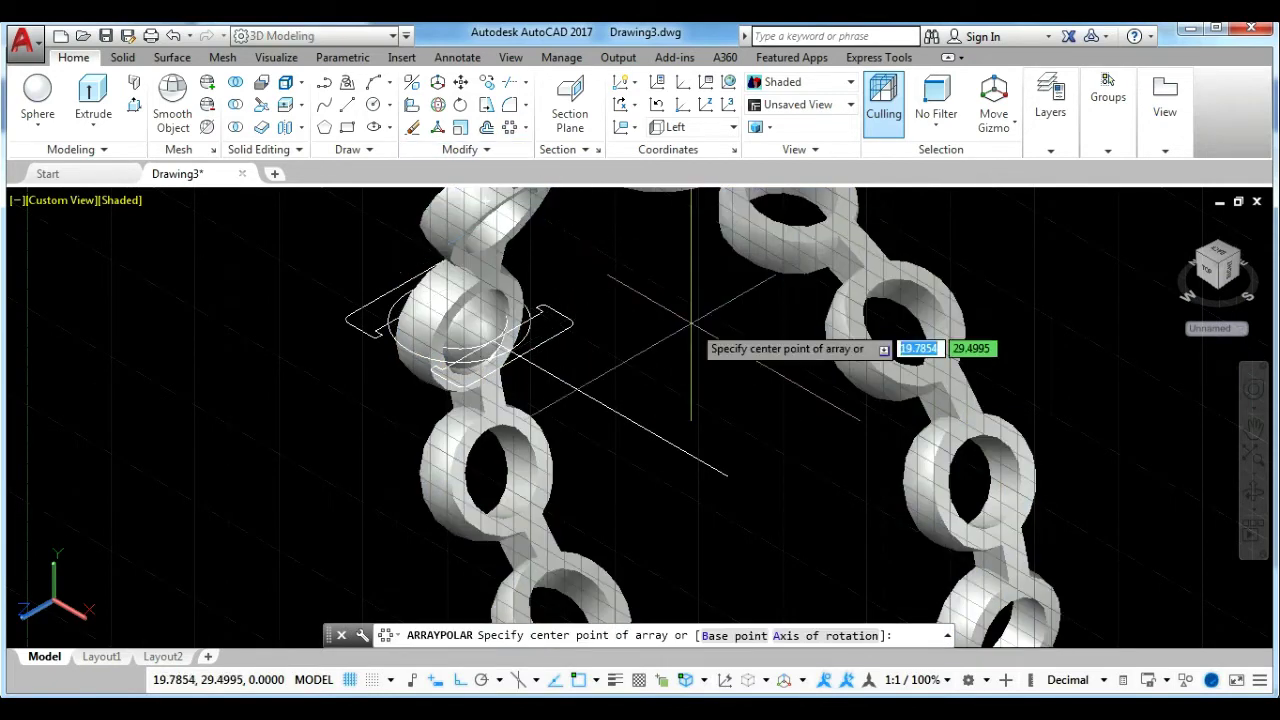
pyautogui.click(727, 477)
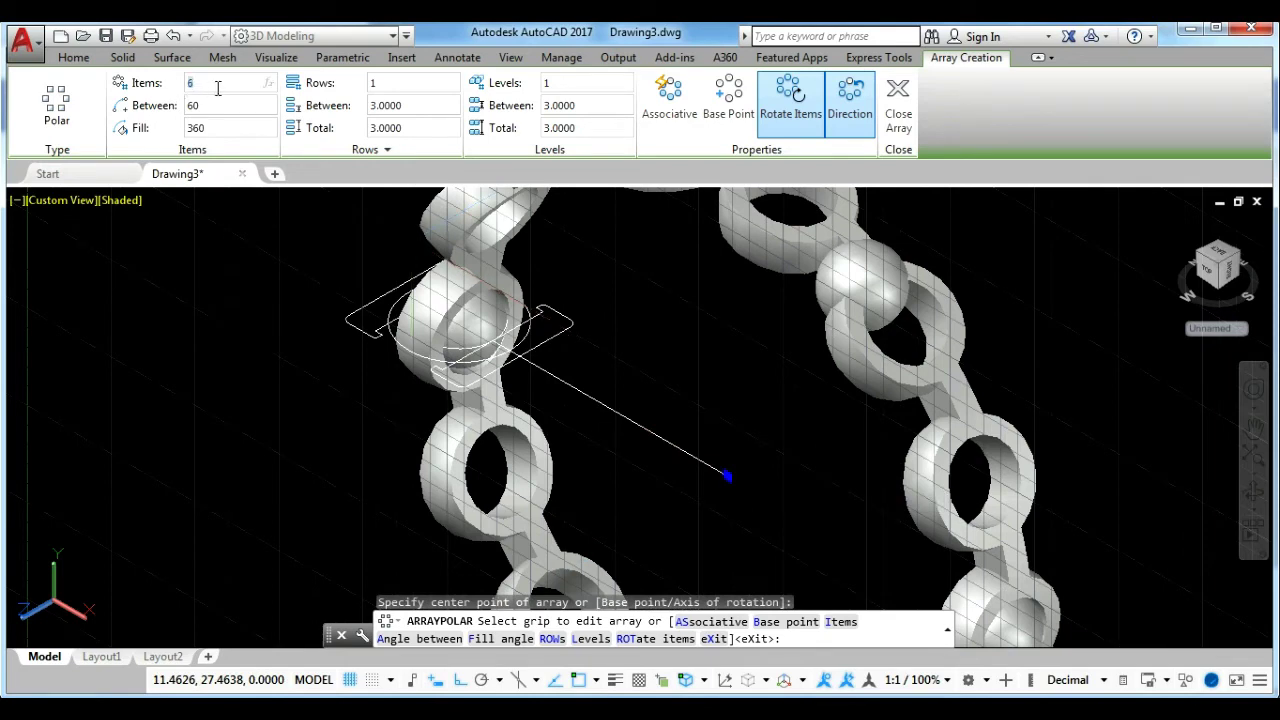
pyautogui.write('14')
pyautogui.press('Return')
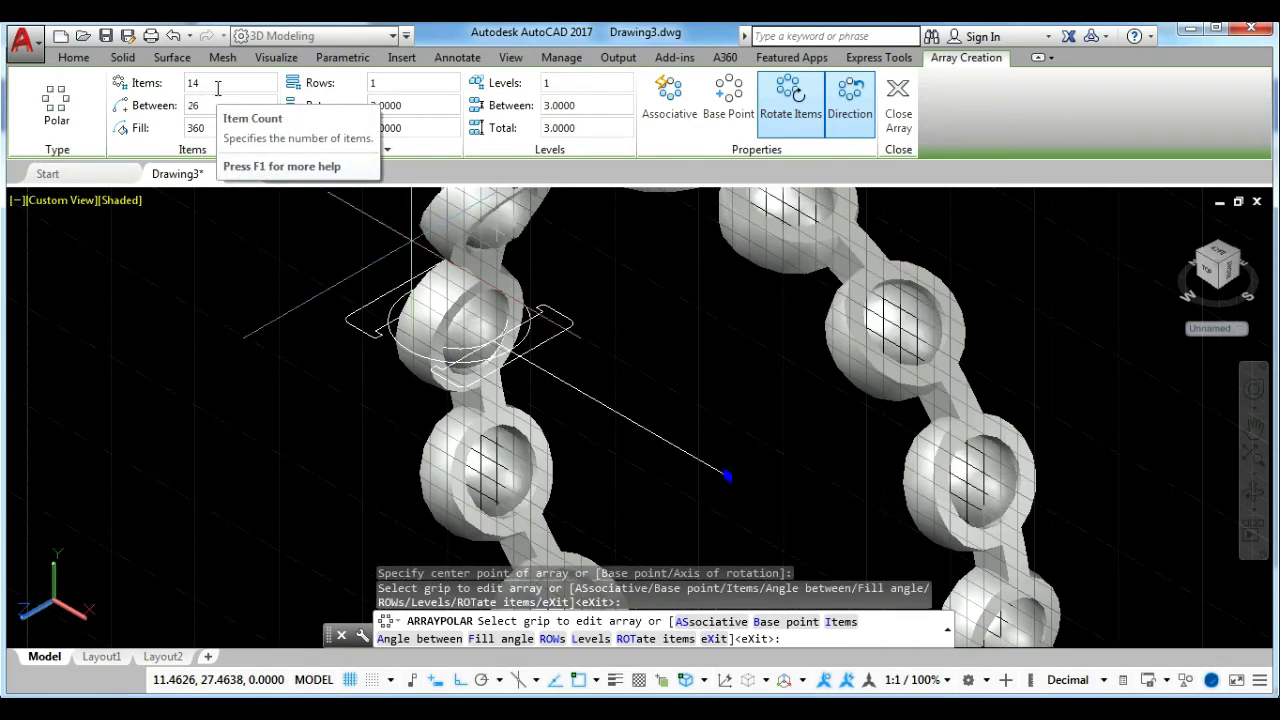
pyautogui.press('Return')
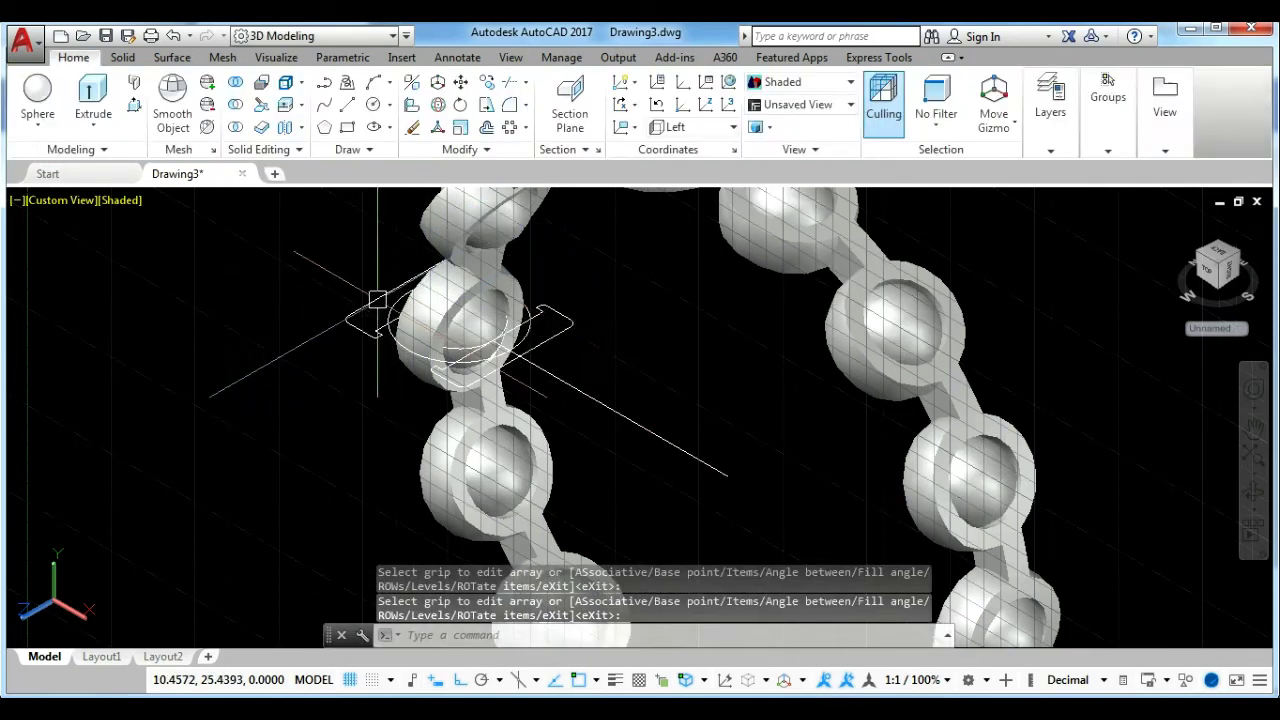
pyautogui.scroll(-3, 377, 300)
pyautogui.scroll(-3, 377, 300)
# - Orbit the ring, then switch to the Top view
pyautogui.scroll(3, 564, 370)
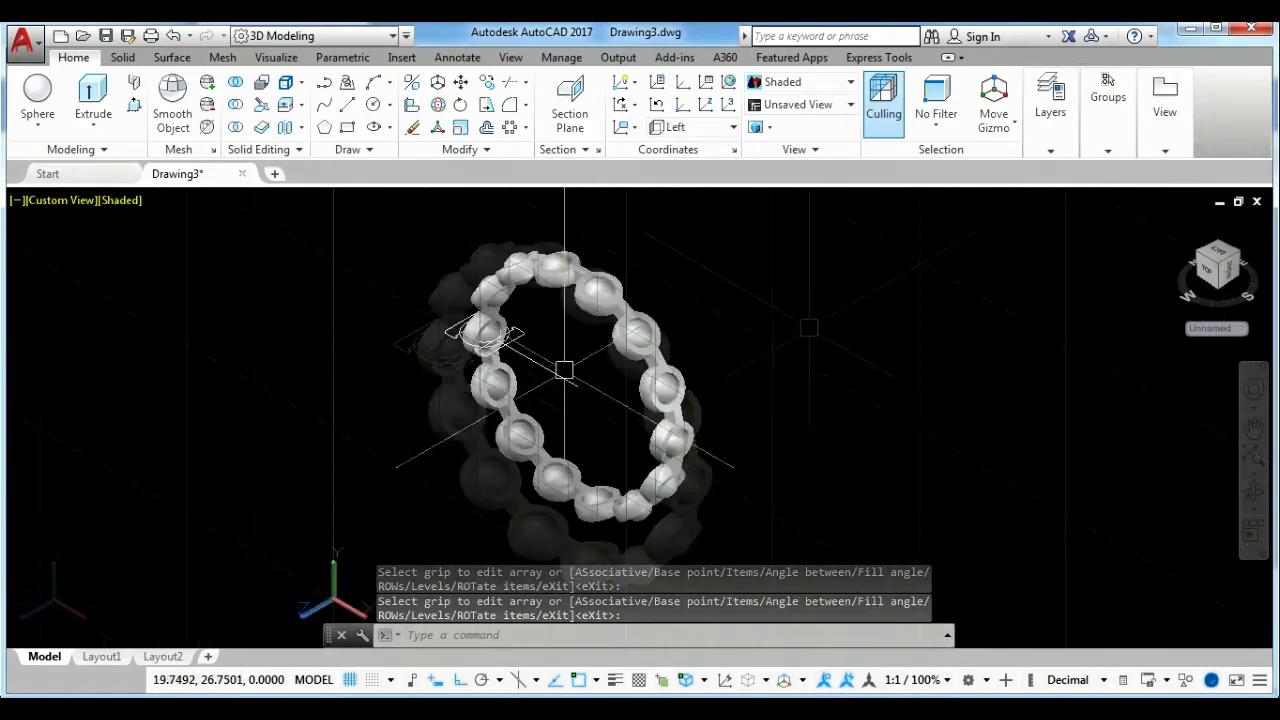
pyautogui.keyDown('shift'); pyautogui.moveTo(564, 370); pyautogui.dragTo(809, 327, button='middle'); pyautogui.keyUp('shift')
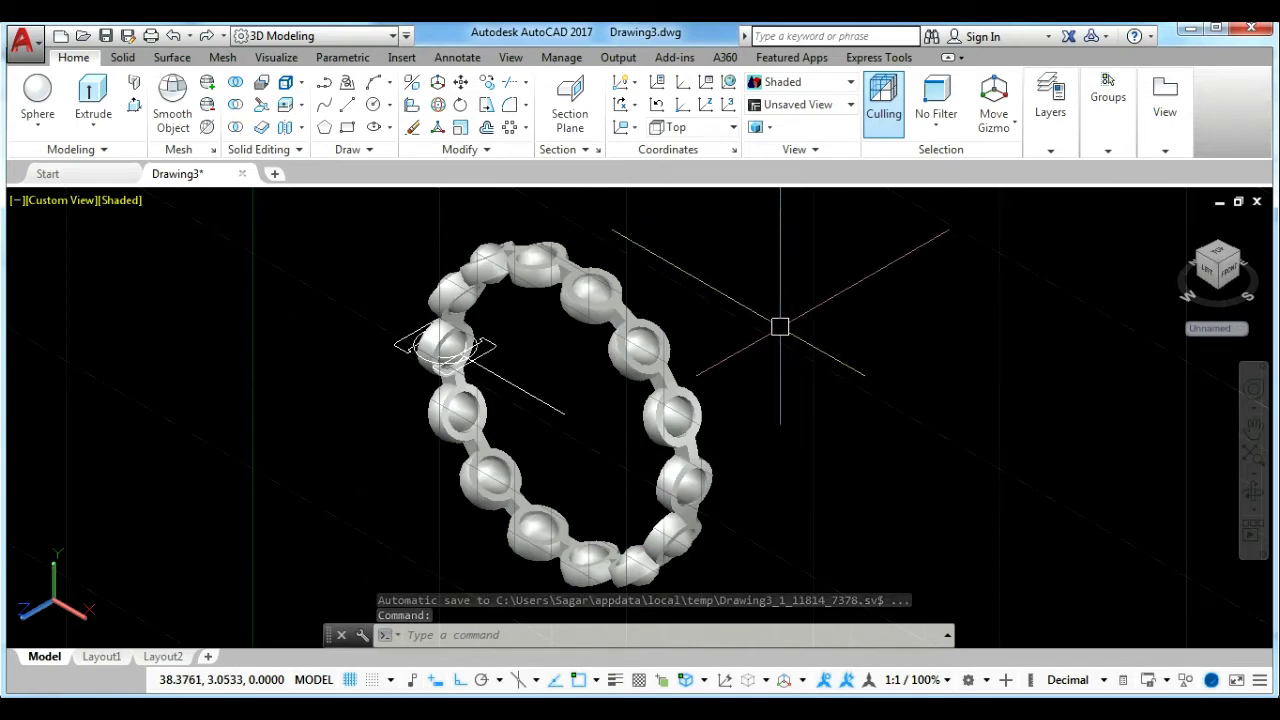
pyautogui.keyDown('shift'); pyautogui.moveTo(823, 351); pyautogui.dragTo(781, 352, button='middle'); pyautogui.keyUp('shift')
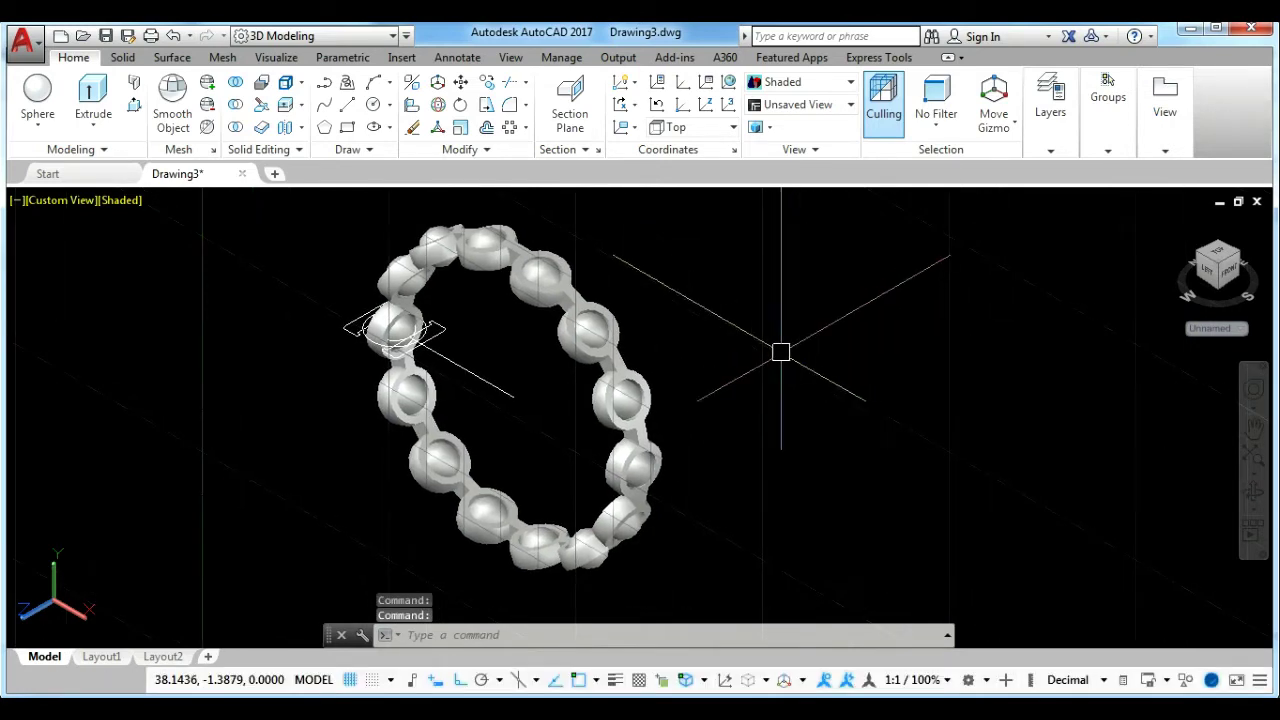
pyautogui.click(67, 199)
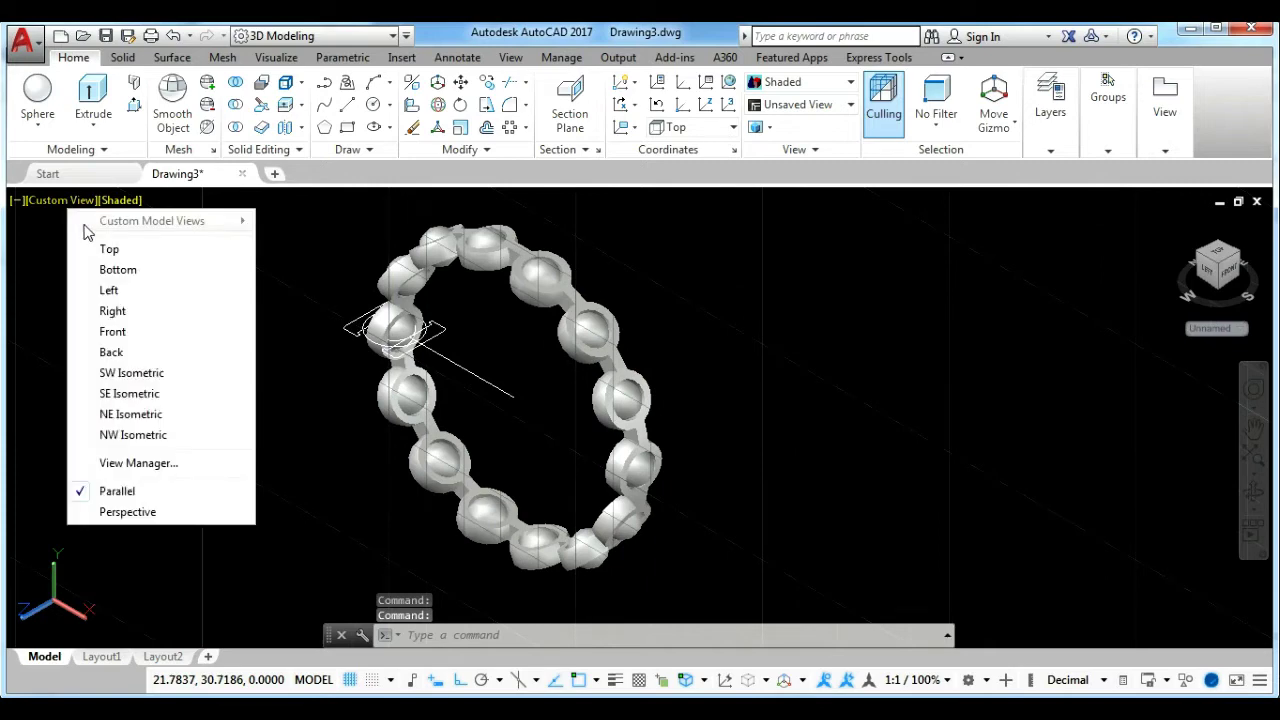
pyautogui.click(105, 249)
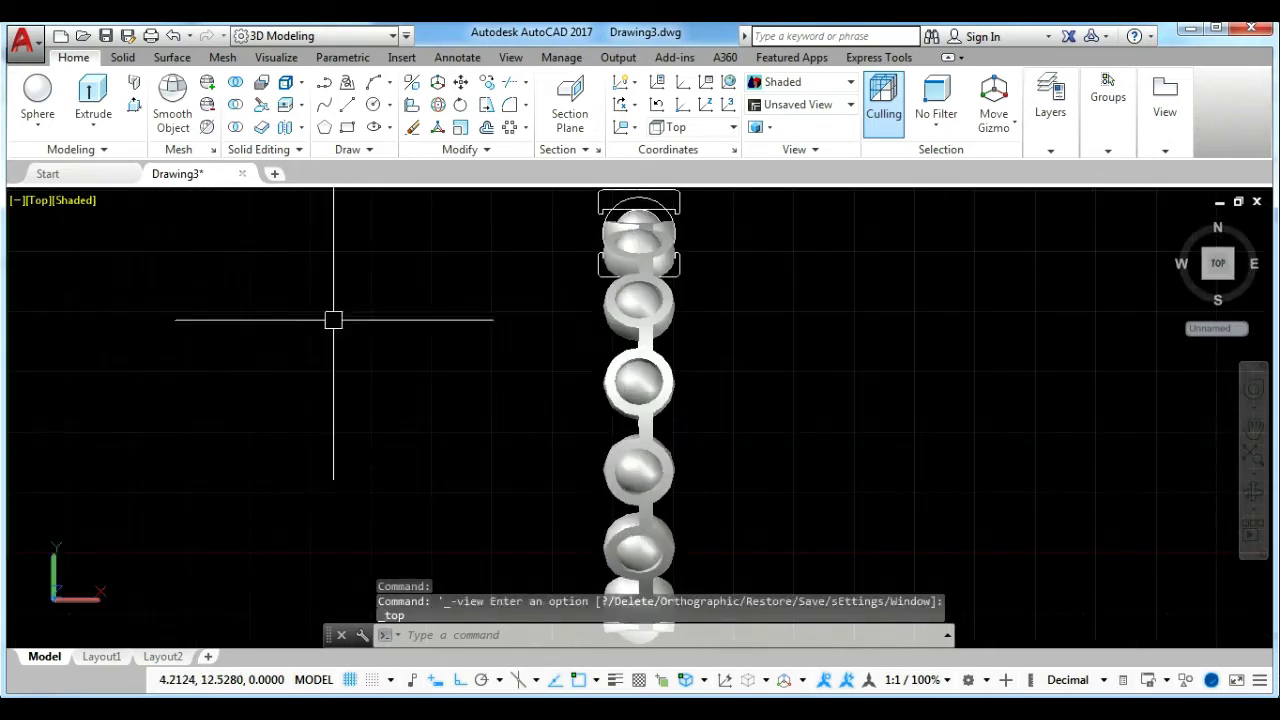
pyautogui.scroll(-1, 515, 352)
pyautogui.scroll(-1, 525, 365)
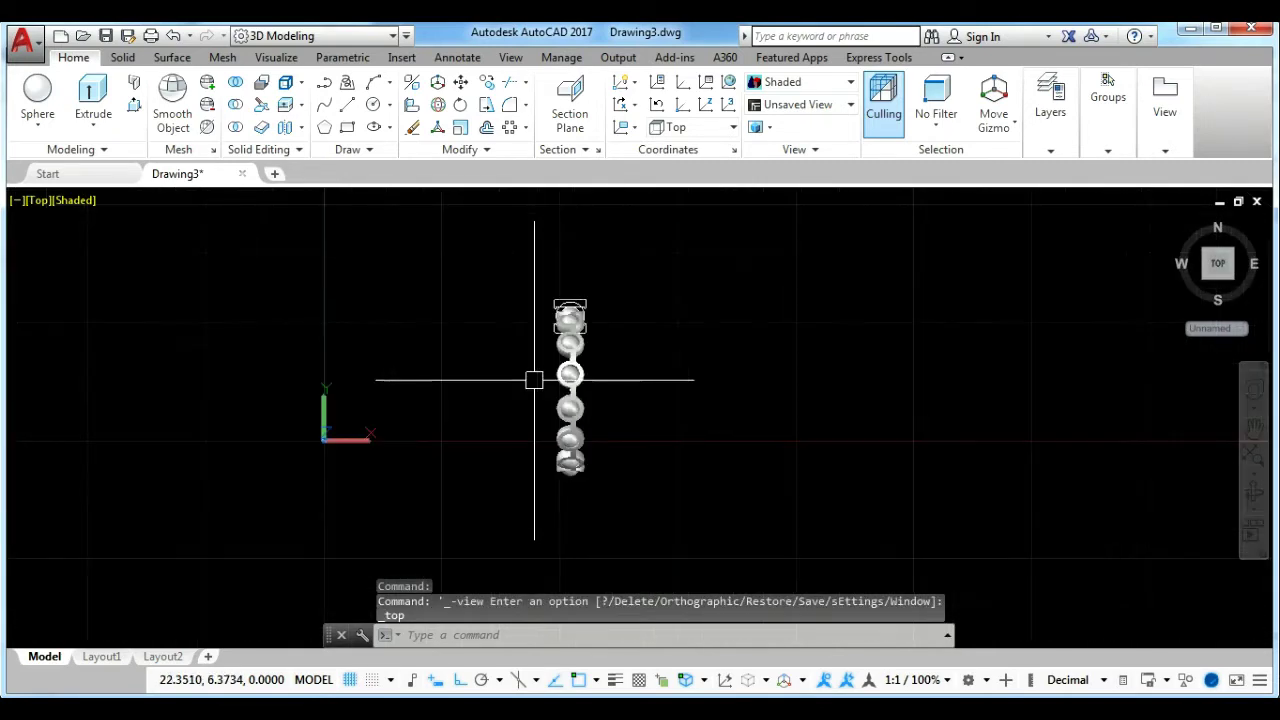
# - Window-select the ball-and-cage chain and copy it below the original
pyautogui.click(476, 286)
pyautogui.click(689, 514)
pyautogui.moveTo(843, 449); pyautogui.dragTo(807, 413, button='middle')
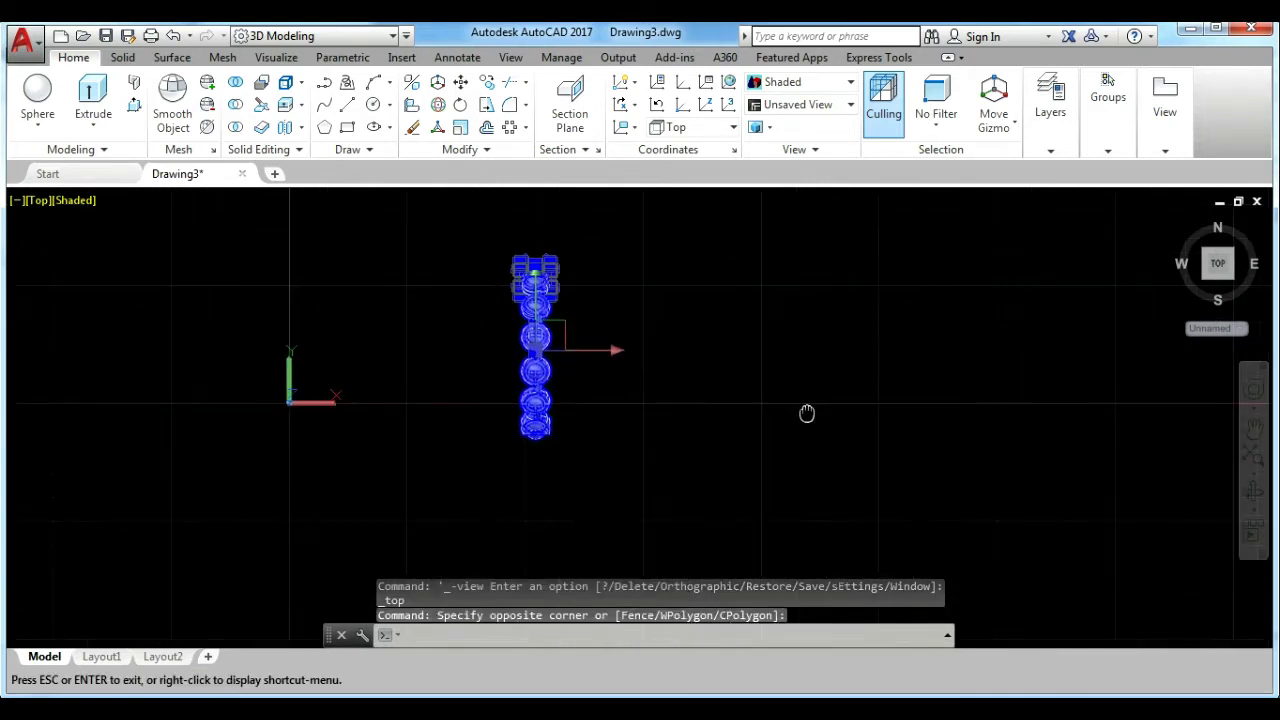
pyautogui.write('CO')
pyautogui.press('Return')
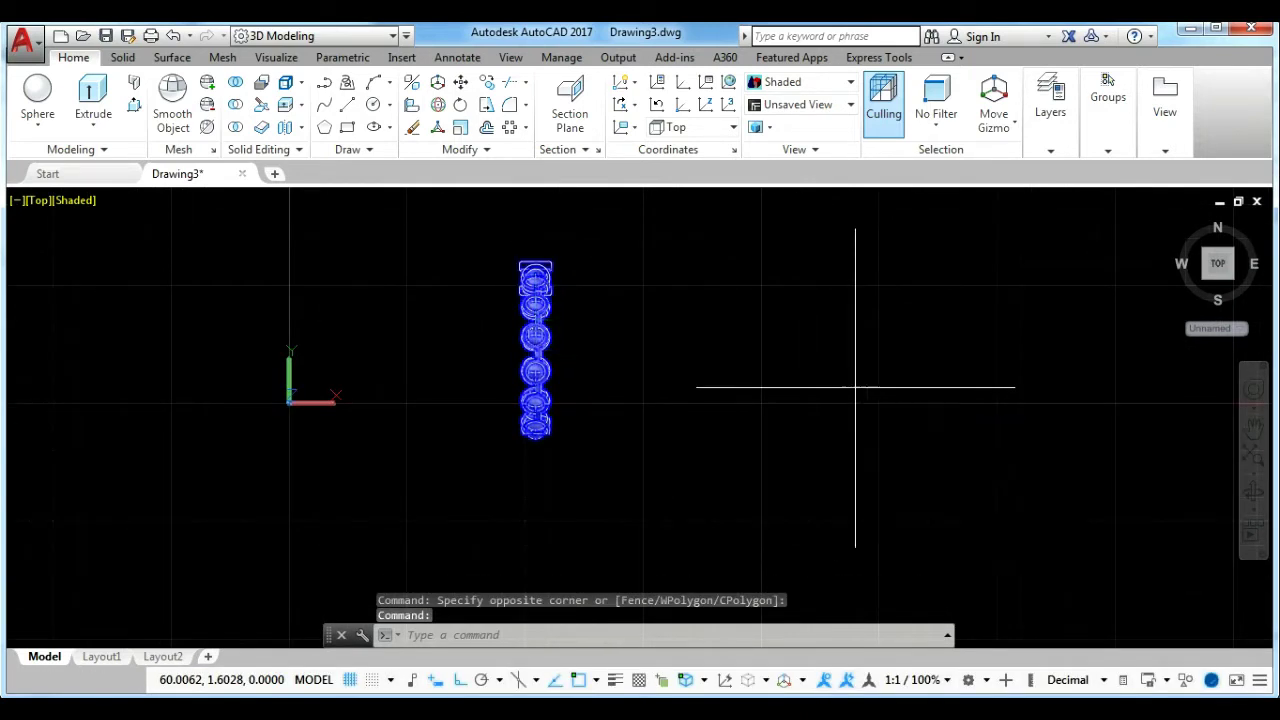
pyautogui.click(848, 372)
pyautogui.moveTo(867, 510); pyautogui.dragTo(853, 410, button='middle')
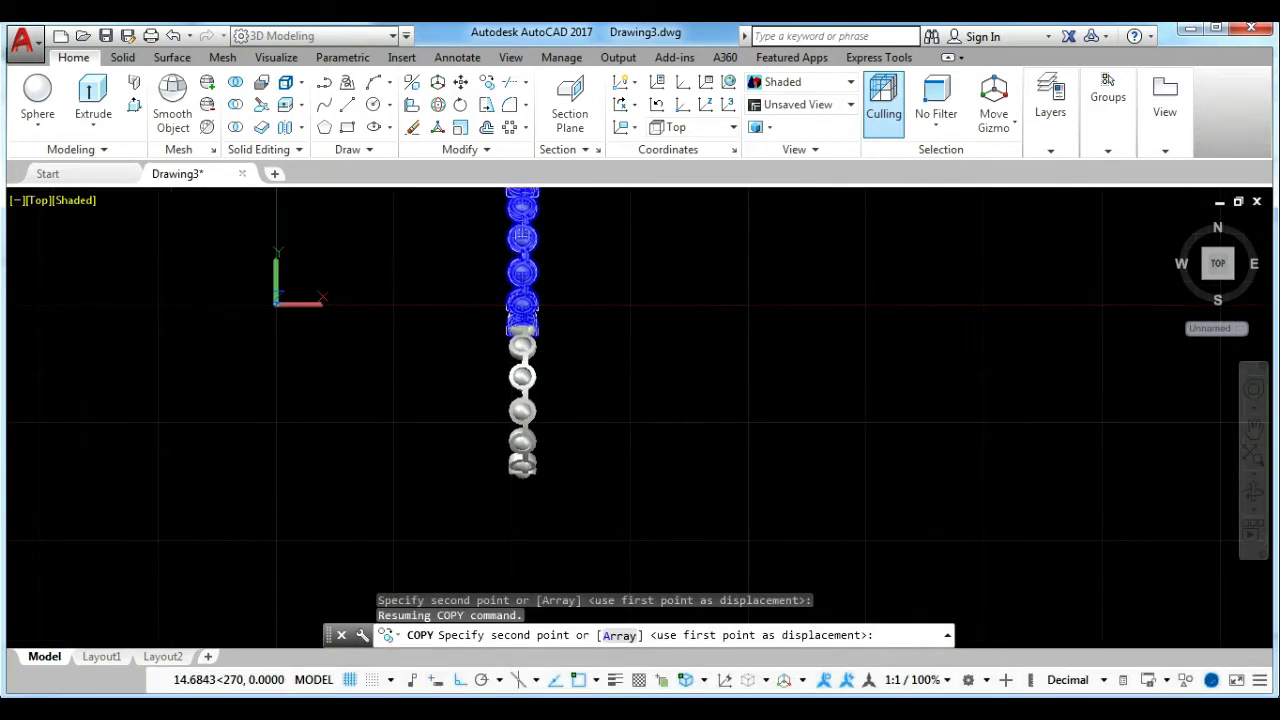
pyautogui.click(852, 517)
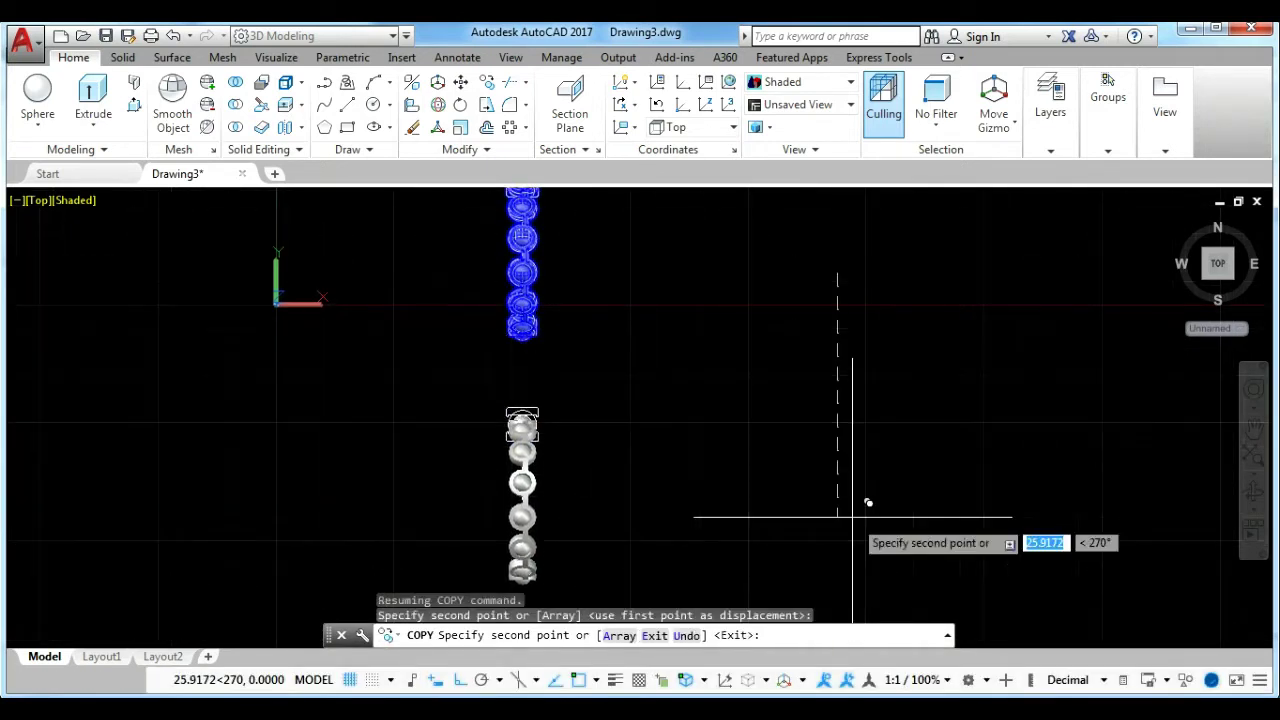
pyautogui.press('Escape')
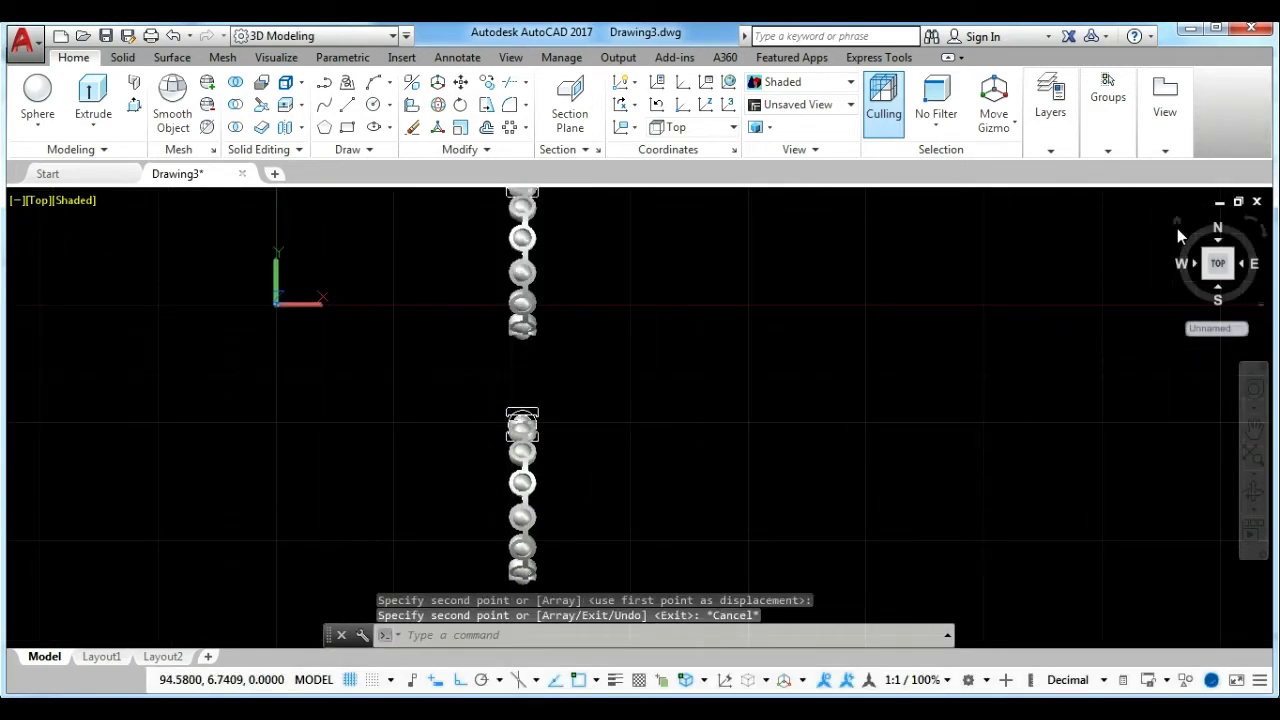
# - Show both rings in an angled 3D view with Parallel projection
pyautogui.click(1178, 227)
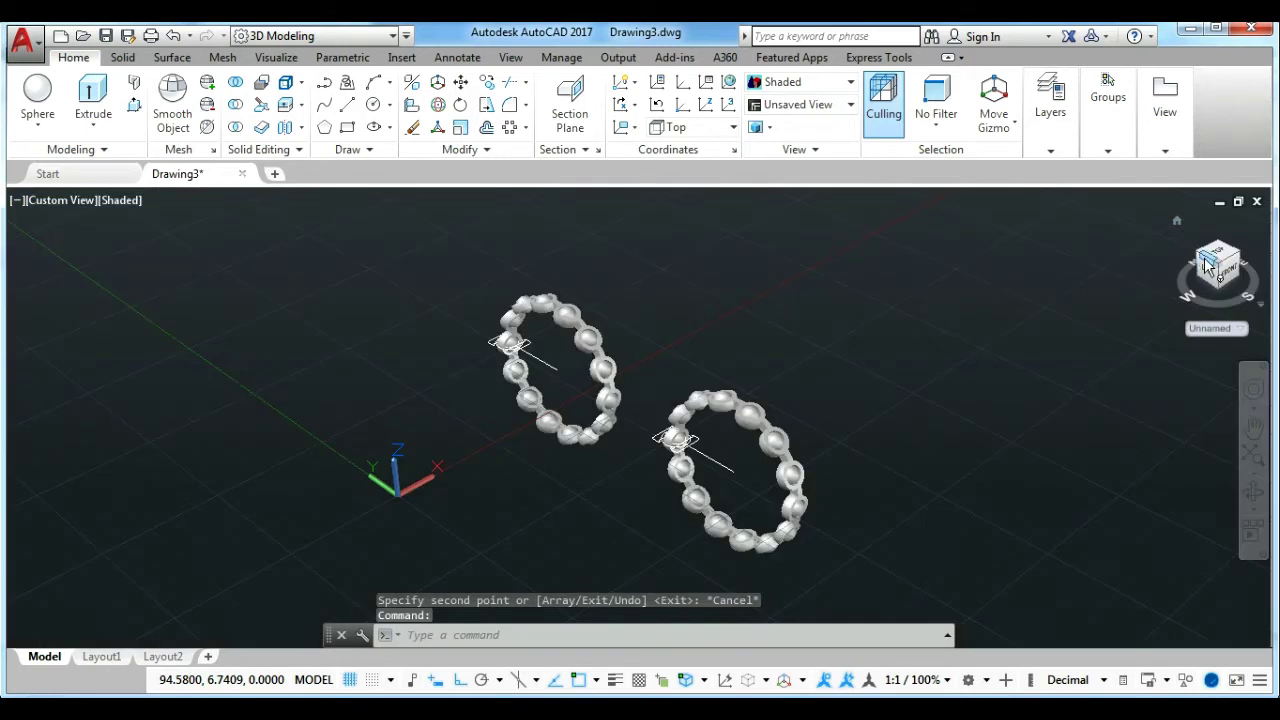
pyautogui.rightClick(1207, 271)
pyautogui.click(1152, 302)
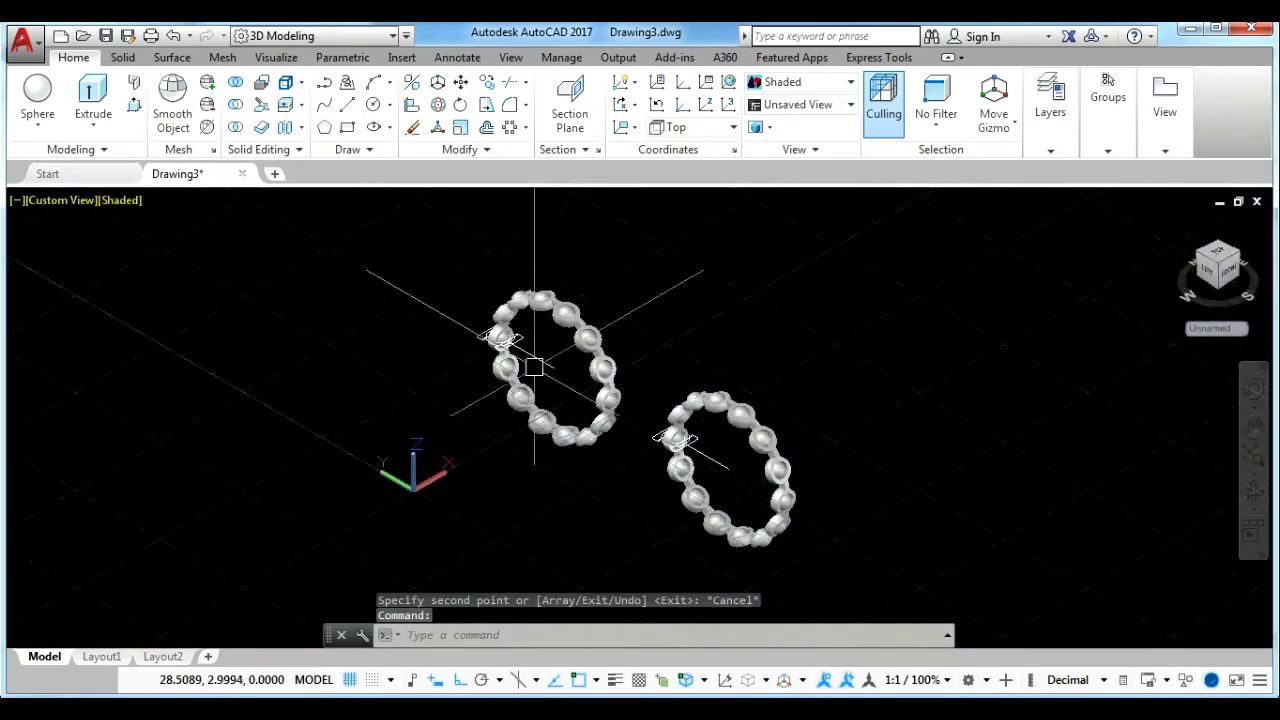
# - Revolve the inner race profile a full 360° about the axis
pyautogui.scroll(2, 528, 350)
pyautogui.scroll(2, 528, 335)
pyautogui.write('REV')
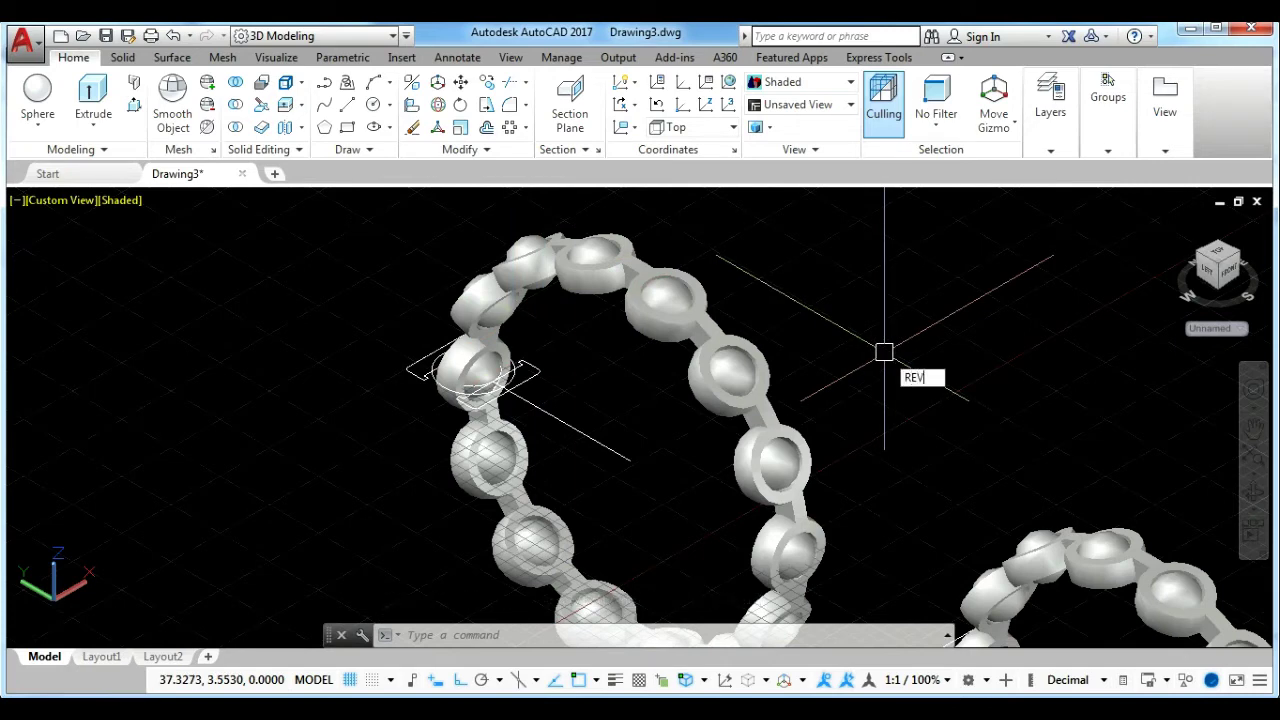
pyautogui.press('Return')
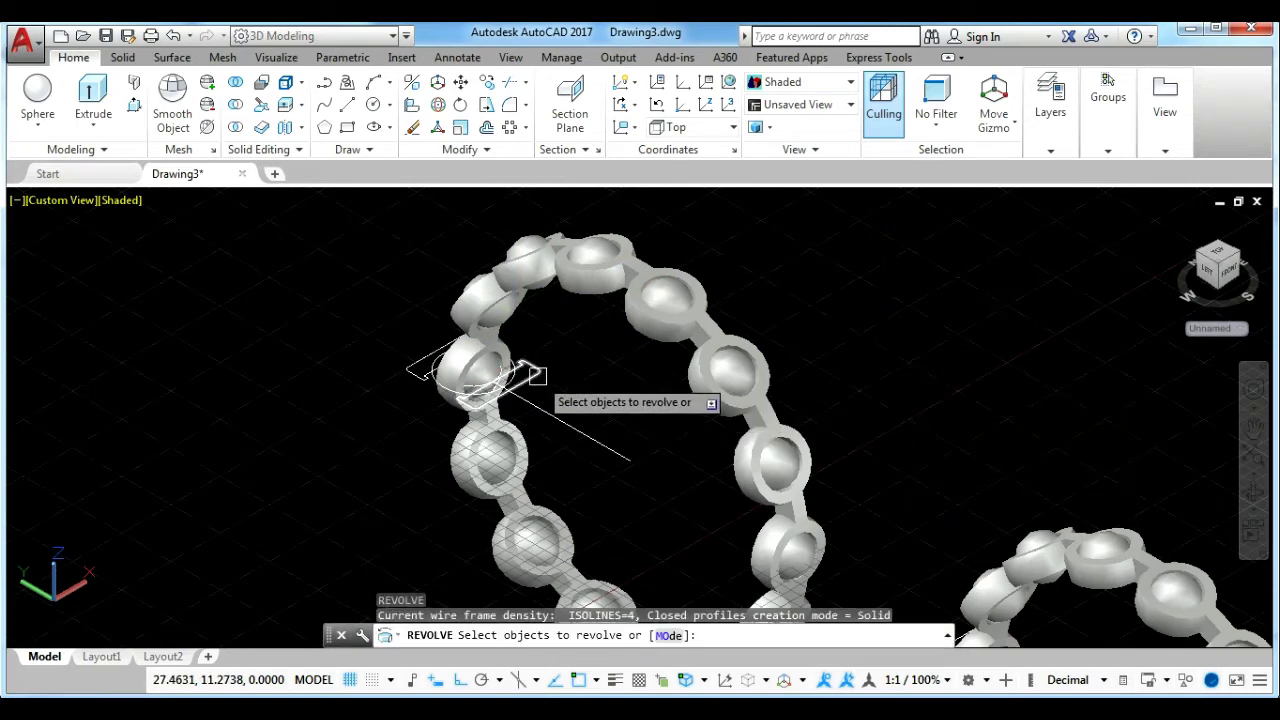
pyautogui.click(537, 375)
pyautogui.press('Return')
pyautogui.click(629, 461)
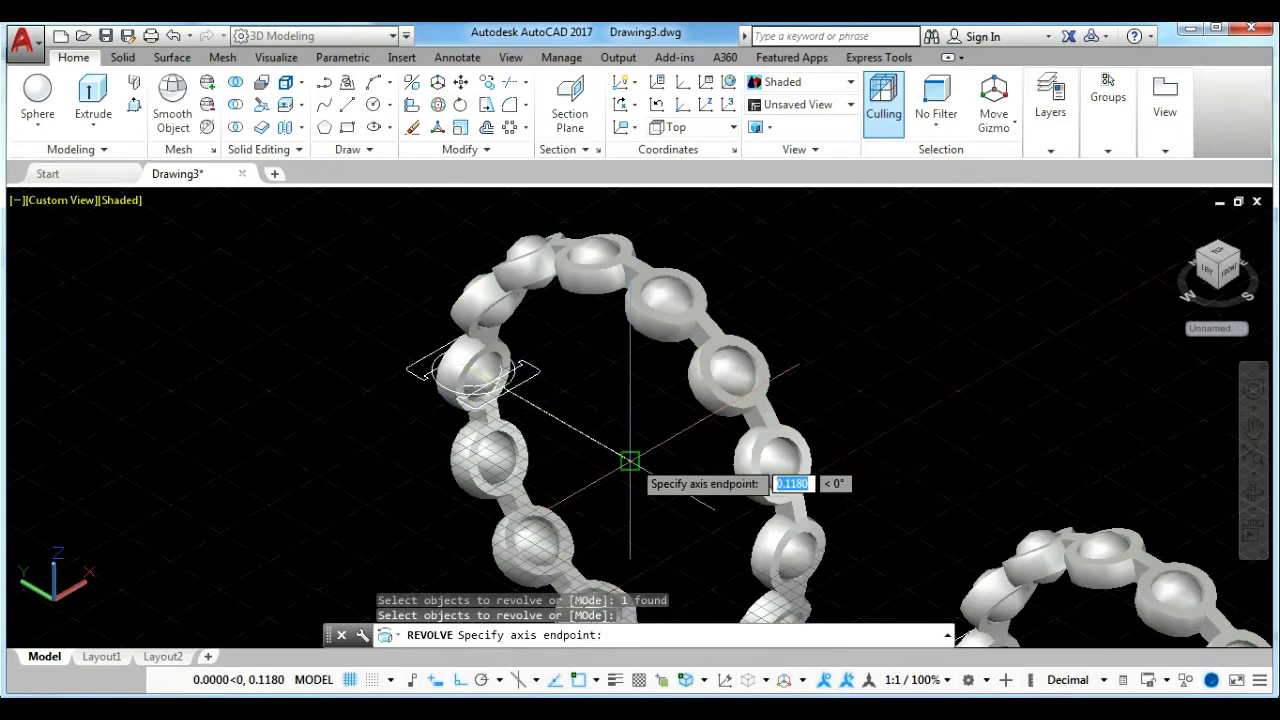
pyautogui.click(872, 347)
pyautogui.write('360')
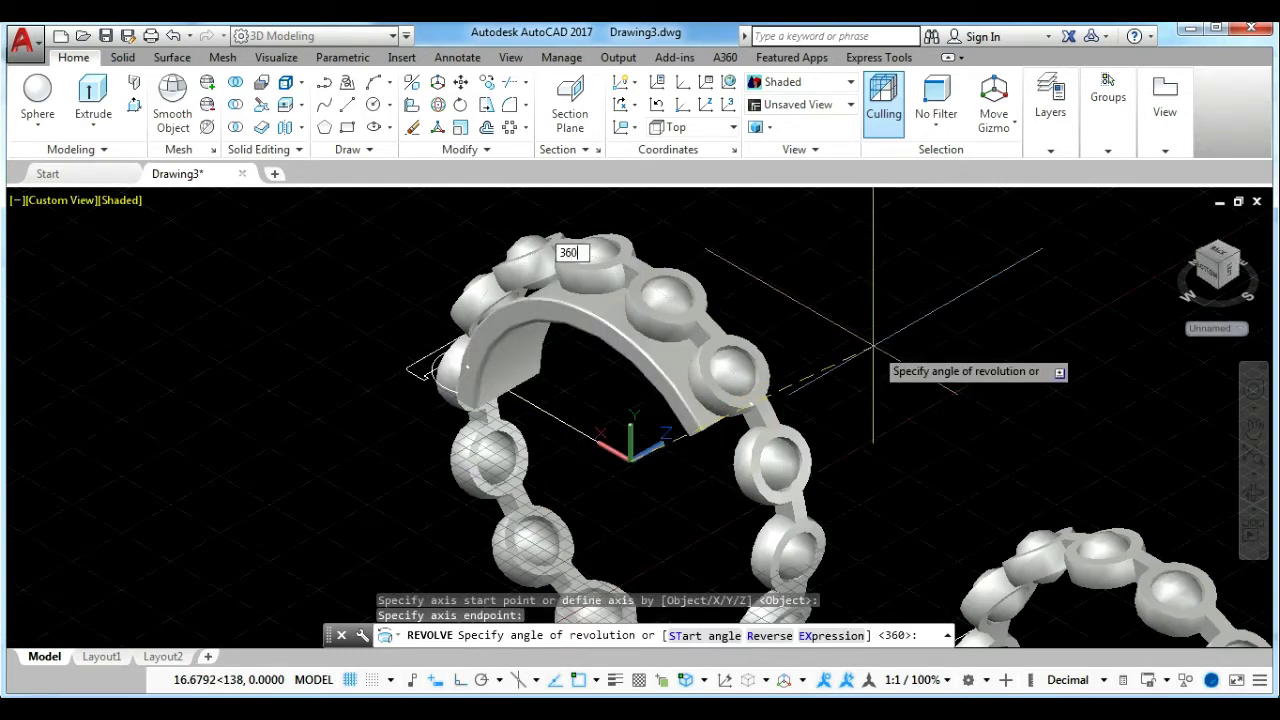
pyautogui.press('Return')
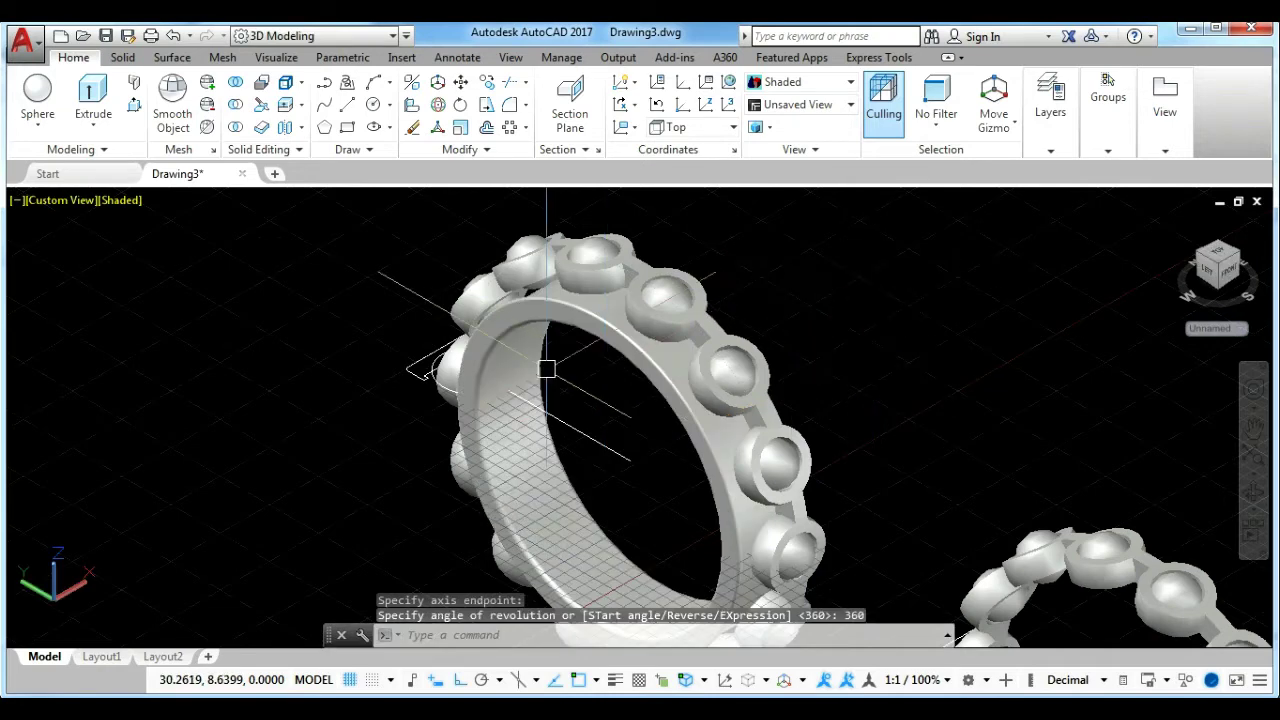
# - Revolve the outer race profile 270° for a cutaway, then select the inner race
pyautogui.click(412, 376)
pyautogui.press('Return')
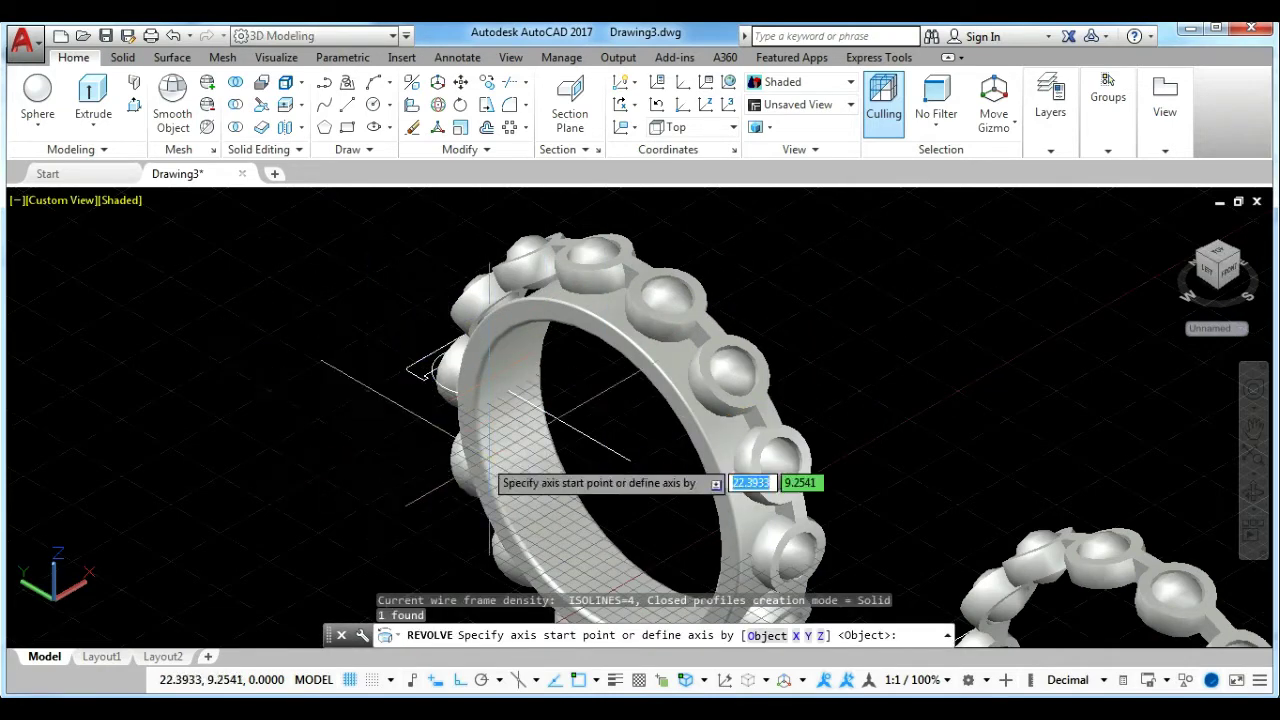
pyautogui.click(629, 461)
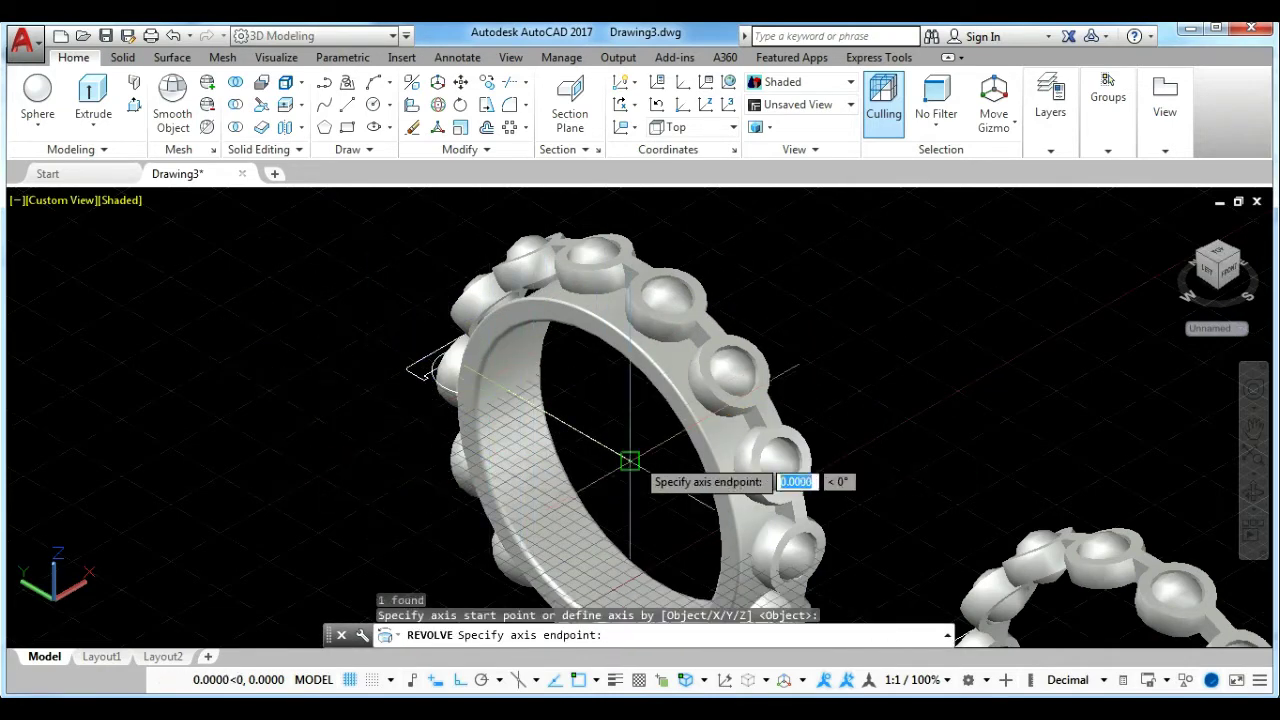
pyautogui.click(487, 458)
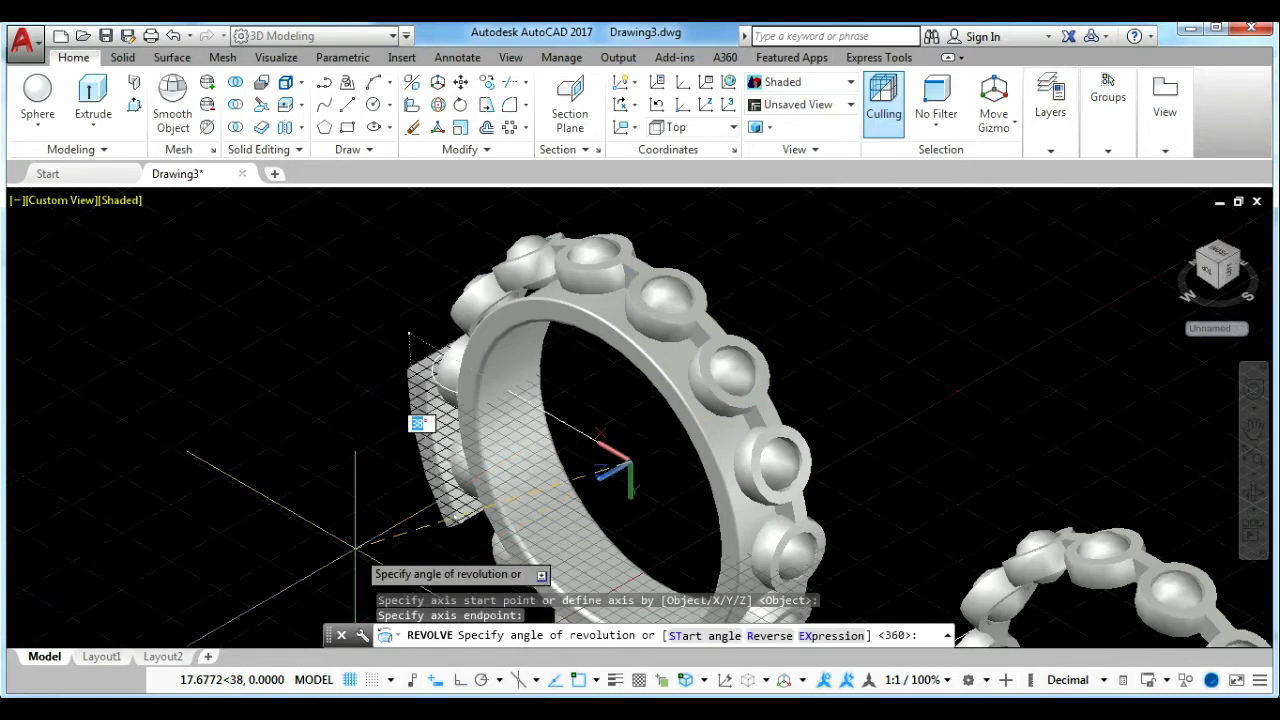
pyautogui.write('270')
pyautogui.press('Return')
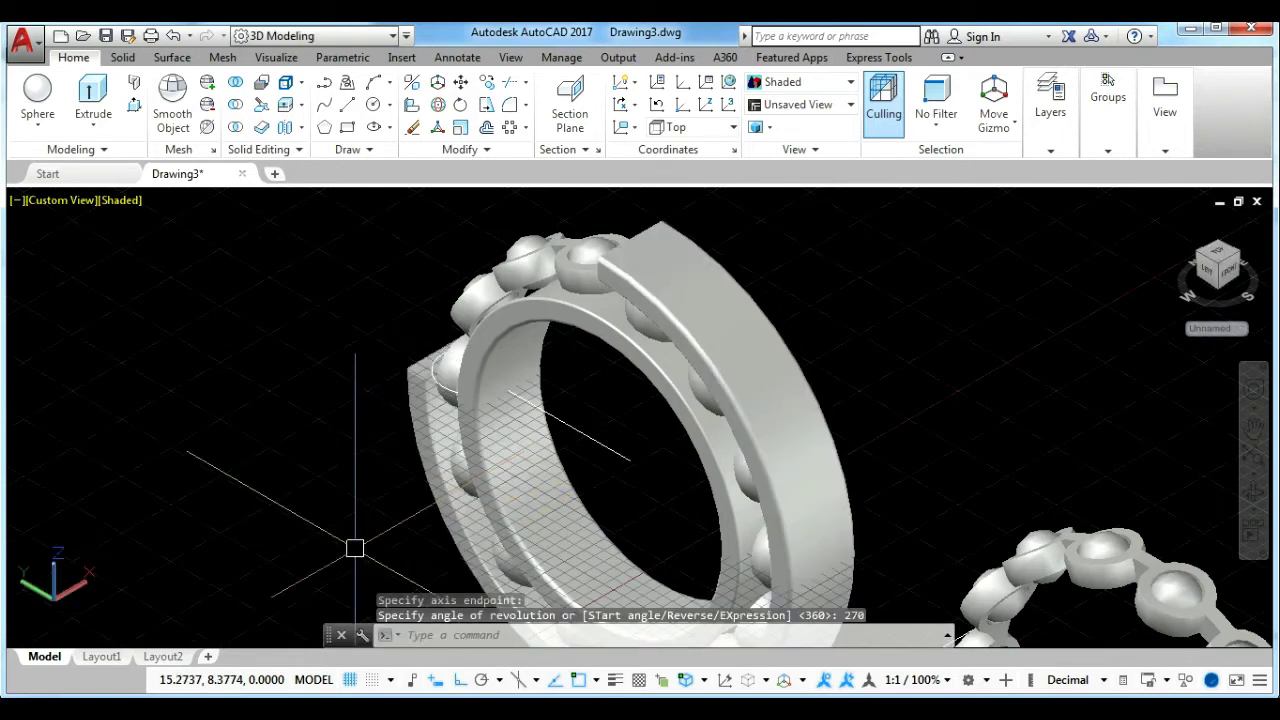
pyautogui.scroll(-2, 330, 382)
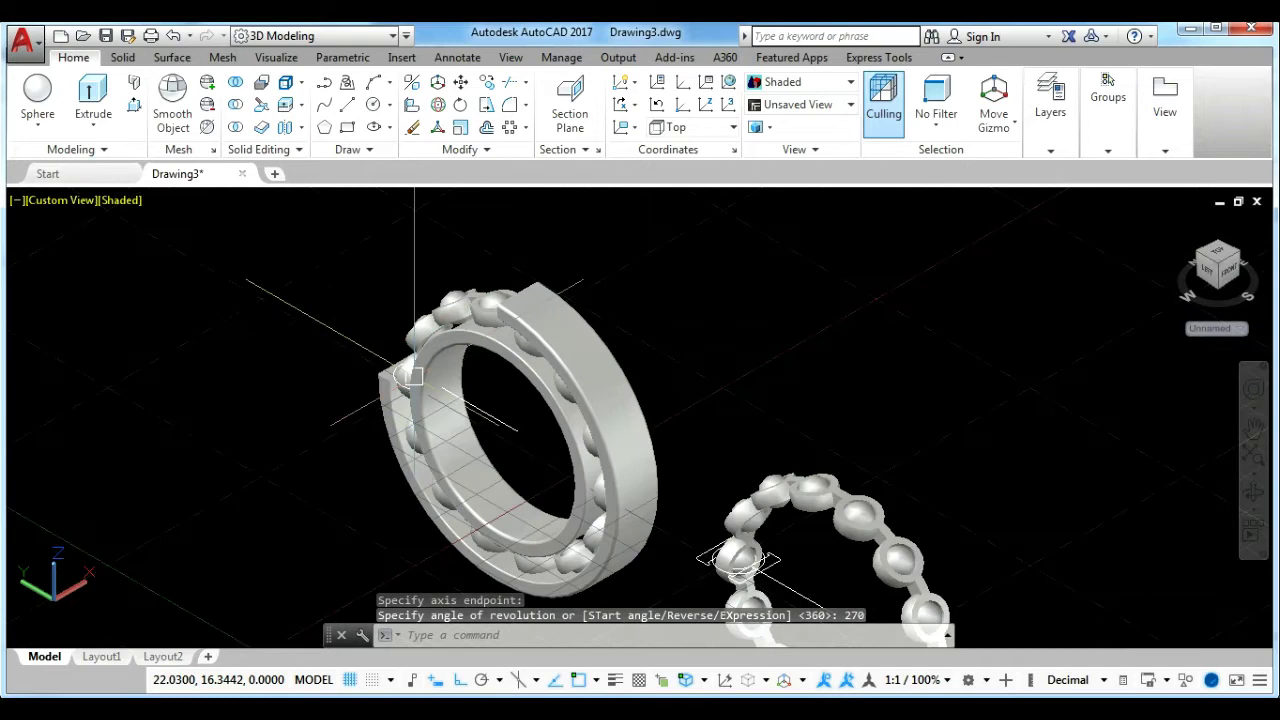
pyautogui.click(483, 353)
# - Rotate both races of the first bearing about a pivot to flip the cutaway opening
pyautogui.click(560, 292)
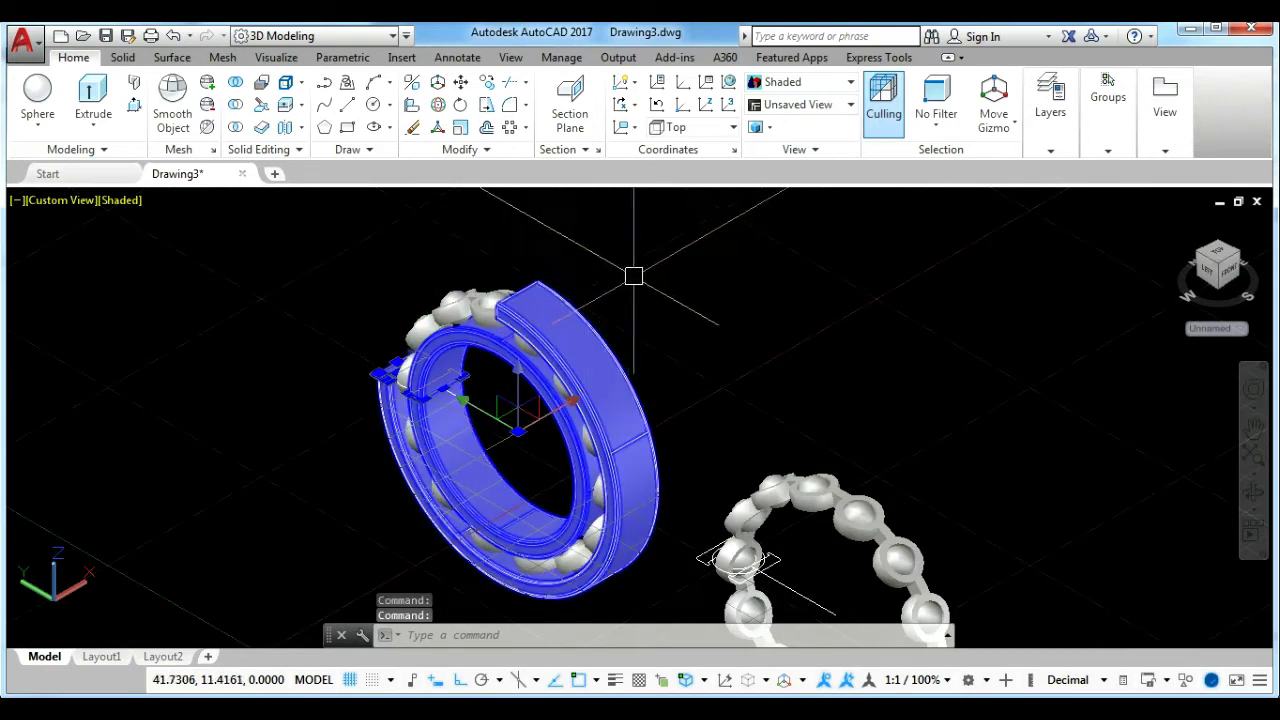
pyautogui.write('RO')
pyautogui.press('Return')
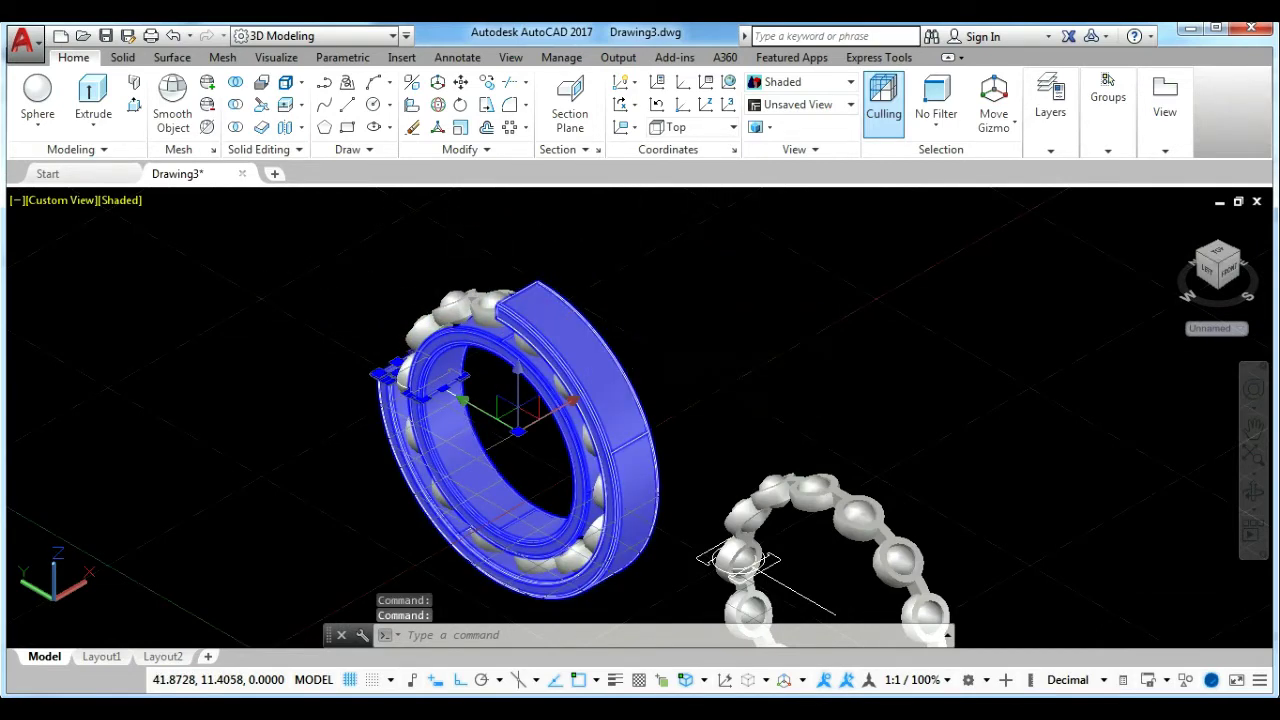
pyautogui.click(517, 430)
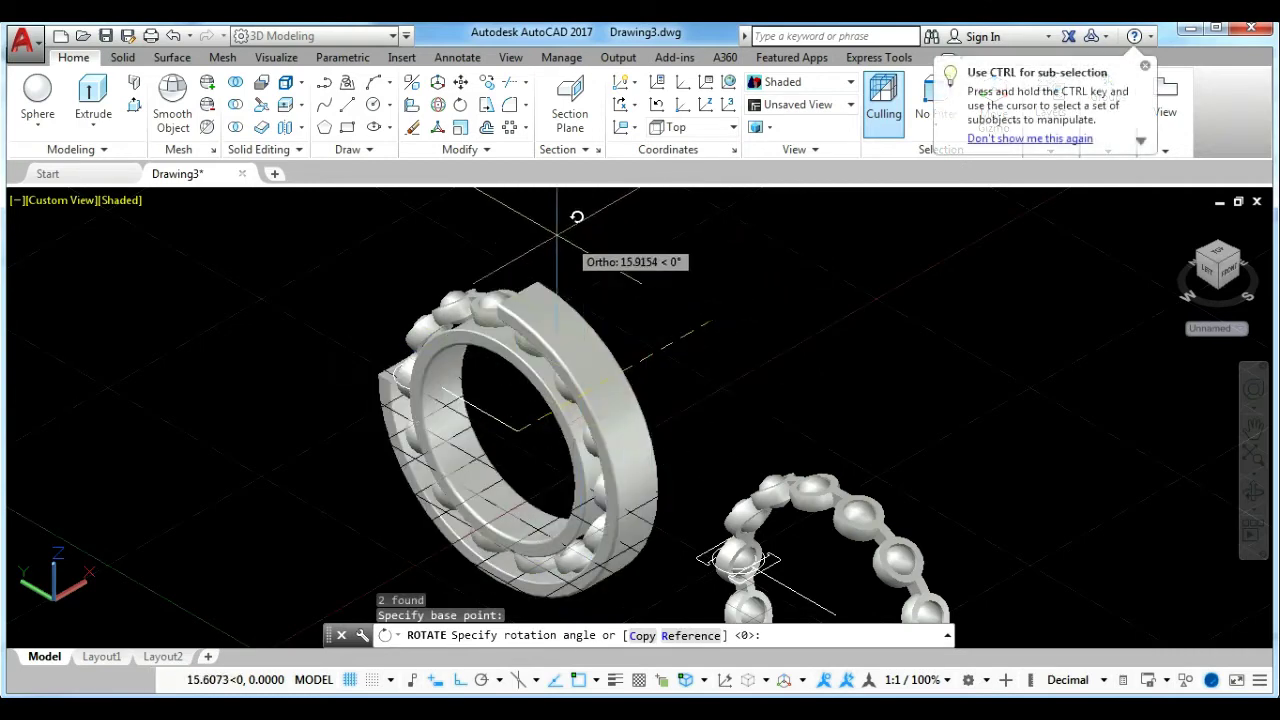
pyautogui.click(443, 388)
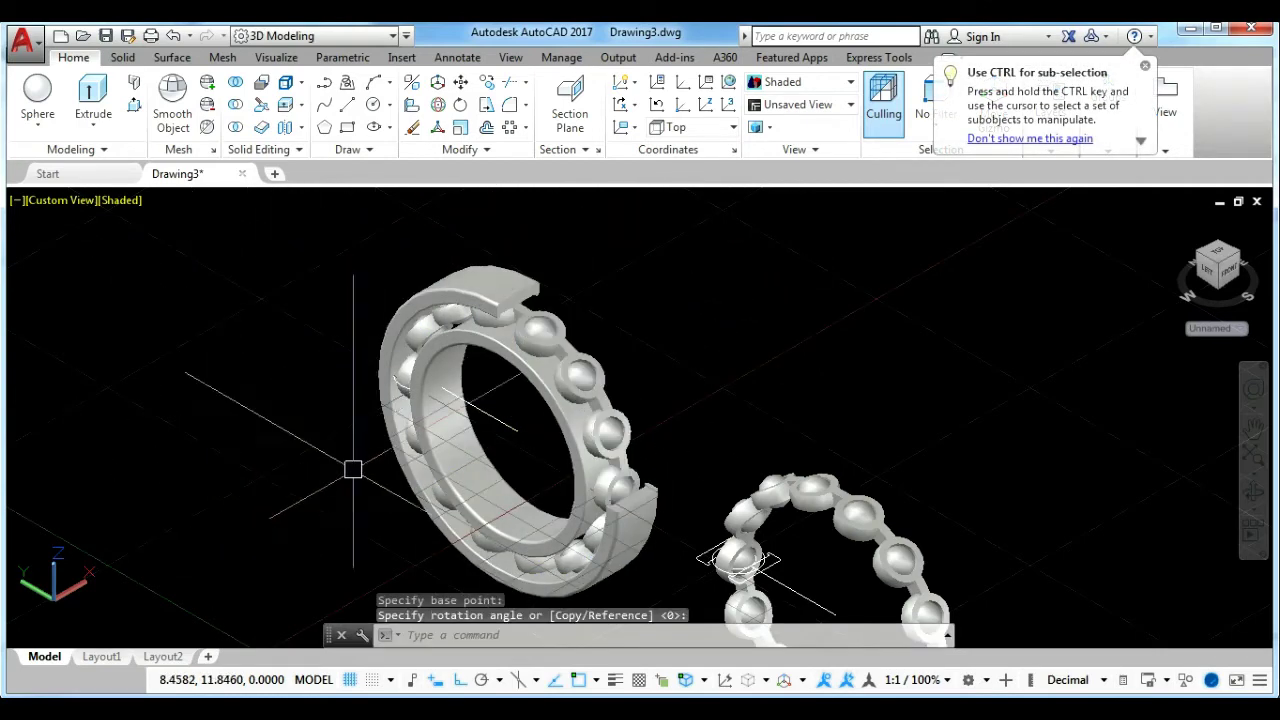
pyautogui.scroll(3, 751, 334)
pyautogui.click(623, 449)
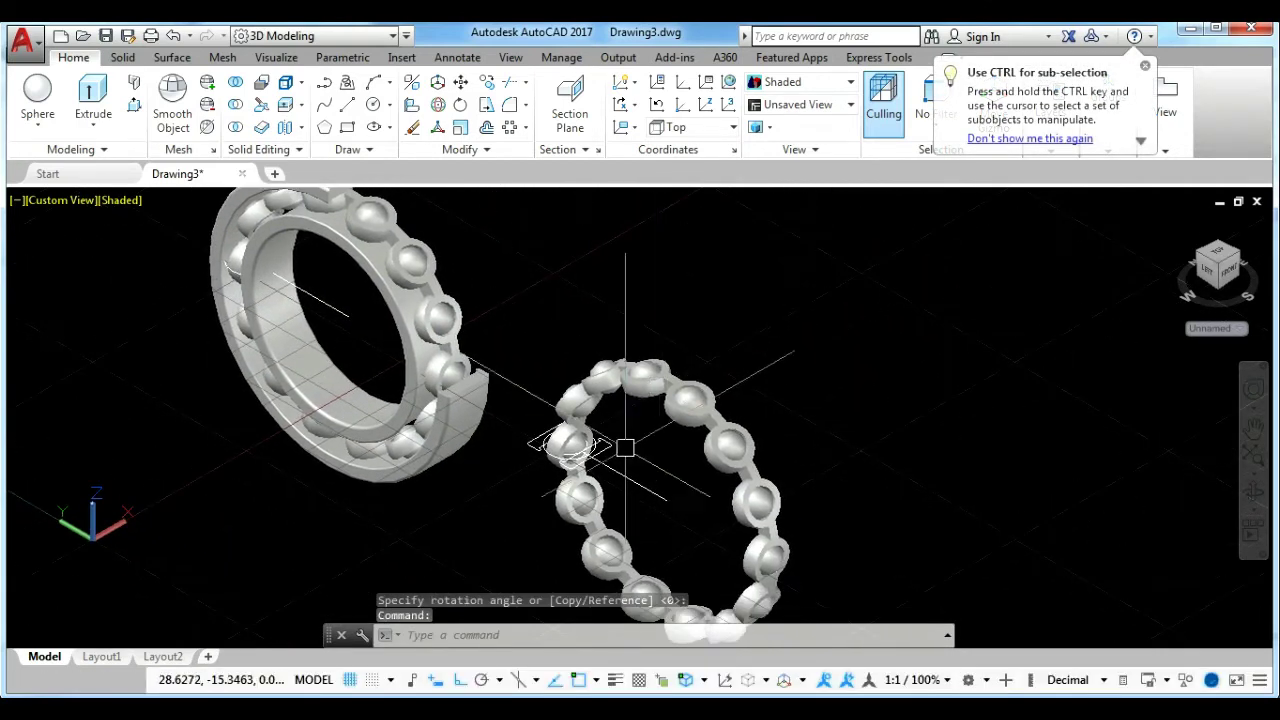
pyautogui.scroll(-2, 619, 450)
# - Revolve both race profiles of the second ring 360° with REV, then zoom out
pyautogui.write('RE')
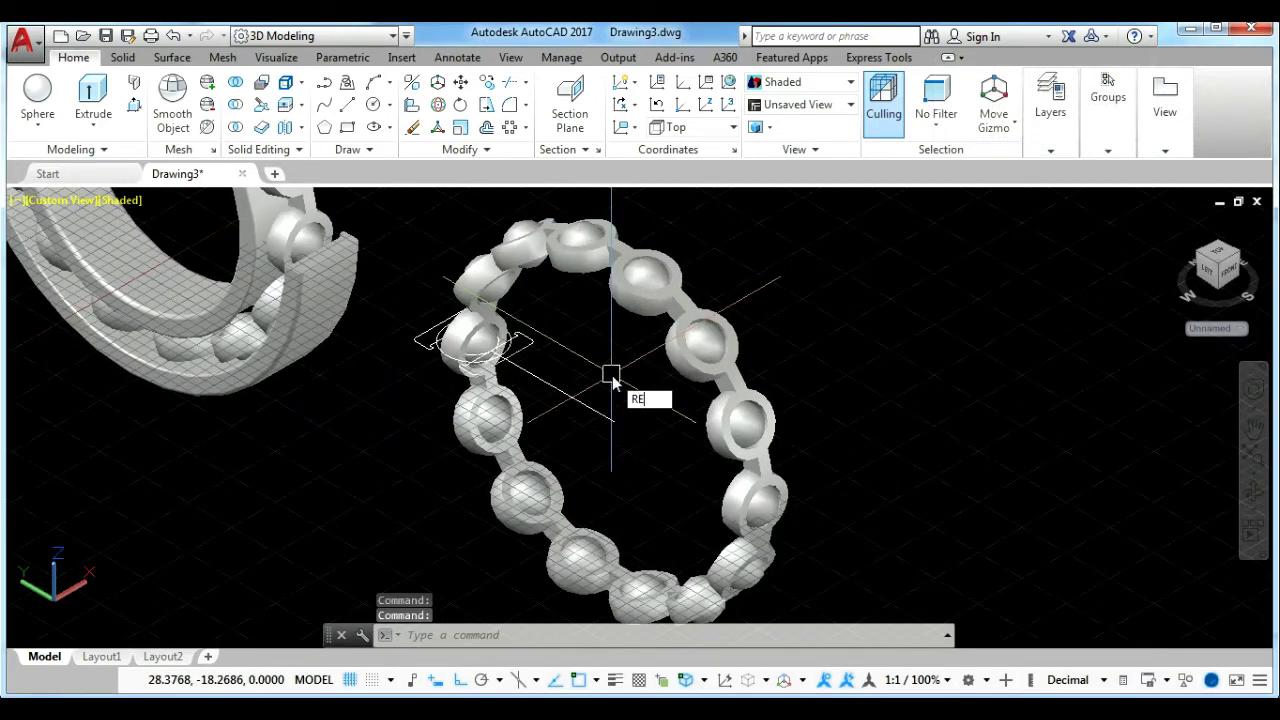
pyautogui.write('V')
pyautogui.press('Return')
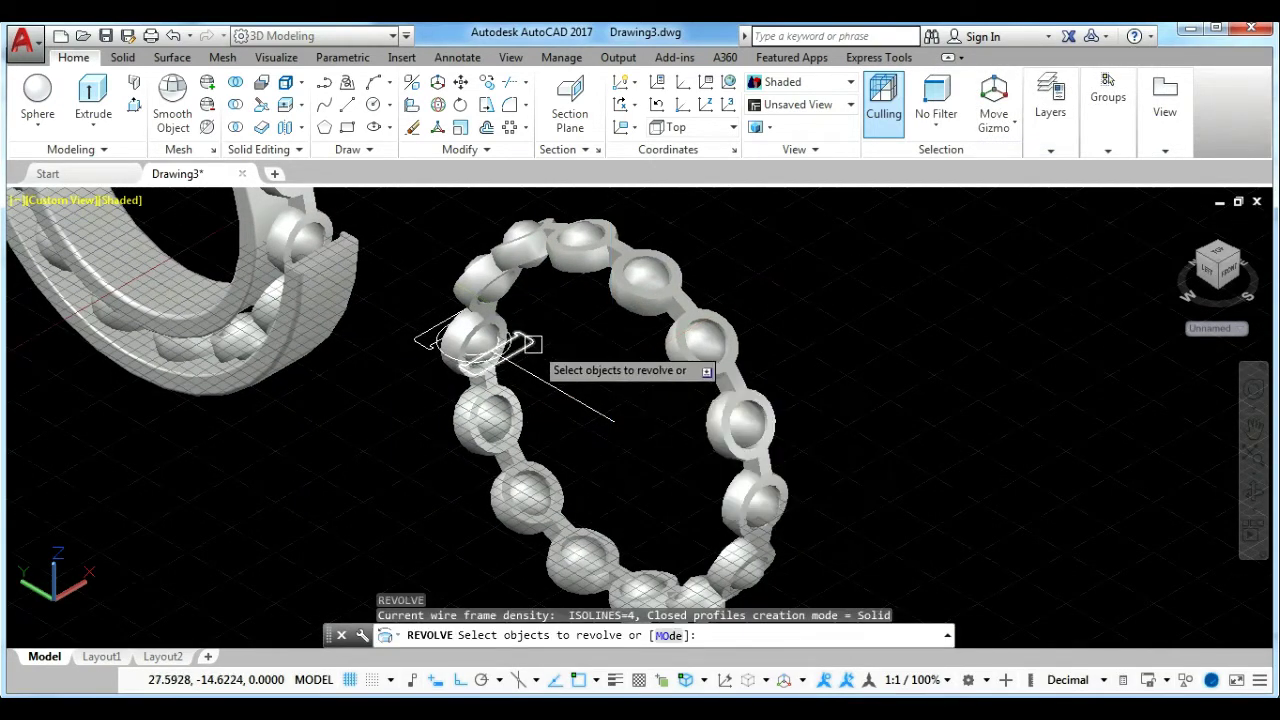
pyautogui.click(525, 347)
pyautogui.click(430, 345)
pyautogui.press('Return')
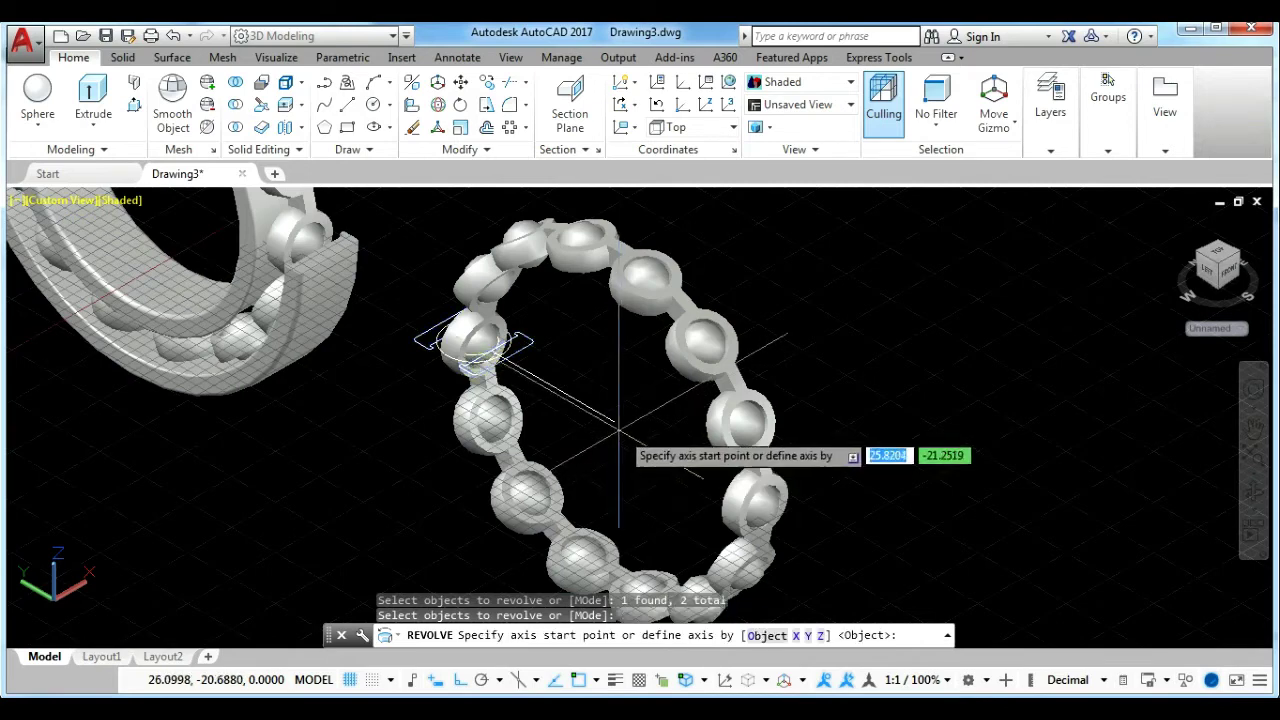
pyautogui.click(614, 421)
pyautogui.click(847, 318)
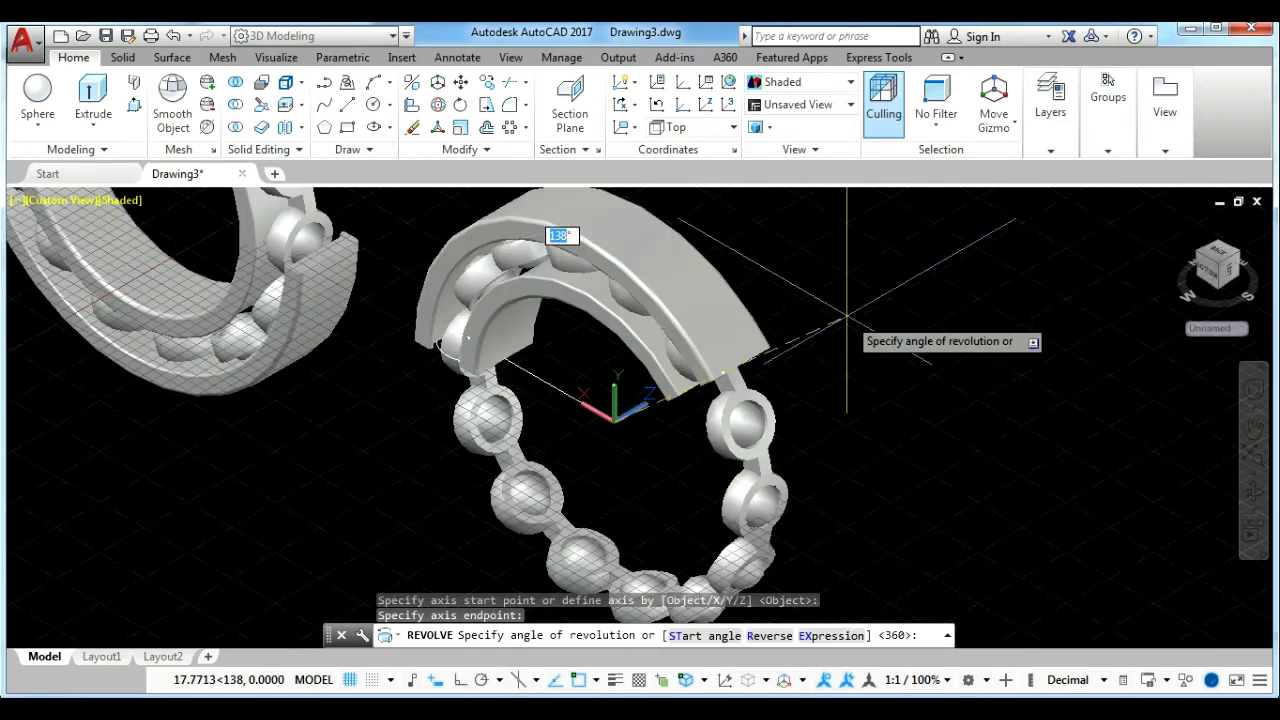
pyautogui.write('360')
pyautogui.press('Return')
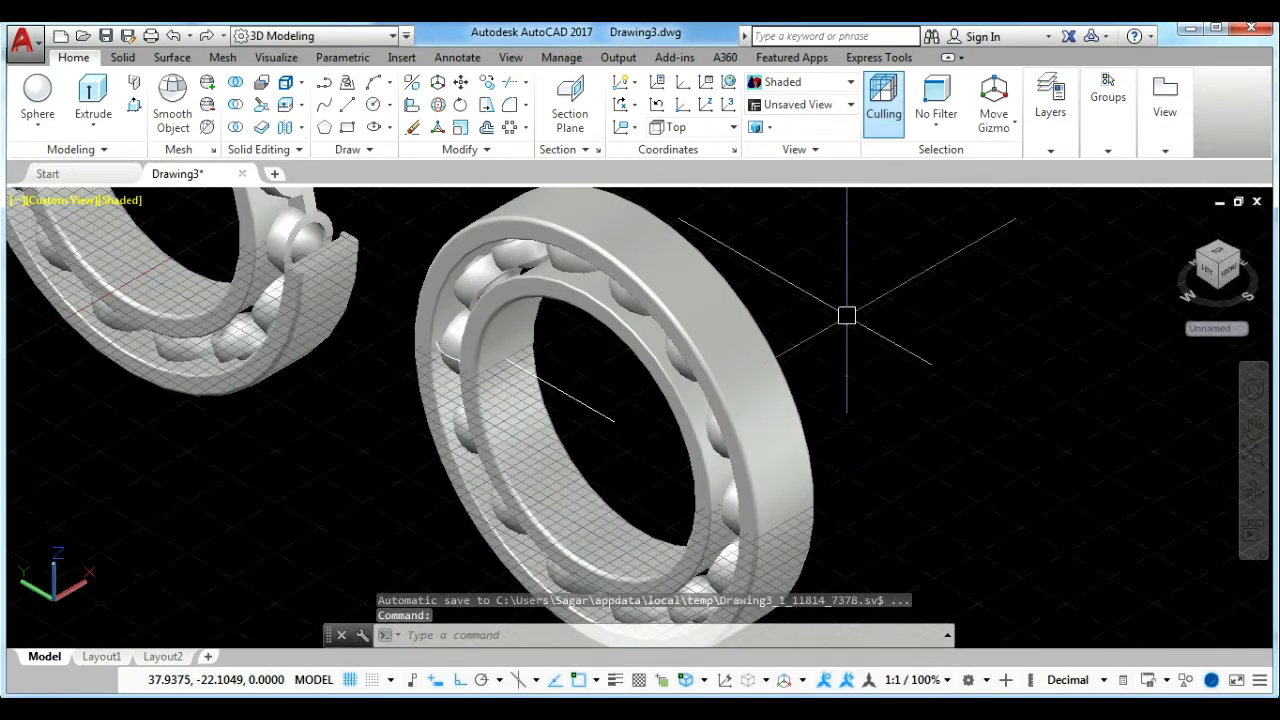
pyautogui.moveTo(831, 338)
pyautogui.mouseDown(button='middle')
pyautogui.moveTo(857, 366)
pyautogui.moveTo(817, 410)
pyautogui.mouseUp(button='middle')
pyautogui.scroll(-2, 857, 366)
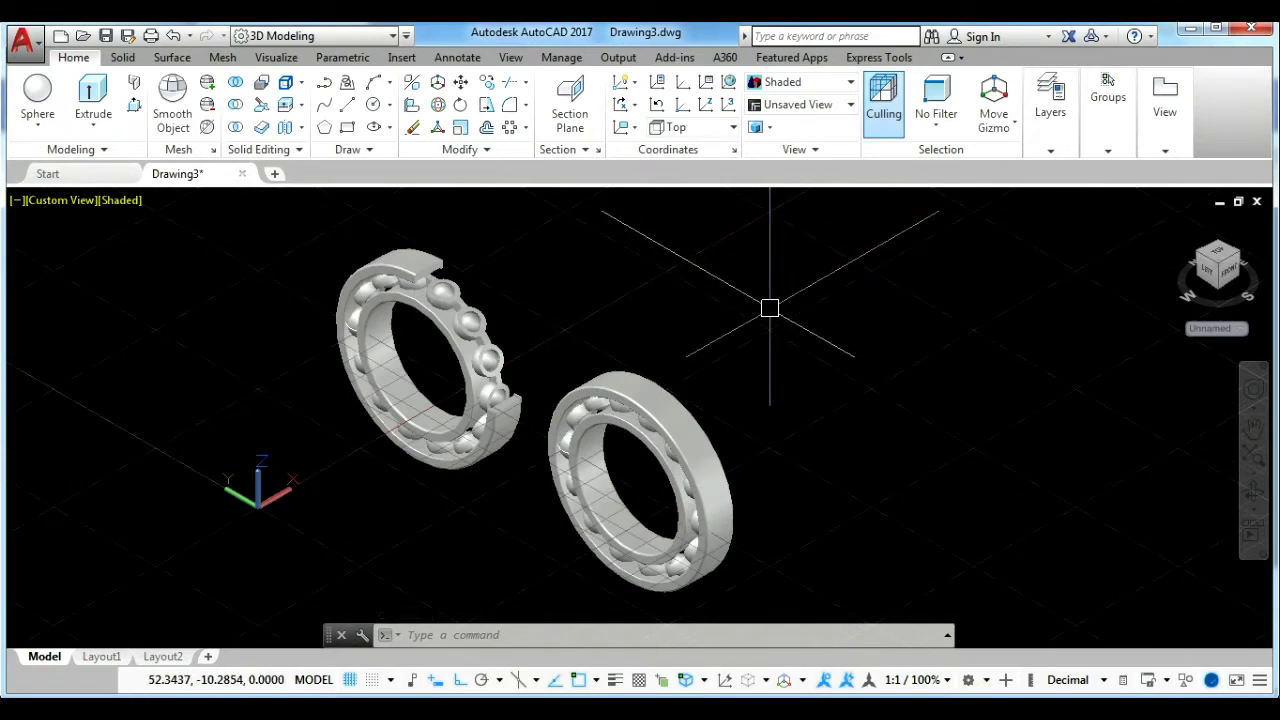
# - In Top view, window-zoom around the two rings and centre them
pyautogui.click(69, 206)
pyautogui.click(111, 249)
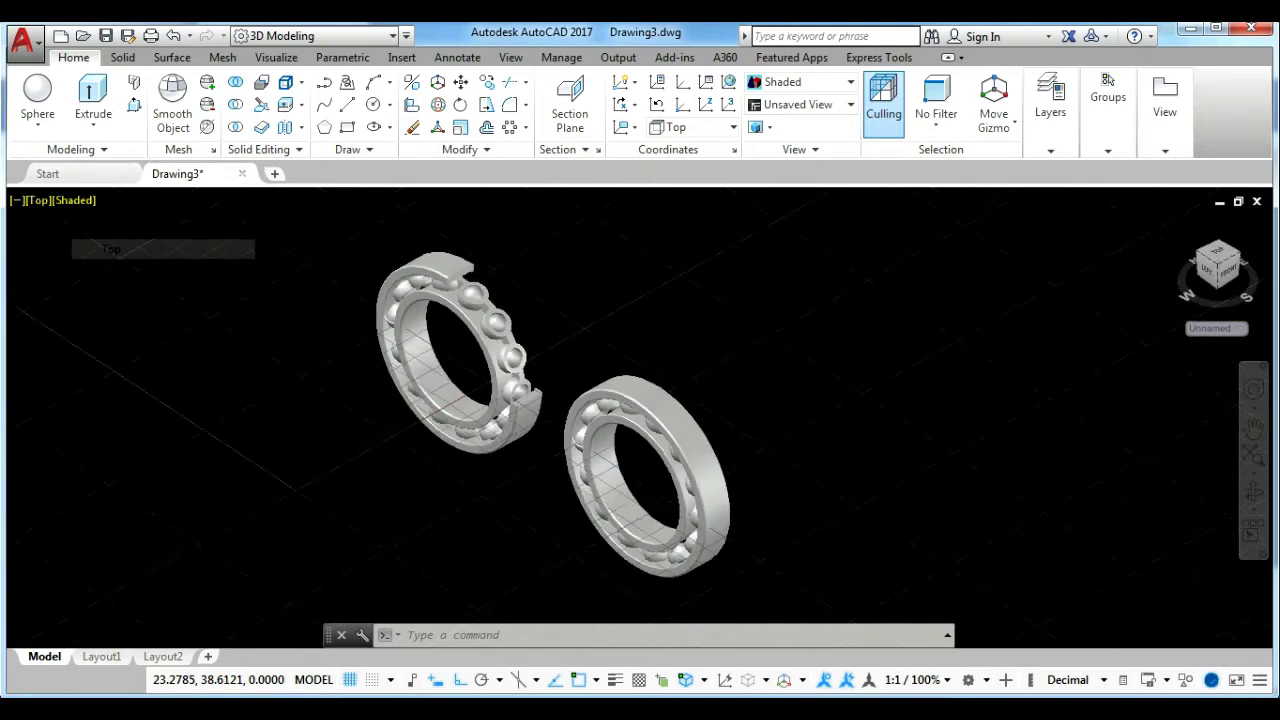
pyautogui.write('z')
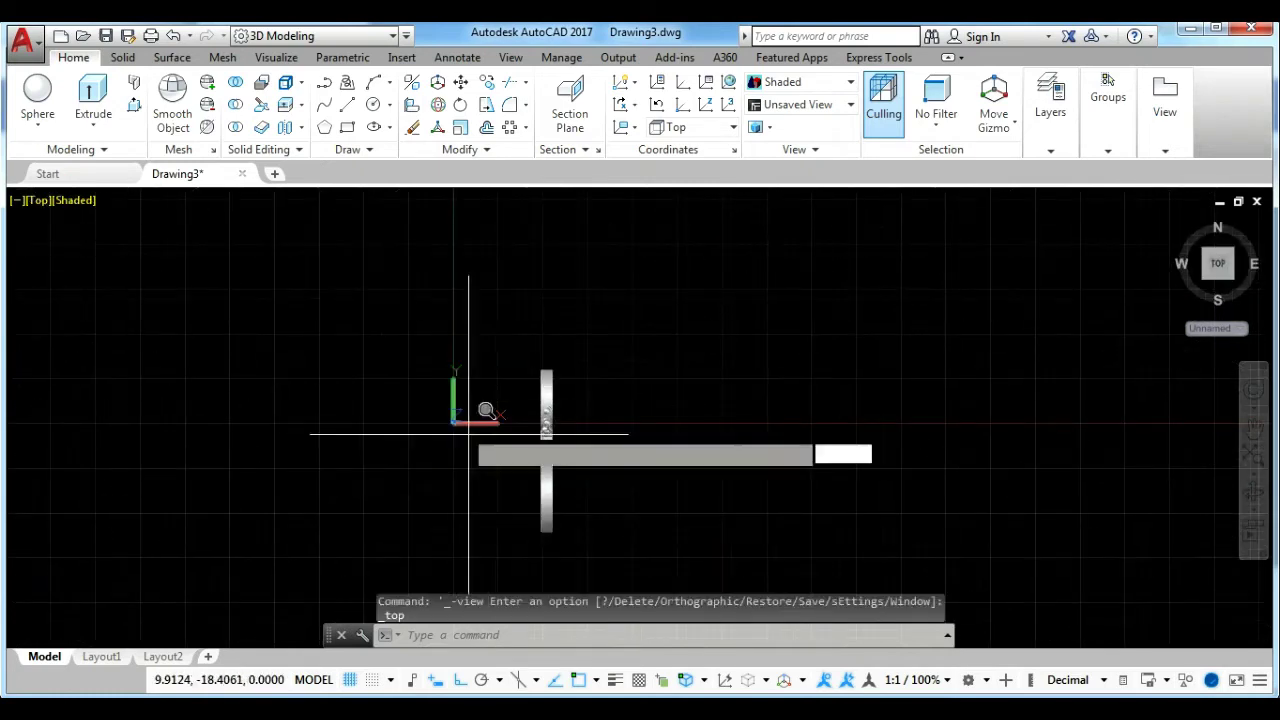
pyautogui.press('Return')
pyautogui.click(451, 349)
pyautogui.click(662, 521)
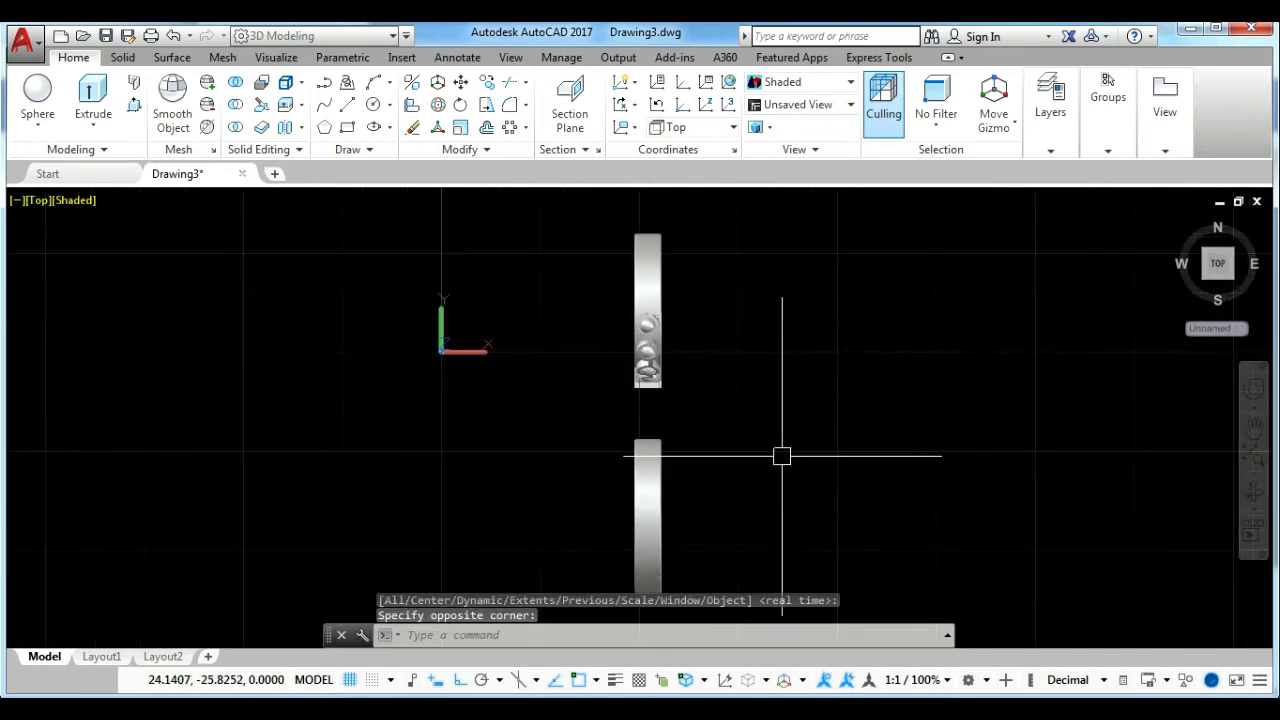
pyautogui.moveTo(783, 451); pyautogui.dragTo(666, 428, button='middle')
# - Move the lower ring to the right
pyautogui.click(476, 390)
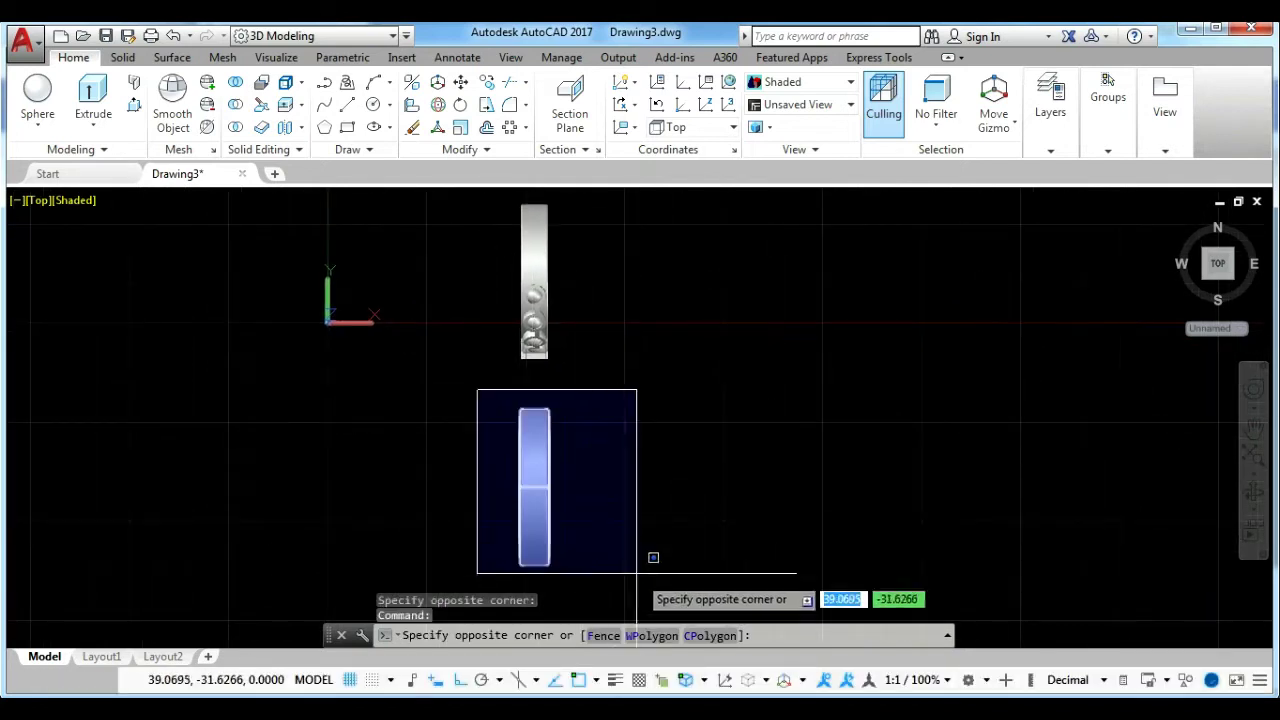
pyautogui.click(651, 556)
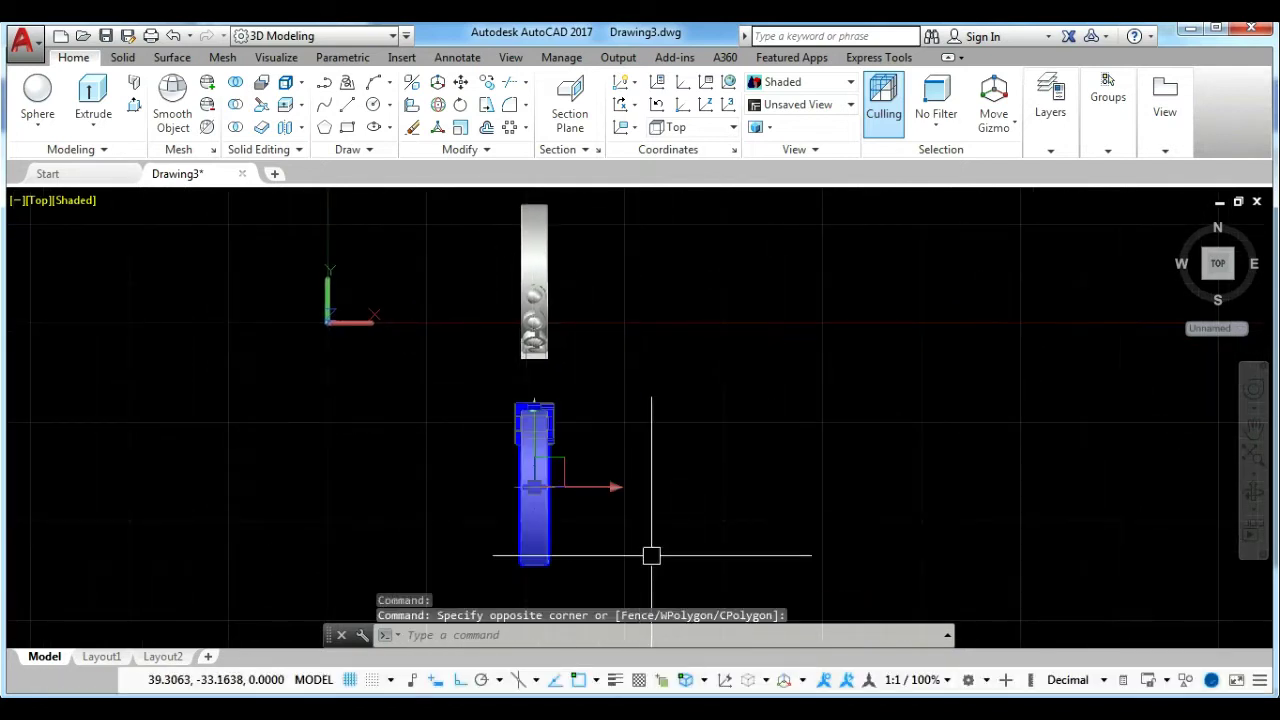
pyautogui.write('m')
pyautogui.press('Return')
pyautogui.click(845, 410)
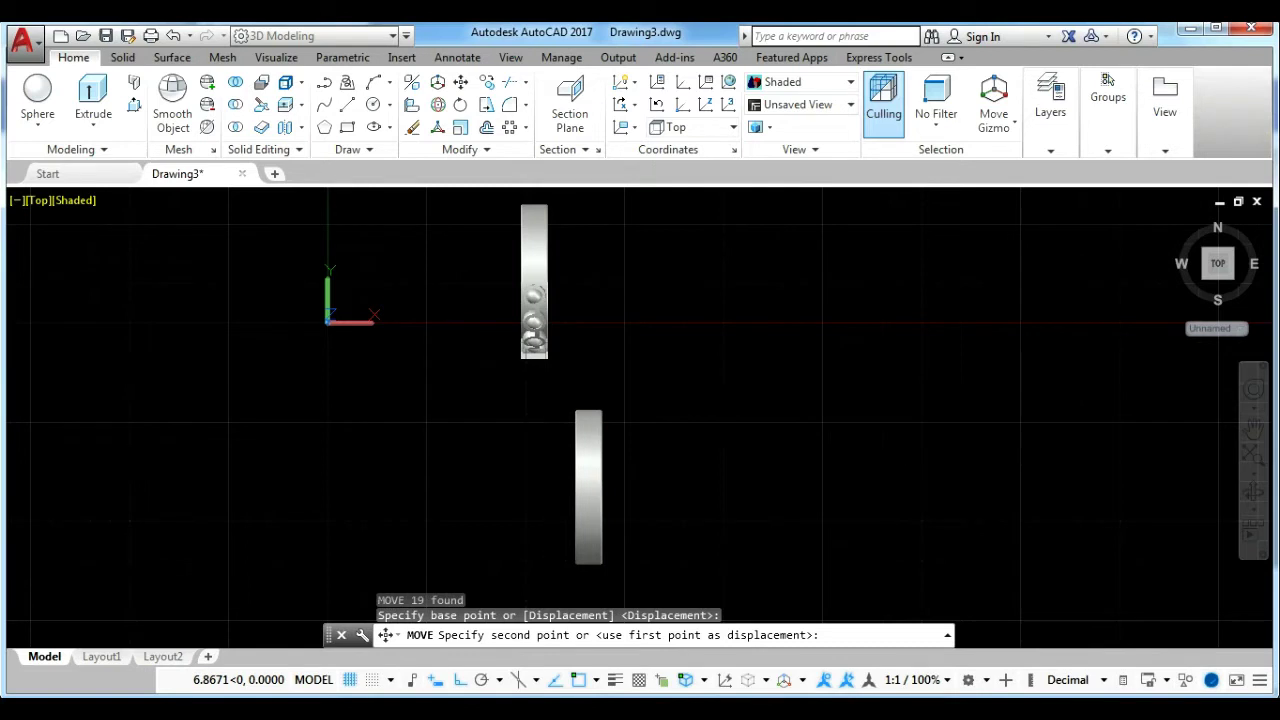
pyautogui.press('Escape')
# - Copy the ring up and to the right with Ortho off, making a third bearing
pyautogui.click(570, 400)
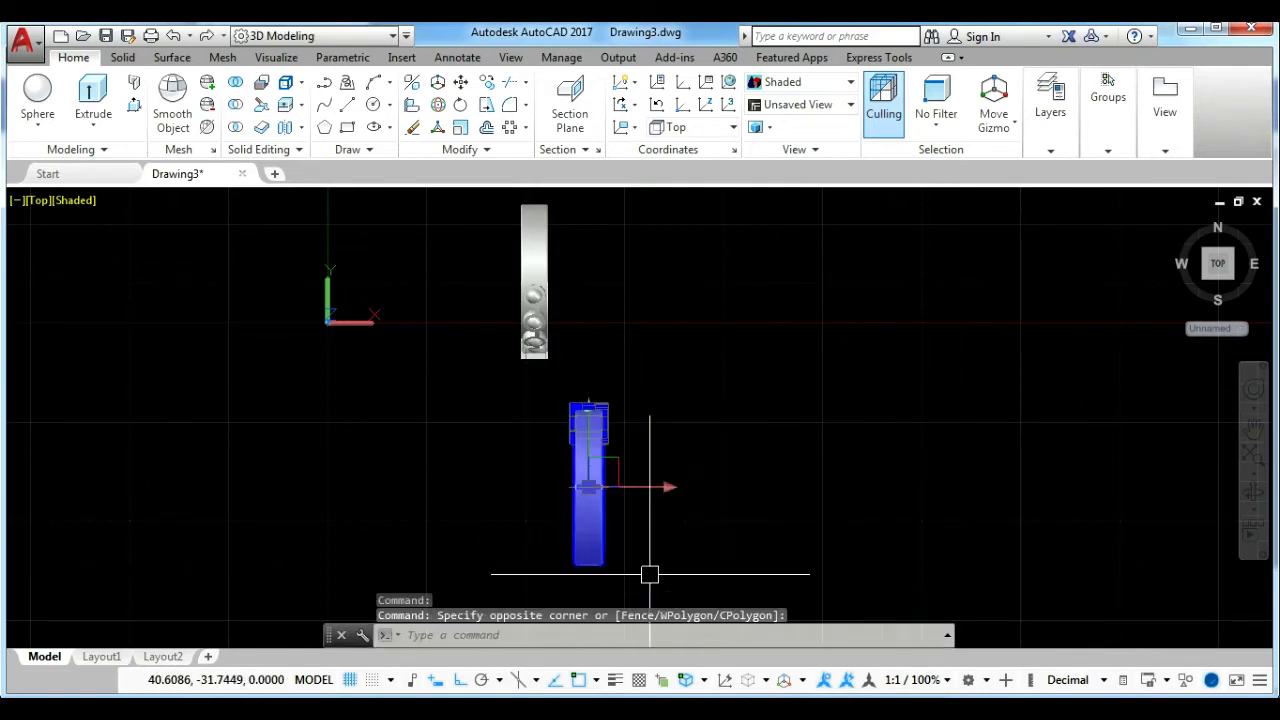
pyautogui.write('o')
pyautogui.press('Return')
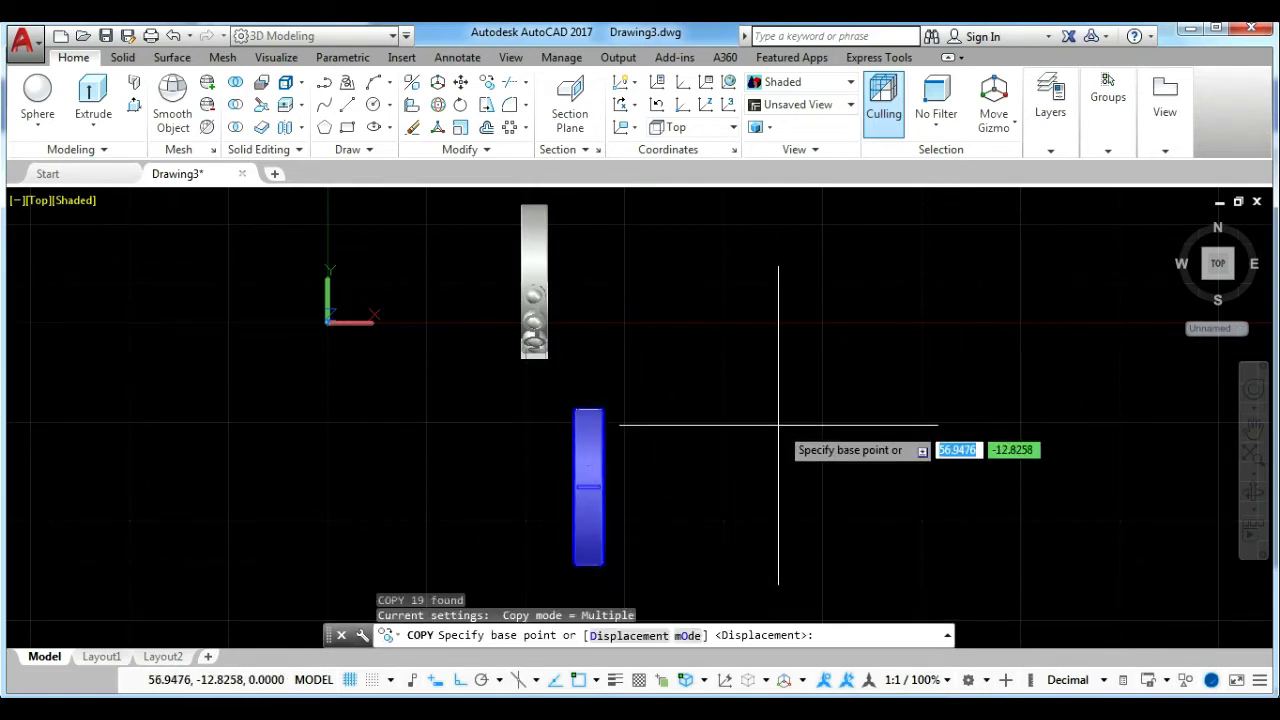
pyautogui.click(779, 424)
pyautogui.press('F8')
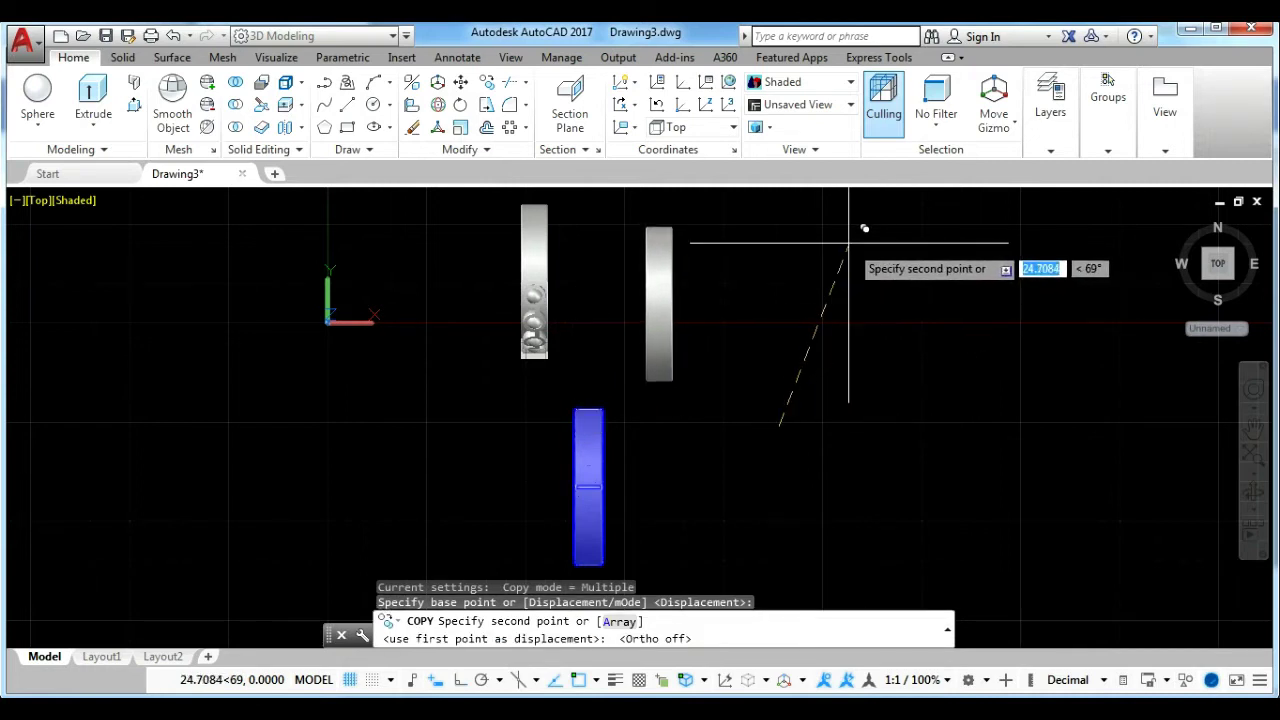
pyautogui.click(850, 242)
pyautogui.press('Escape')
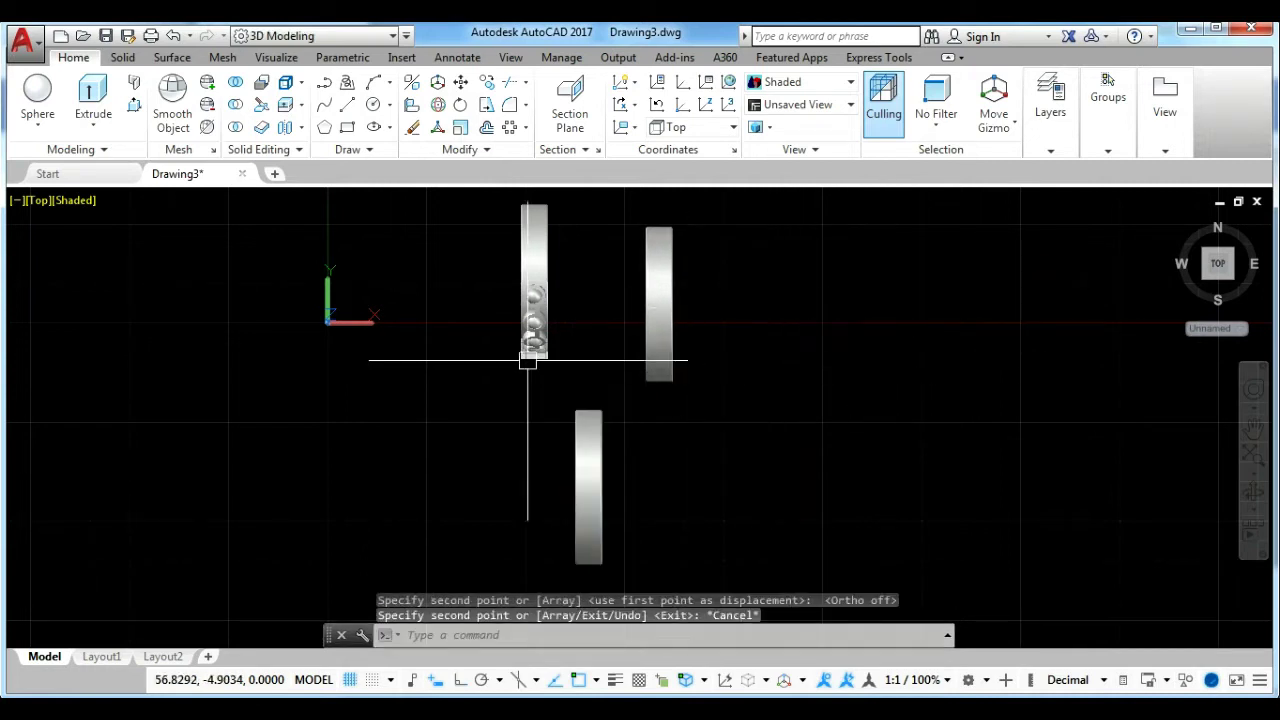
pyautogui.click(36, 201)
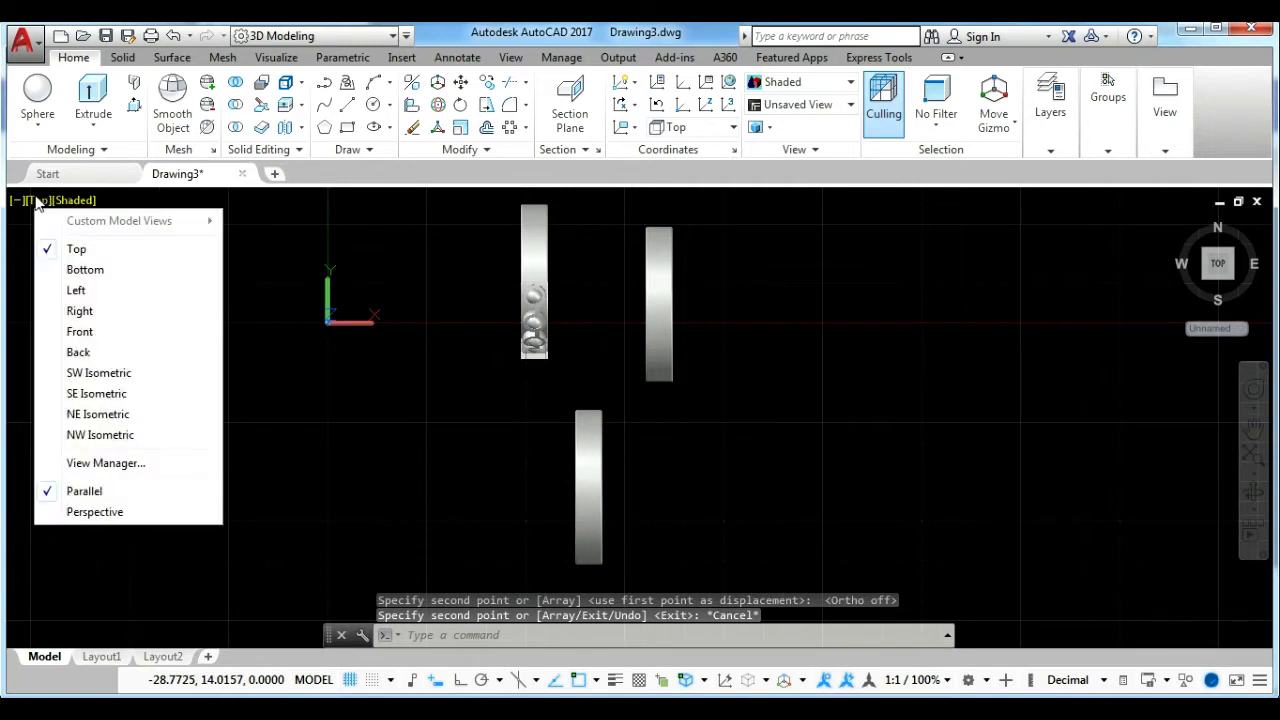
# - From the Front view, rotate the middle ring 90° with Ortho on, then return to Top view
pyautogui.click(80, 331)
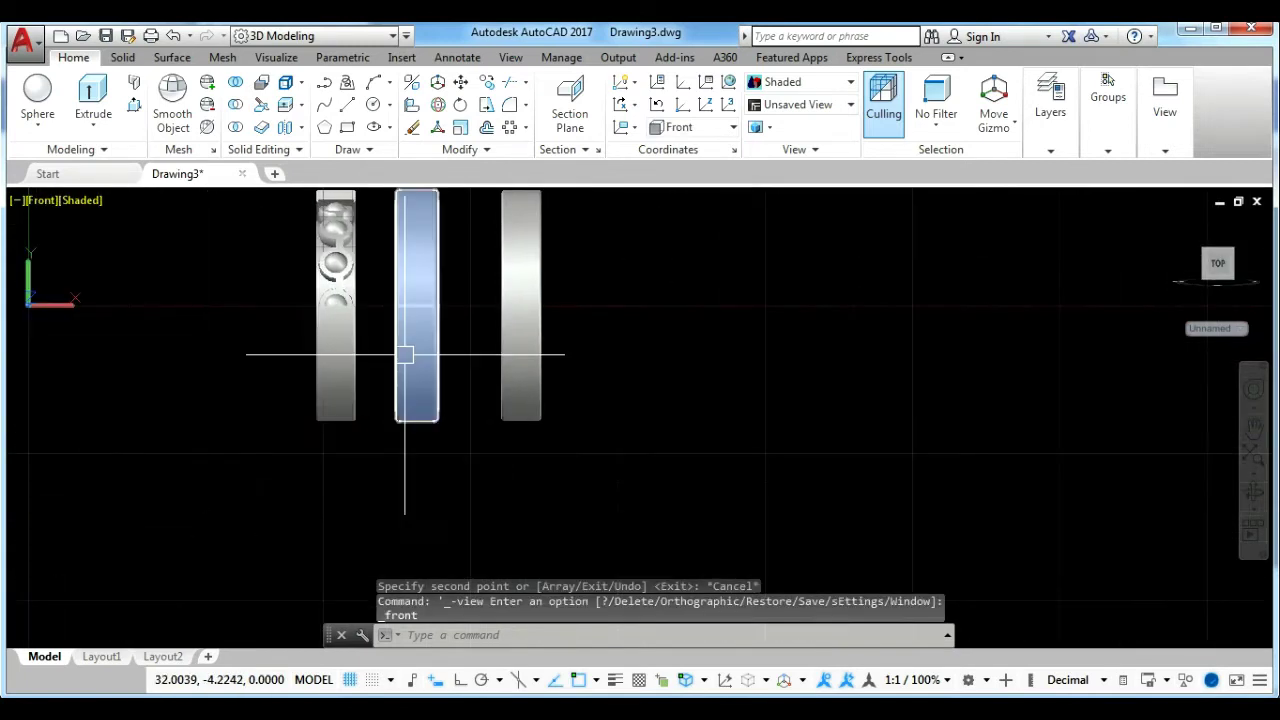
pyautogui.moveTo(420, 354); pyautogui.dragTo(470, 421, button='middle')
pyautogui.click(443, 232)
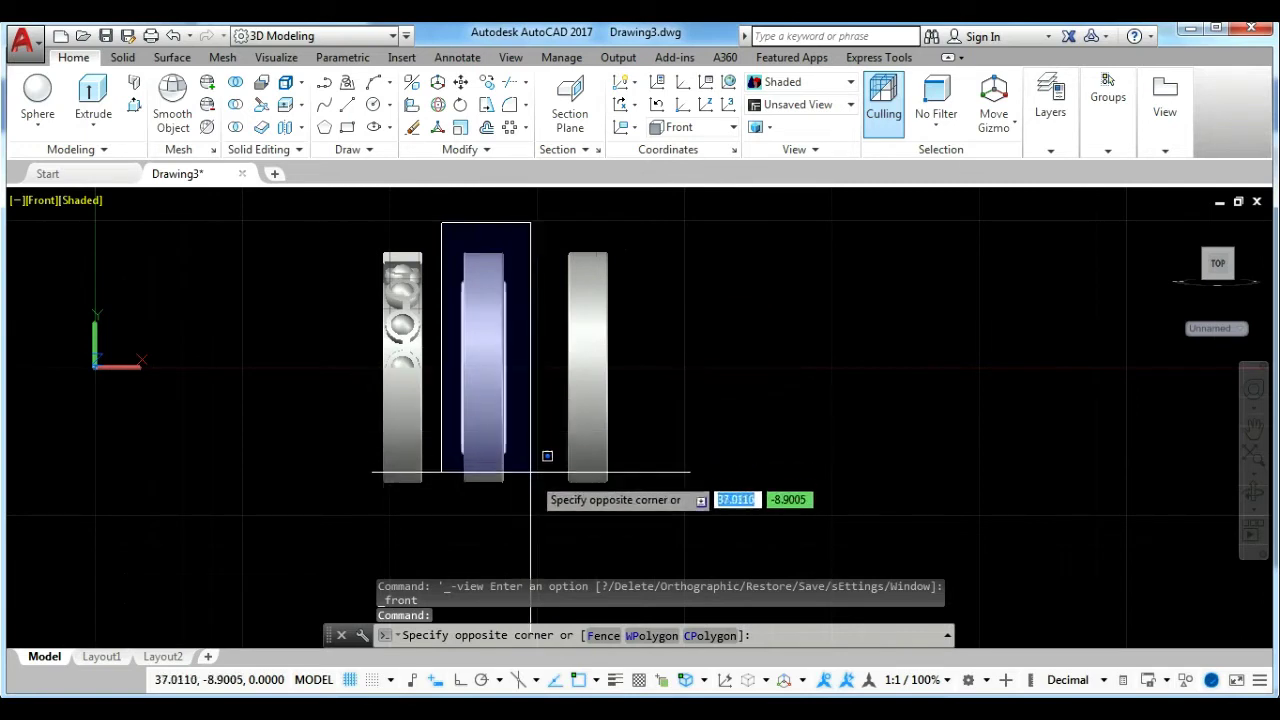
pyautogui.click(533, 519)
pyautogui.write('RO')
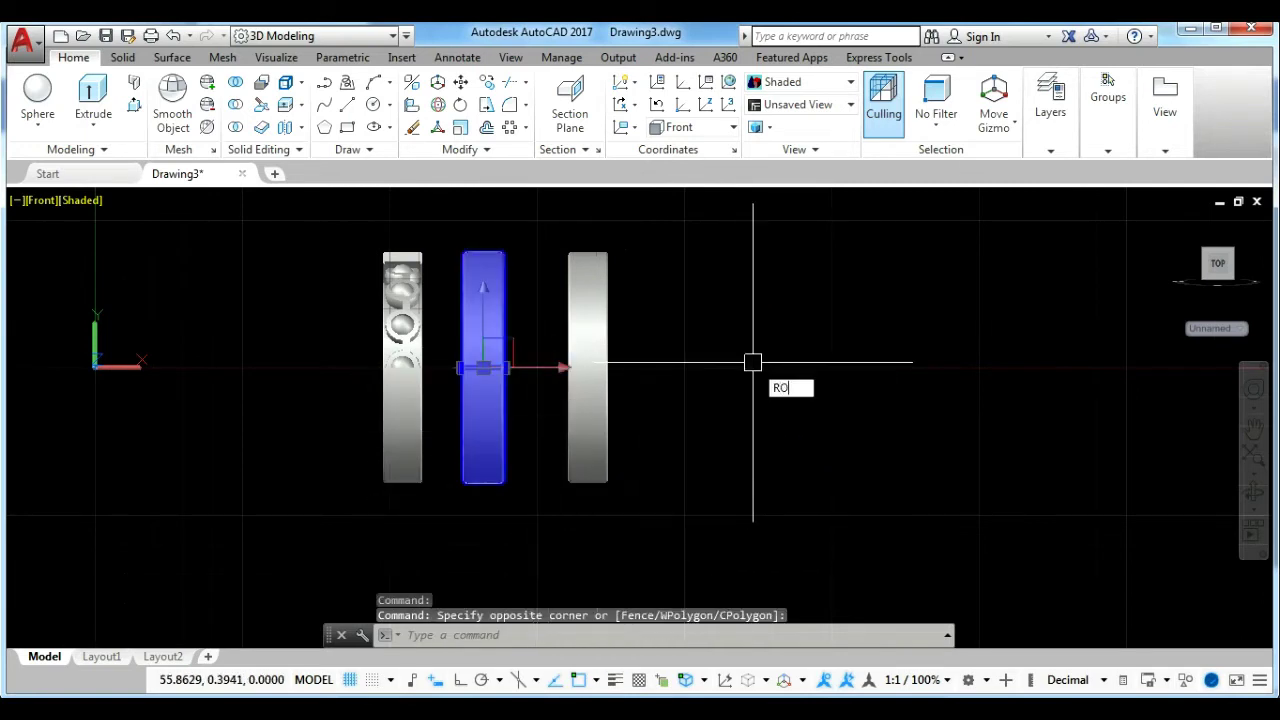
pyautogui.press('Return')
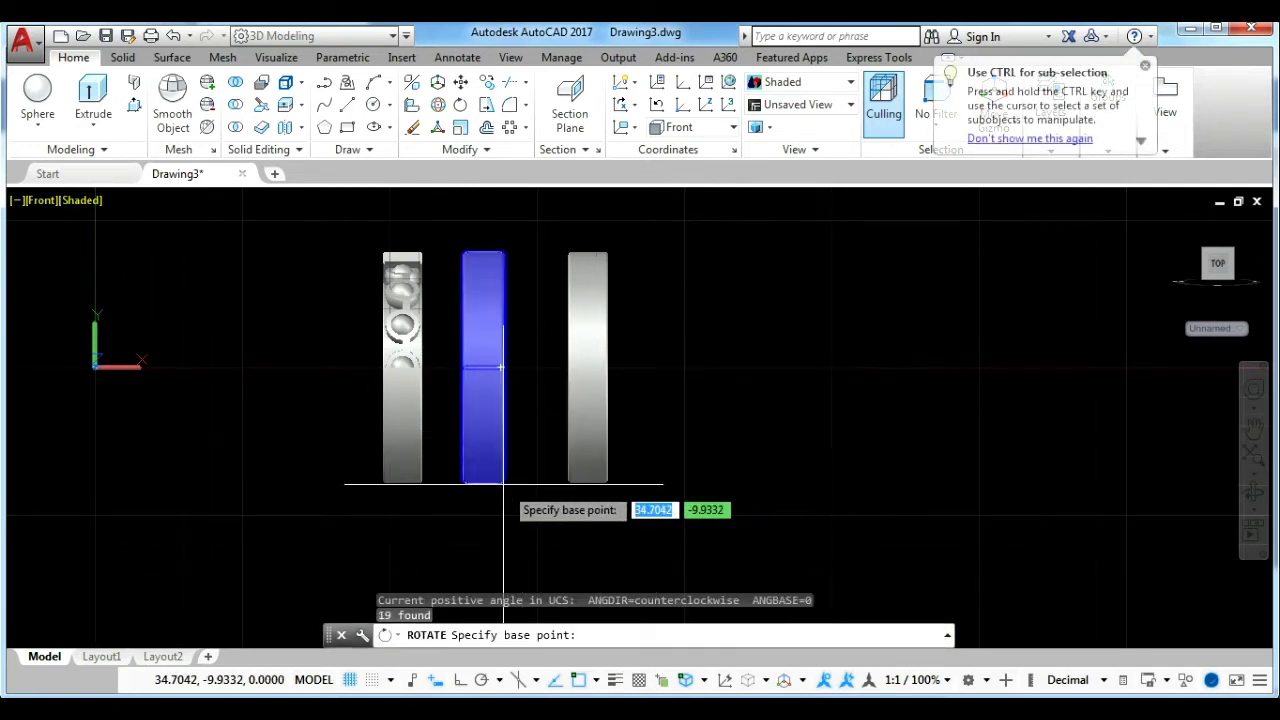
pyautogui.click(502, 484)
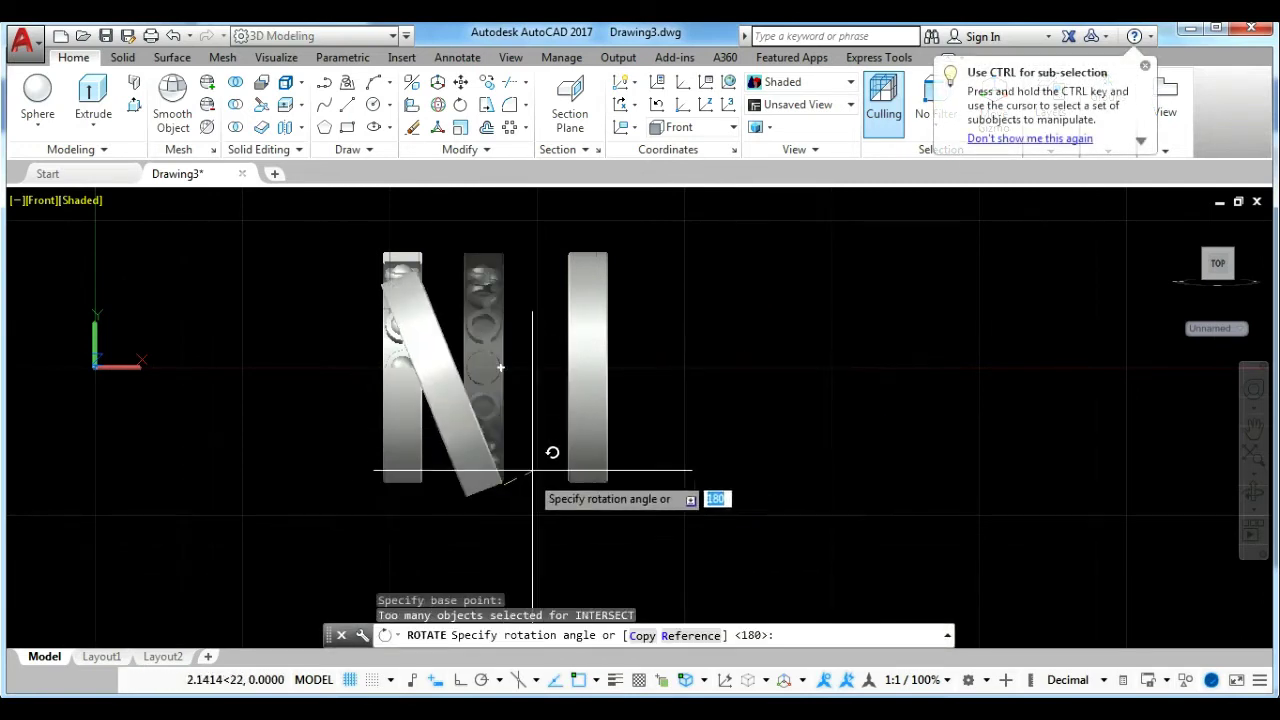
pyautogui.press('F8')
pyautogui.click(500, 368)
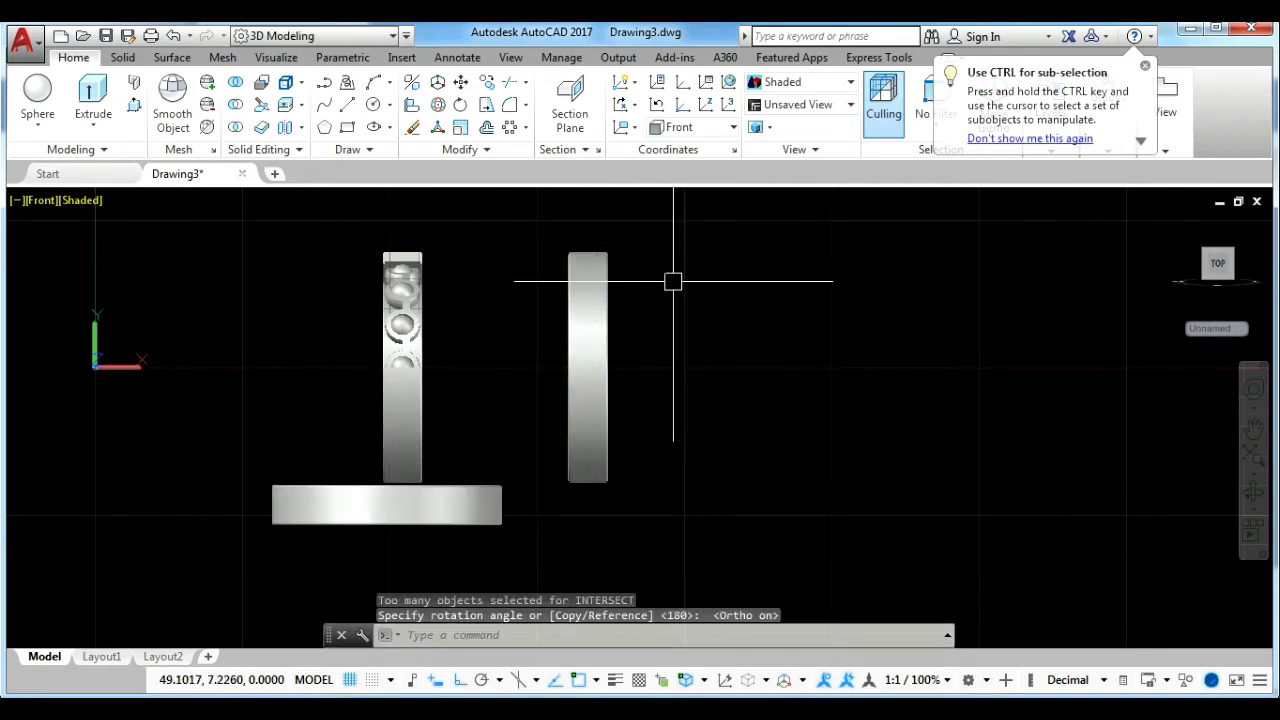
pyautogui.click(42, 201)
pyautogui.click(80, 249)
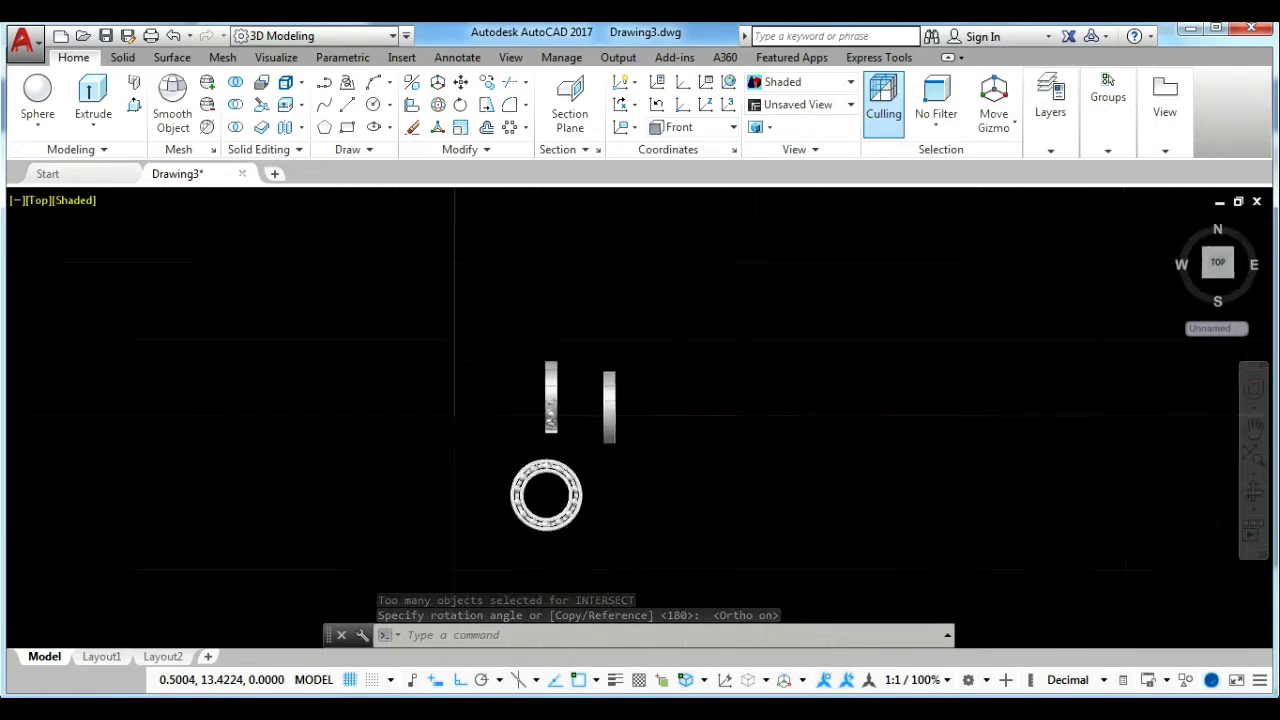
# - Move the right ring slightly down and left with Ortho off
pyautogui.click(585, 375)
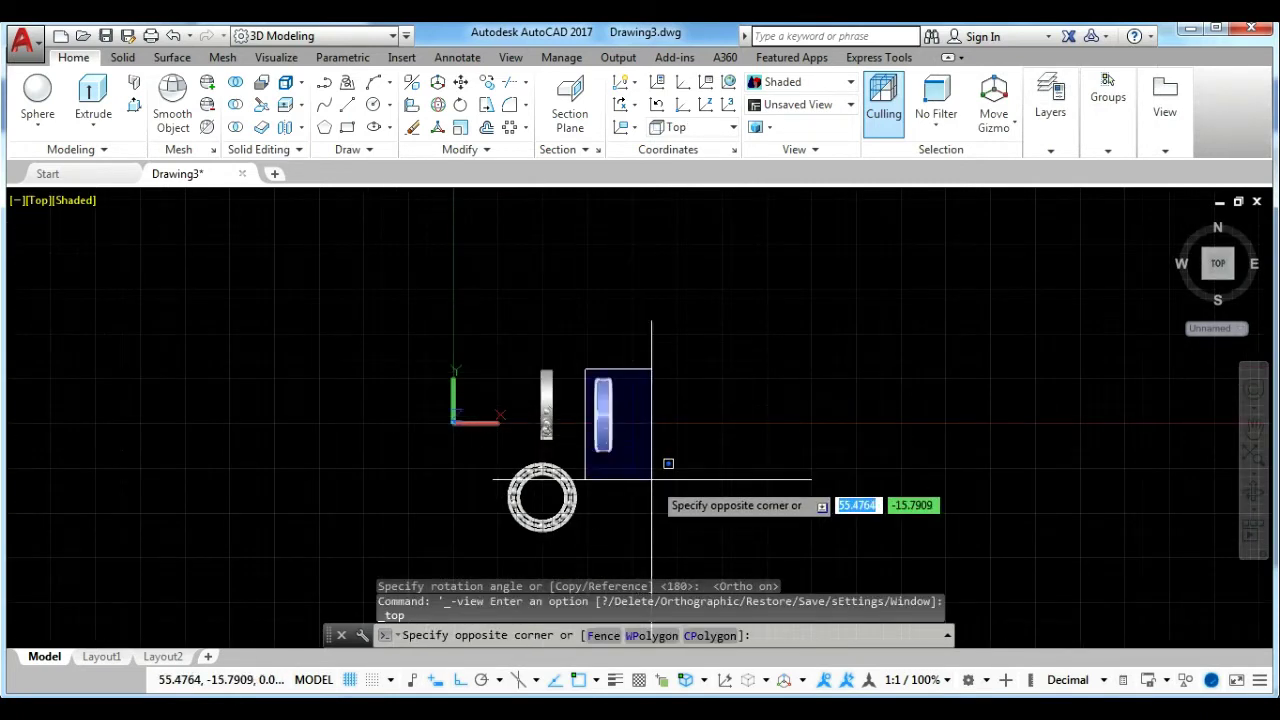
pyautogui.click(668, 462)
pyautogui.press('Return')
pyautogui.click(727, 350)
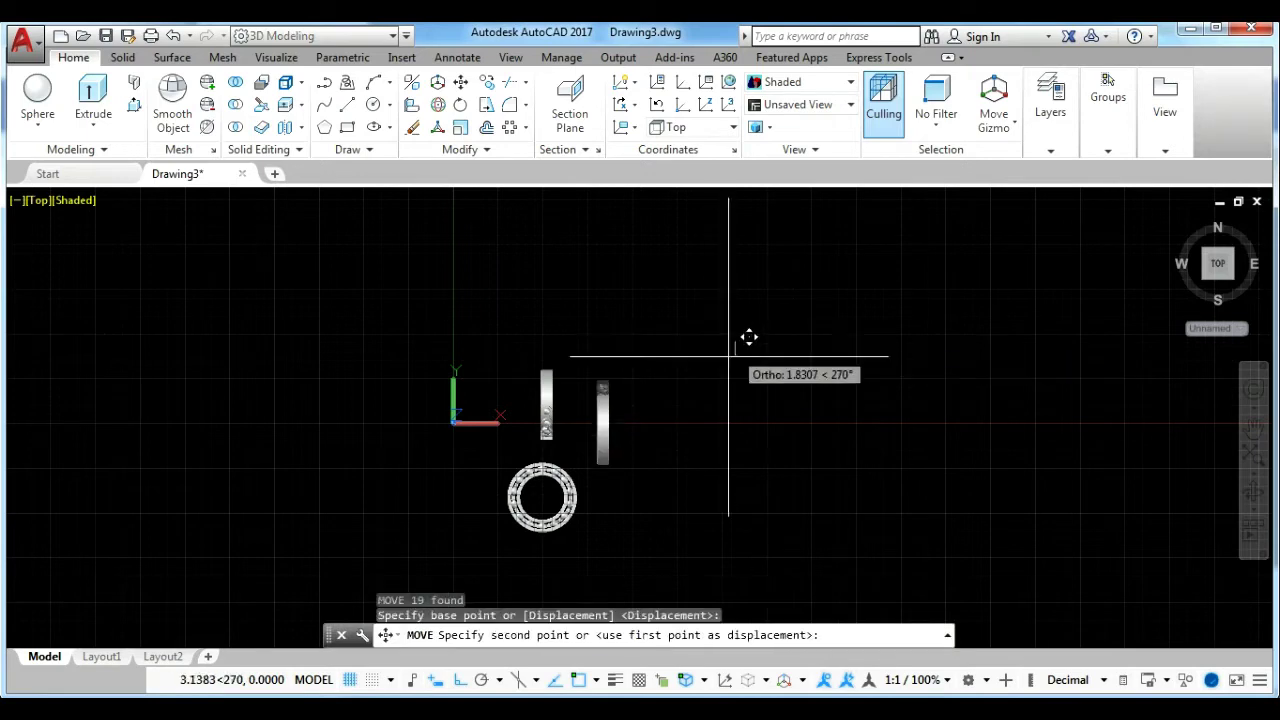
pyautogui.press('F8')
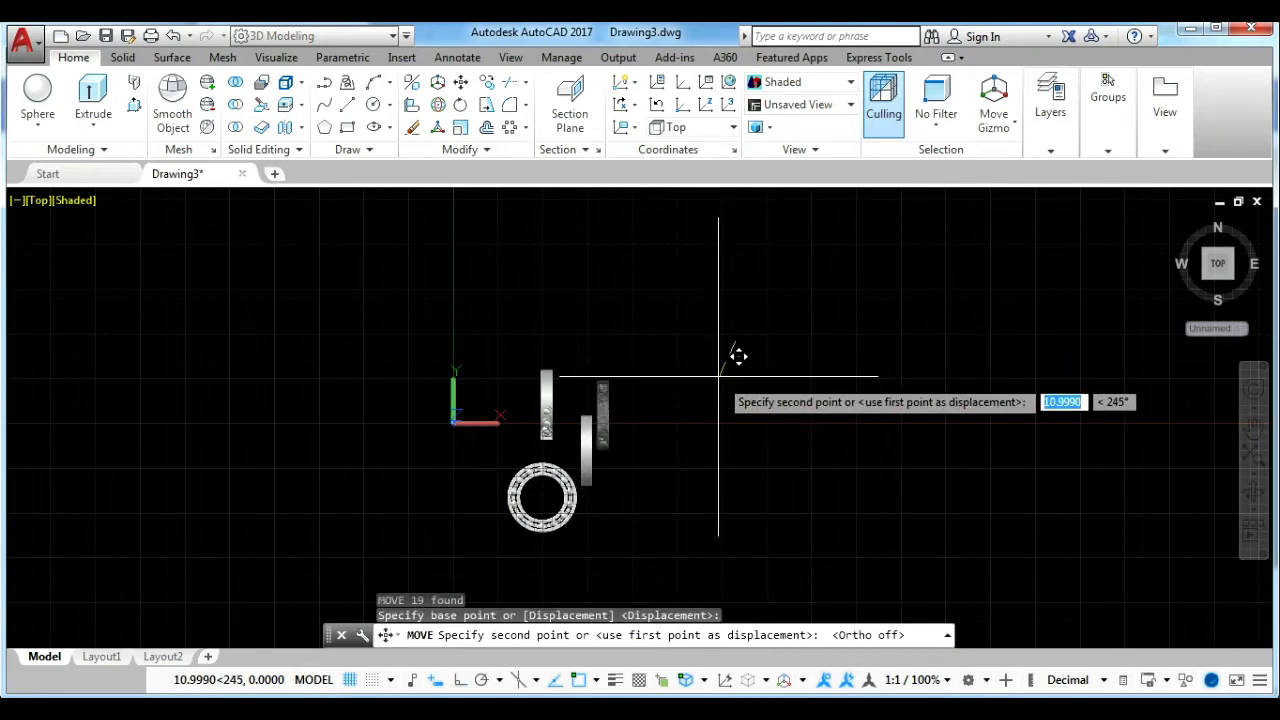
pyautogui.click(718, 376)
# - Window-zoom onto the bearings and rotate the right ring to a diagonal tilt
pyautogui.write('z')
pyautogui.press('Return')
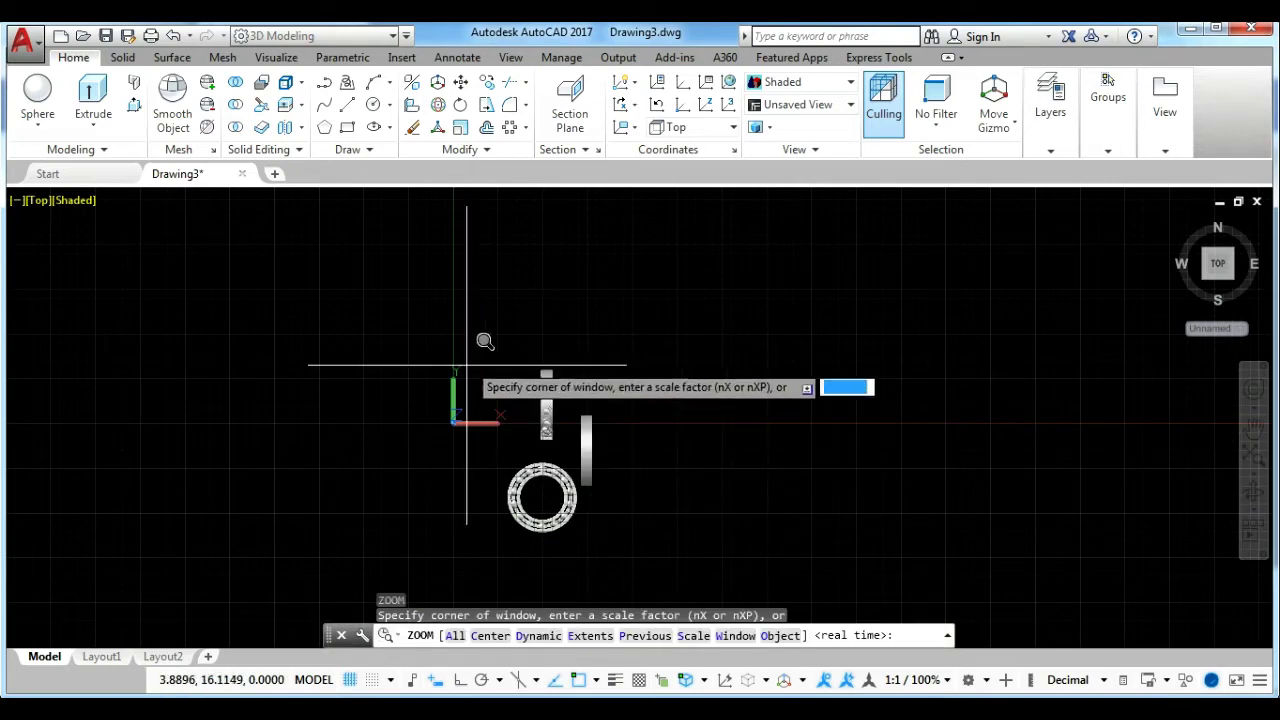
pyautogui.click(457, 337)
pyautogui.click(655, 550)
pyautogui.click(680, 513)
pyautogui.write('RO')
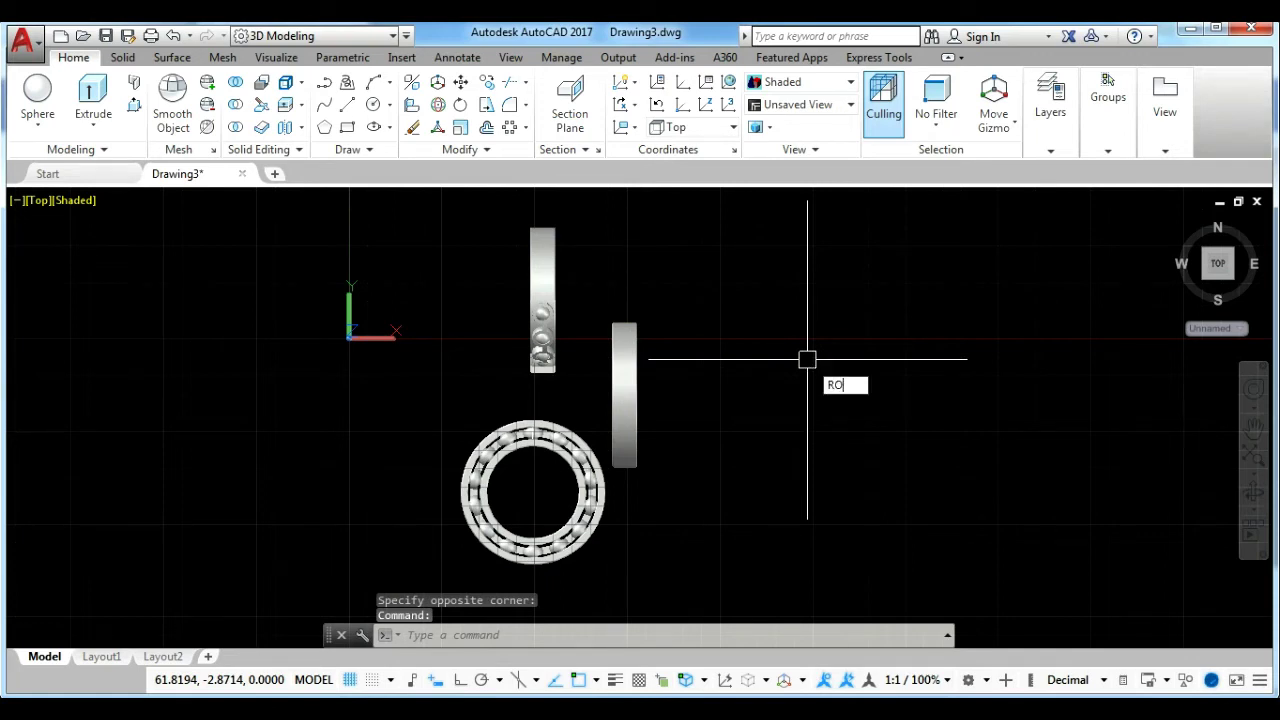
pyautogui.press('Return')
pyautogui.press('Return')
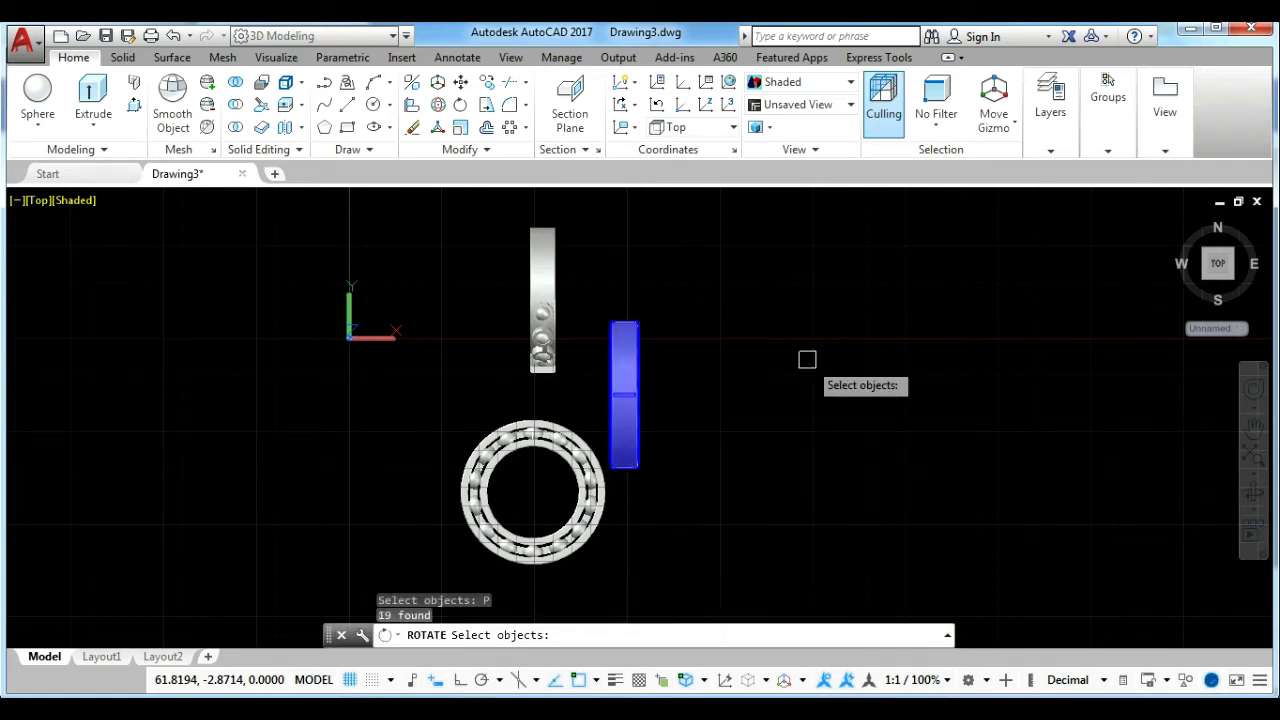
pyautogui.press('Return')
pyautogui.click(624, 396)
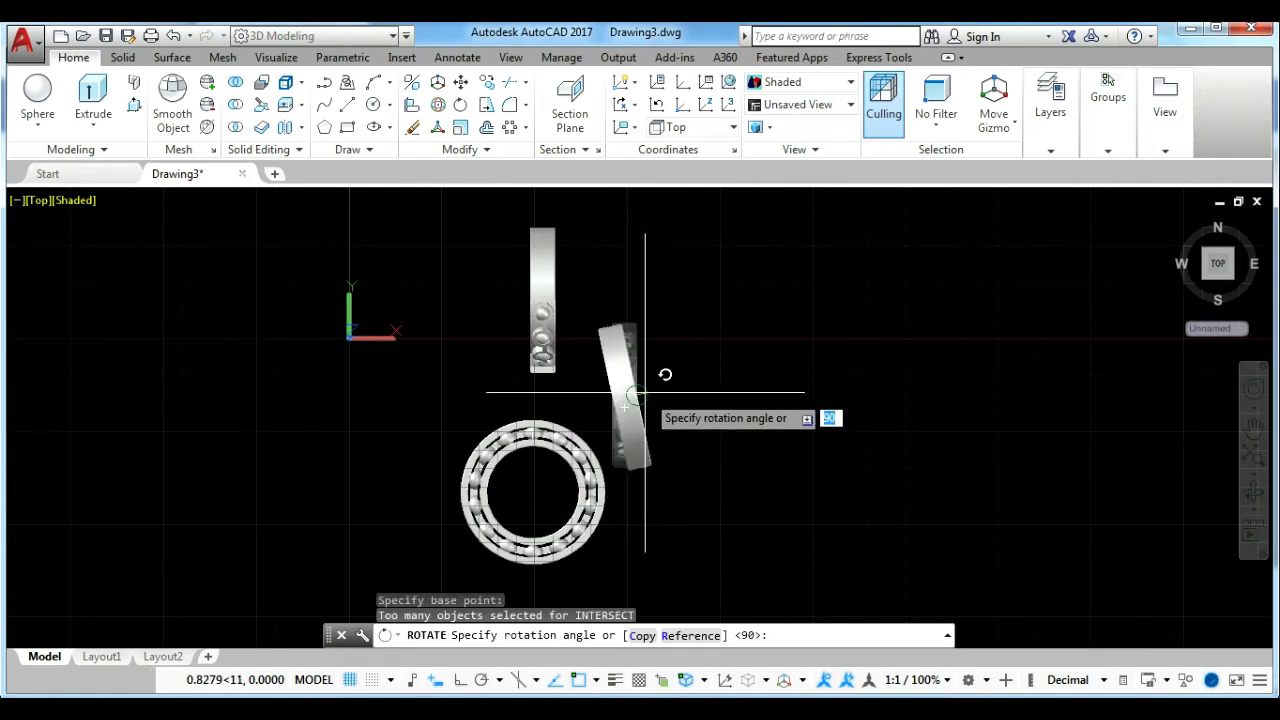
pyautogui.click(727, 321)
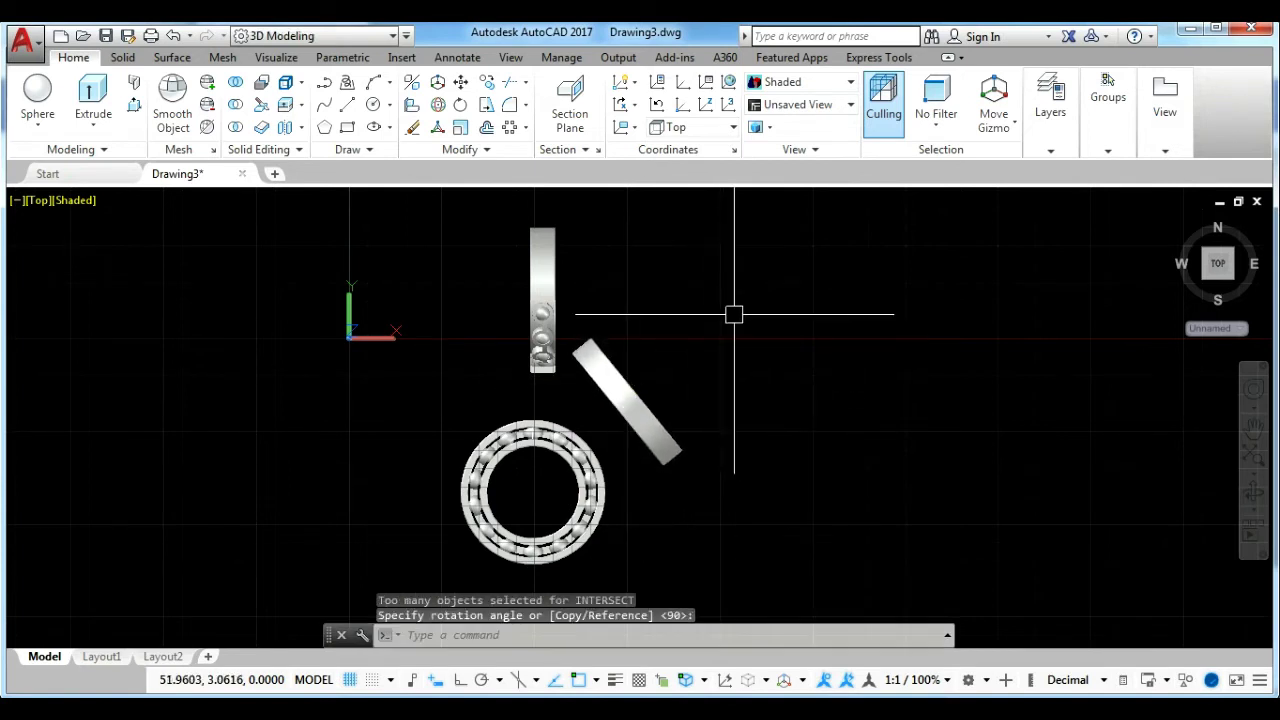
# - Nudge the tilted ring slightly down and left using the Previous selection
pyautogui.write('m')
pyautogui.press('Return')
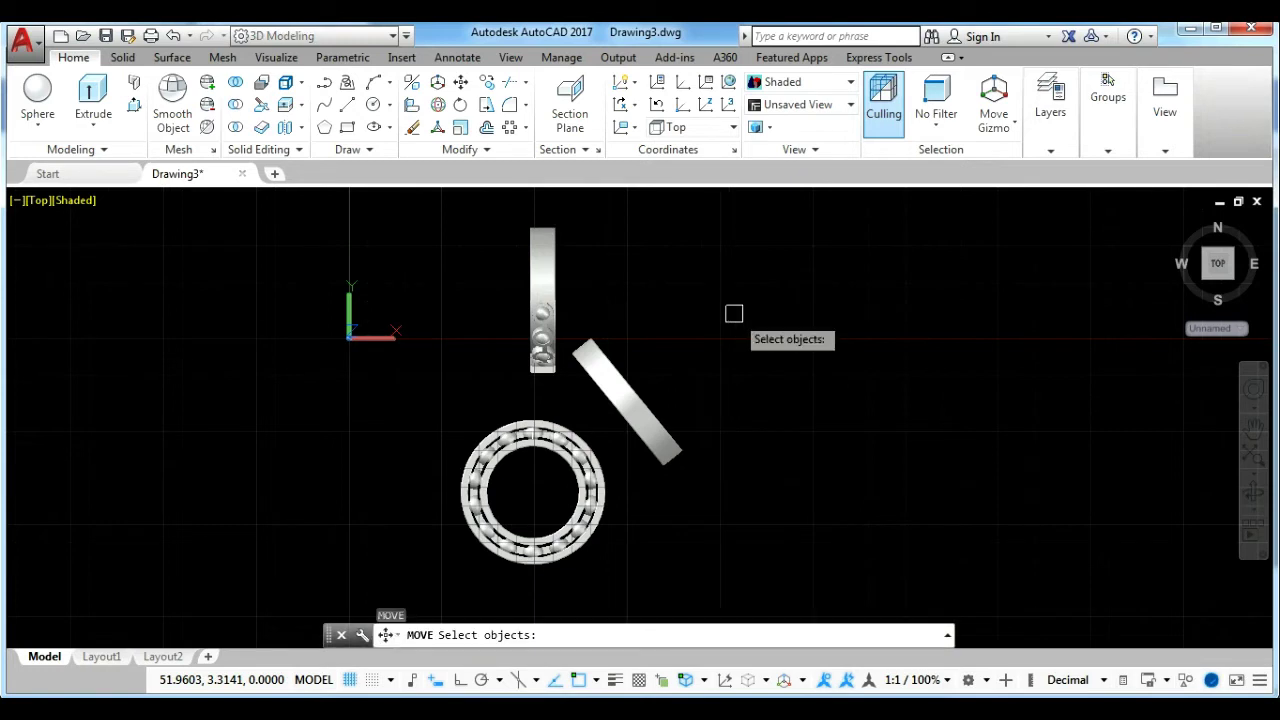
pyautogui.write('p')
pyautogui.press('Return')
pyautogui.press('Return')
pyautogui.click(759, 312)
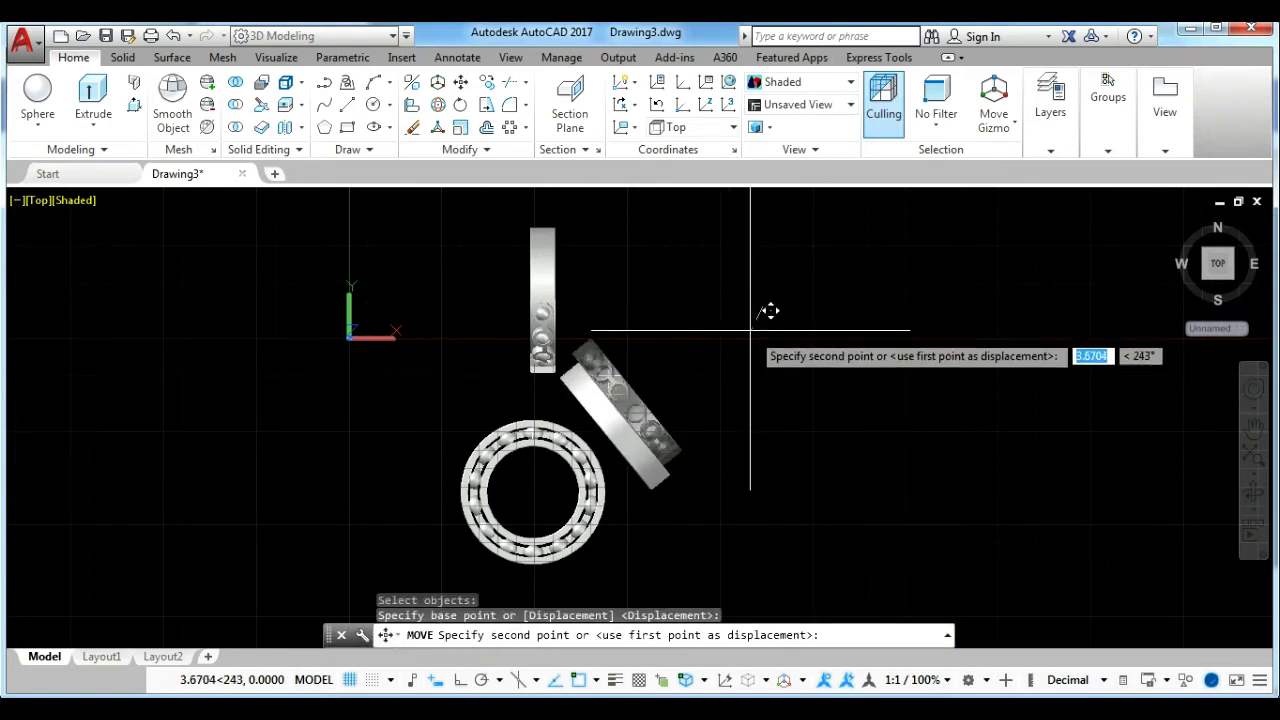
pyautogui.click(750, 334)
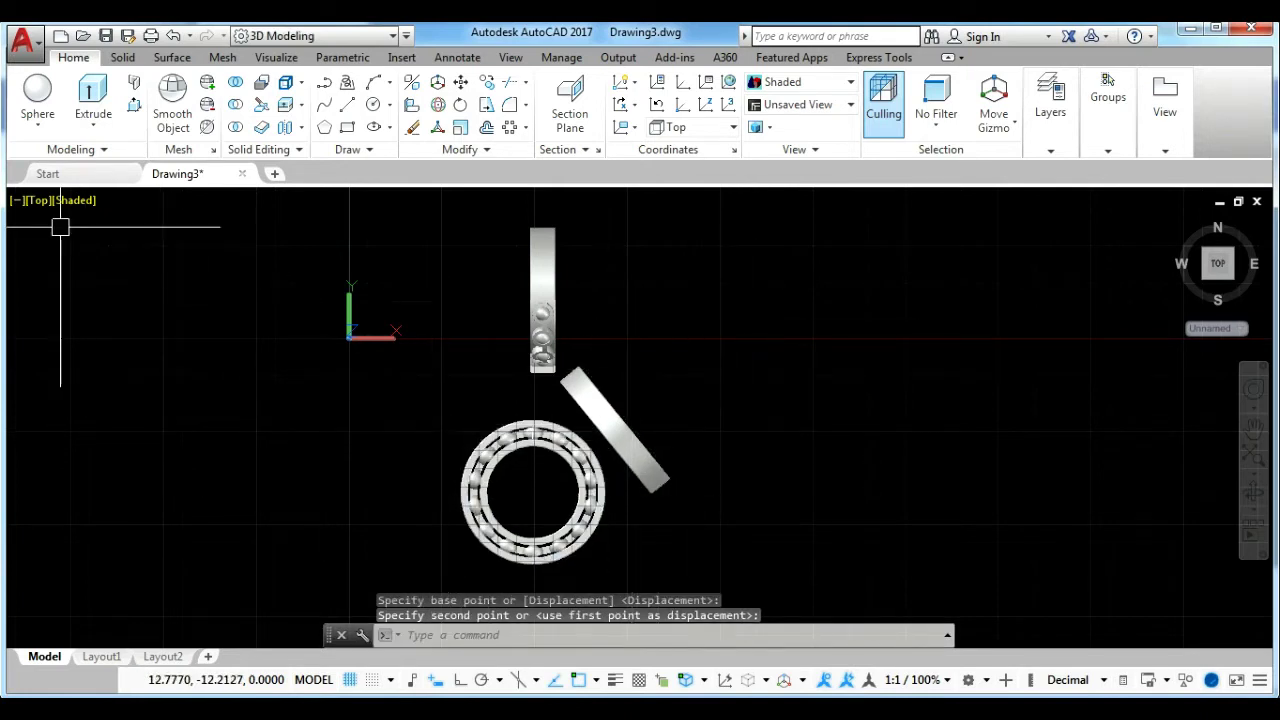
pyautogui.click(34, 202)
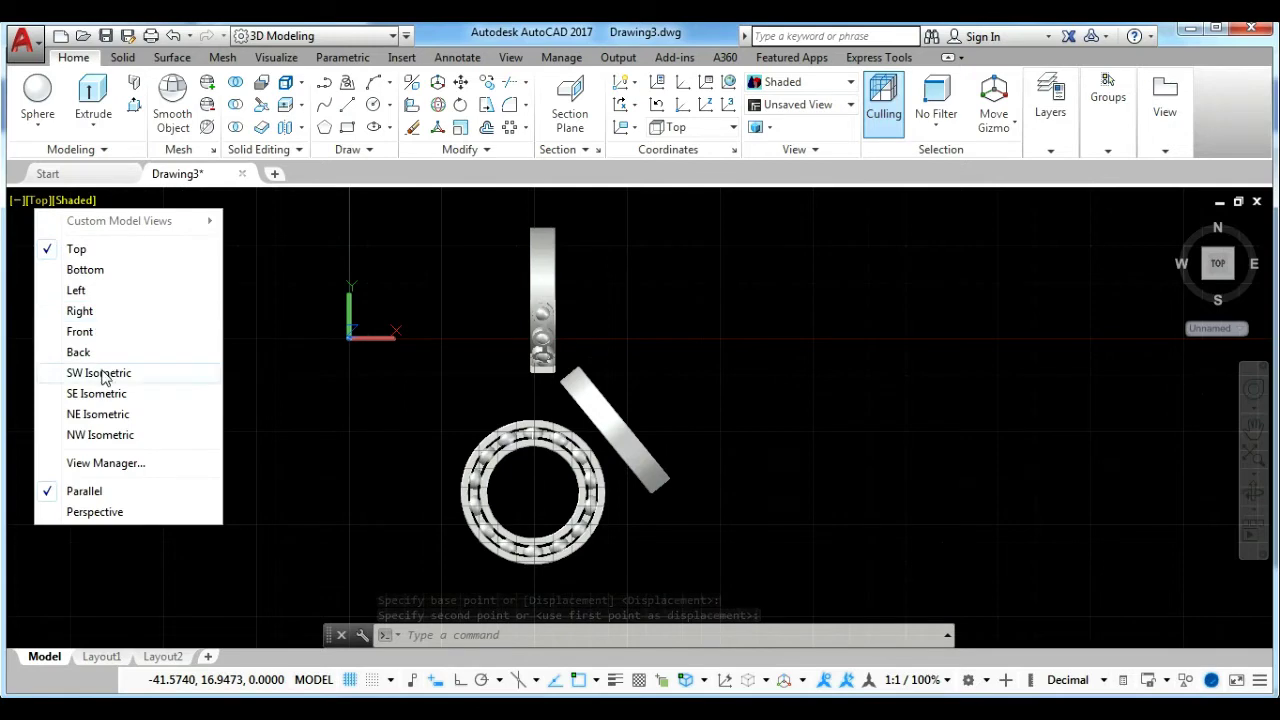
# - In SW Isometric view, move the tilted bearing beside the other two bearings
pyautogui.click(100, 373)
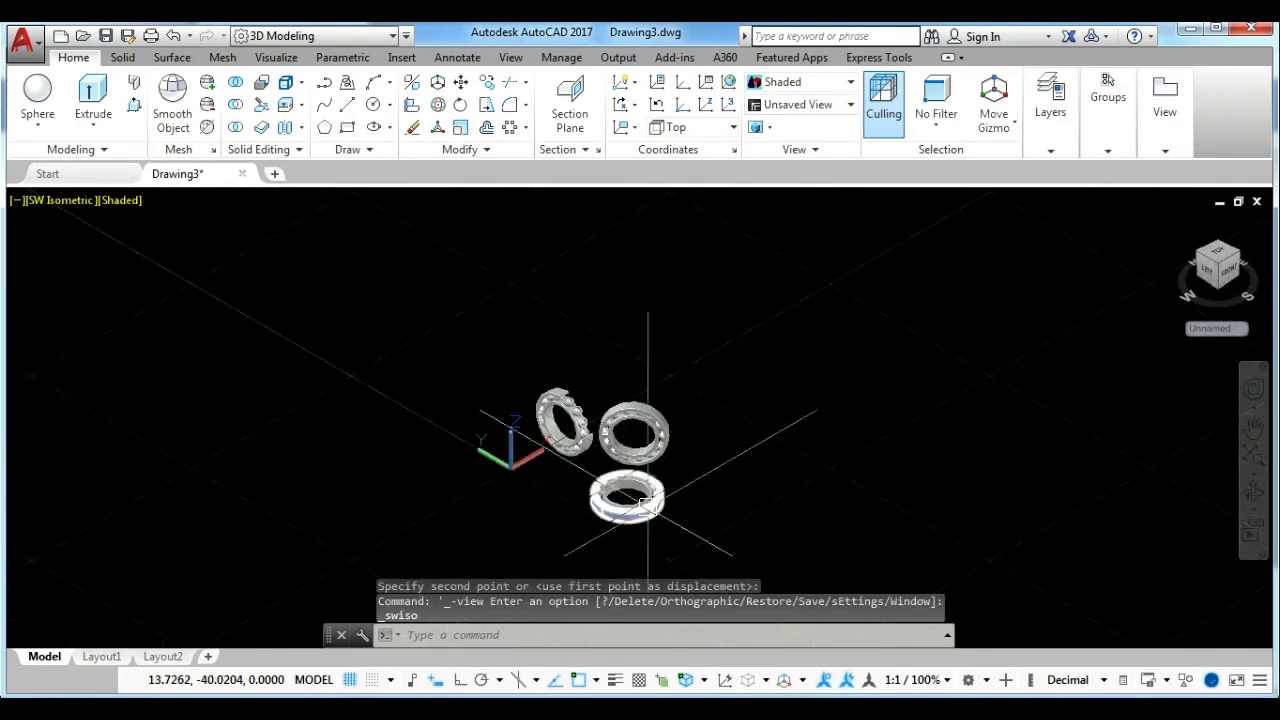
pyautogui.scroll(3, 643, 505)
pyautogui.moveTo(714, 380); pyautogui.dragTo(725, 399, button='middle')
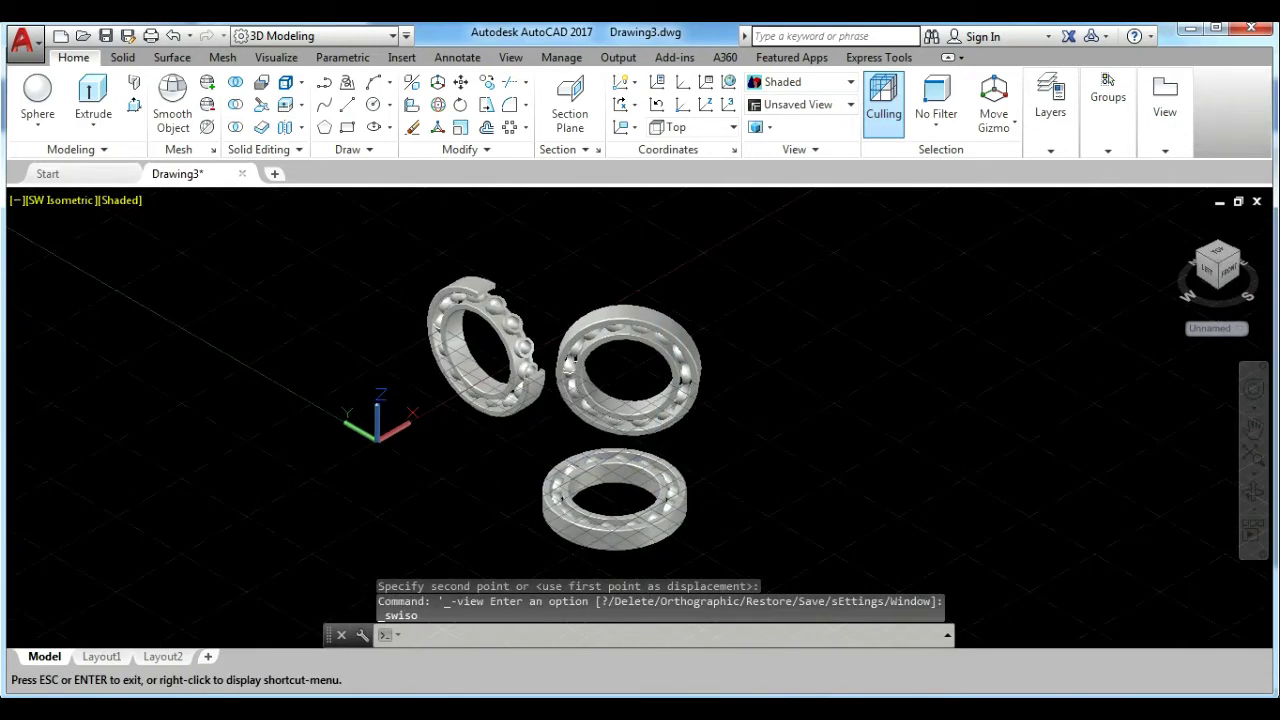
pyautogui.click(405, 270)
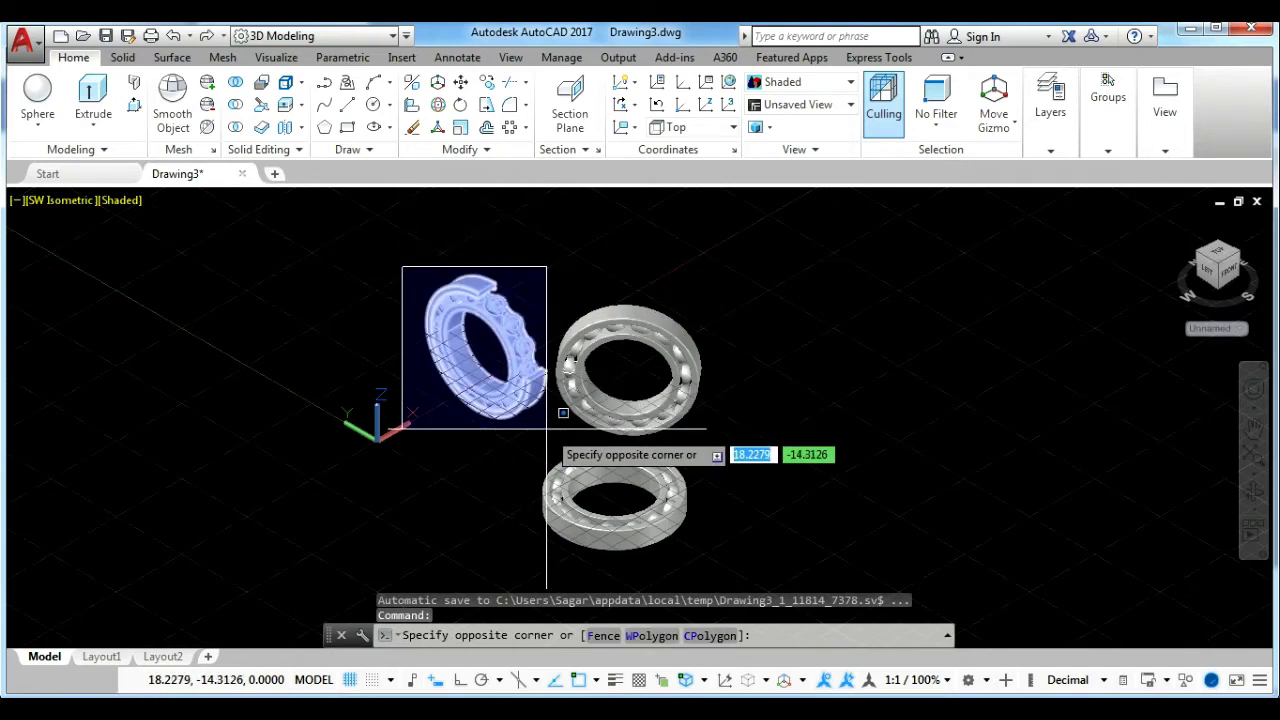
pyautogui.click(551, 432)
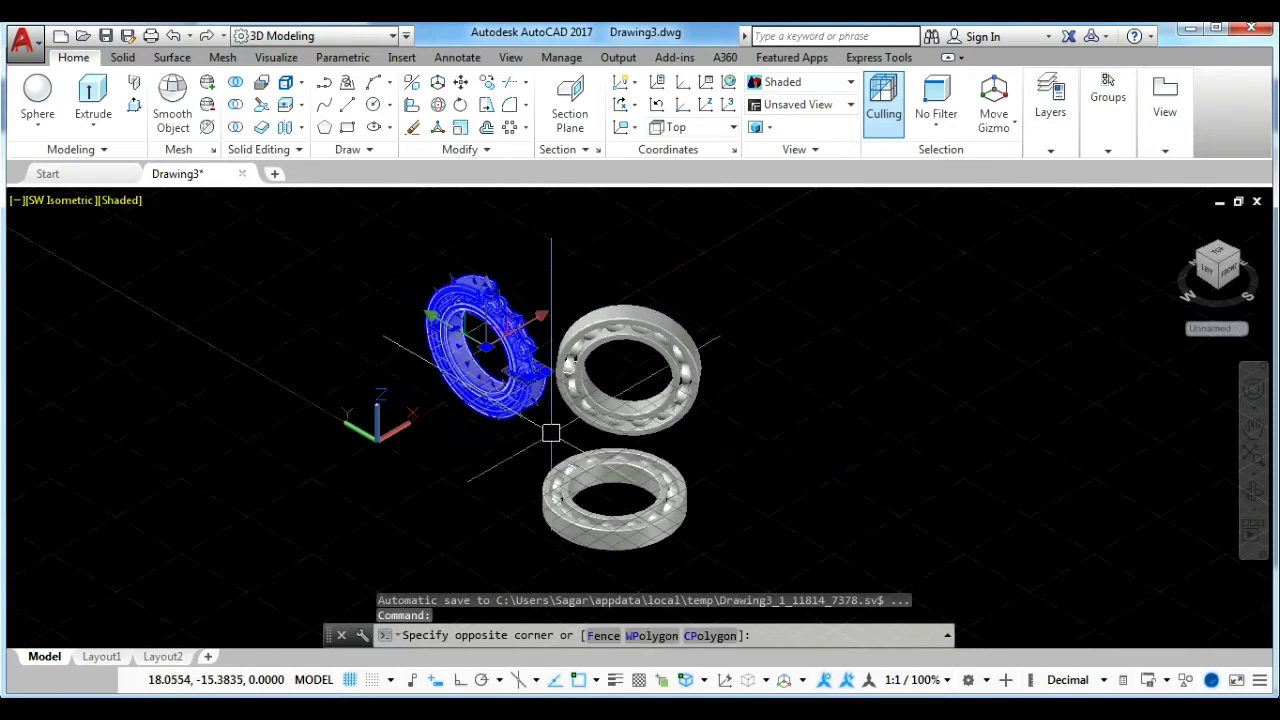
pyautogui.write('m')
pyautogui.press('Return')
pyautogui.click(826, 285)
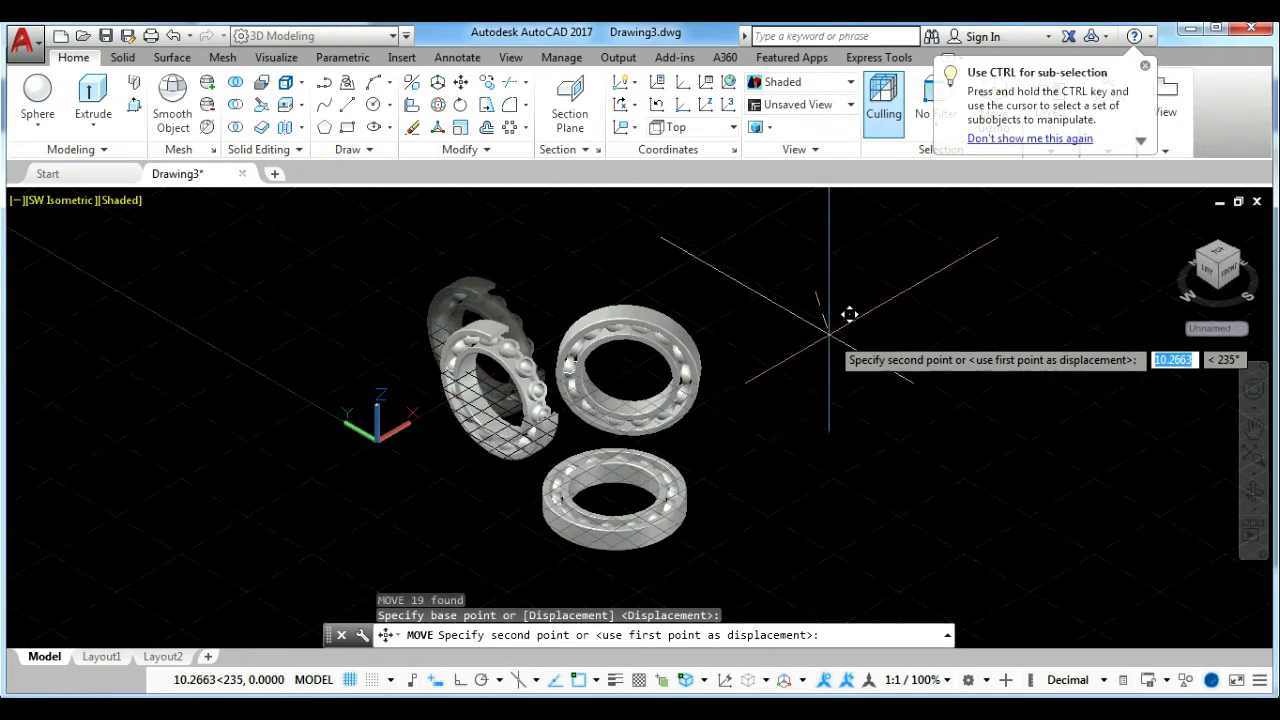
pyautogui.click(832, 328)
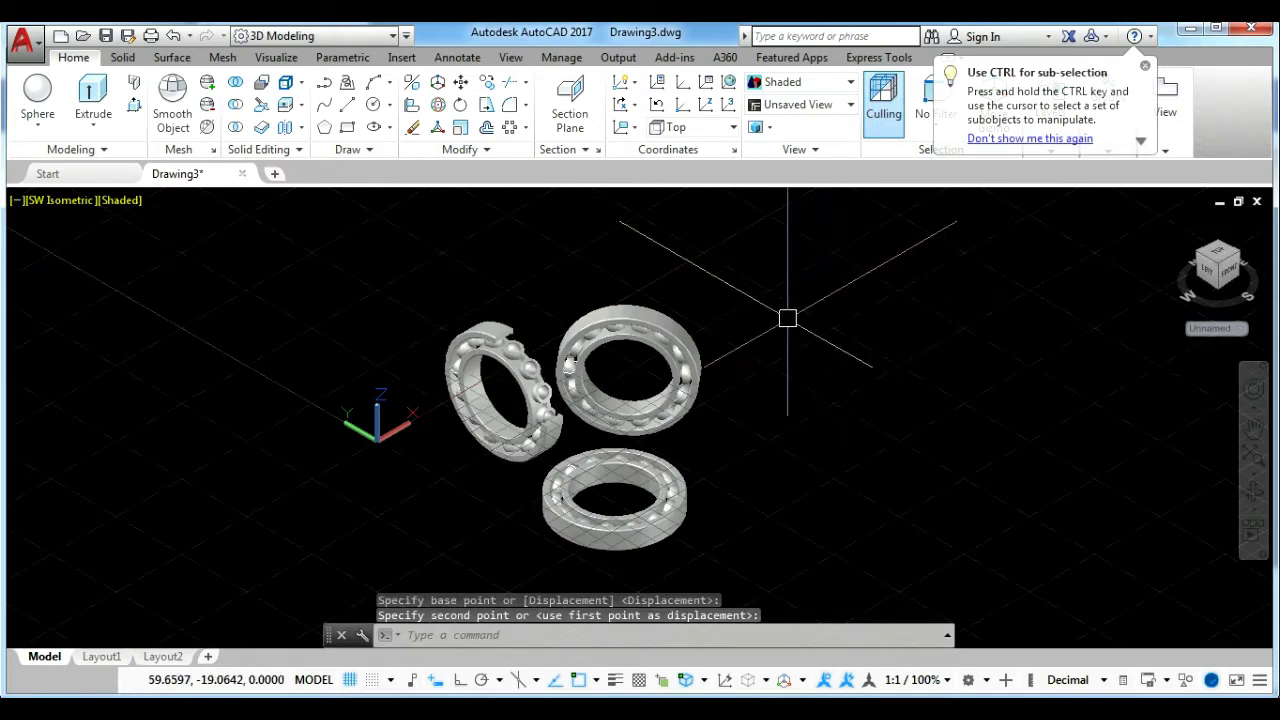
pyautogui.moveTo(837, 366)
pyautogui.mouseDown(button='middle')
pyautogui.moveTo(809, 342)
pyautogui.moveTo(768, 357)
pyautogui.mouseUp(button='middle')
pyautogui.scroll(-2, 808, 342)
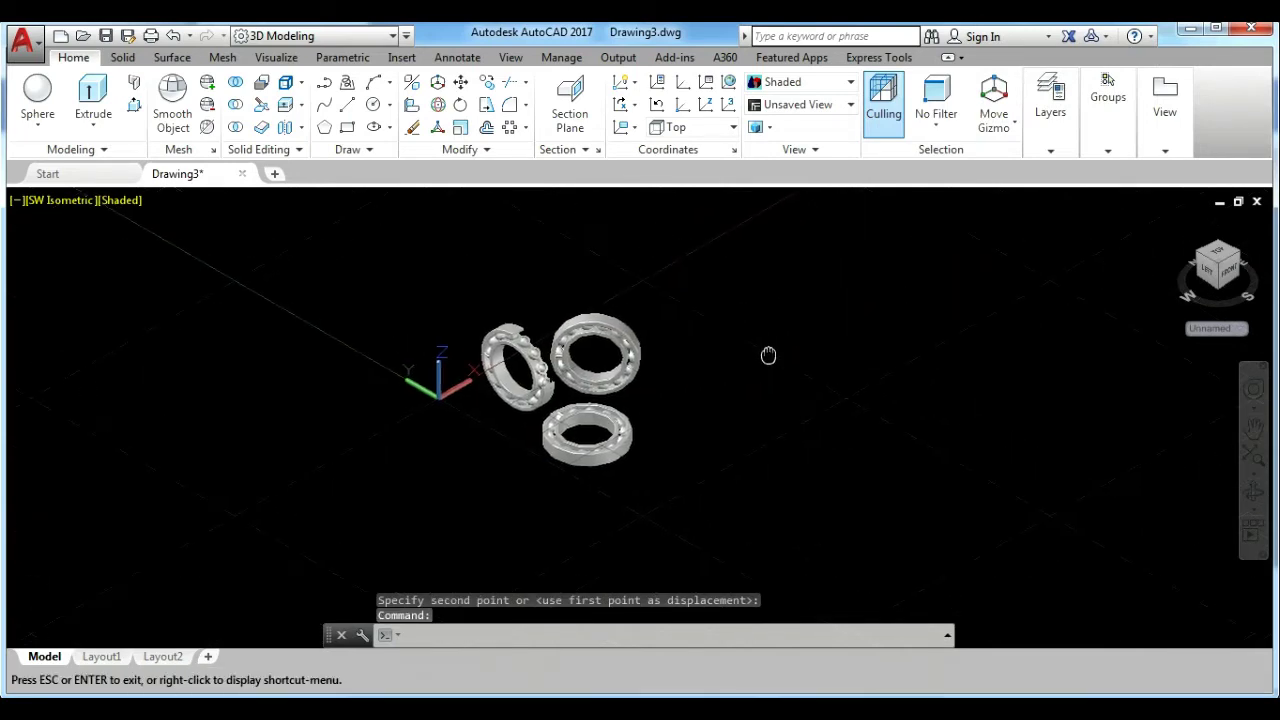
# - Draw a large box solid under the three bearings, then view it from the Top
pyautogui.click(37, 118)
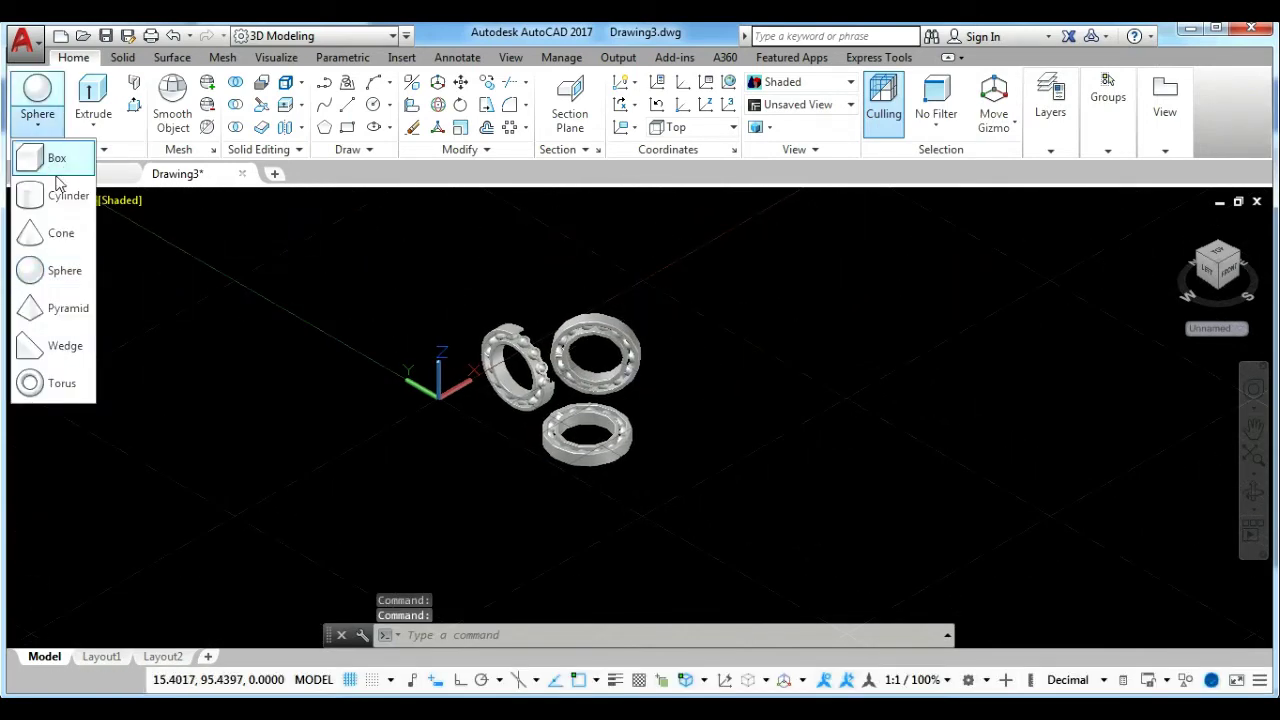
pyautogui.click(57, 160)
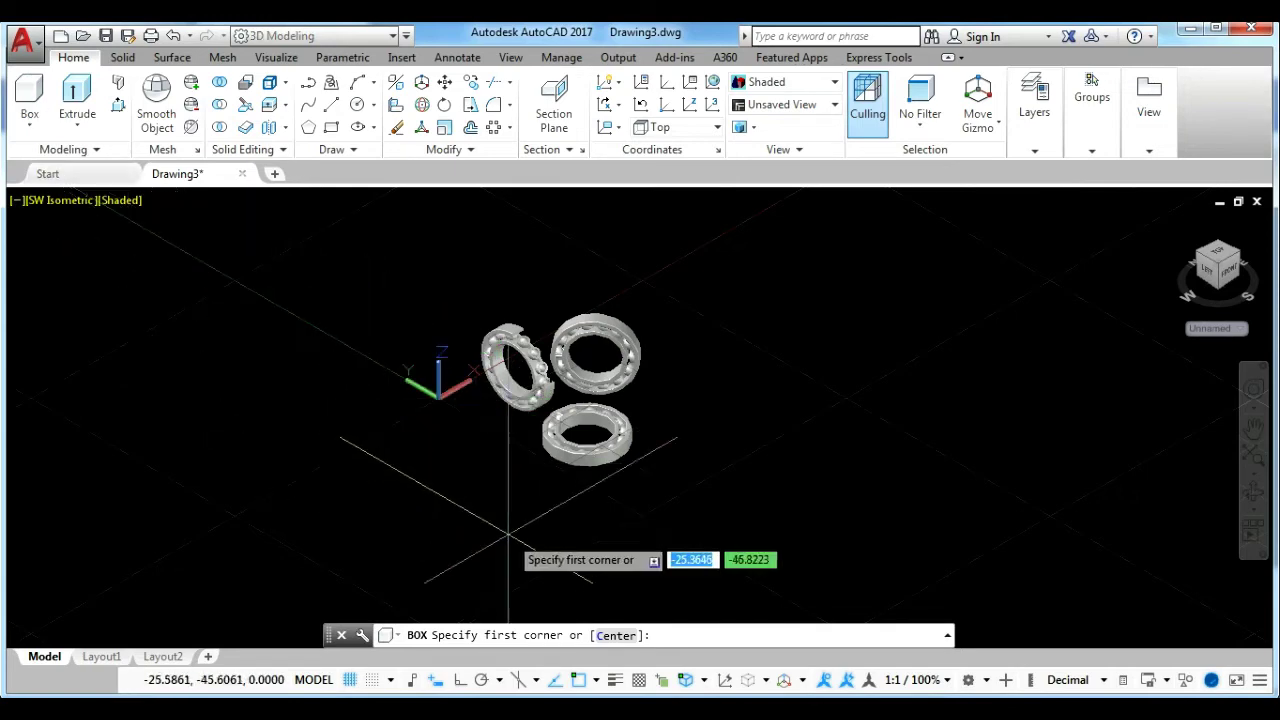
pyautogui.click(614, 518)
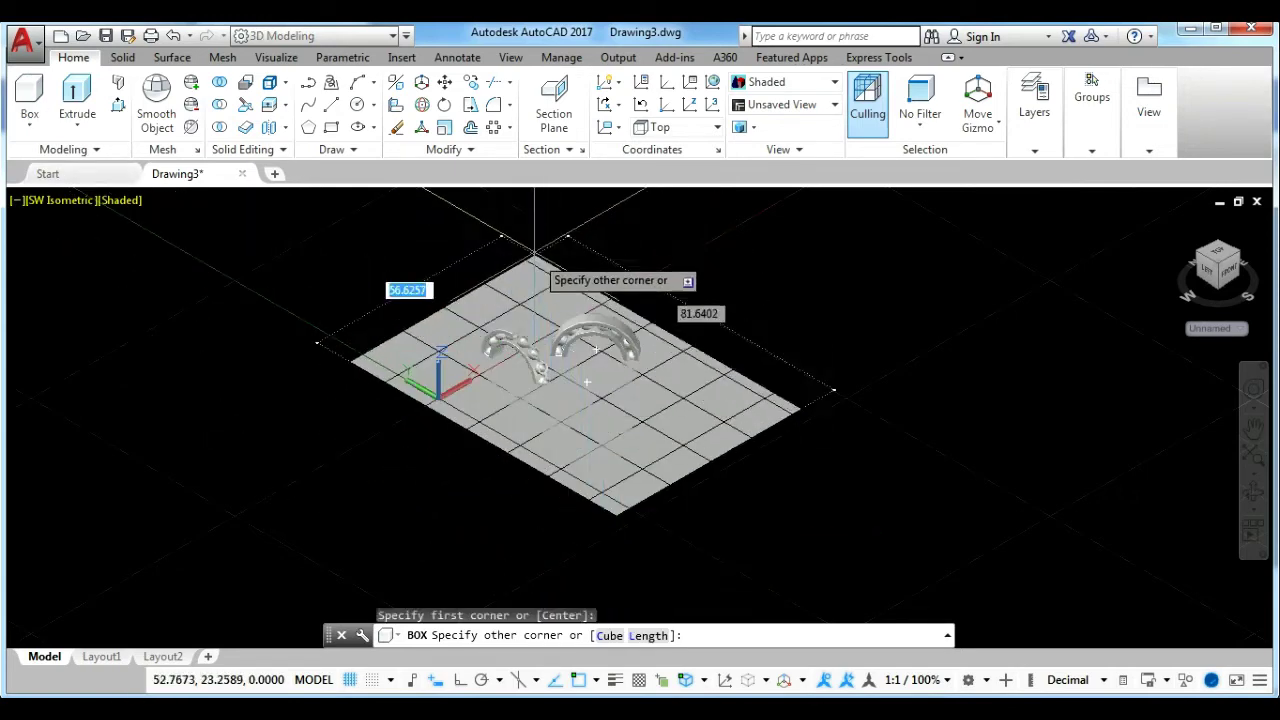
pyautogui.moveTo(567, 205); pyautogui.dragTo(547, 283, button='middle')
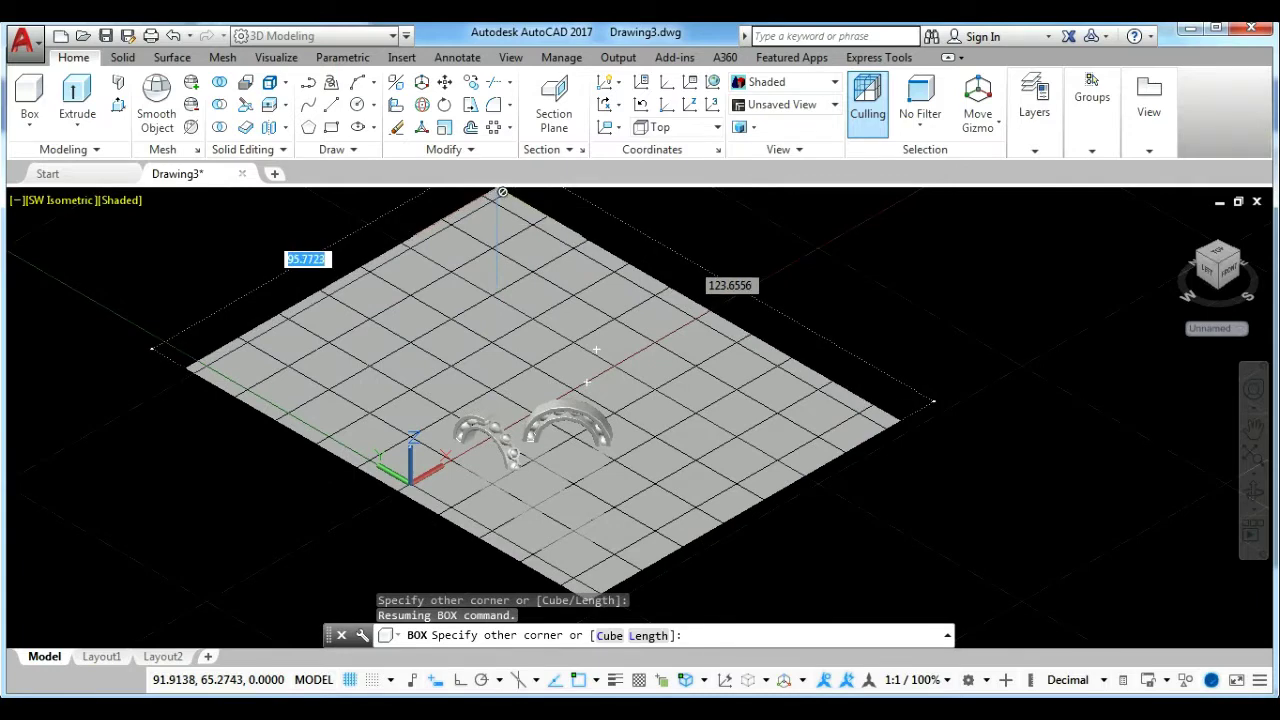
pyautogui.click(510, 208)
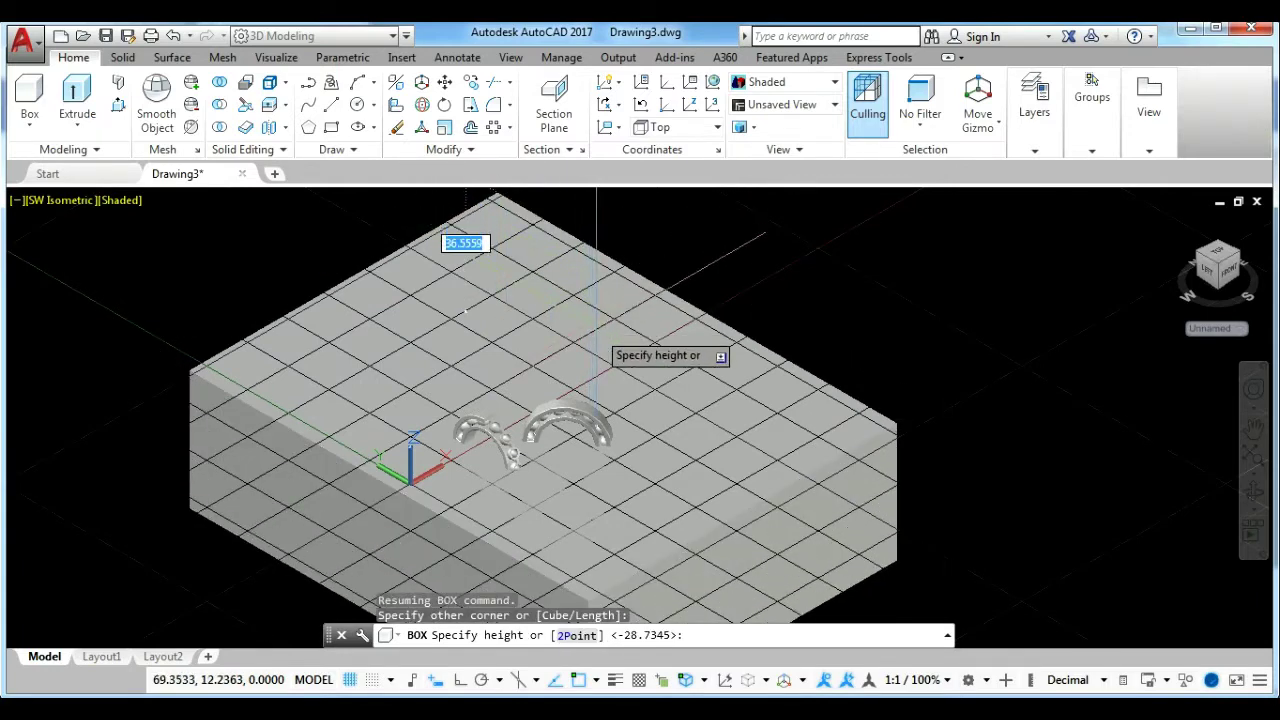
pyautogui.moveTo(605, 345); pyautogui.dragTo(592, 268, button='middle')
pyautogui.press('Escape')
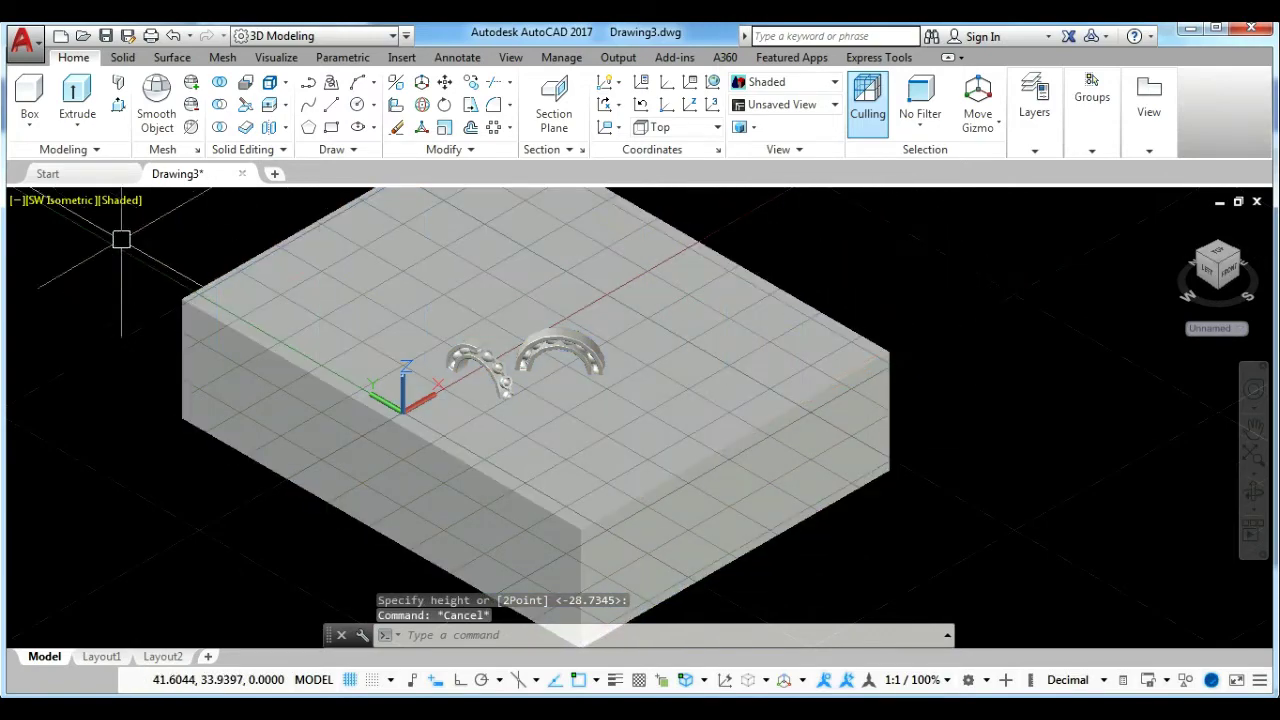
pyautogui.click(37, 203)
pyautogui.click(75, 246)
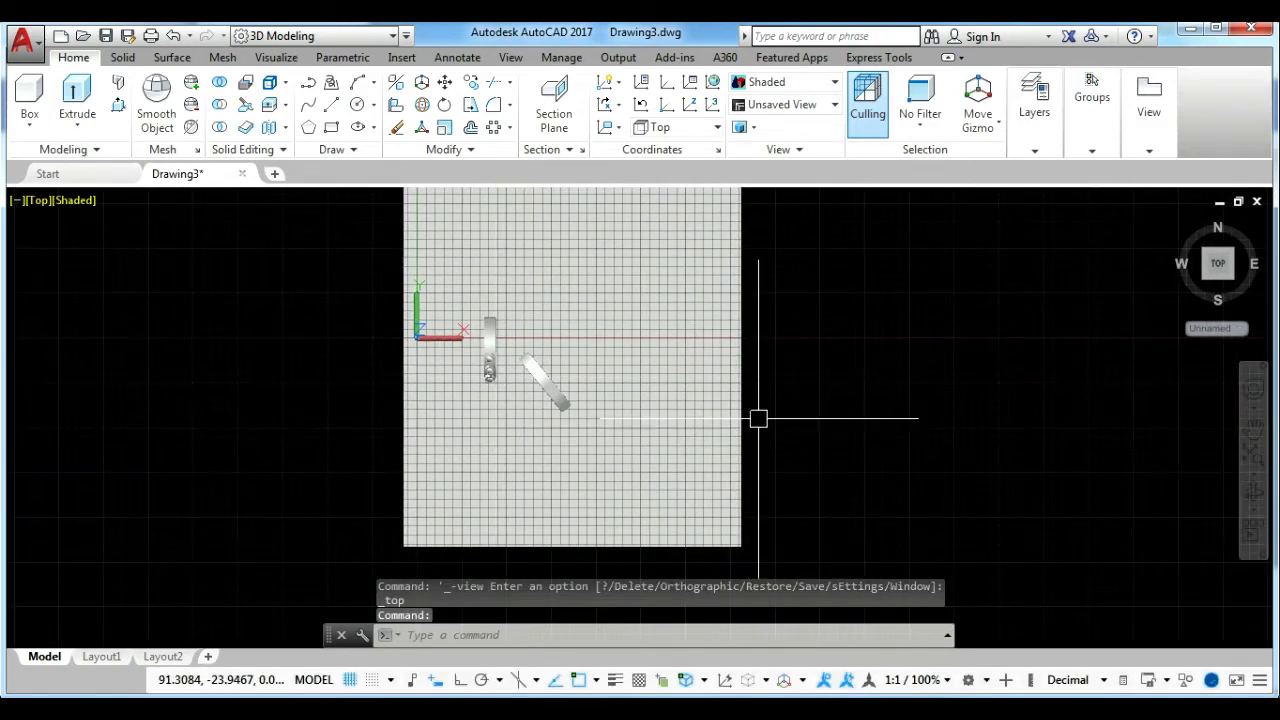
# - In Top view, move the box with Ortho on to centre it under the bearings
pyautogui.click(740, 424)
pyautogui.click(867, 408)
pyautogui.write('m')
pyautogui.press('Return')
pyautogui.click(867, 408)
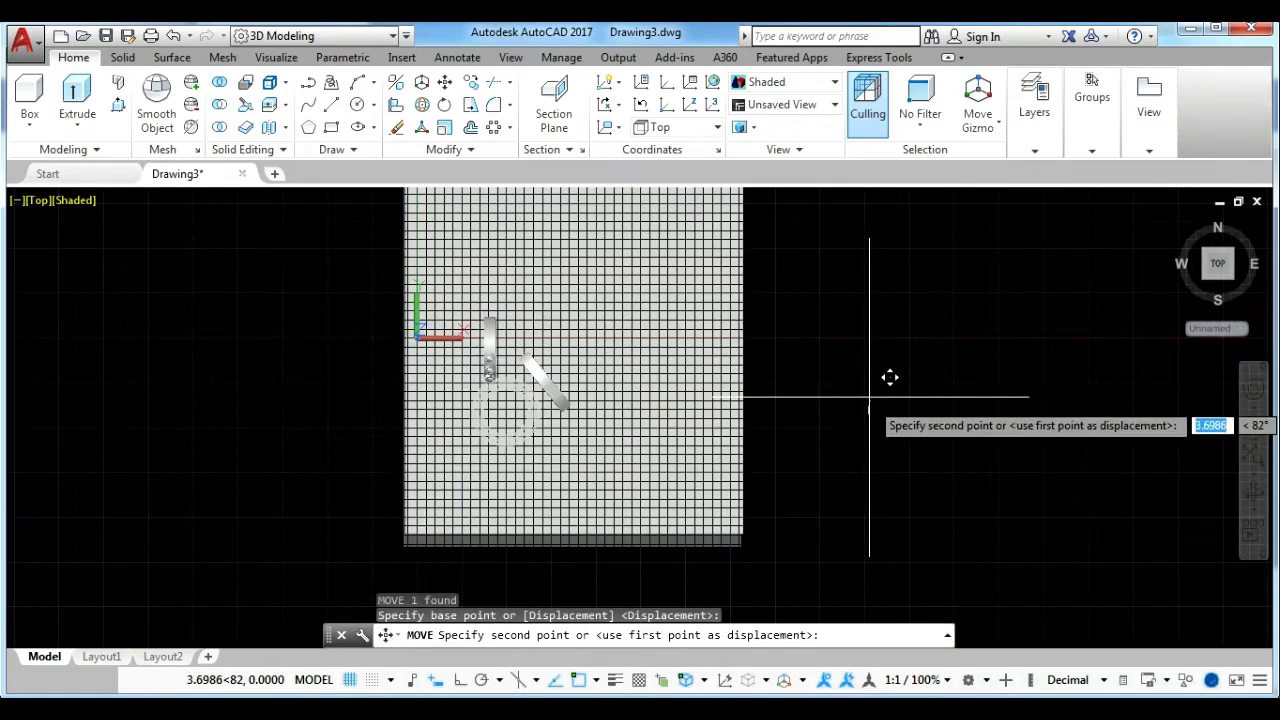
pyautogui.press('F8')
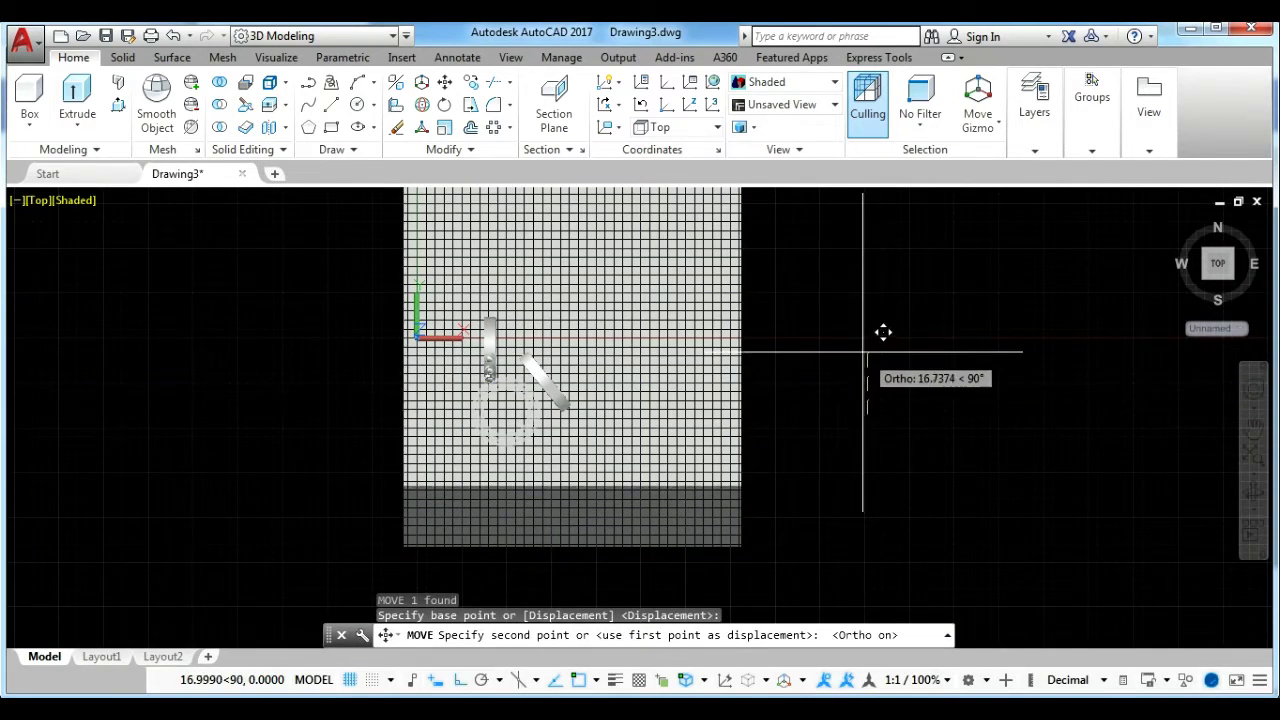
pyautogui.click(861, 358)
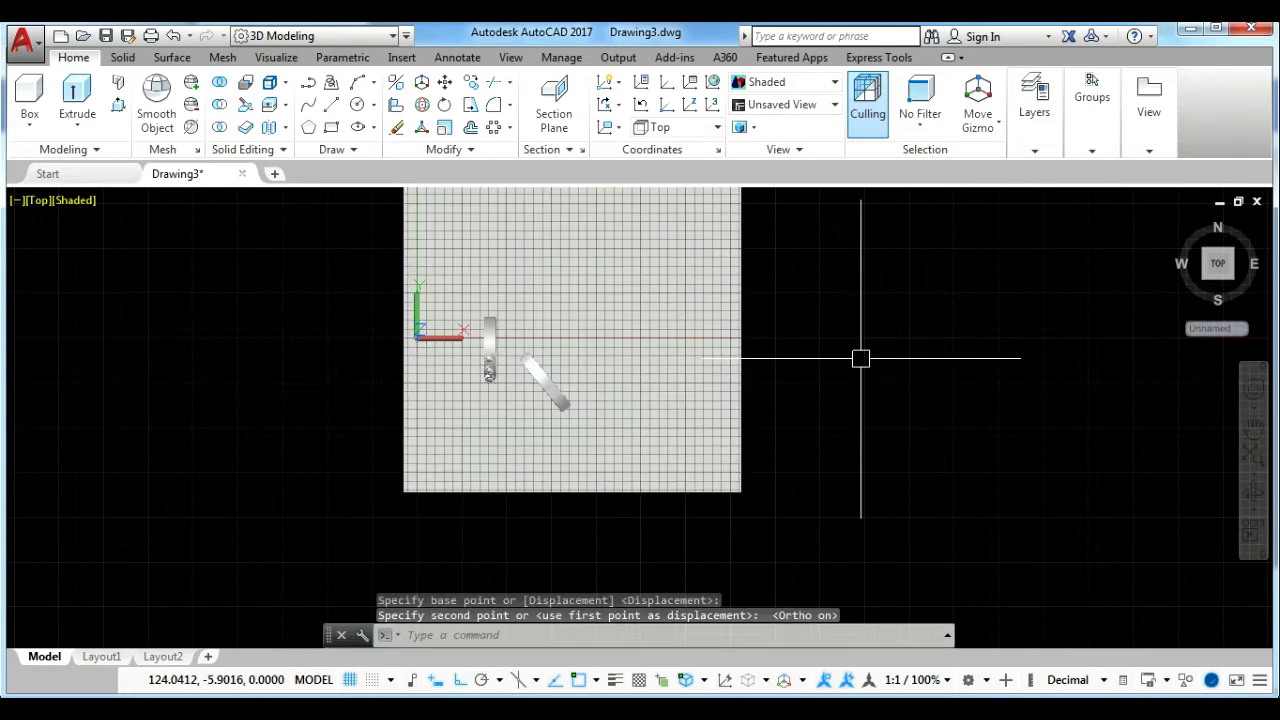
# - In Front view, move the box down so its top meets the bearings' bottoms
pyautogui.click(36, 201)
pyautogui.click(79, 331)
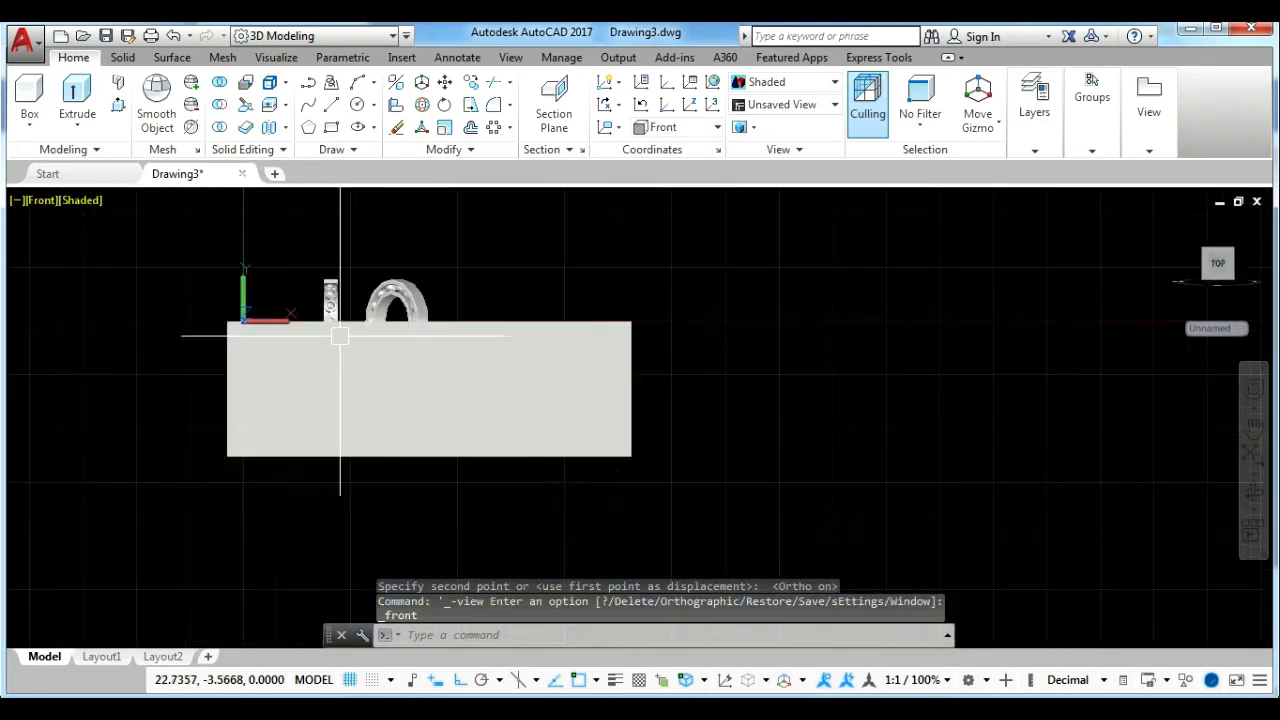
pyautogui.click(680, 271)
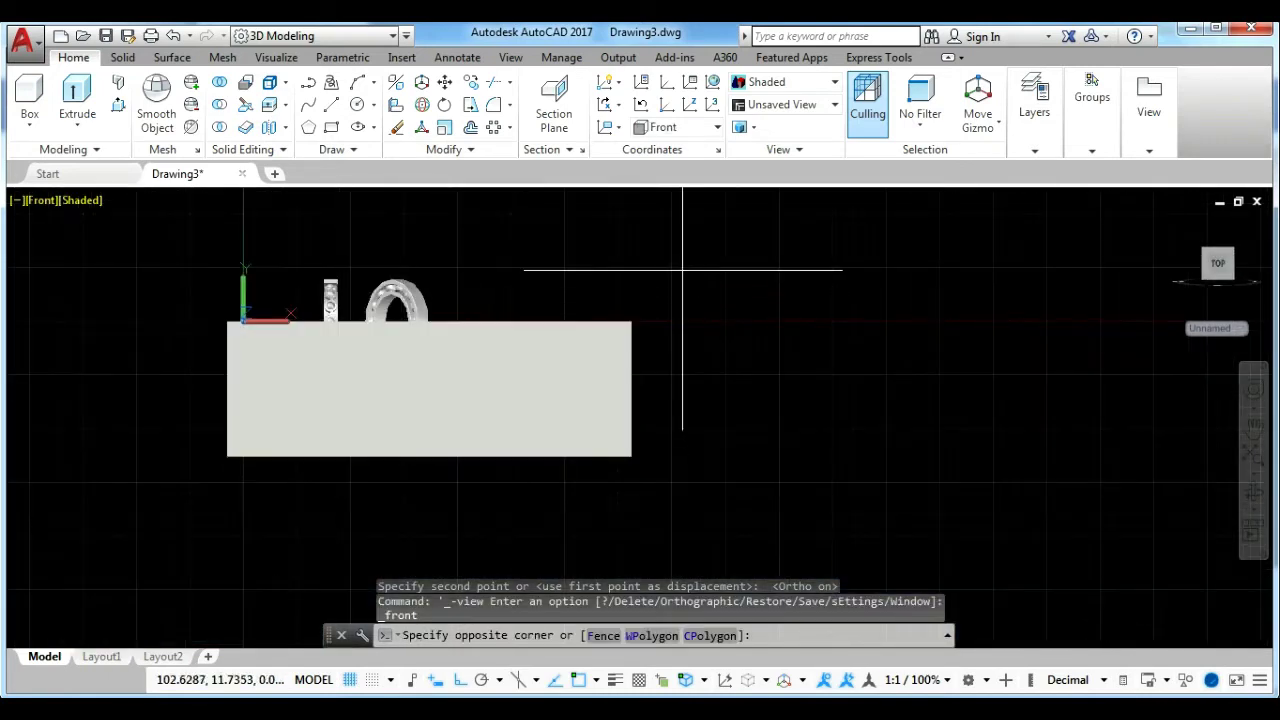
pyautogui.click(620, 340)
pyautogui.write('m')
pyautogui.press('Return')
pyautogui.click(752, 320)
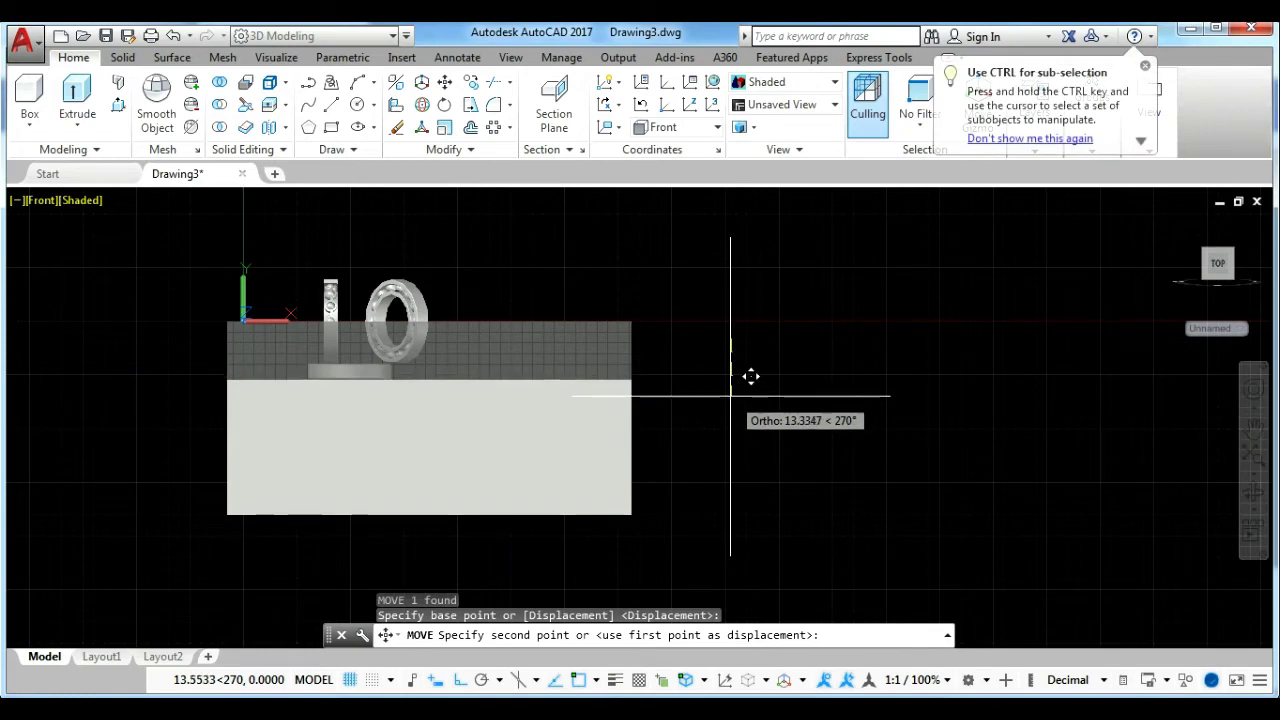
pyautogui.click(730, 396)
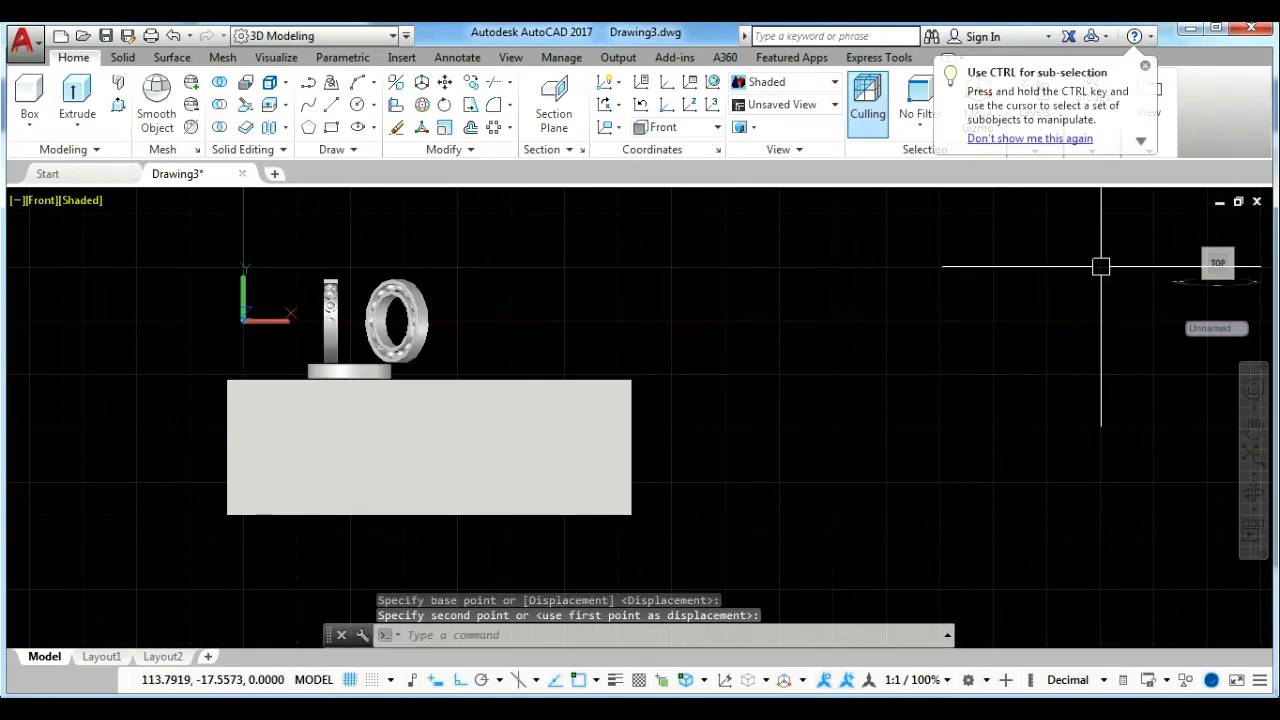
# - Return to the home isometric view in parallel projection, framed on the bearings
pyautogui.click(1178, 222)
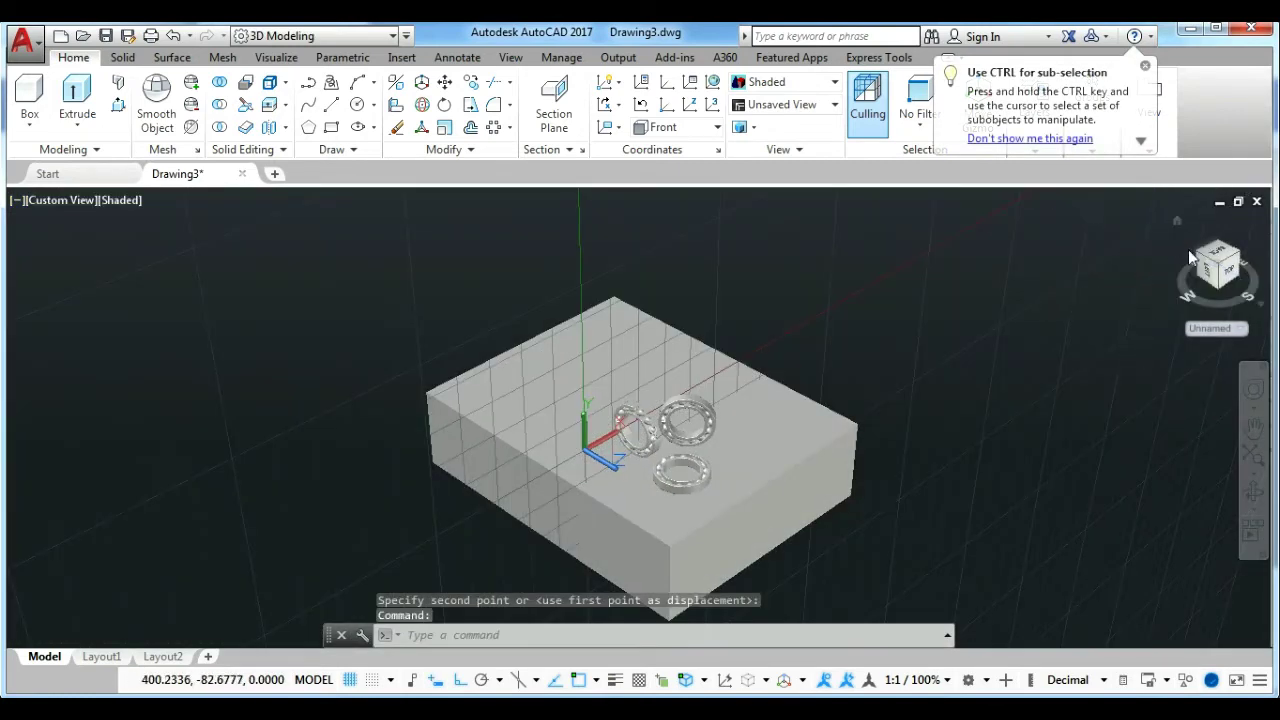
pyautogui.rightClick(1212, 265)
pyautogui.click(1104, 298)
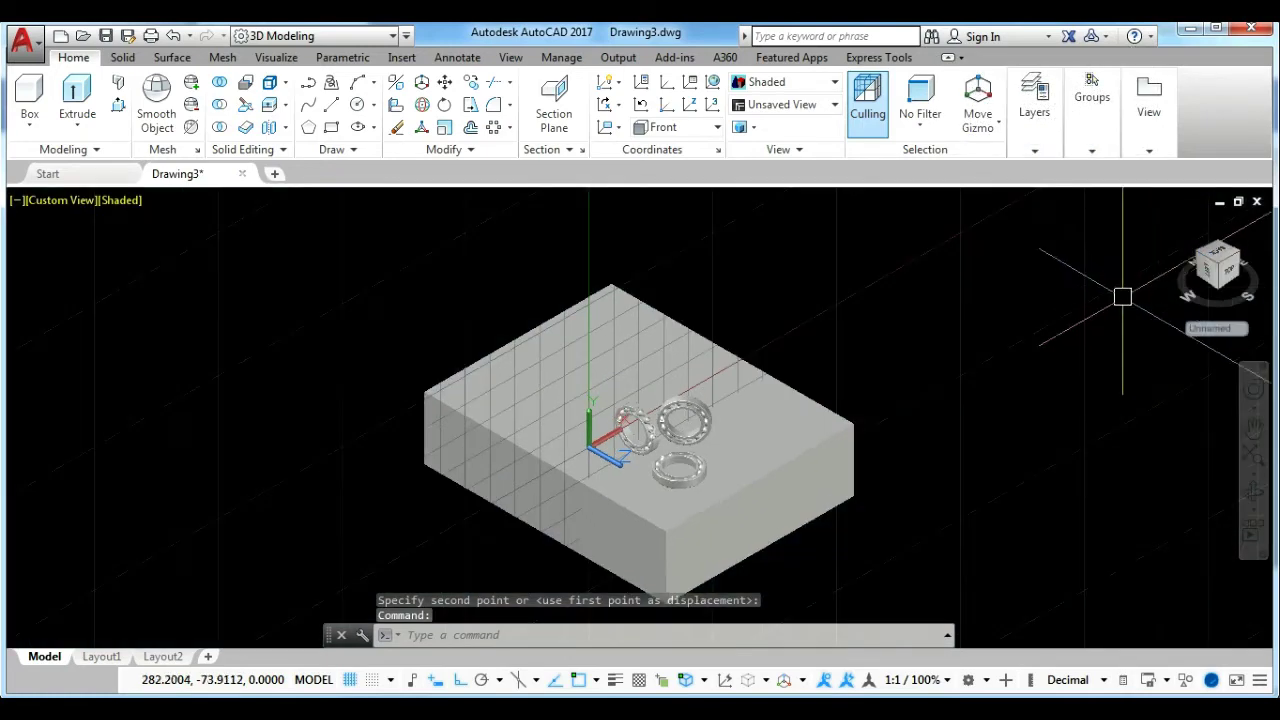
pyautogui.moveTo(846, 462); pyautogui.dragTo(820, 418, button='middle')
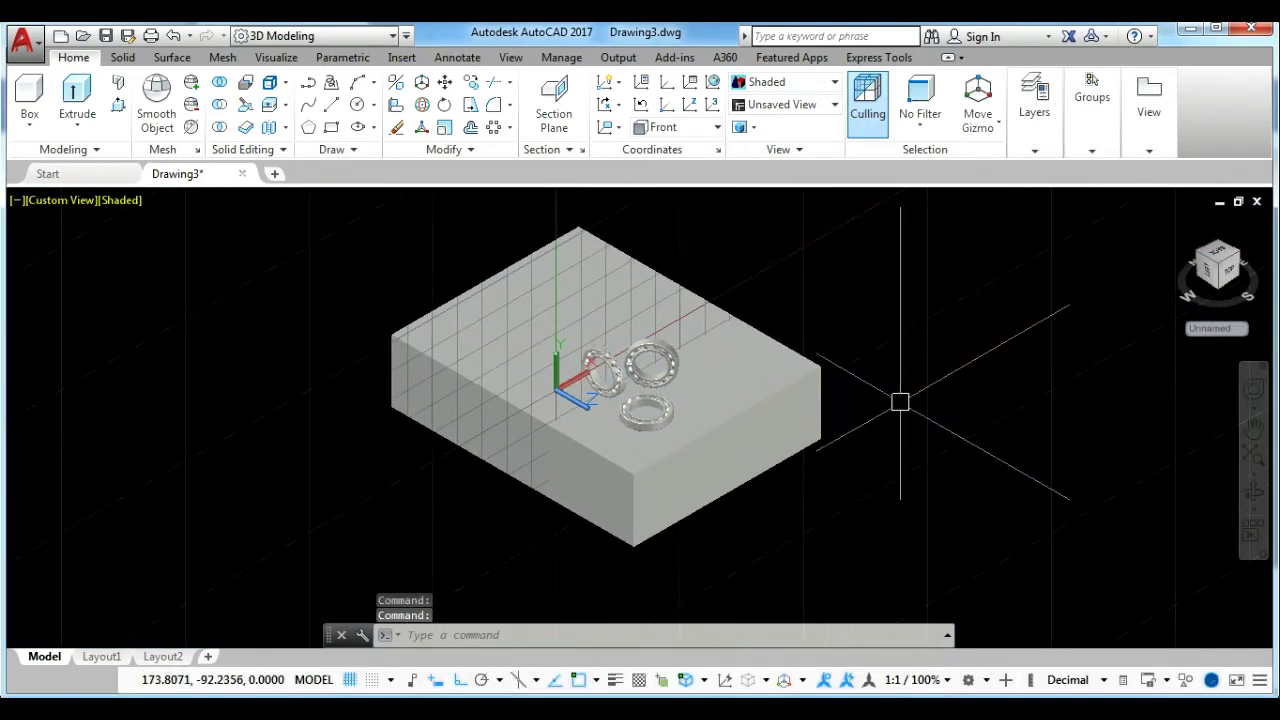
pyautogui.write('Z')
pyautogui.press('Return')
pyautogui.click(456, 264)
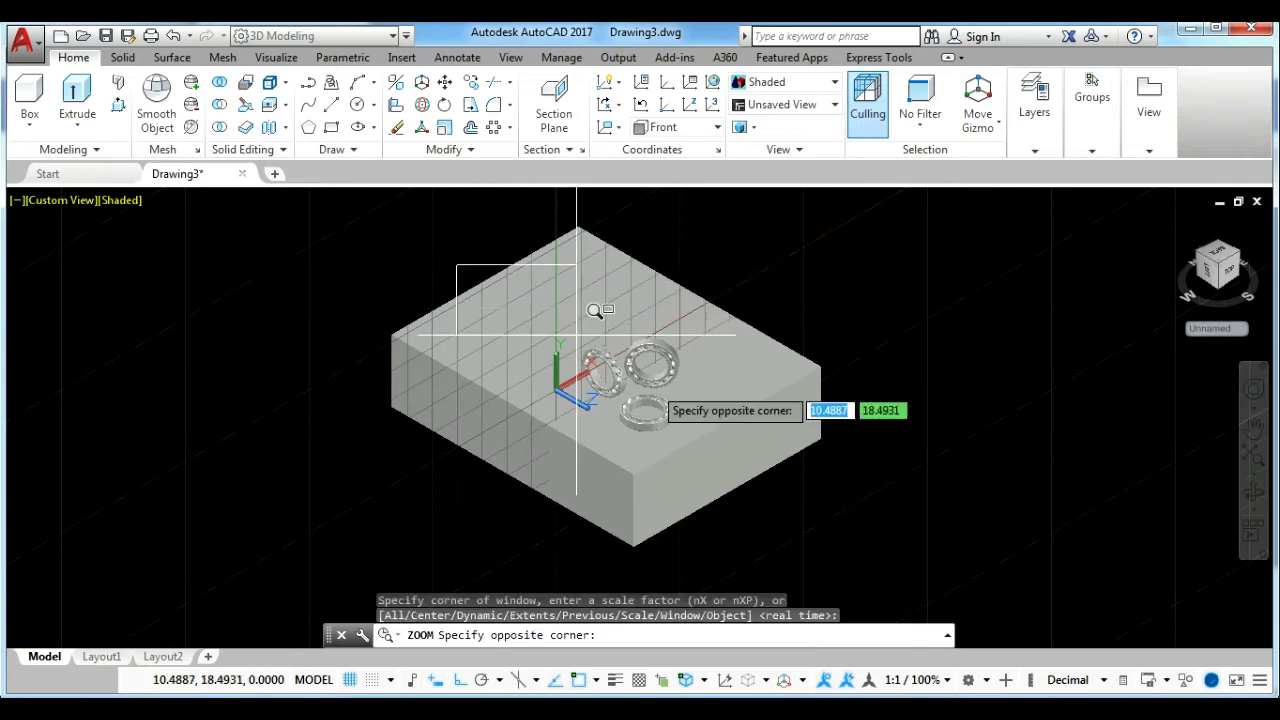
pyautogui.click(783, 495)
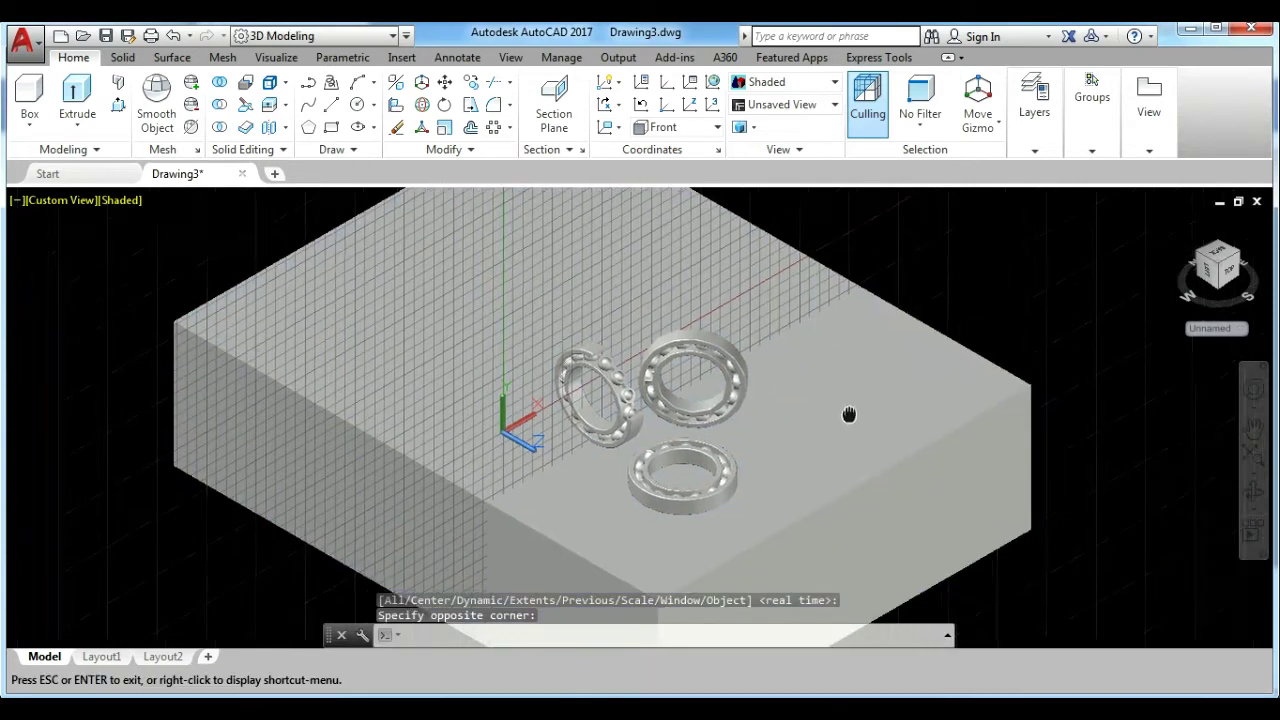
pyautogui.moveTo(849, 414); pyautogui.dragTo(688, 397, button='middle')
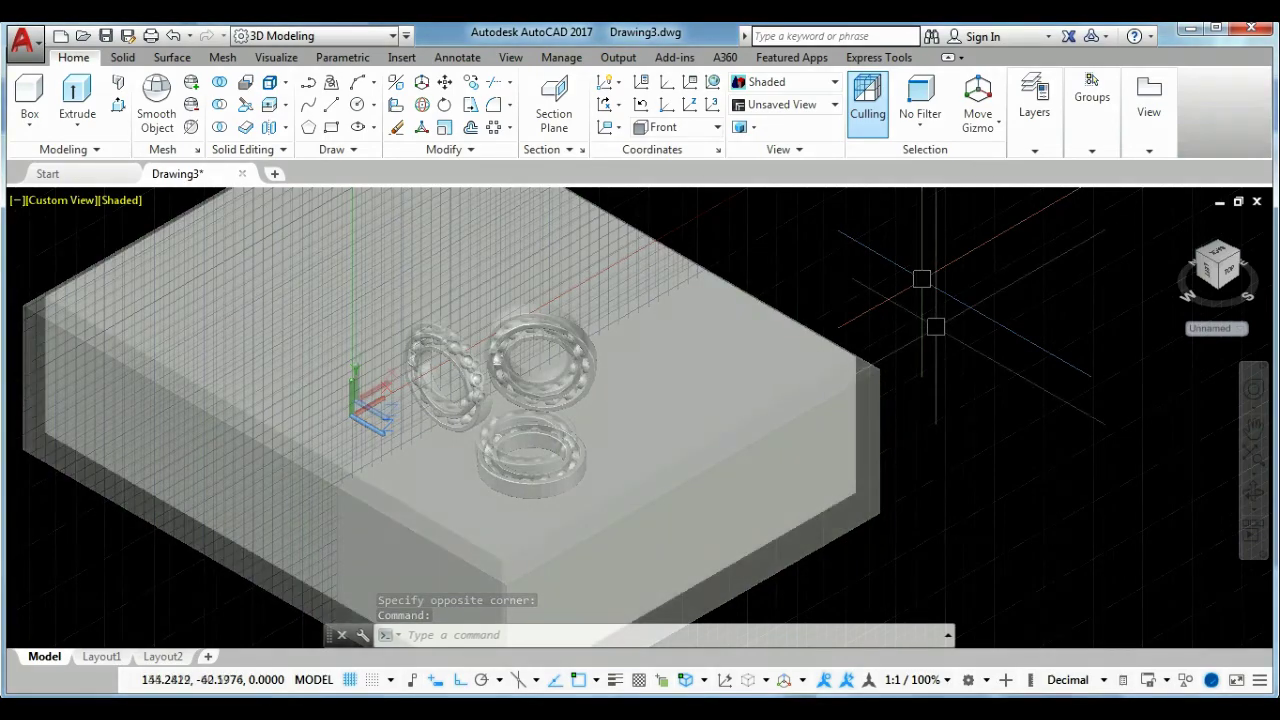
pyautogui.keyDown('shift'); pyautogui.moveTo(921, 279); pyautogui.dragTo(935, 327, button='middle'); pyautogui.keyUp('shift')
pyautogui.moveTo(909, 341); pyautogui.dragTo(921, 351, button='middle')
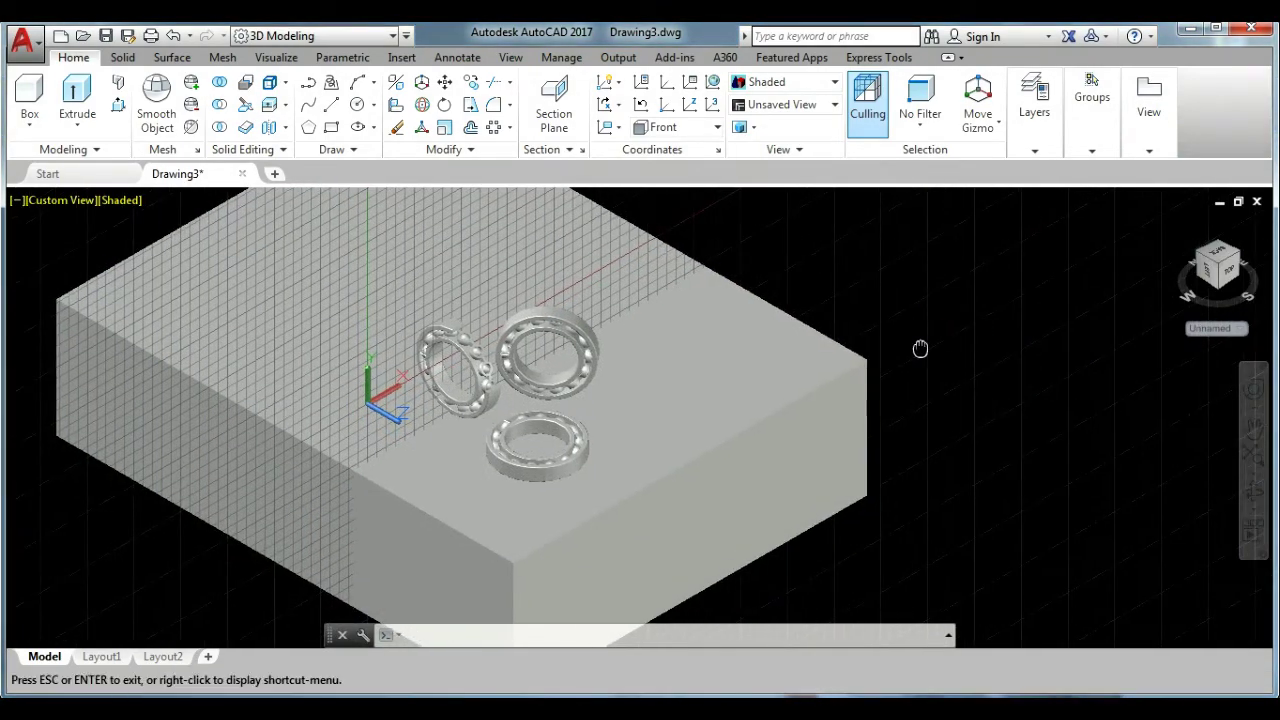
# - Zoom into a window around the three bearings
pyautogui.write('z')
pyautogui.press('Return')
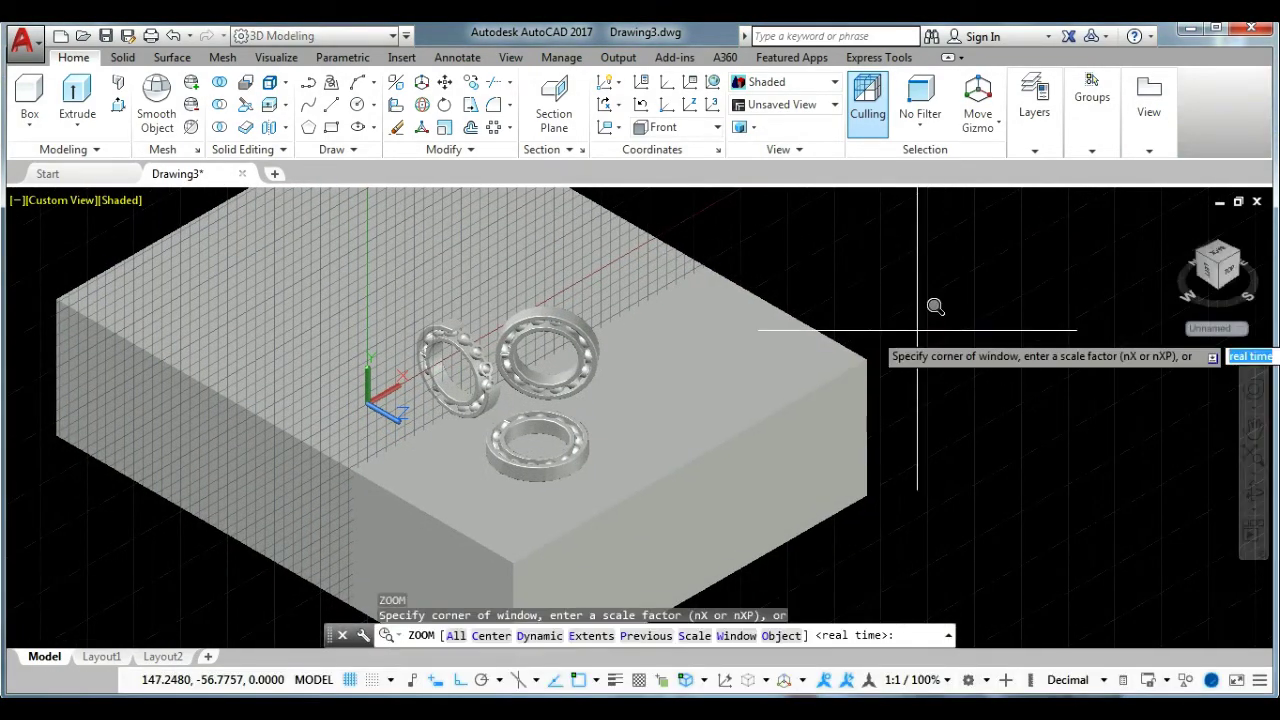
pyautogui.click(368, 268)
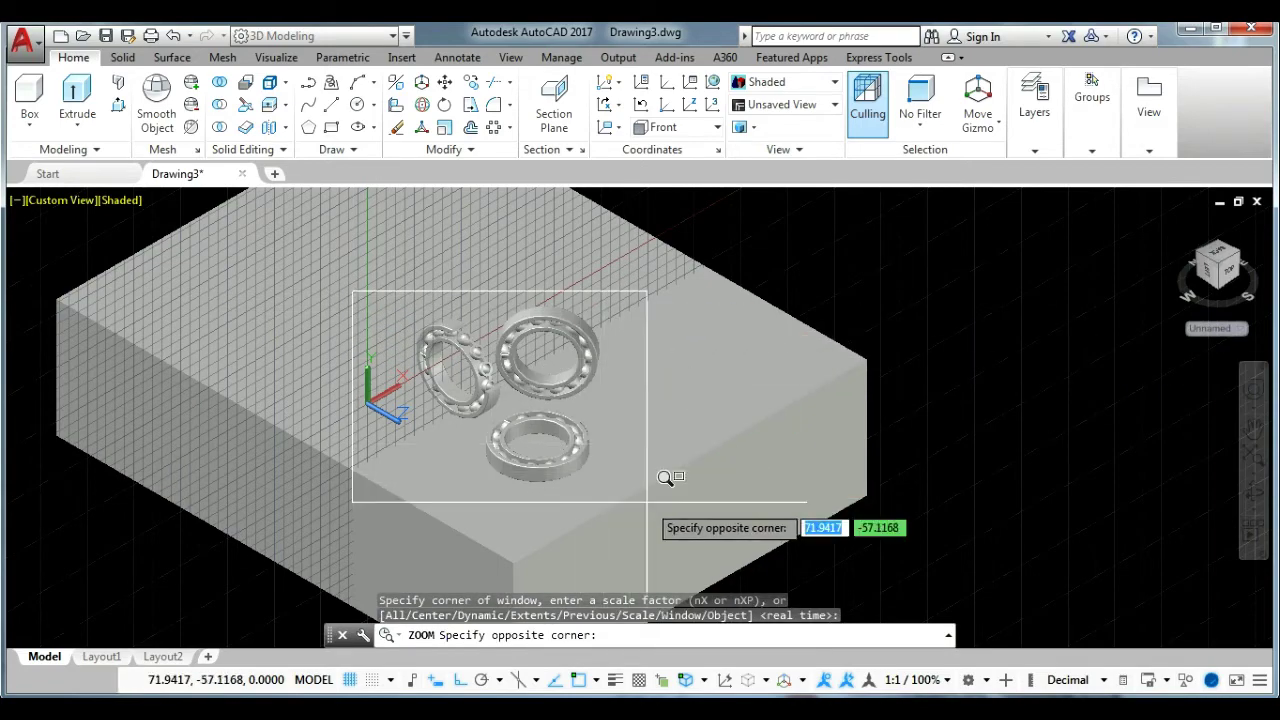
pyautogui.click(690, 510)
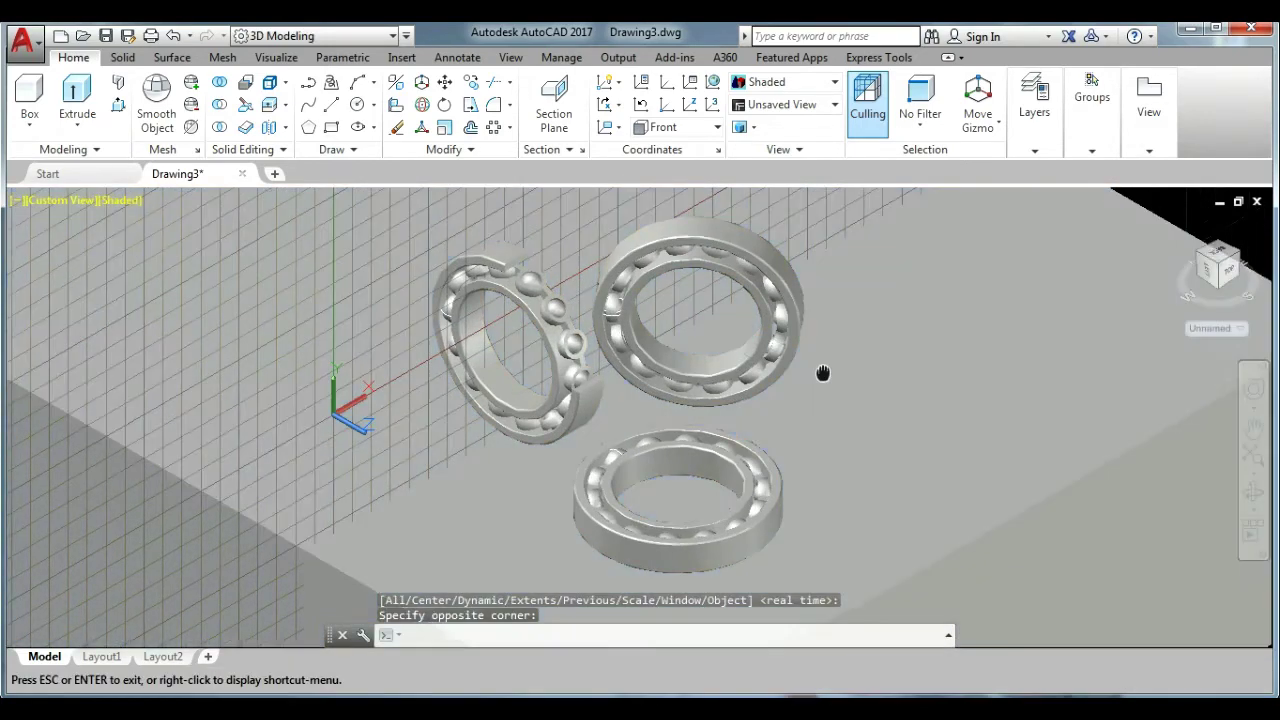
pyautogui.moveTo(823, 371); pyautogui.dragTo(689, 391, button='middle')
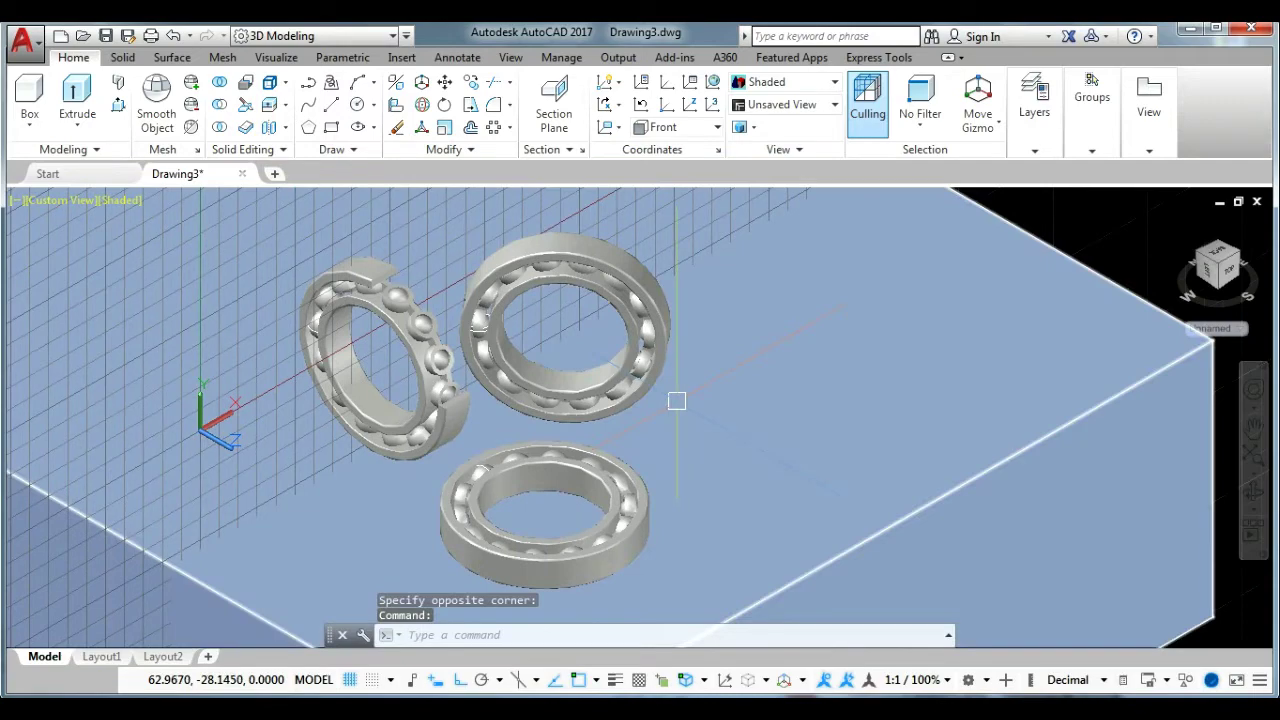
pyautogui.scroll(2, 368, 391)
pyautogui.scroll(1, 309, 357)
pyautogui.scroll(1, 340, 341)
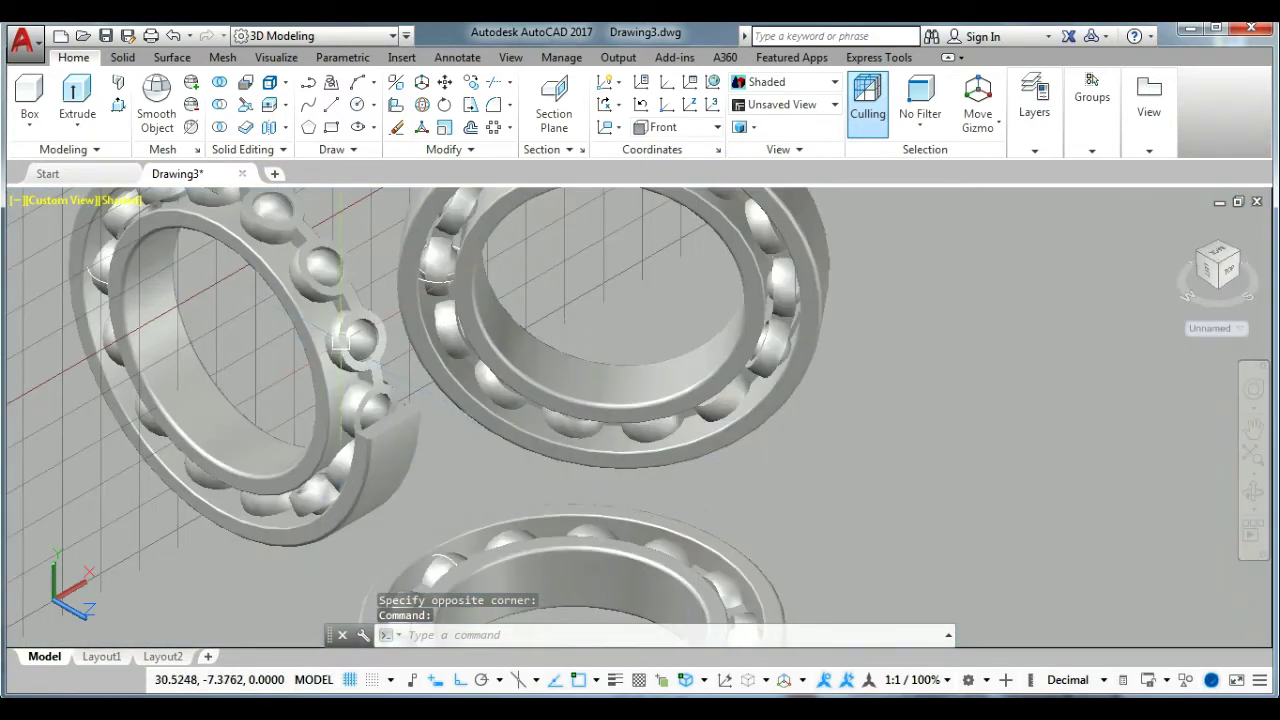
# - Select the ball cages of the left, right and lower bearings
pyautogui.click(340, 342)
pyautogui.scroll(1, 340, 341)
pyautogui.scroll(1, 448, 337)
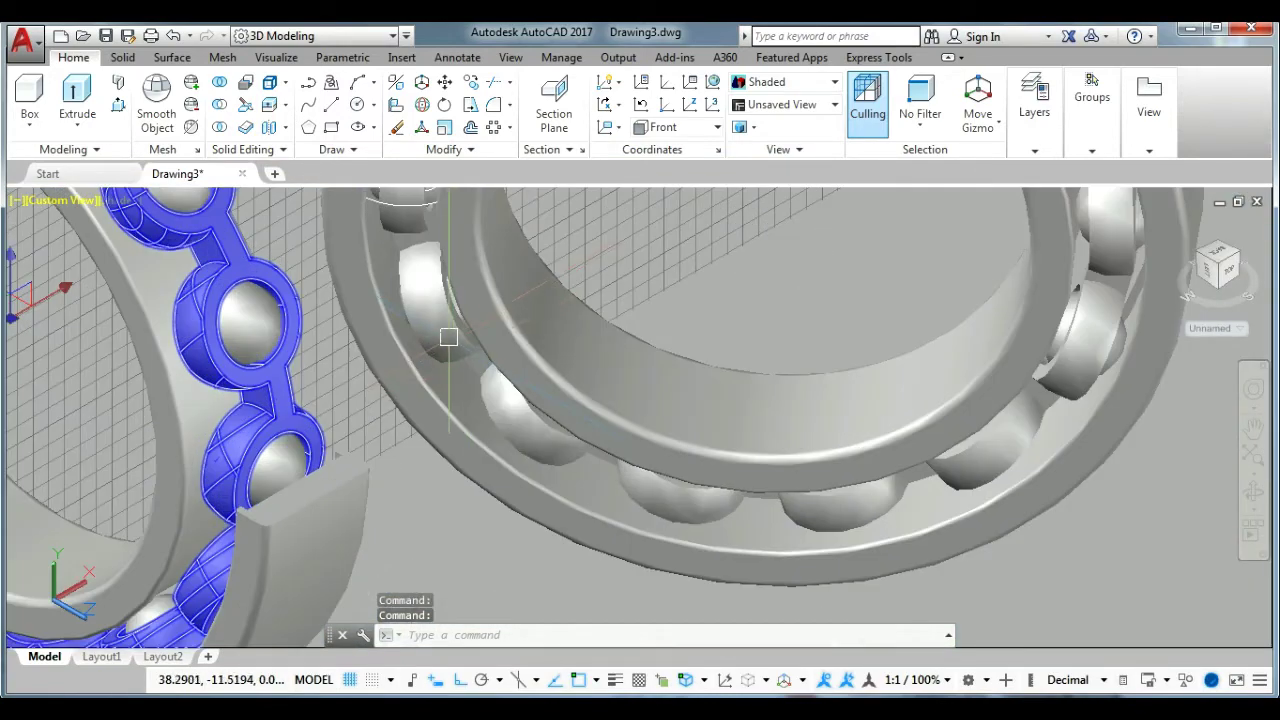
pyautogui.click(448, 337)
pyautogui.scroll(-1, 500, 400)
pyautogui.scroll(-1, 422, 492)
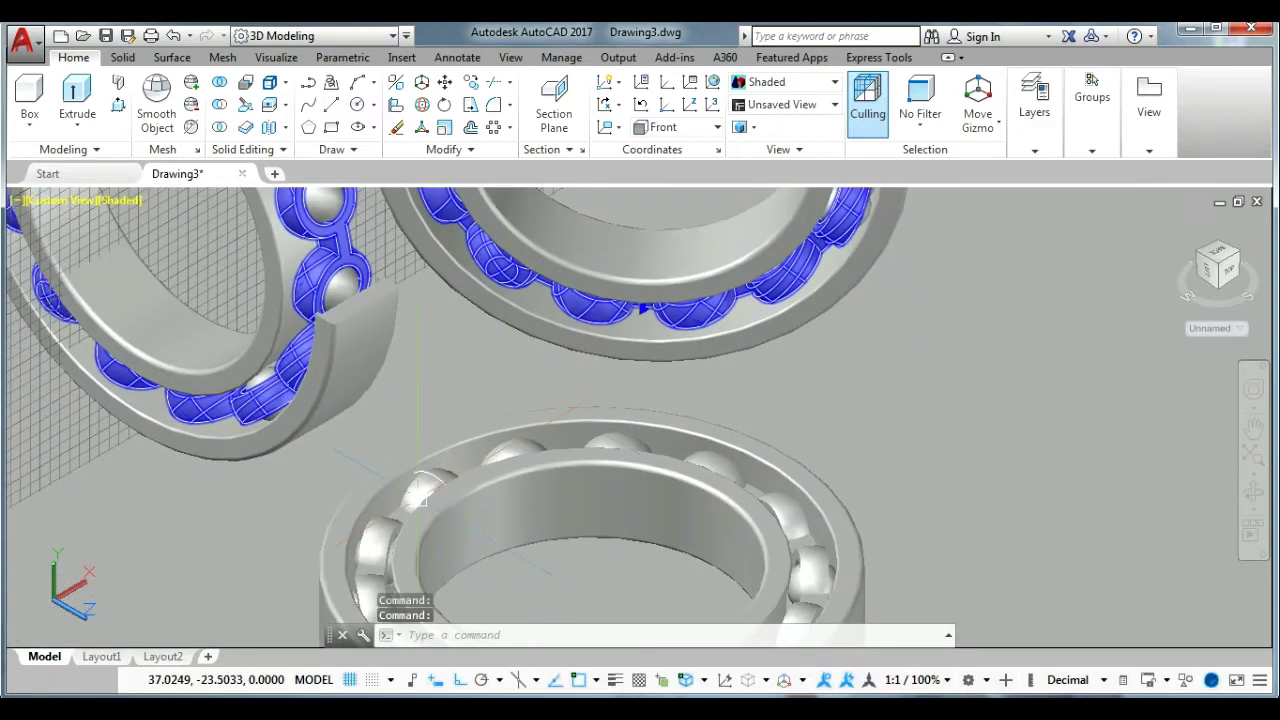
pyautogui.scroll(1, 422, 492)
pyautogui.click(420, 471)
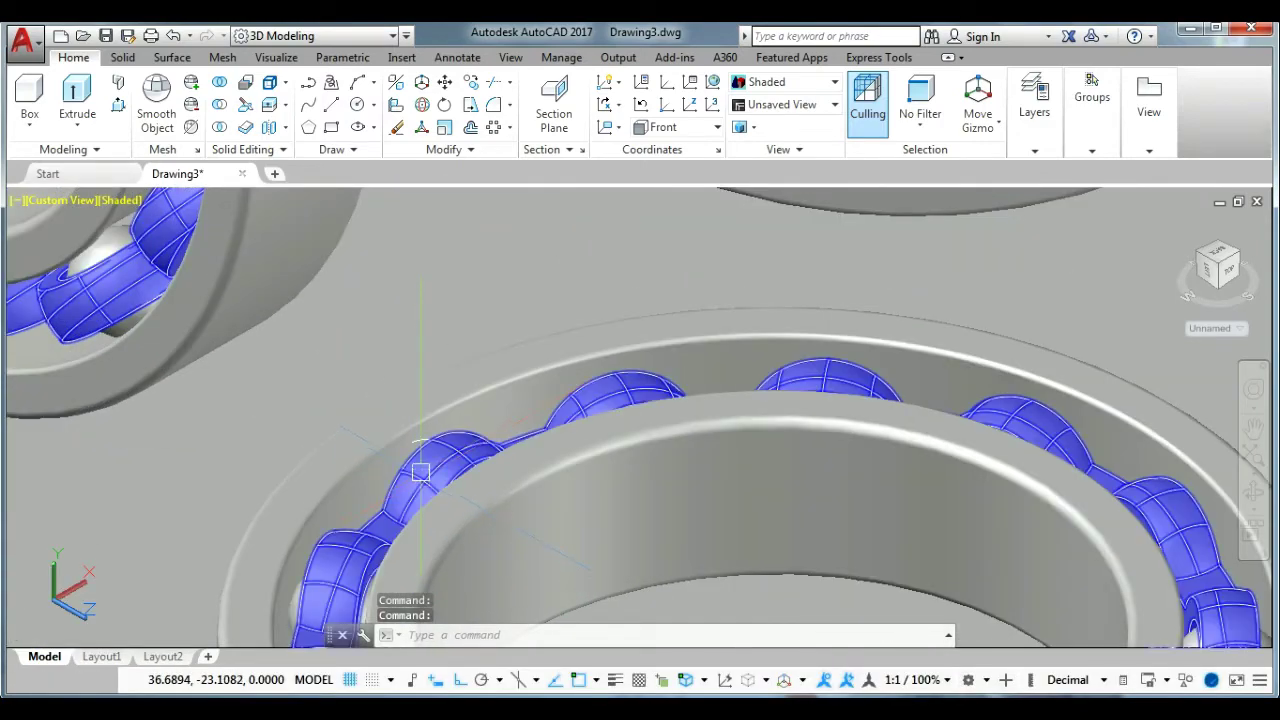
pyautogui.scroll(-2, 420, 471)
pyautogui.keyDown('shift'); pyautogui.moveTo(560, 586); pyautogui.dragTo(400, 491, button='middle'); pyautogui.keyUp('shift')
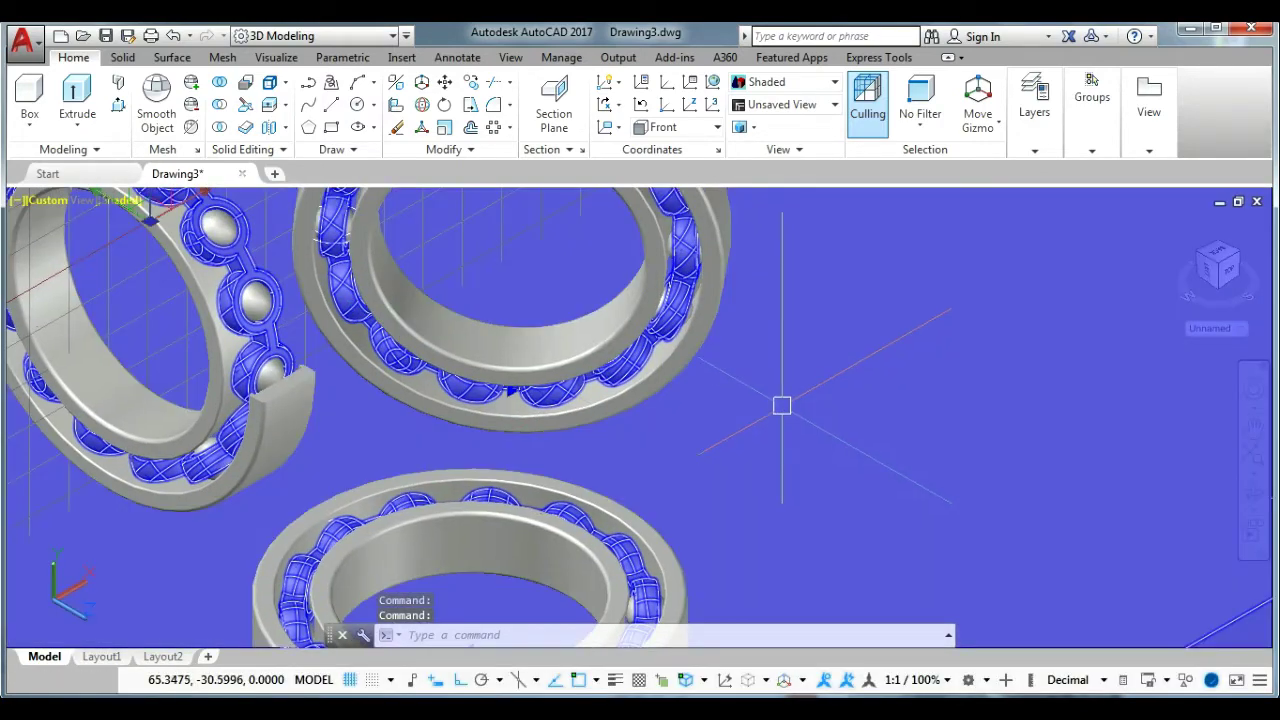
# - Hide the selected cages and base, then turn off the grid with F7
pyautogui.rightClick(782, 405)
pyautogui.moveTo(832, 355)
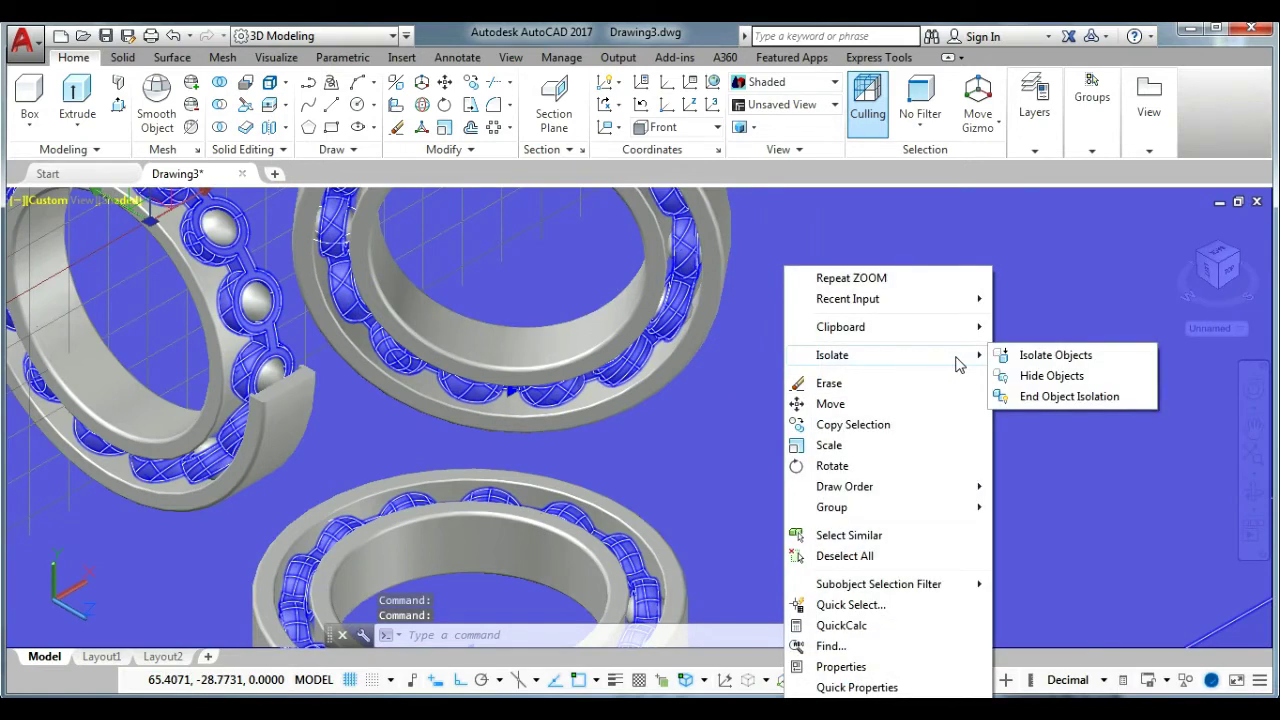
pyautogui.click(1050, 376)
pyautogui.scroll(-2, 700, 390)
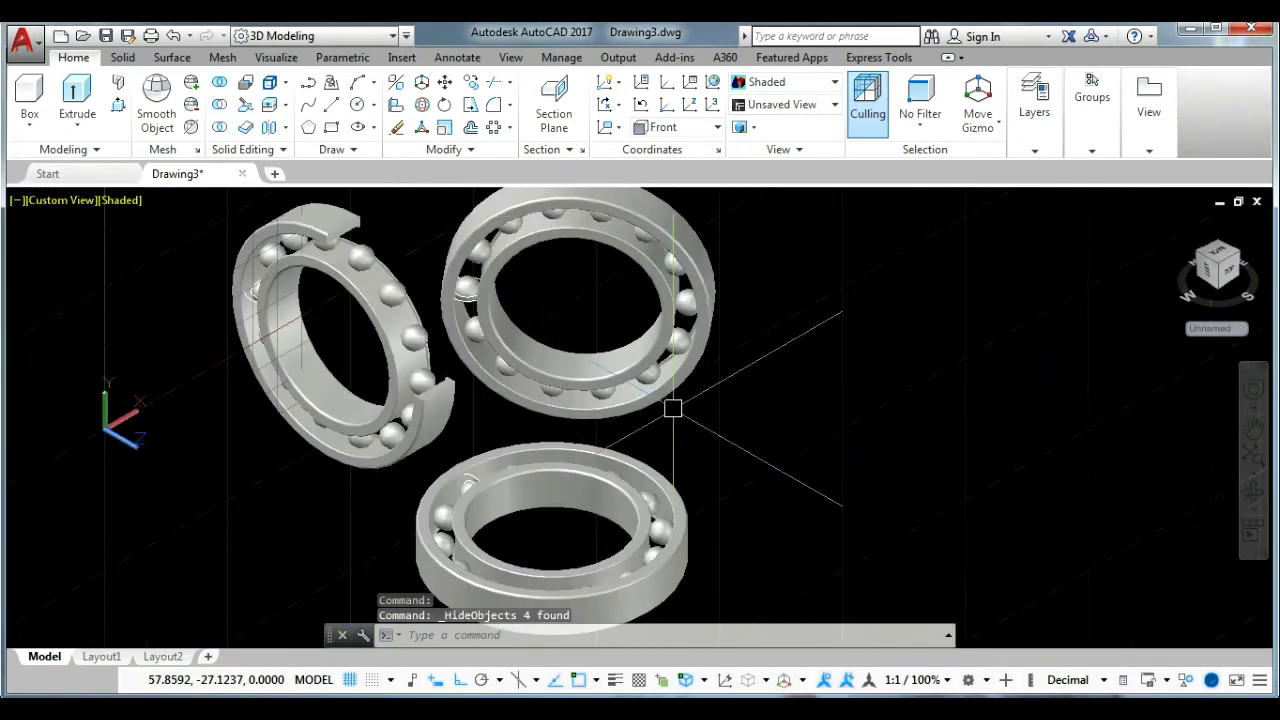
pyautogui.scroll(-1, 720, 404)
pyautogui.moveTo(720, 404); pyautogui.dragTo(666, 409, button='middle')
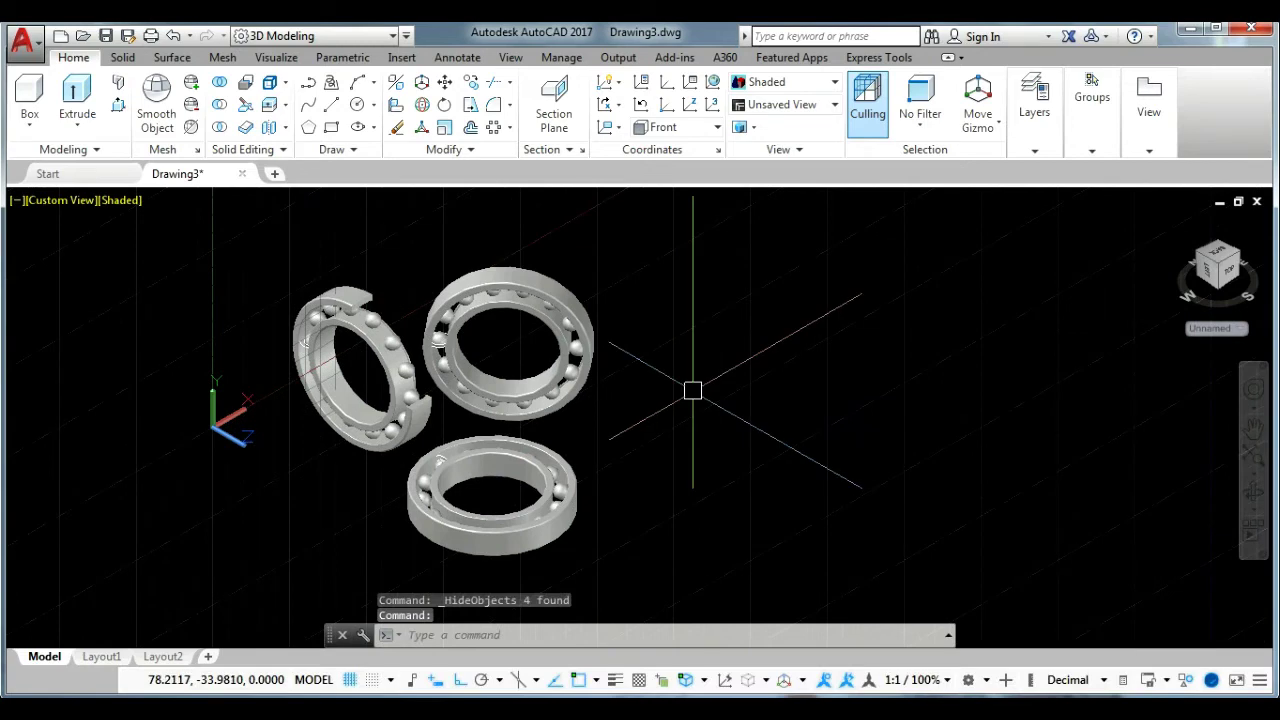
pyautogui.press('F7')
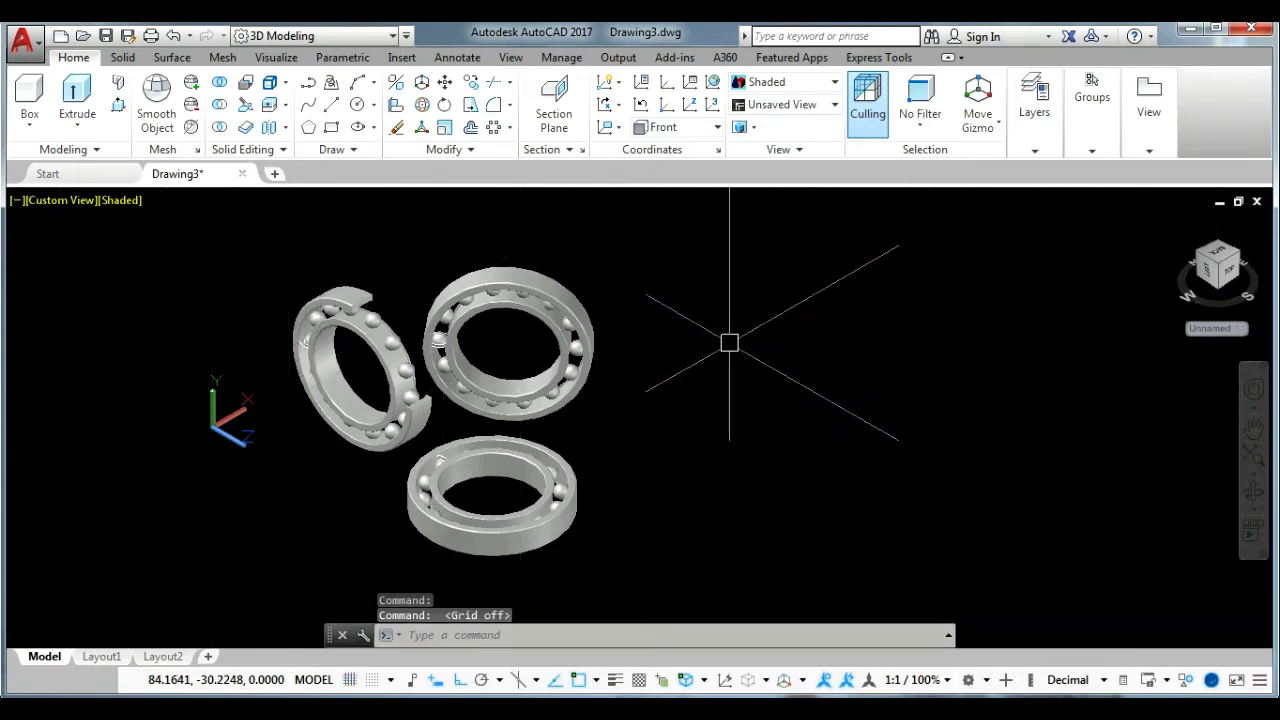
# - Open the Materials Browser with MAT and window-select all three bearings
pyautogui.write('mat')
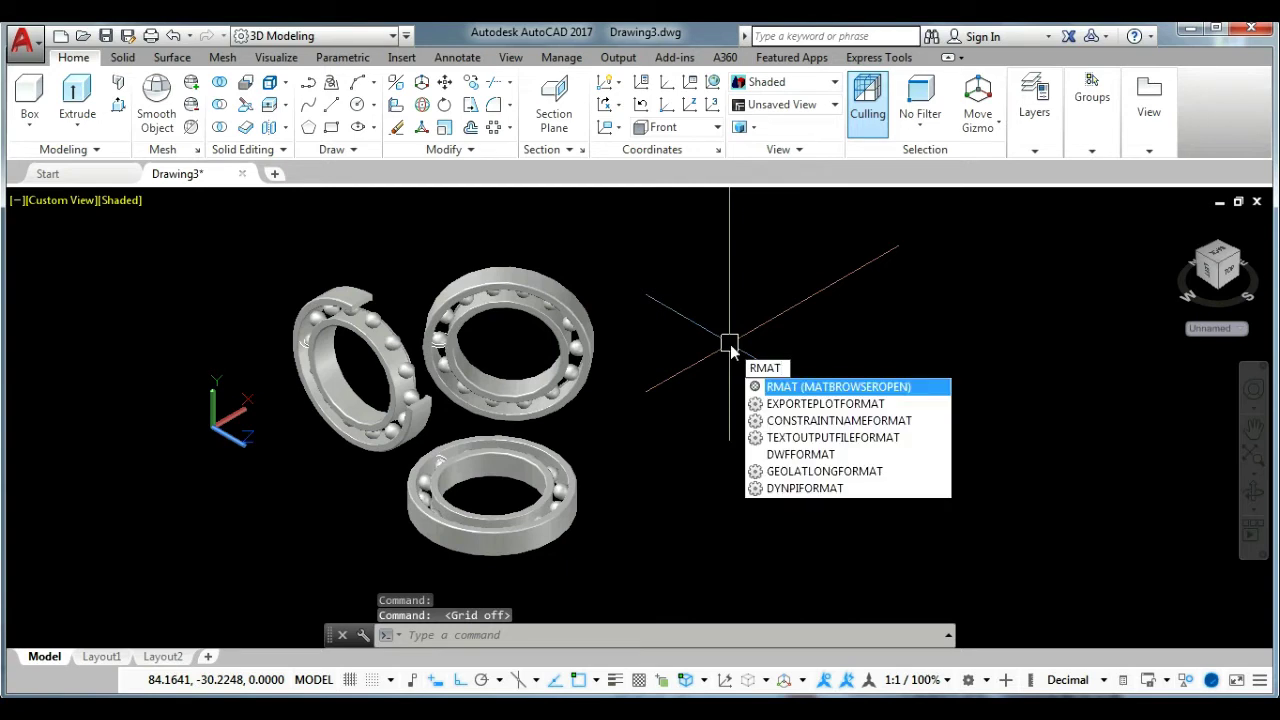
pyautogui.press('Return')
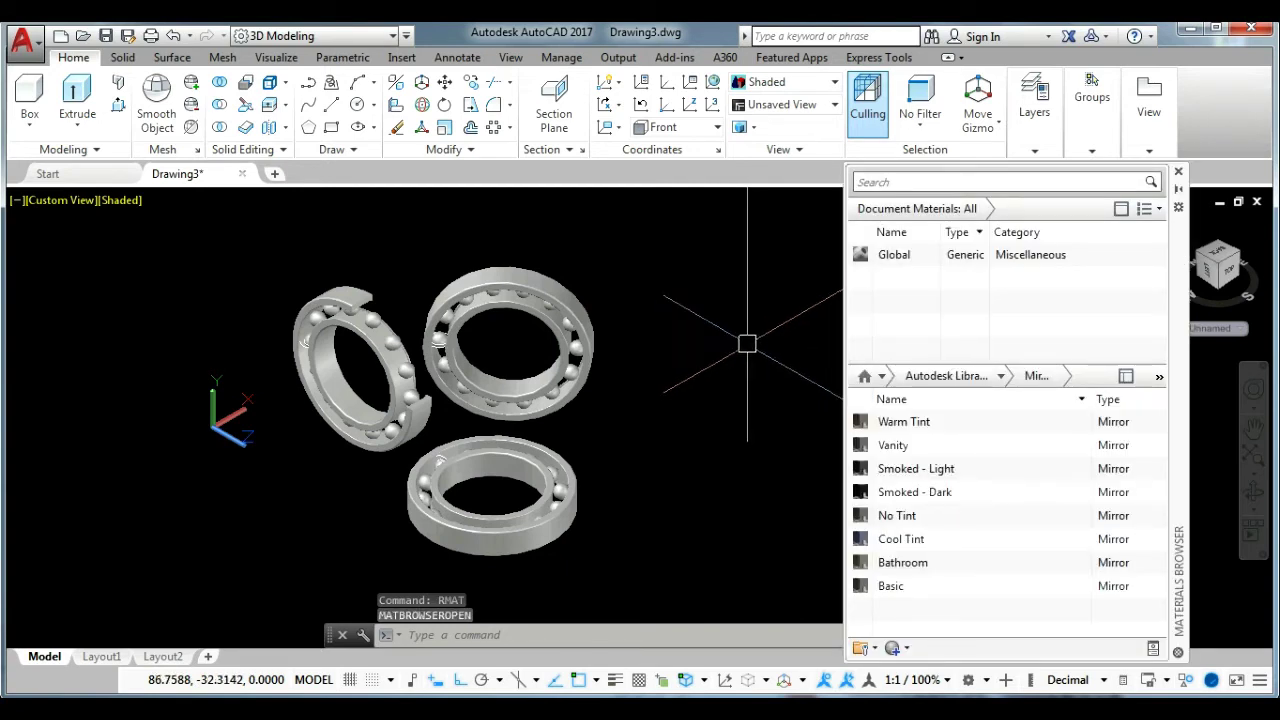
pyautogui.click(890, 183)
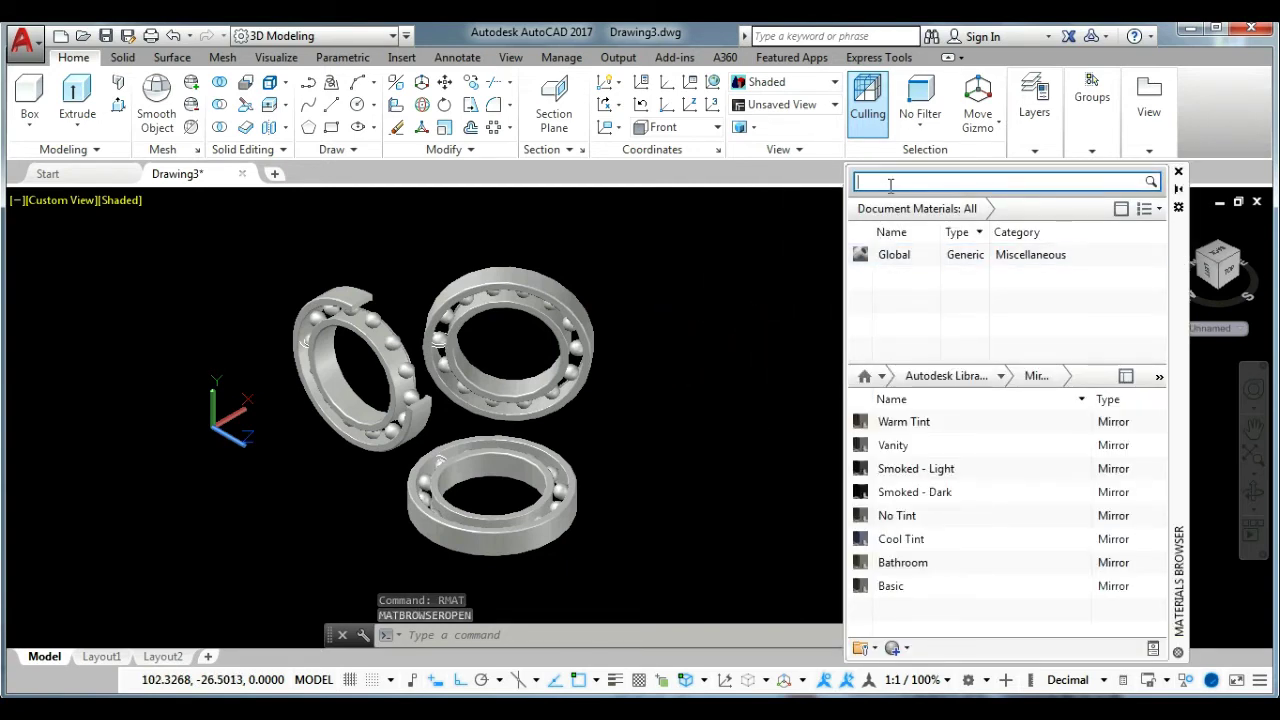
pyautogui.click(713, 540)
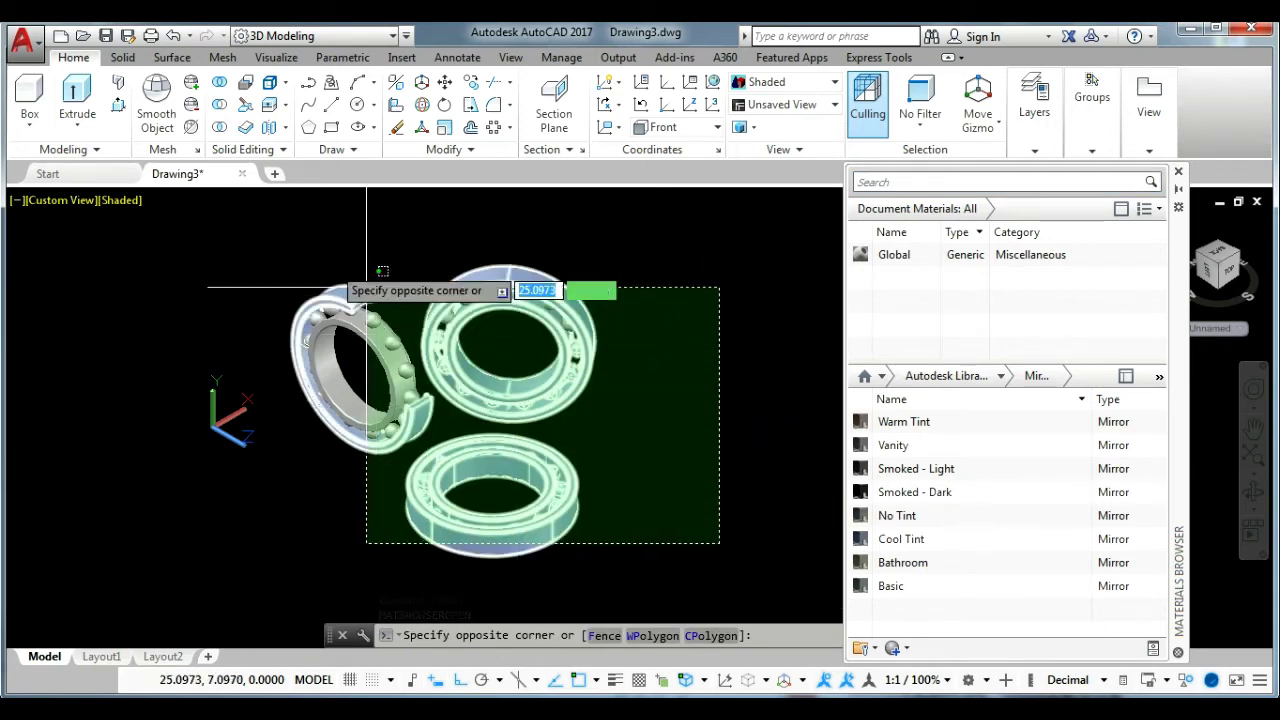
pyautogui.click(241, 237)
pyautogui.click(654, 574)
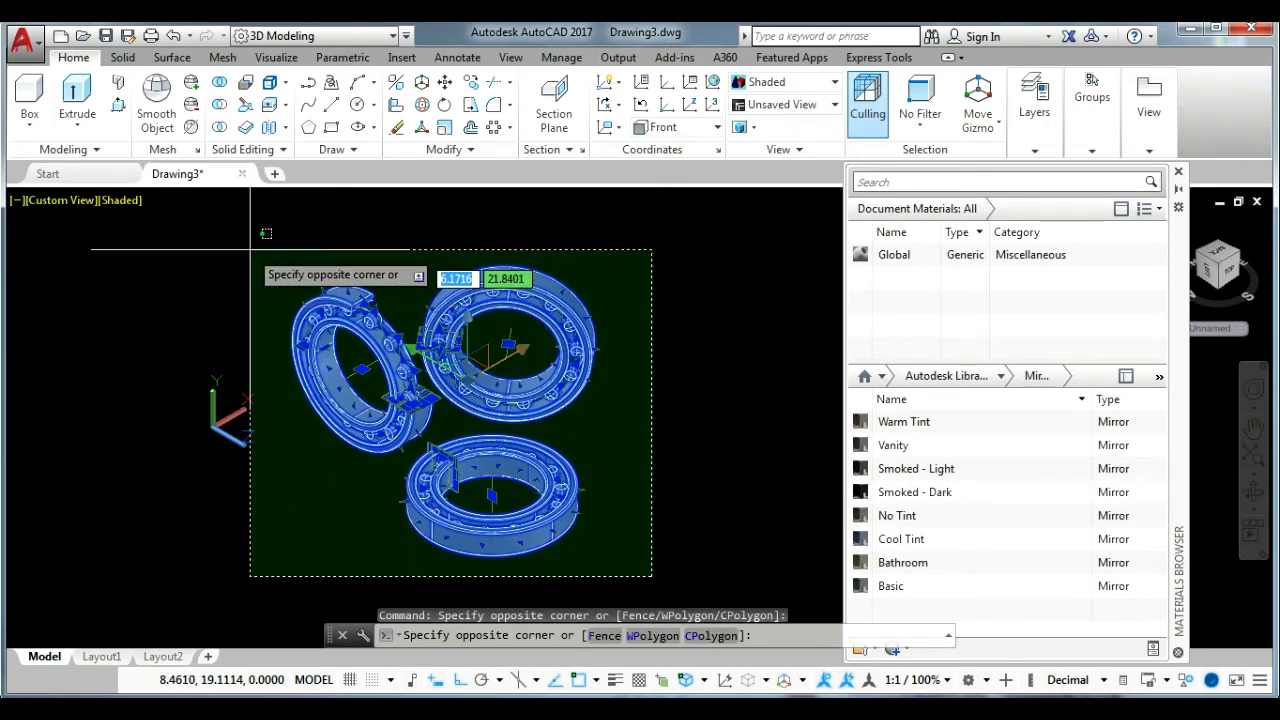
pyautogui.click(253, 251)
# - Search 'steel' and assign Stainless Steel - Bright to the three bearings
pyautogui.click(914, 182)
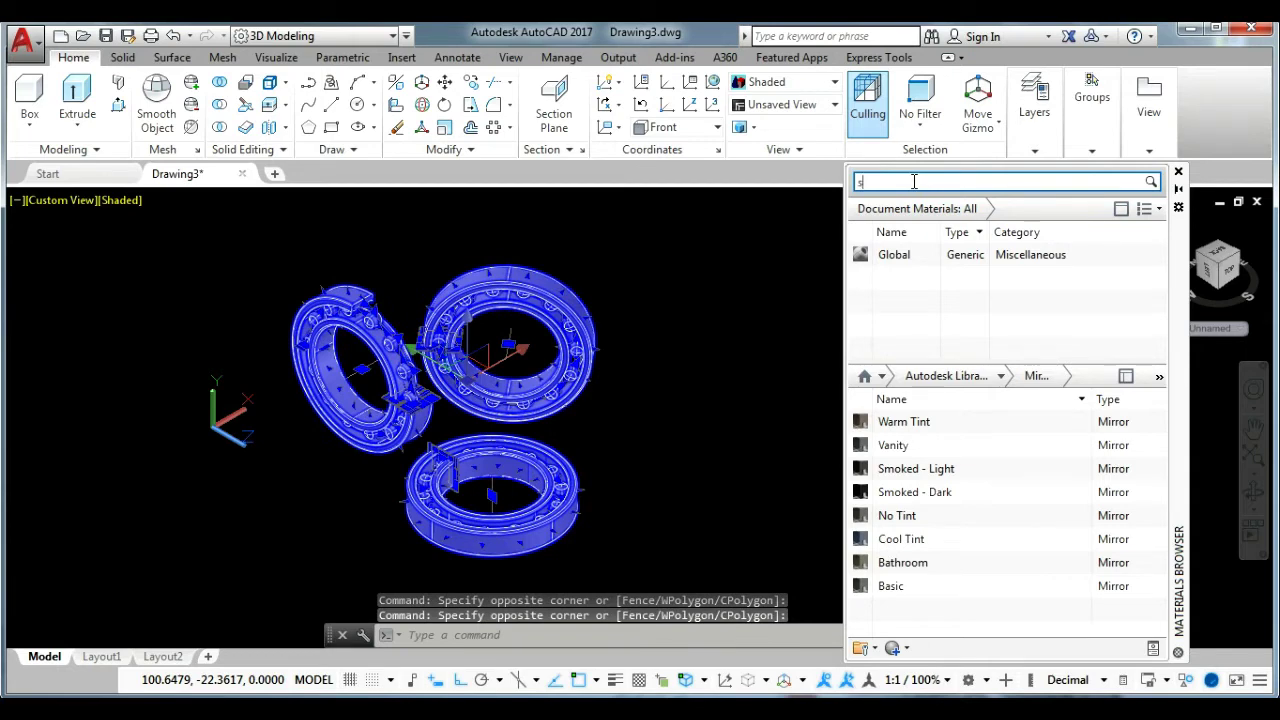
pyautogui.press('Return')
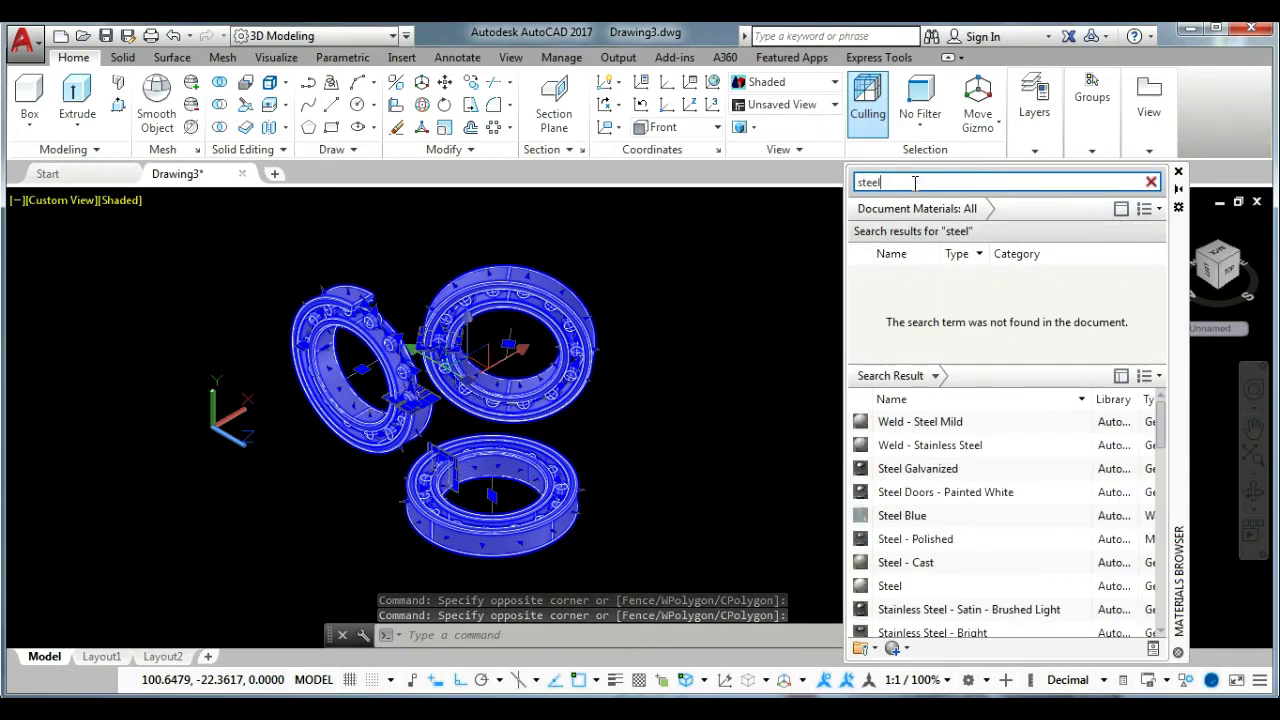
pyautogui.moveTo(1158, 428); pyautogui.dragTo(1165, 467)
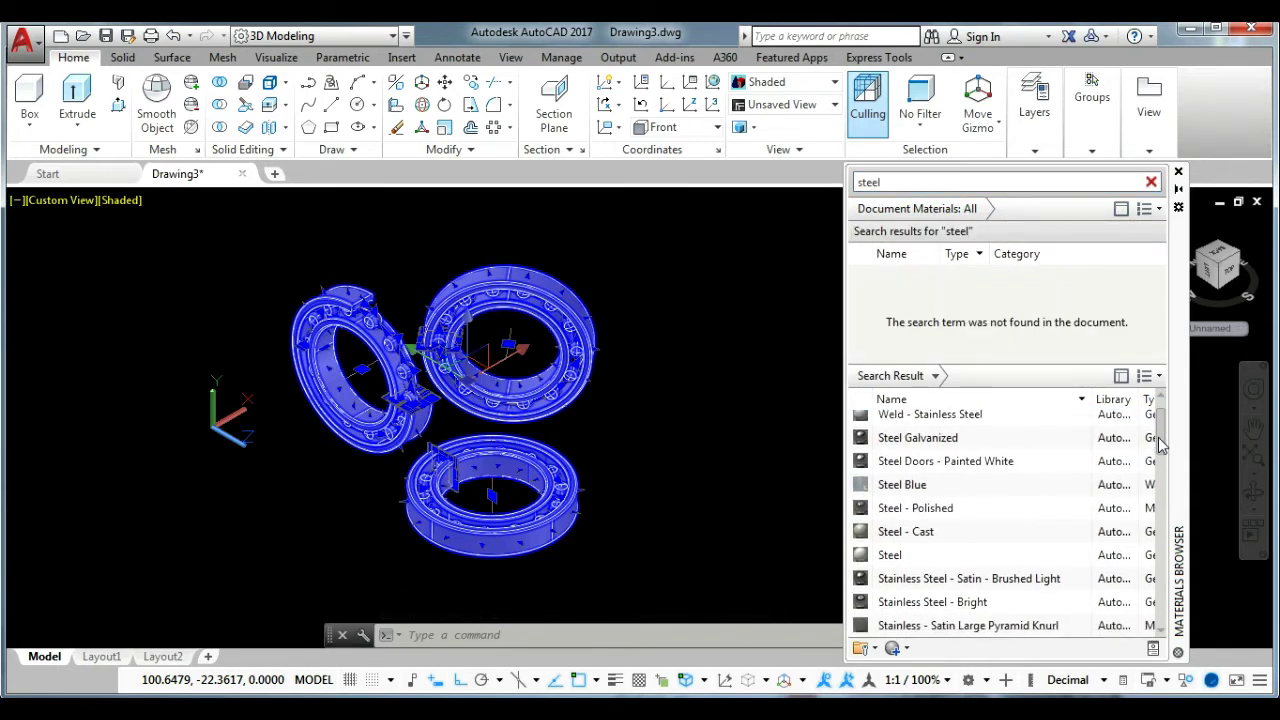
pyautogui.moveTo(932, 496)
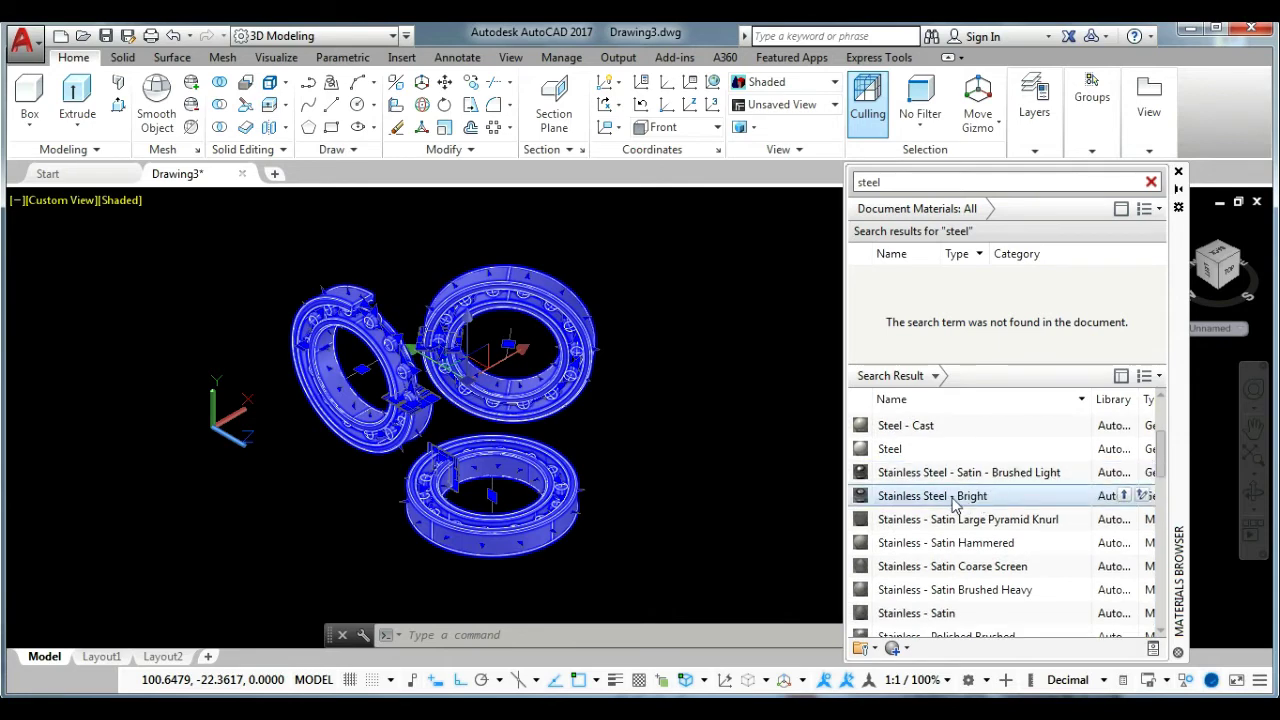
pyautogui.click(1000, 510)
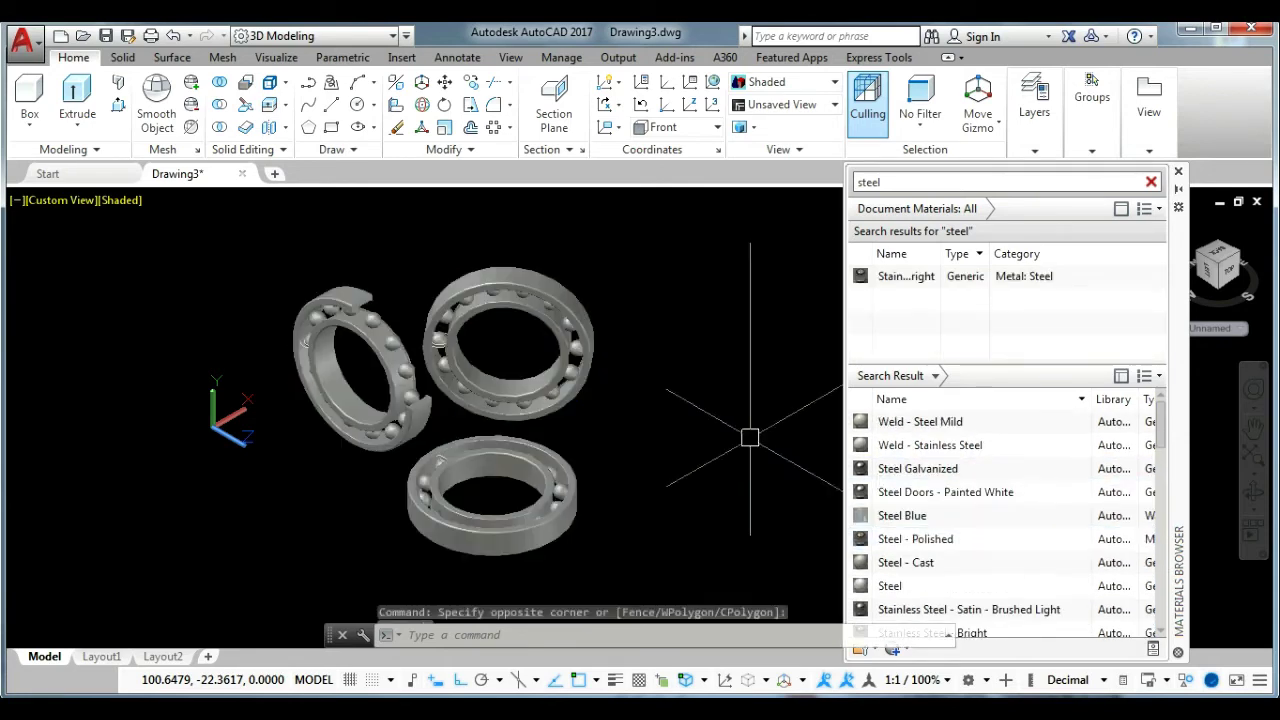
pyautogui.rightClick(652, 345)
pyautogui.moveTo(700, 429)
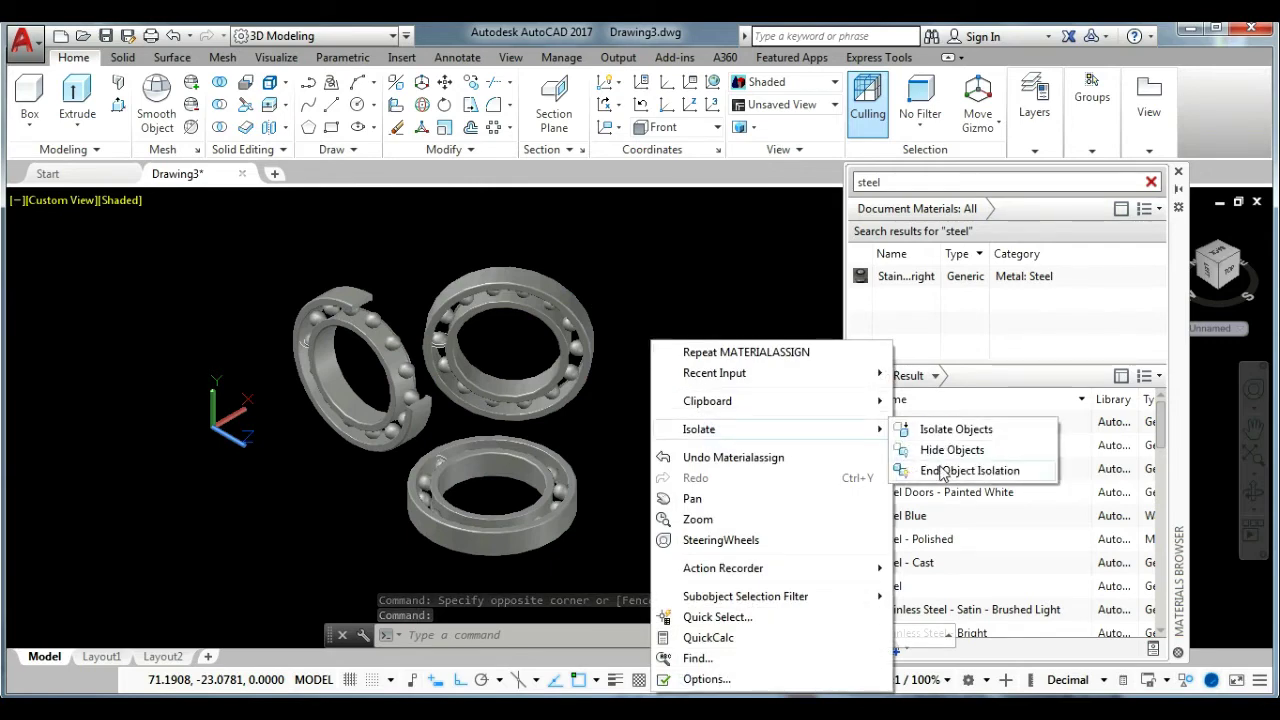
# - Unhide the cages and base, then assign Wild Cherry - Natural 1 to the base
pyautogui.click(940, 471)
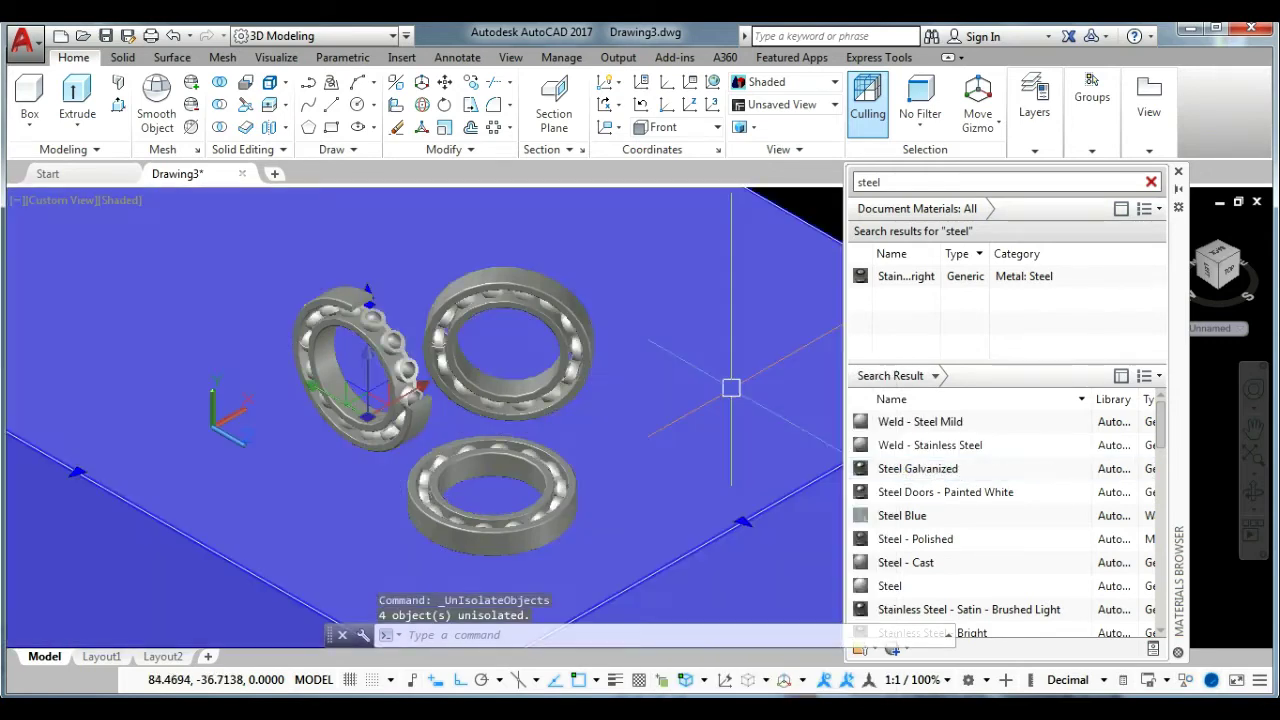
pyautogui.doubleClick(881, 183)
pyautogui.write('wild')
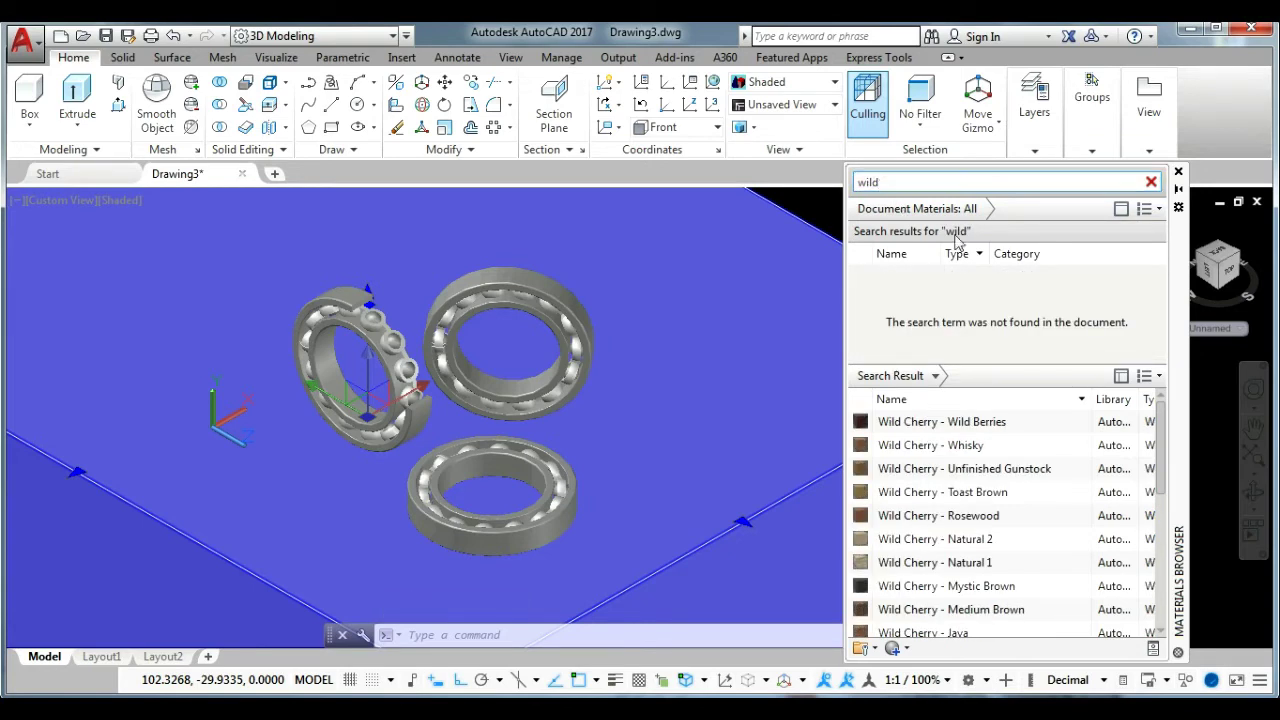
pyautogui.scroll(-1, 1145, 435)
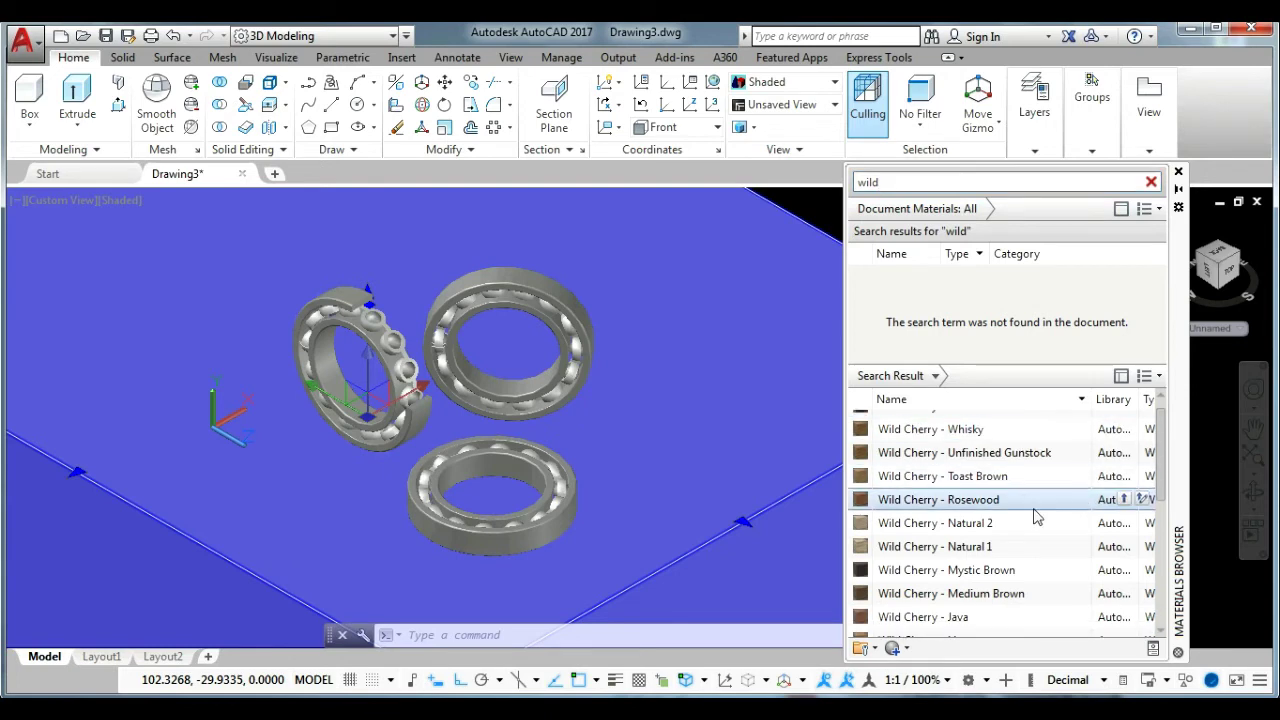
pyautogui.rightClick(963, 549)
pyautogui.click(1002, 553)
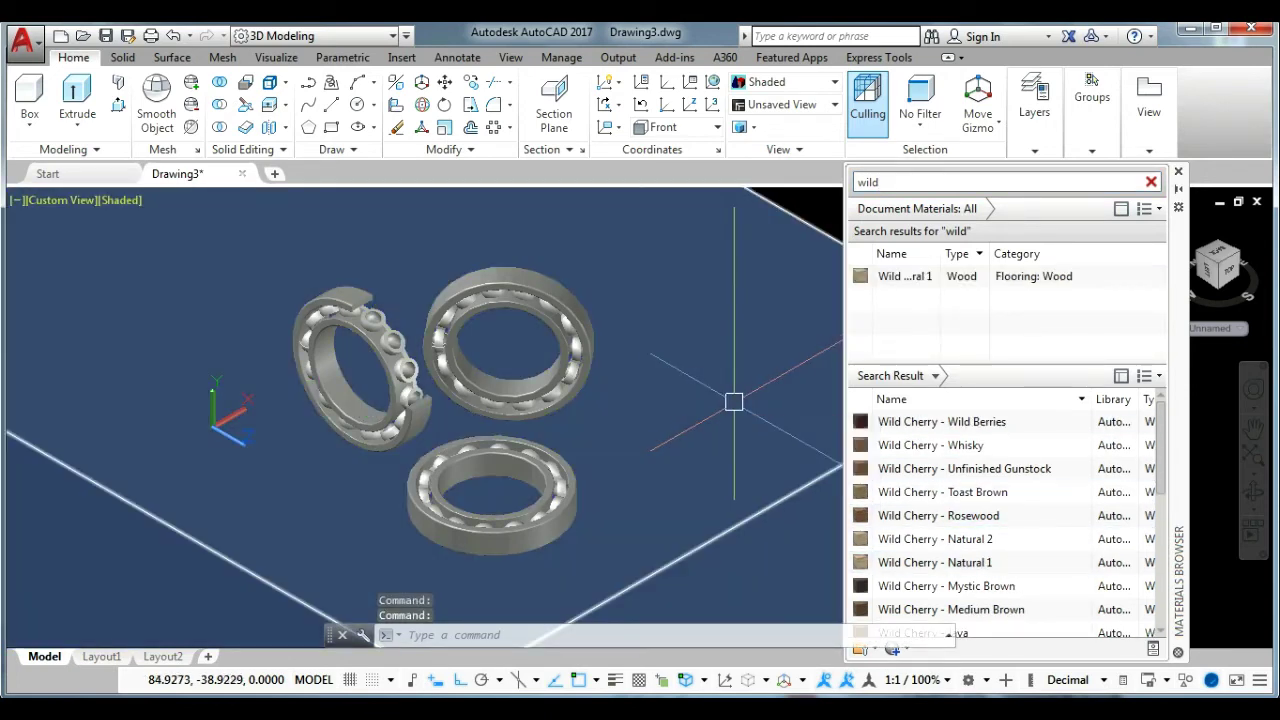
# - Zoom and pan around the bearings, then select the 'wild' search term to replace it
pyautogui.scroll(2, 415, 368)
pyautogui.scroll(2, 428, 337)
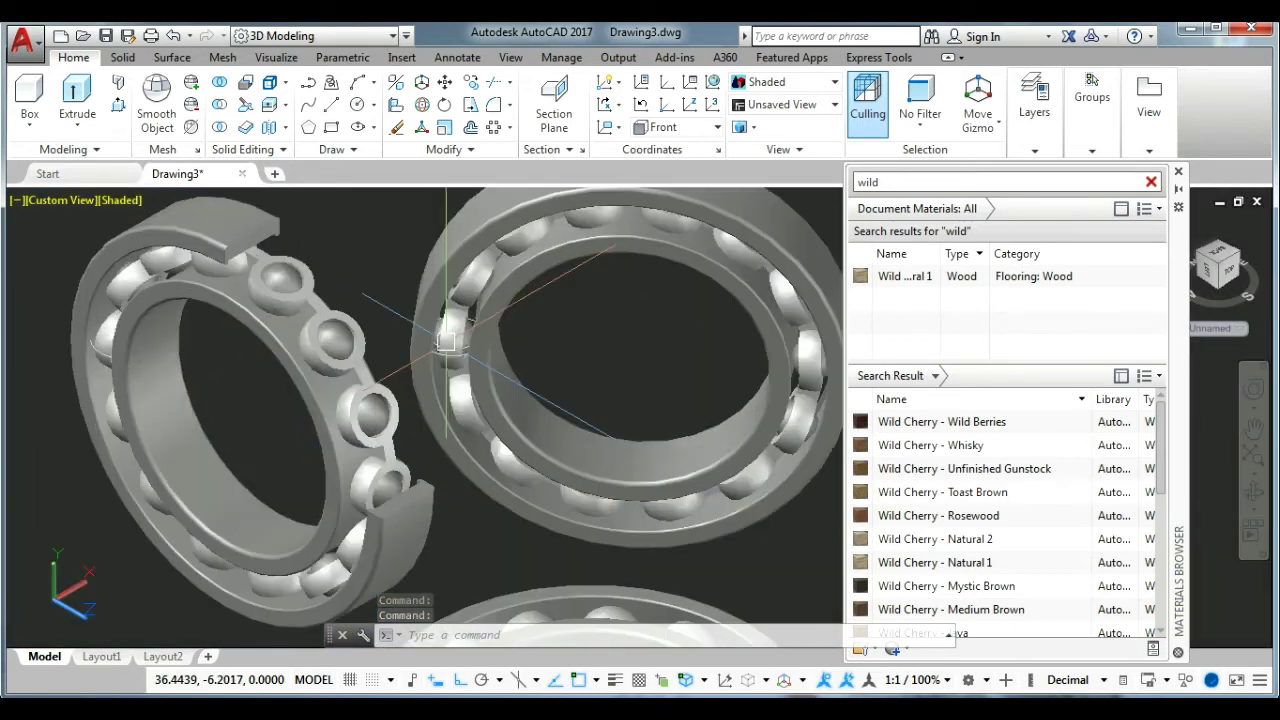
pyautogui.scroll(2, 449, 335)
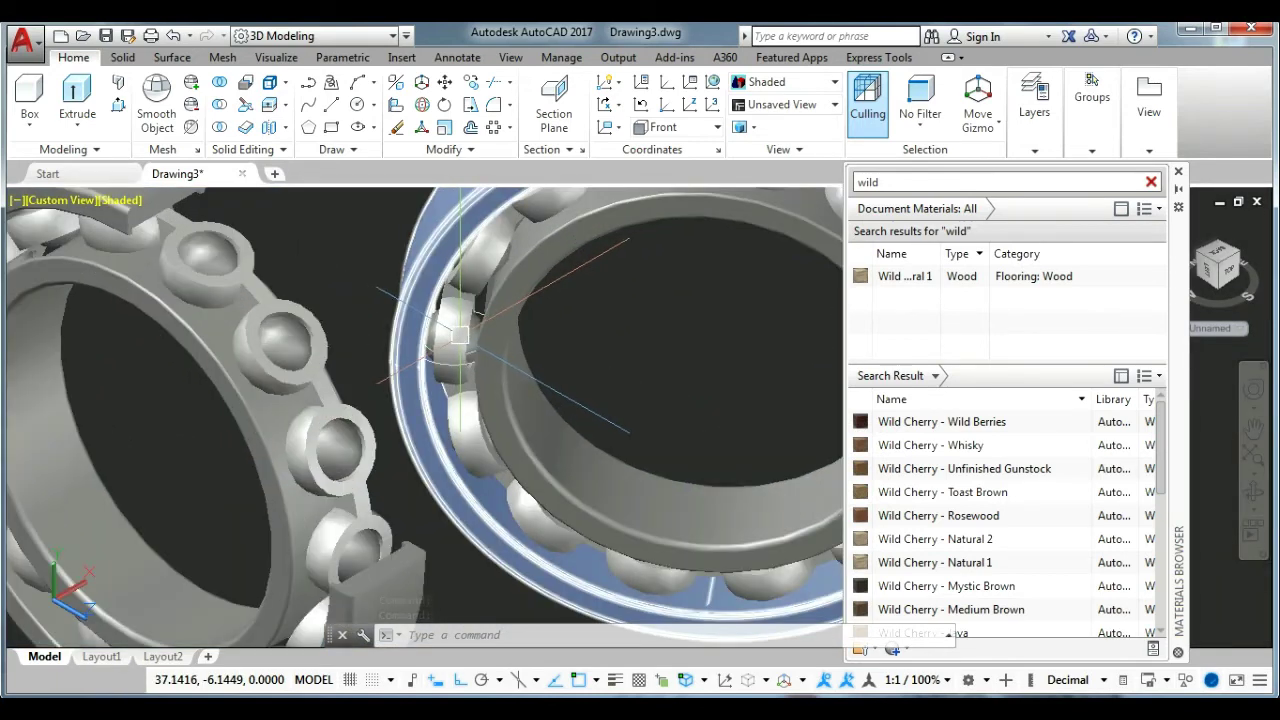
pyautogui.scroll(2, 449, 335)
pyautogui.scroll(2, 449, 335)
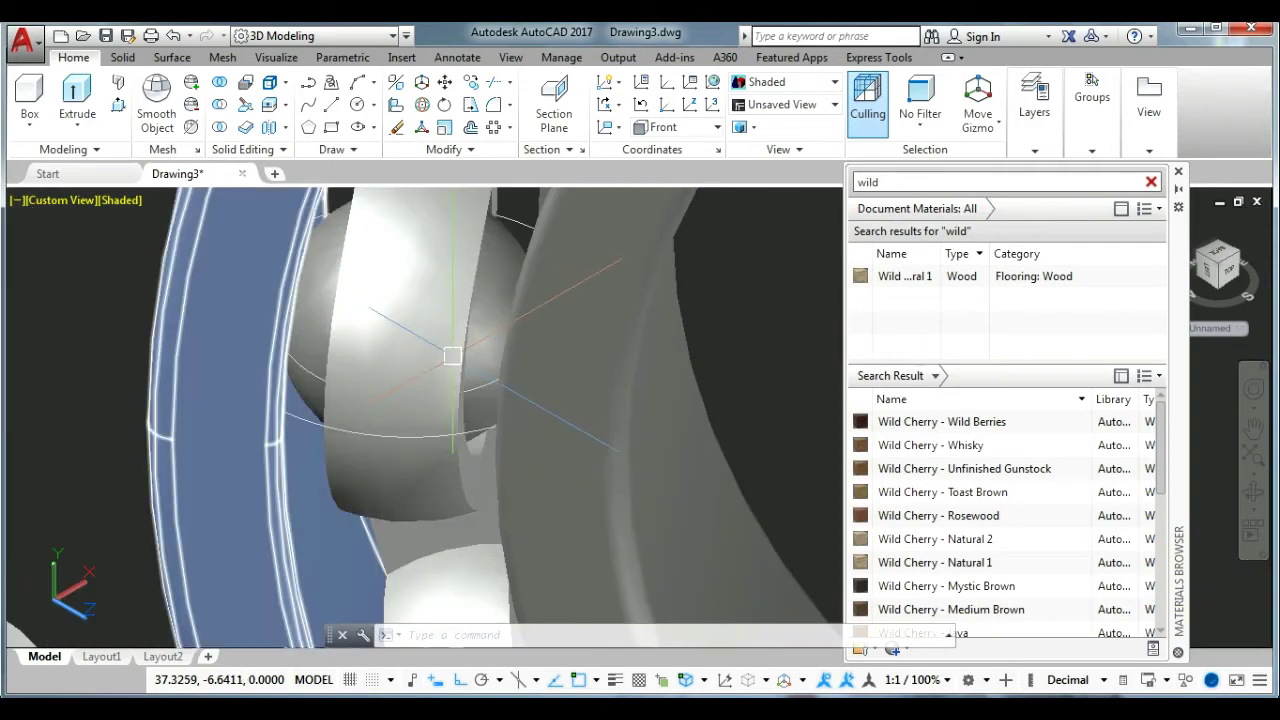
pyautogui.scroll(-2, 469, 513)
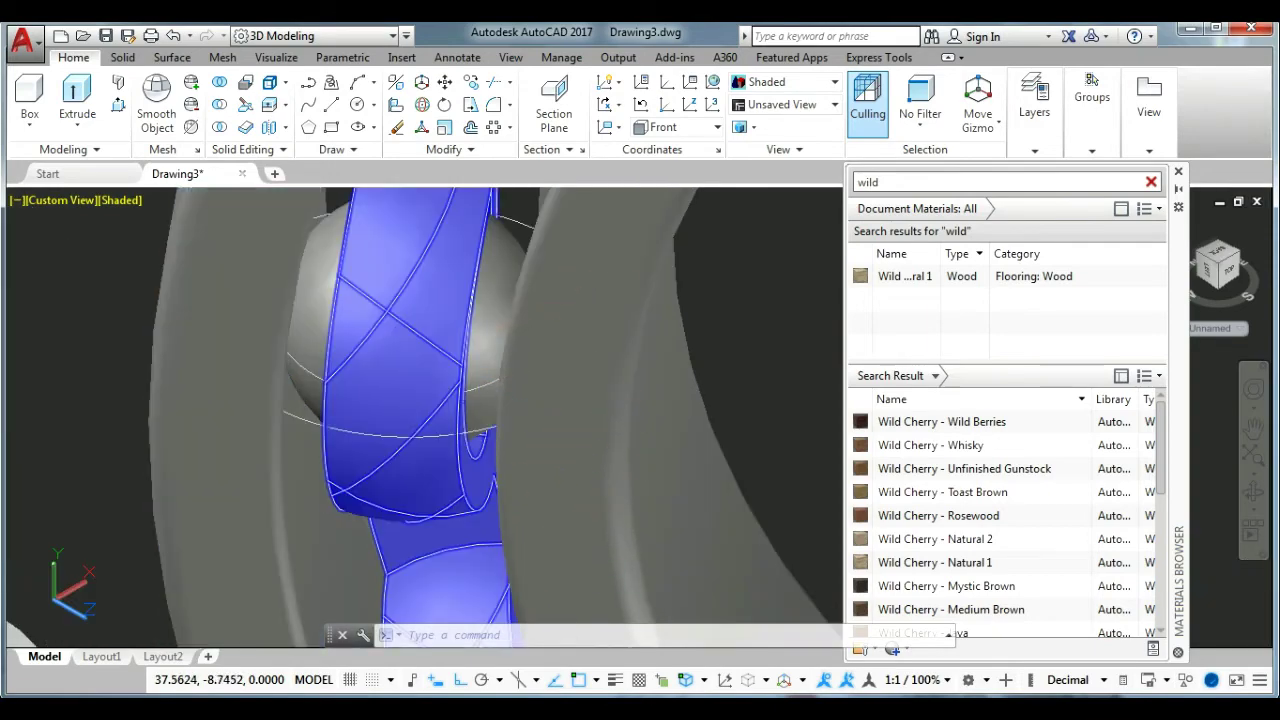
pyautogui.scroll(-3, 469, 513)
pyautogui.scroll(2, 560, 420)
pyautogui.scroll(-3, 501, 400)
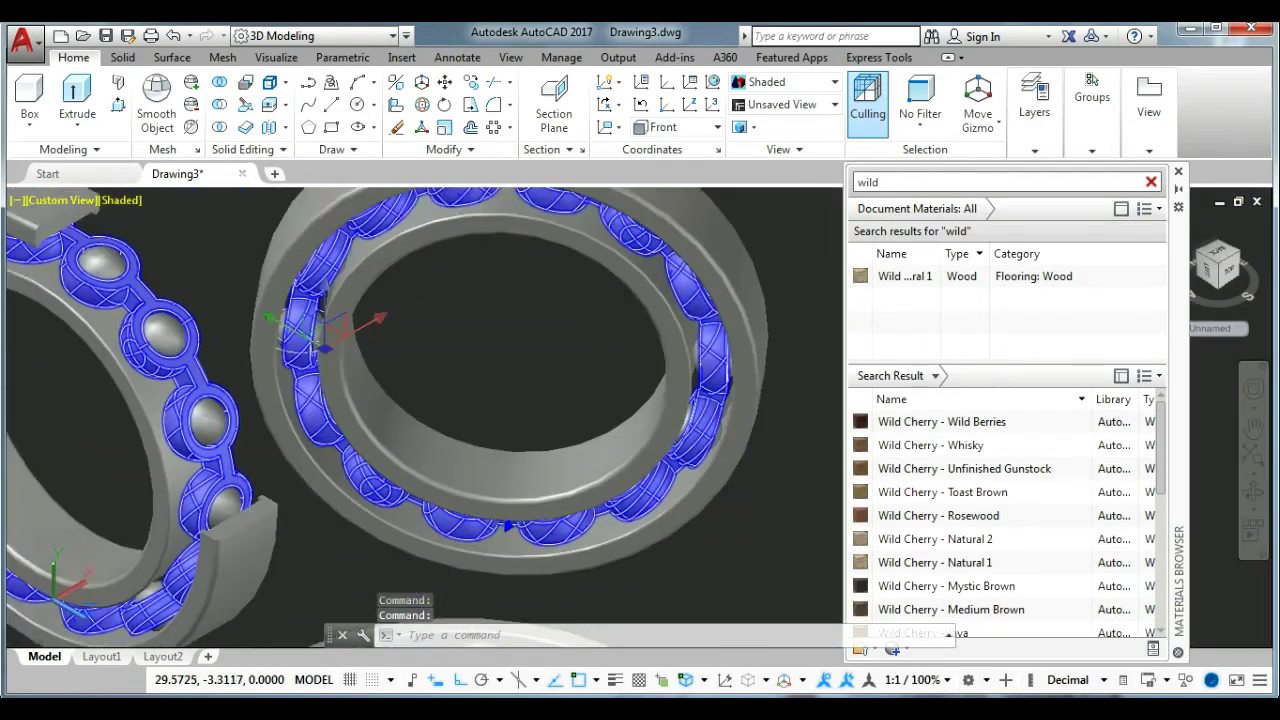
pyautogui.moveTo(501, 480); pyautogui.dragTo(501, 331, button='middle')
pyautogui.scroll(2, 400, 380)
pyautogui.scroll(3, 330, 400)
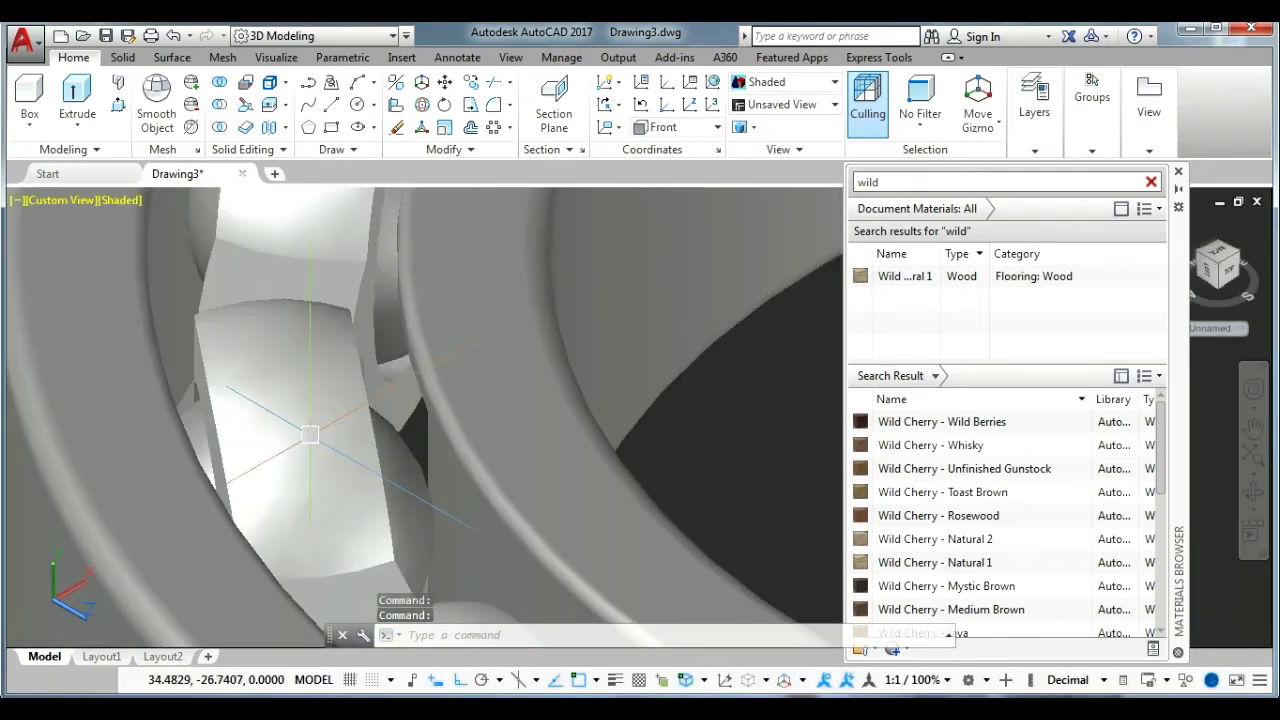
pyautogui.scroll(1, 294, 416)
pyautogui.scroll(-5, 294, 416)
pyautogui.moveTo(470, 330); pyautogui.dragTo(510, 490, button='middle')
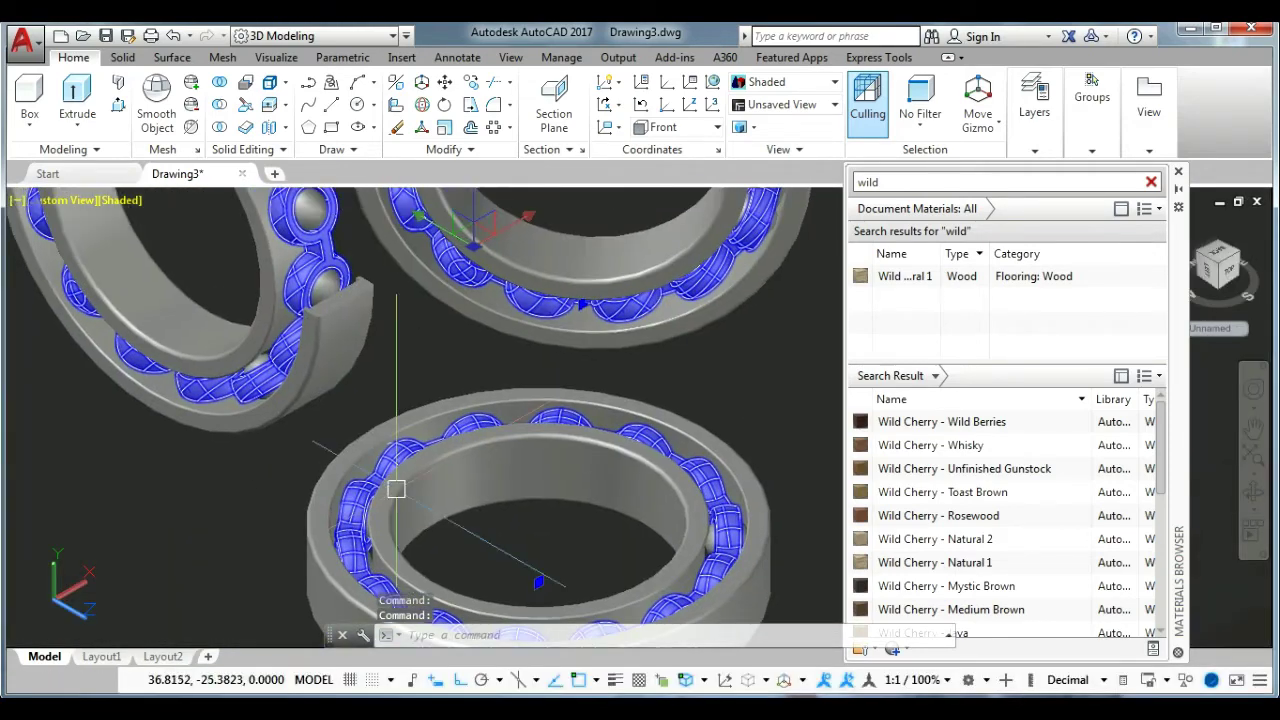
pyautogui.scroll(2, 390, 490)
pyautogui.scroll(2, 450, 400)
pyautogui.doubleClick(885, 184)
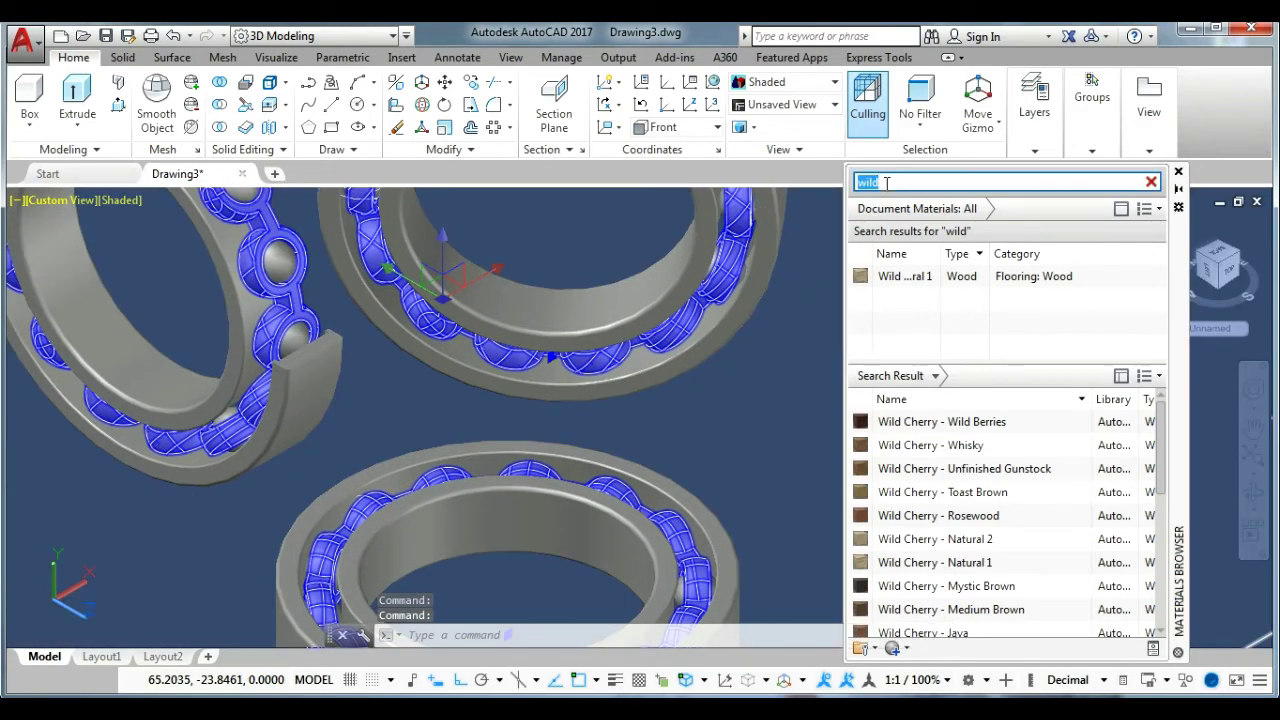
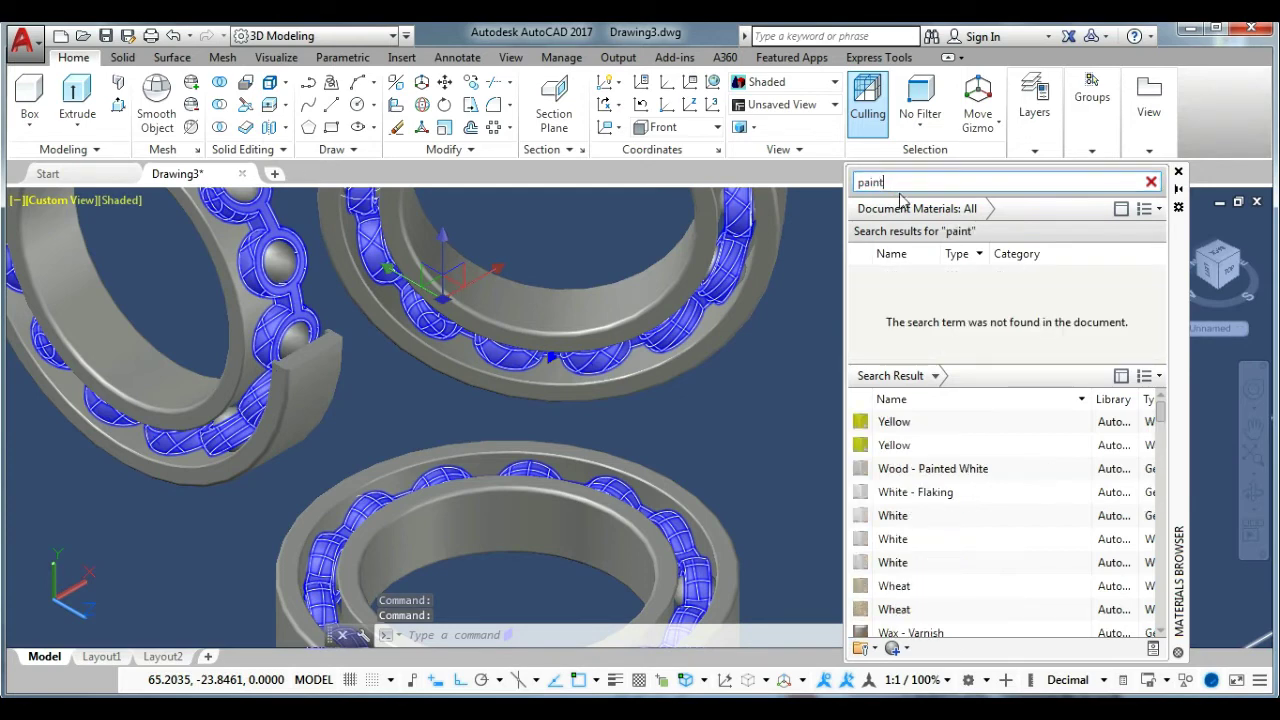
# - Assign the White (Wall Paint: Glossy) material to the three selected bearings
pyautogui.rightClick(897, 546)
pyautogui.click(930, 557)
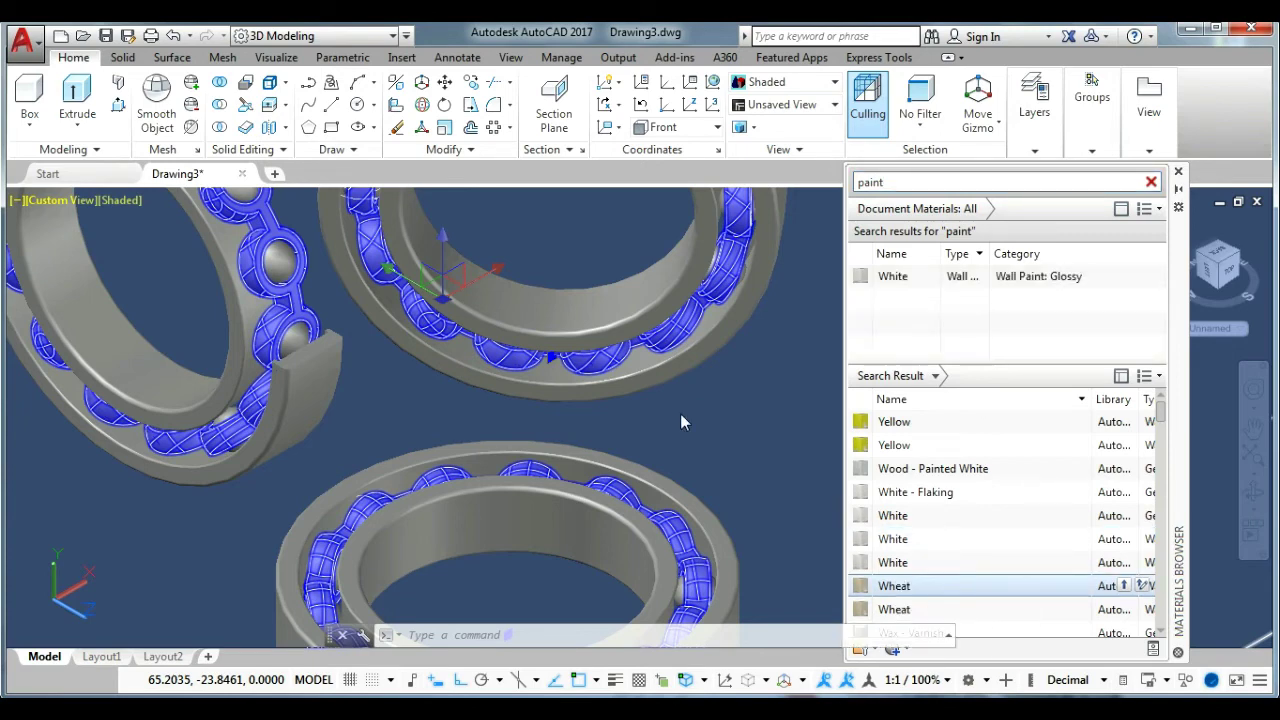
pyautogui.press('Escape')
pyautogui.press('Escape')
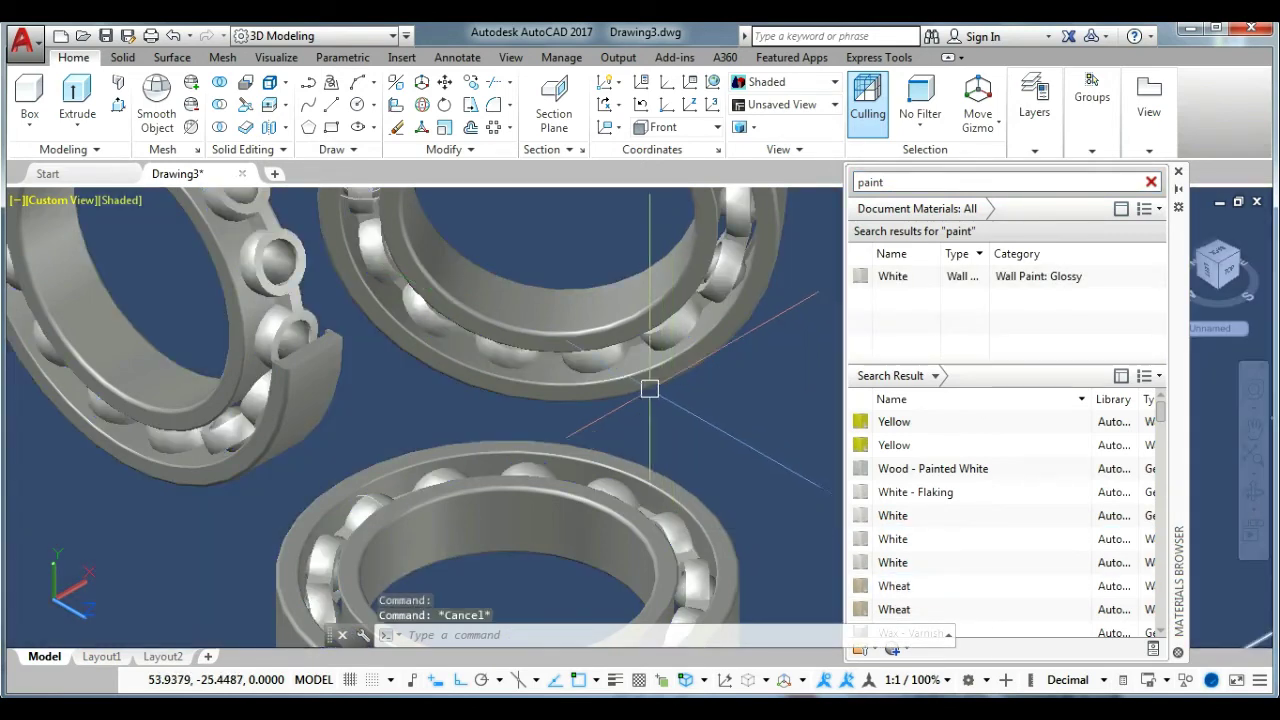
pyautogui.scroll(-5, 540, 418)
pyautogui.moveTo(540, 418); pyautogui.dragTo(584, 397, button='middle')
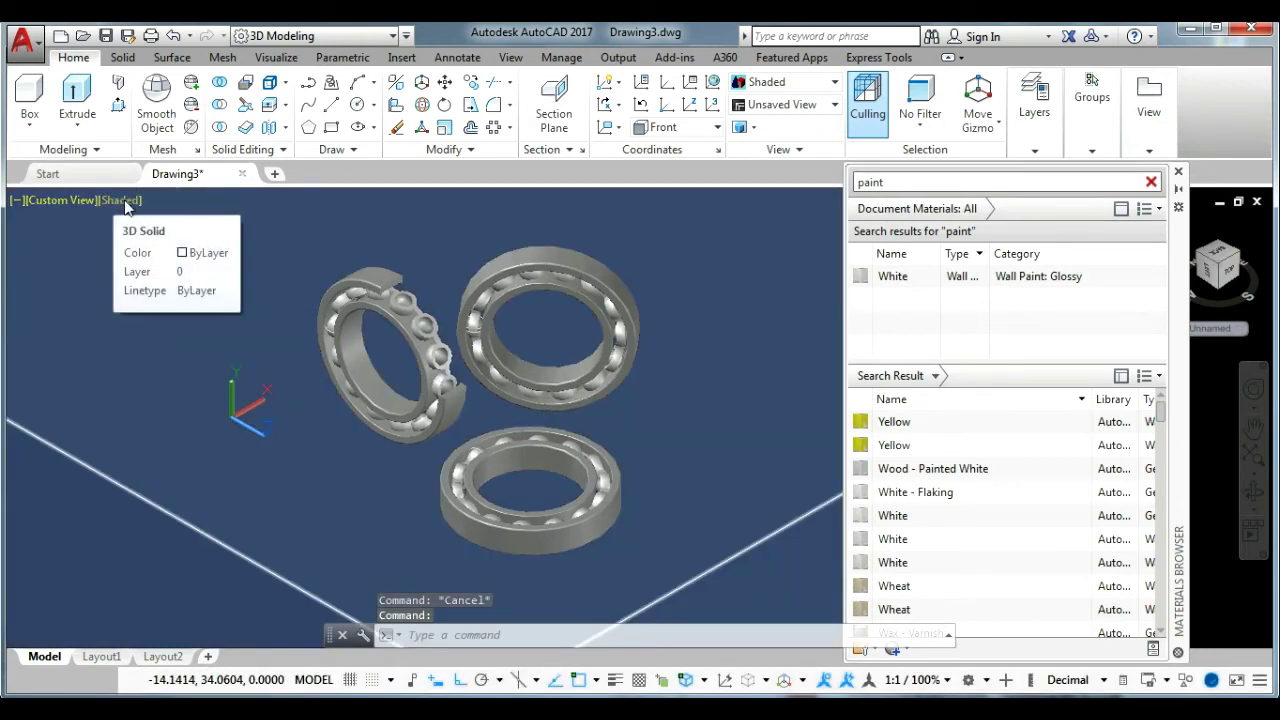
# - Set the viewport visual style to Realistic
pyautogui.click(116, 202)
pyautogui.click(176, 312)
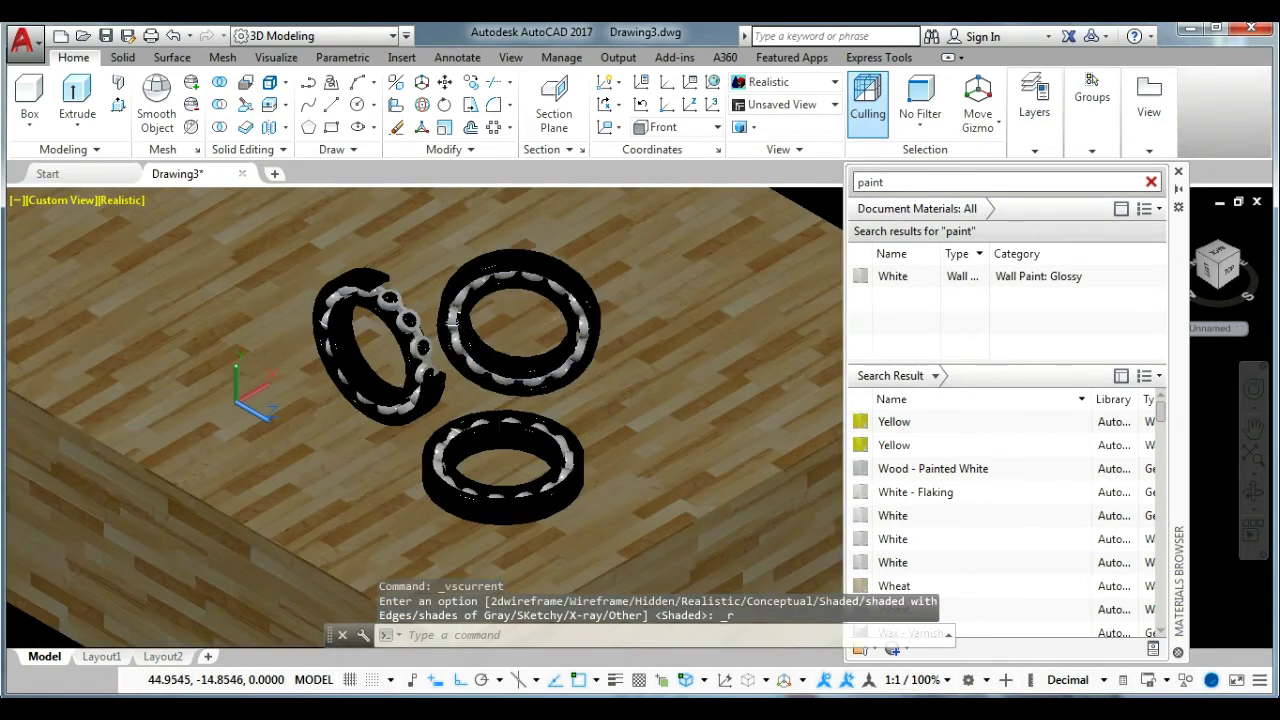
pyautogui.scroll(-3, 280, 297)
pyautogui.write('SETUV')
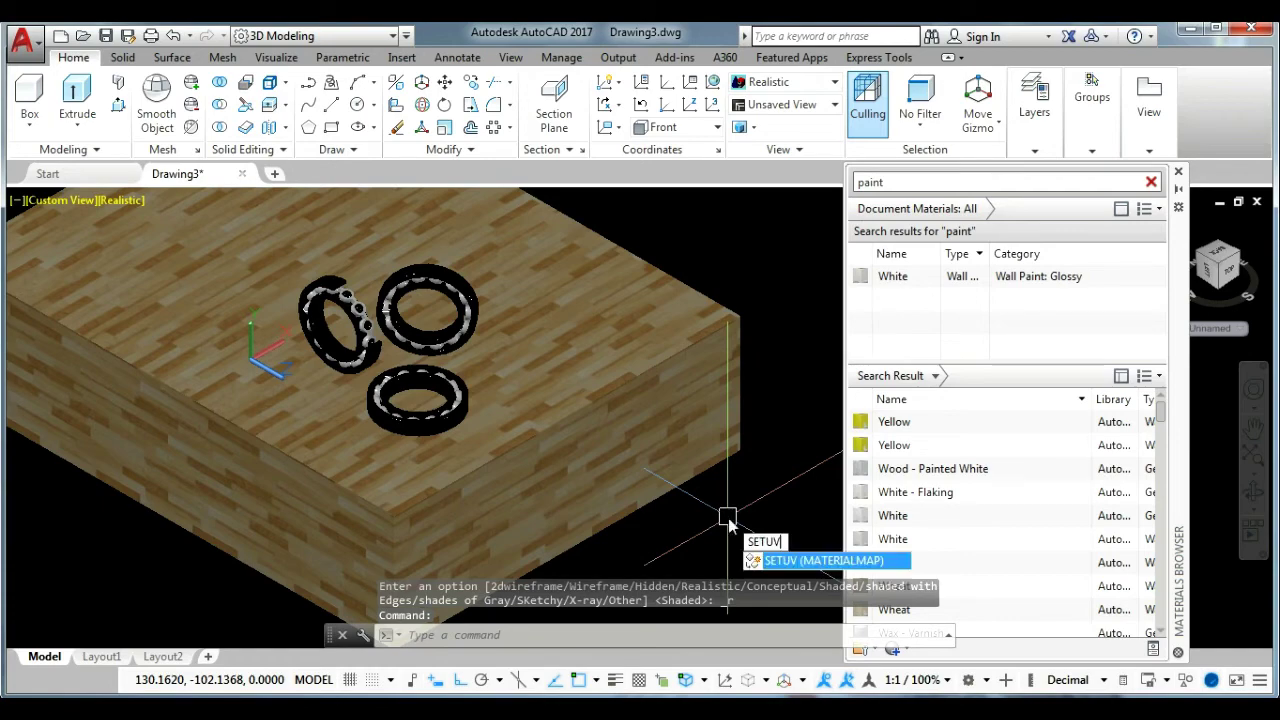
# - Apply a default Box texture mapping to the wooden block
pyautogui.press('Return')
pyautogui.press('Return')
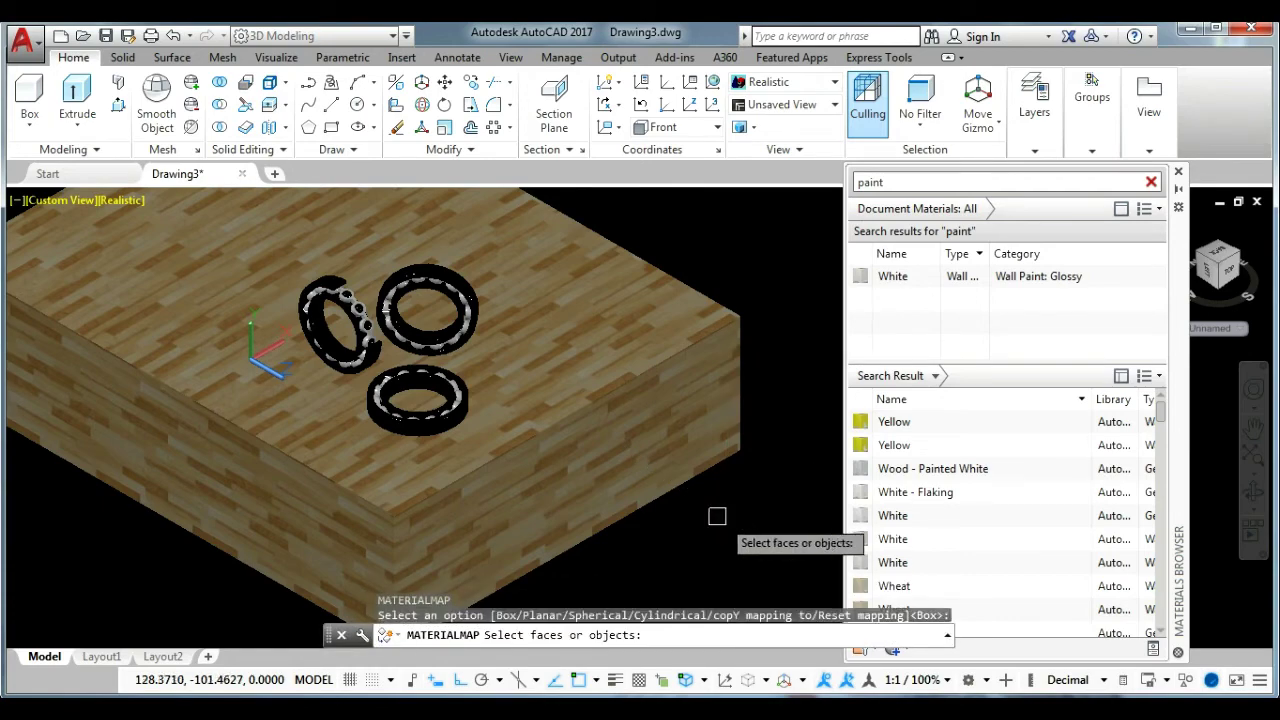
pyautogui.click(576, 424)
pyautogui.press('Return')
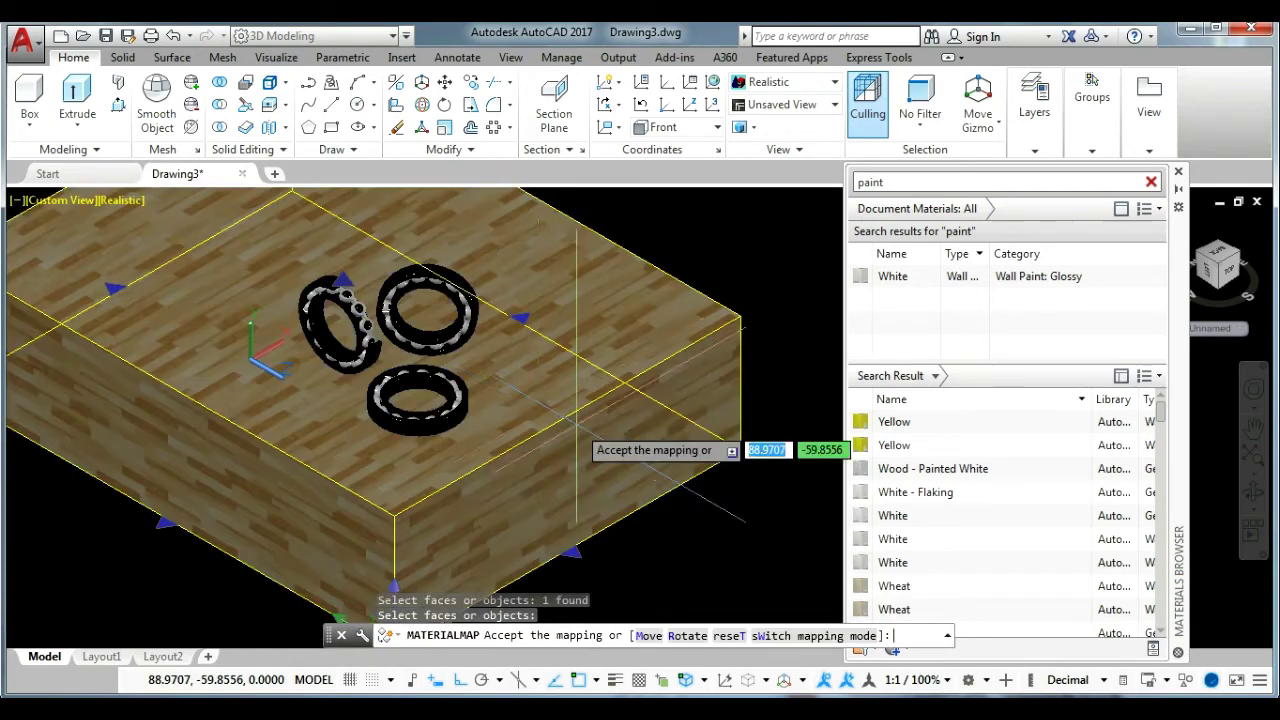
# - Stretch the box mapping gizmo to enlarge the wood grain, then accept it
pyautogui.scroll(-3, 576, 424)
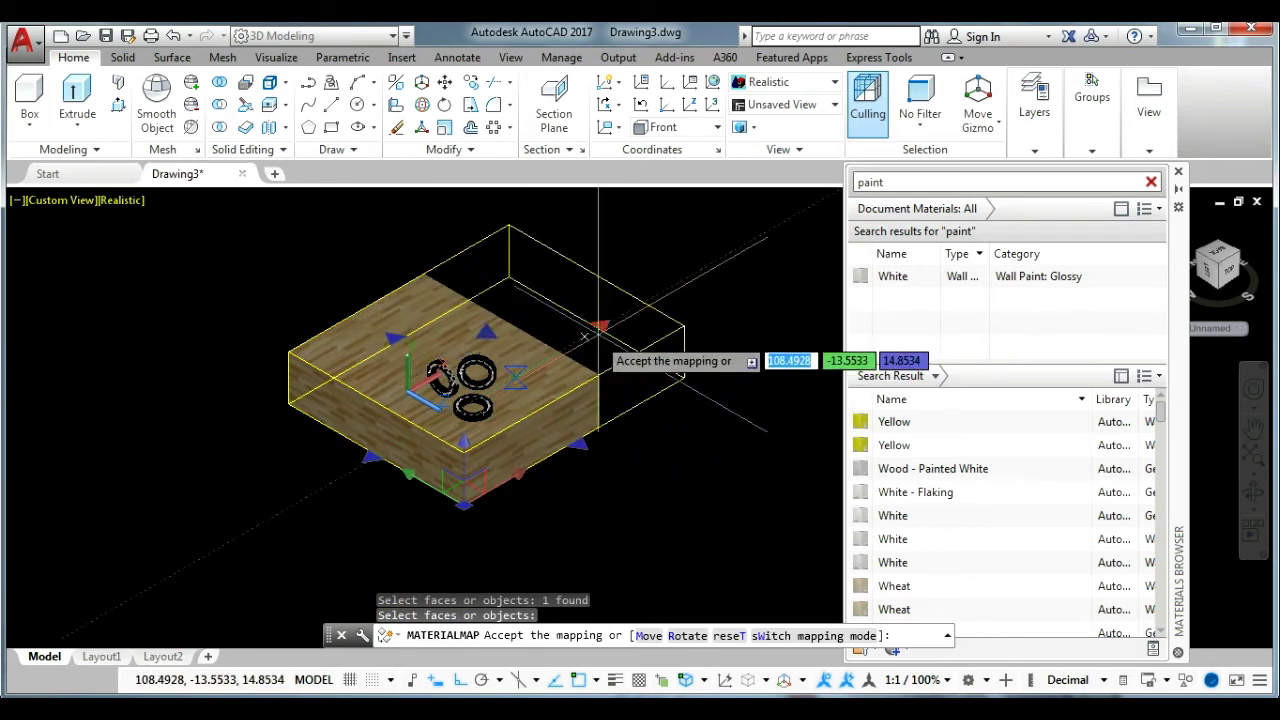
pyautogui.moveTo(515, 376); pyautogui.dragTo(630, 308)
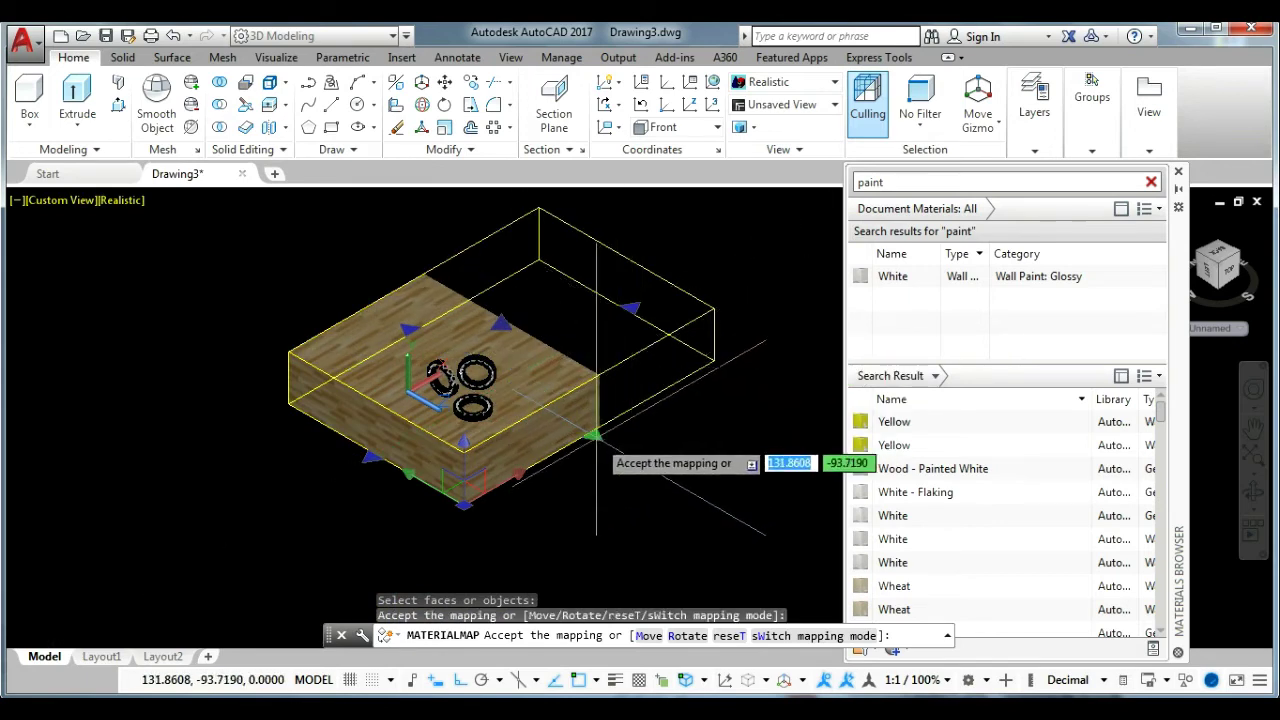
pyautogui.moveTo(593, 436); pyautogui.dragTo(715, 545)
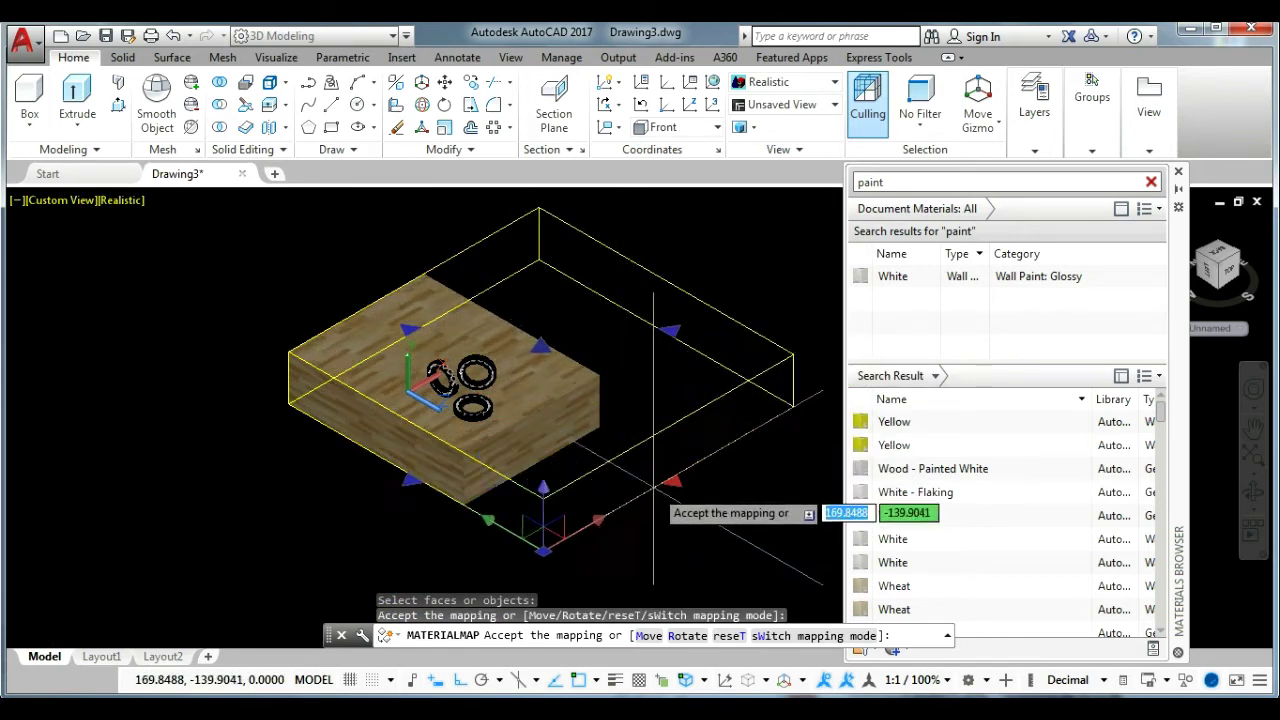
pyautogui.click(715, 543)
pyautogui.moveTo(593, 447); pyautogui.dragTo(566, 258)
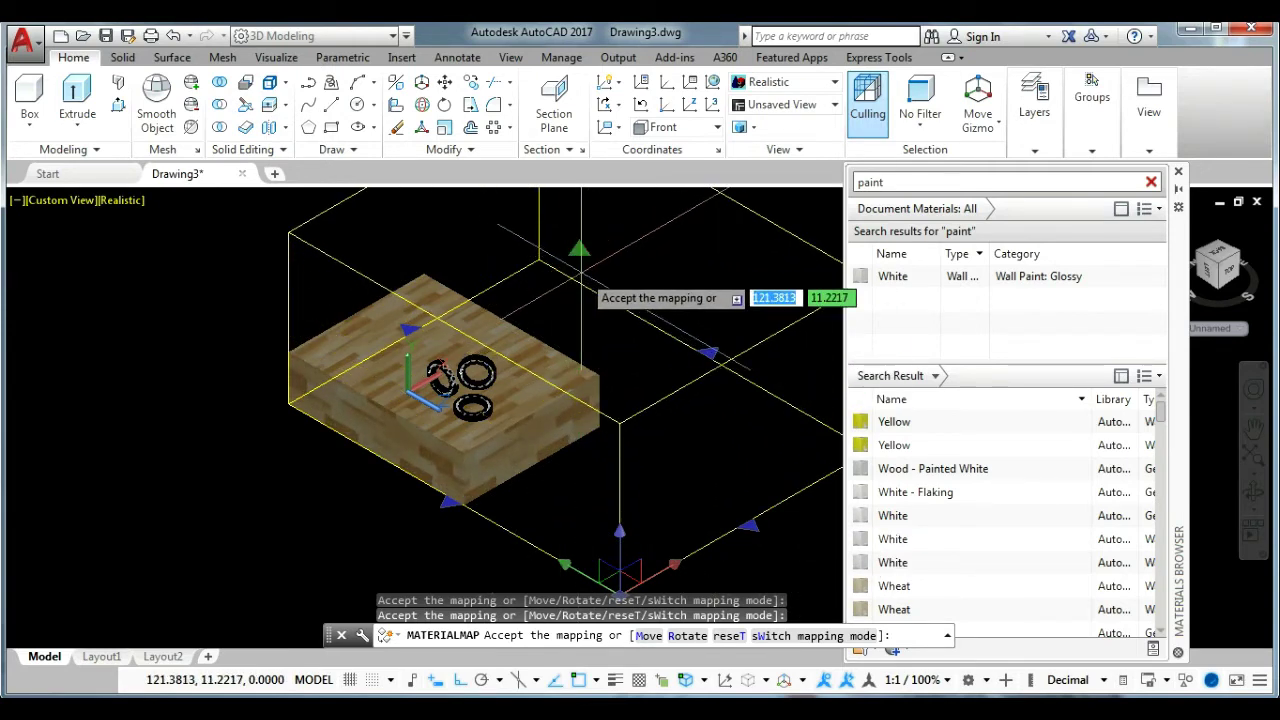
pyautogui.press('Return')
pyautogui.scroll(3, 446, 400)
pyautogui.scroll(2, 446, 400)
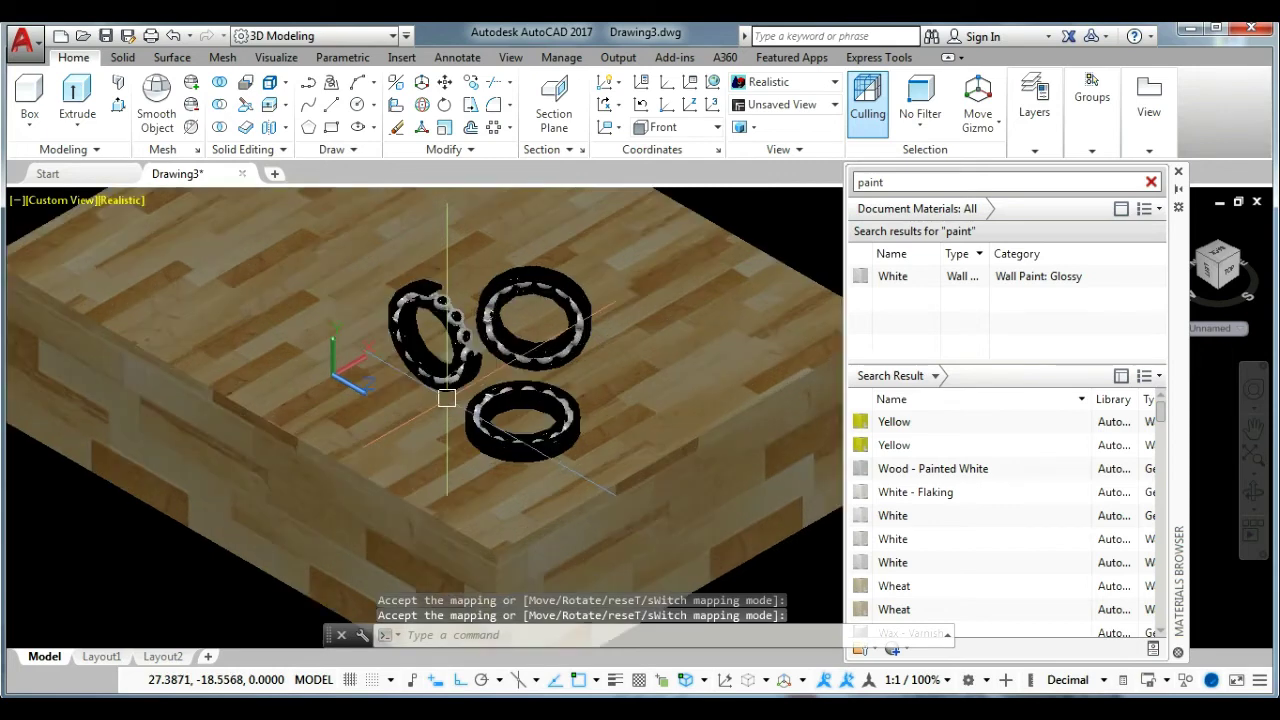
pyautogui.scroll(1, 446, 400)
pyautogui.moveTo(446, 400); pyautogui.dragTo(428, 427, button='middle')
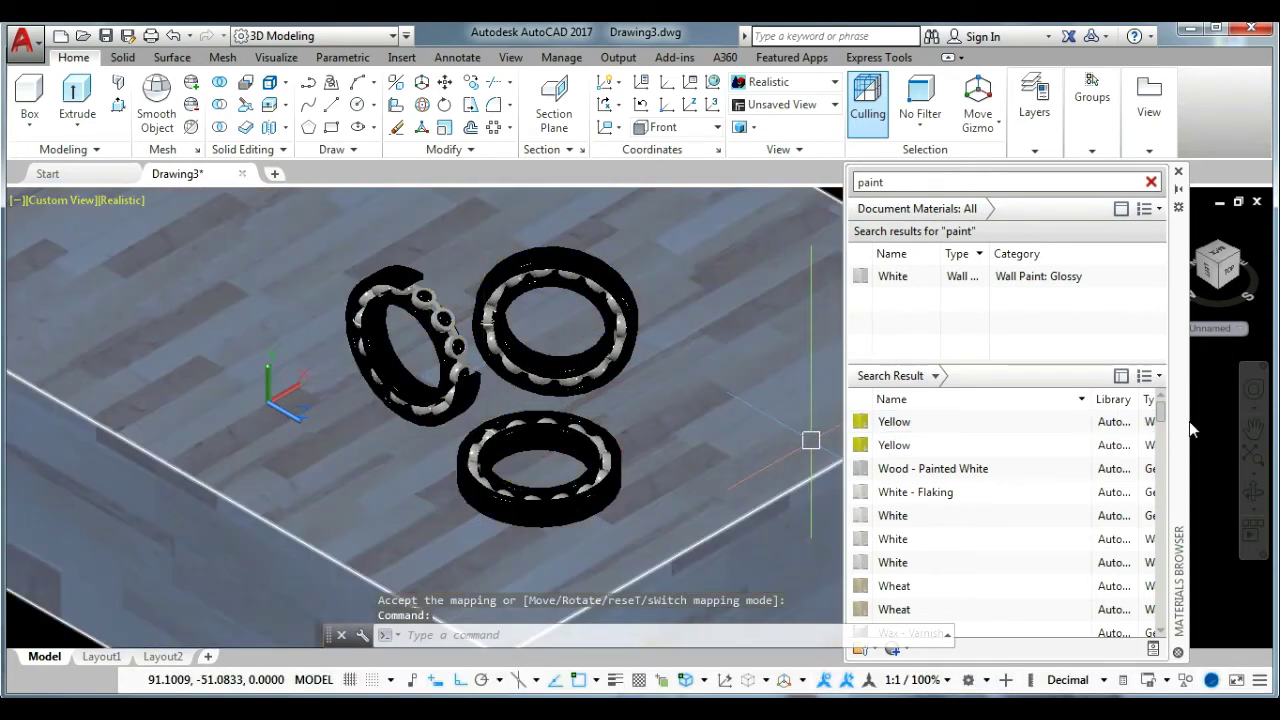
# - Zoom window onto the three bearings and orbit to a lower viewing angle
pyautogui.moveTo(1187, 421); pyautogui.dragTo(1233, 421)
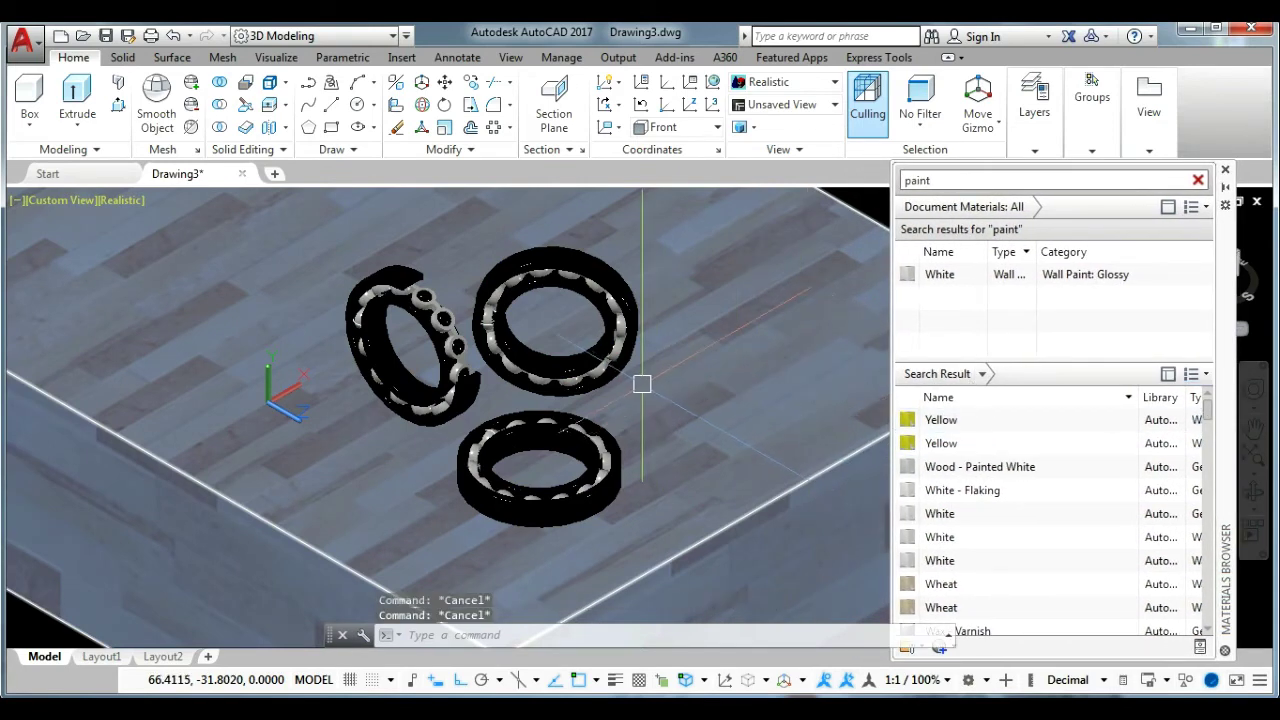
pyautogui.write('z')
pyautogui.press('Return')
pyautogui.click(314, 229)
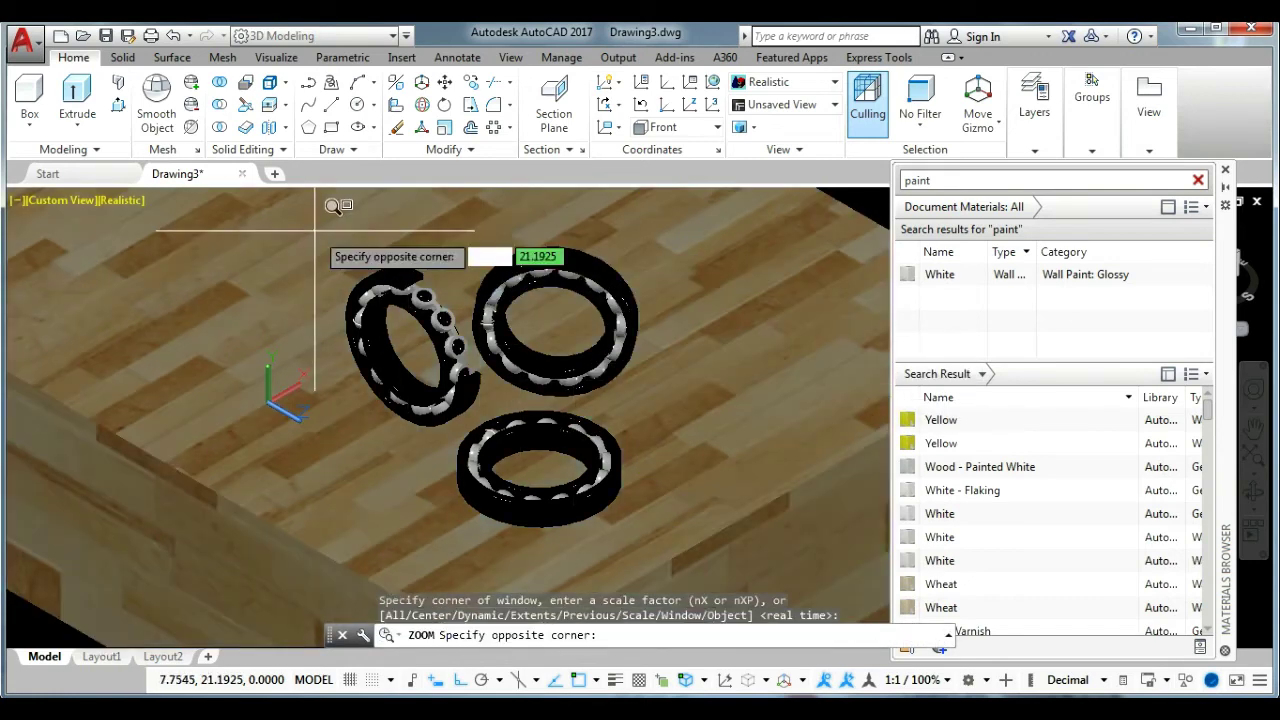
pyautogui.click(730, 546)
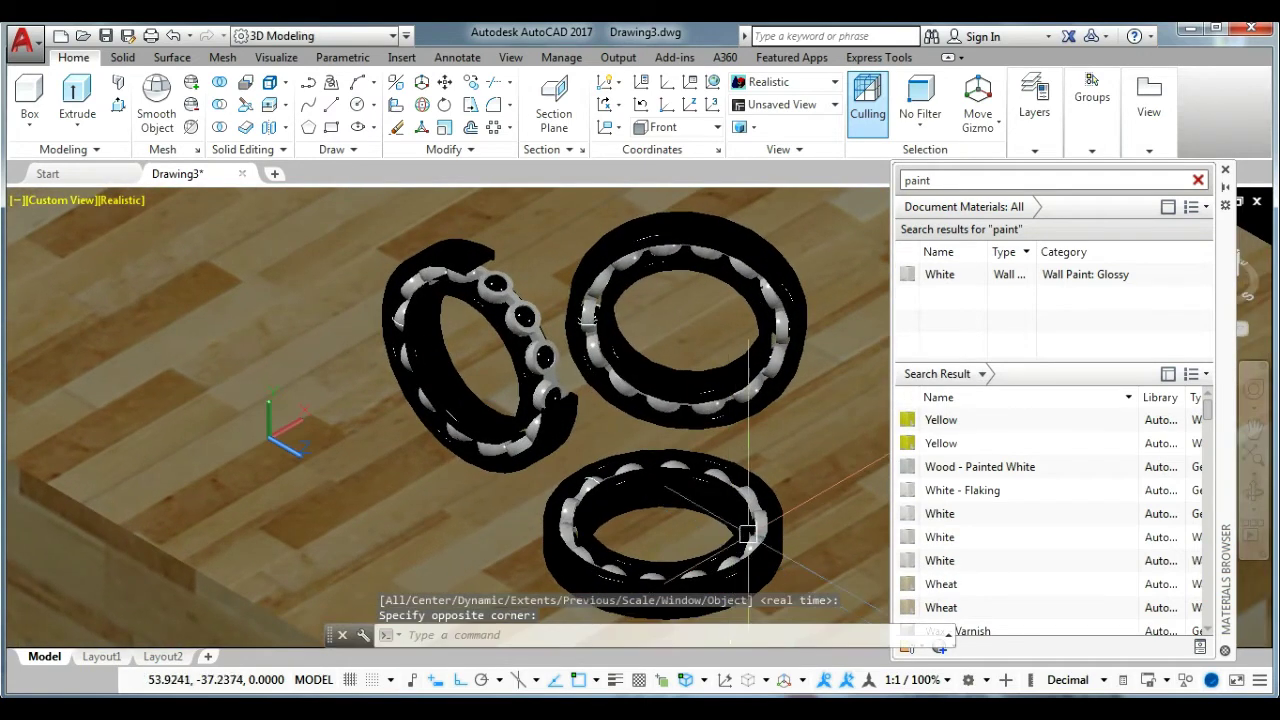
pyautogui.moveTo(866, 478)
pyautogui.keyDown('shift'); pyautogui.mouseDown(button='middle')
pyautogui.moveTo(833, 468)
pyautogui.moveTo(850, 440)
pyautogui.mouseUp(button='middle'); pyautogui.keyUp('shift')
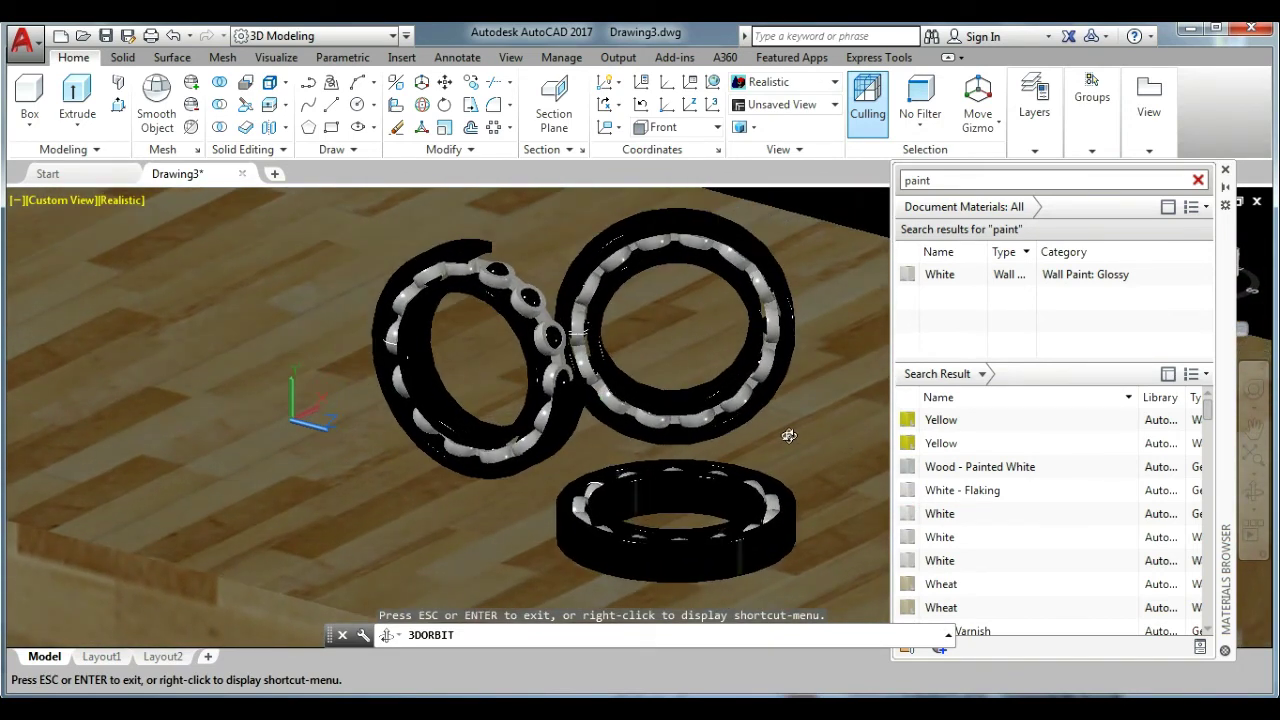
# - Zoom in closer on the bearings and switch to the Visualize ribbon tab
pyautogui.write('z')
pyautogui.press('Return')
pyautogui.click(355, 193)
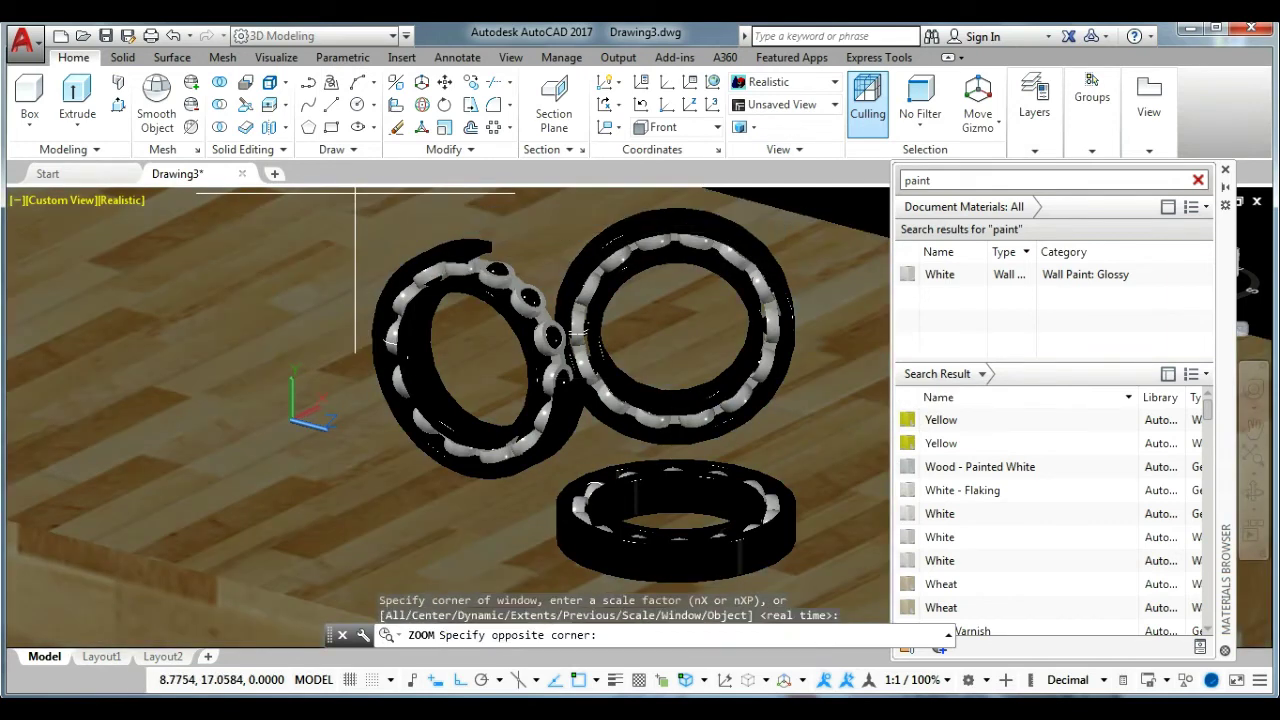
pyautogui.click(885, 610)
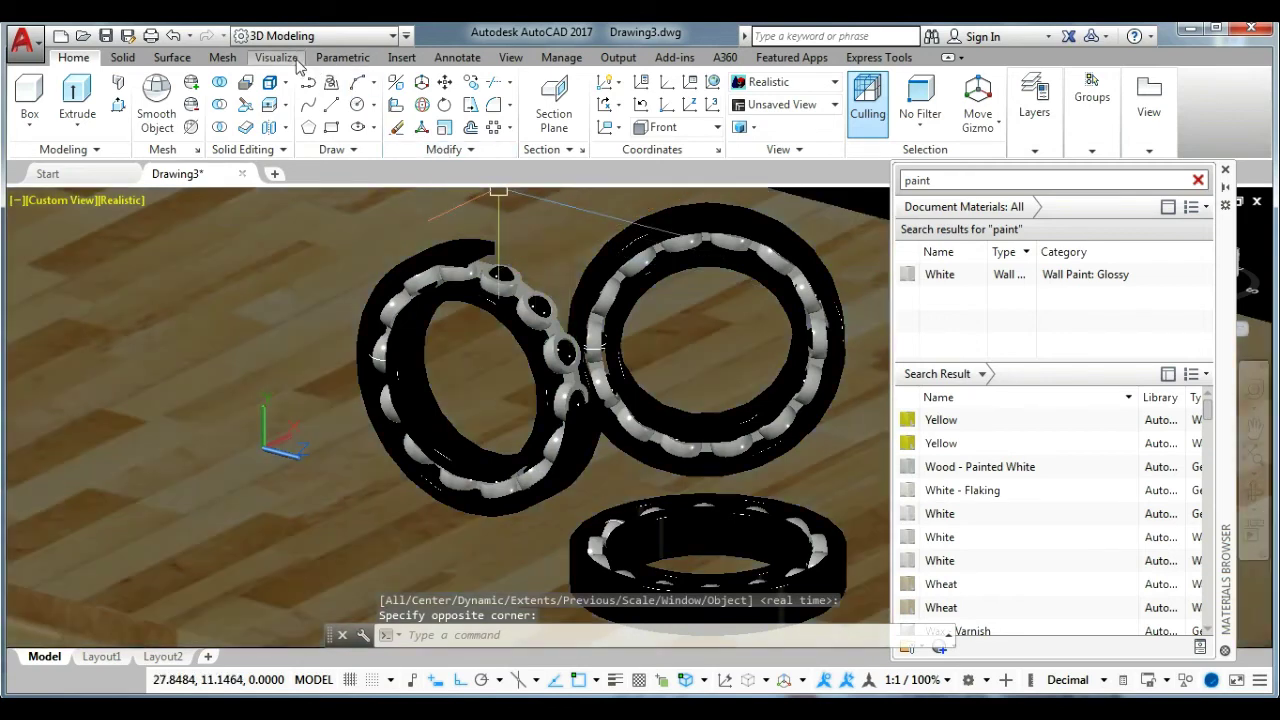
pyautogui.click(276, 57)
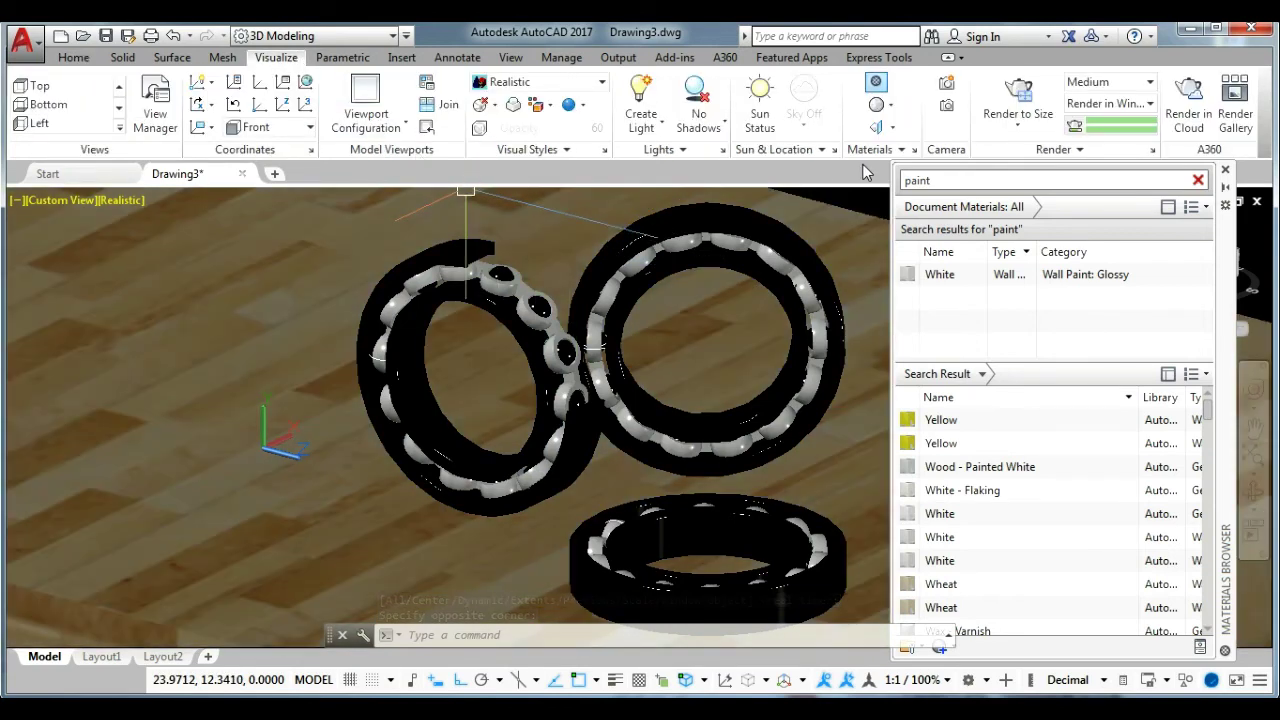
# - Turn on full shadows and set the render size to 1920 x 1080 Full HDTV
pyautogui.click(718, 128)
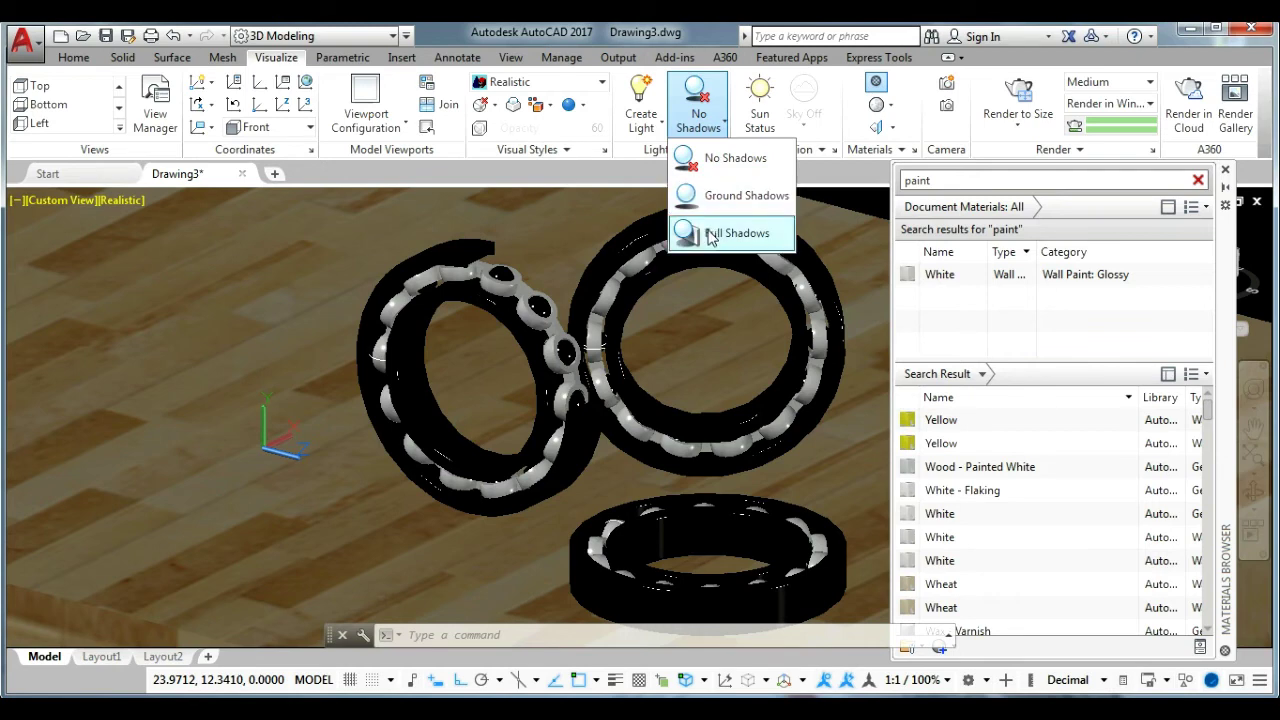
pyautogui.click(709, 233)
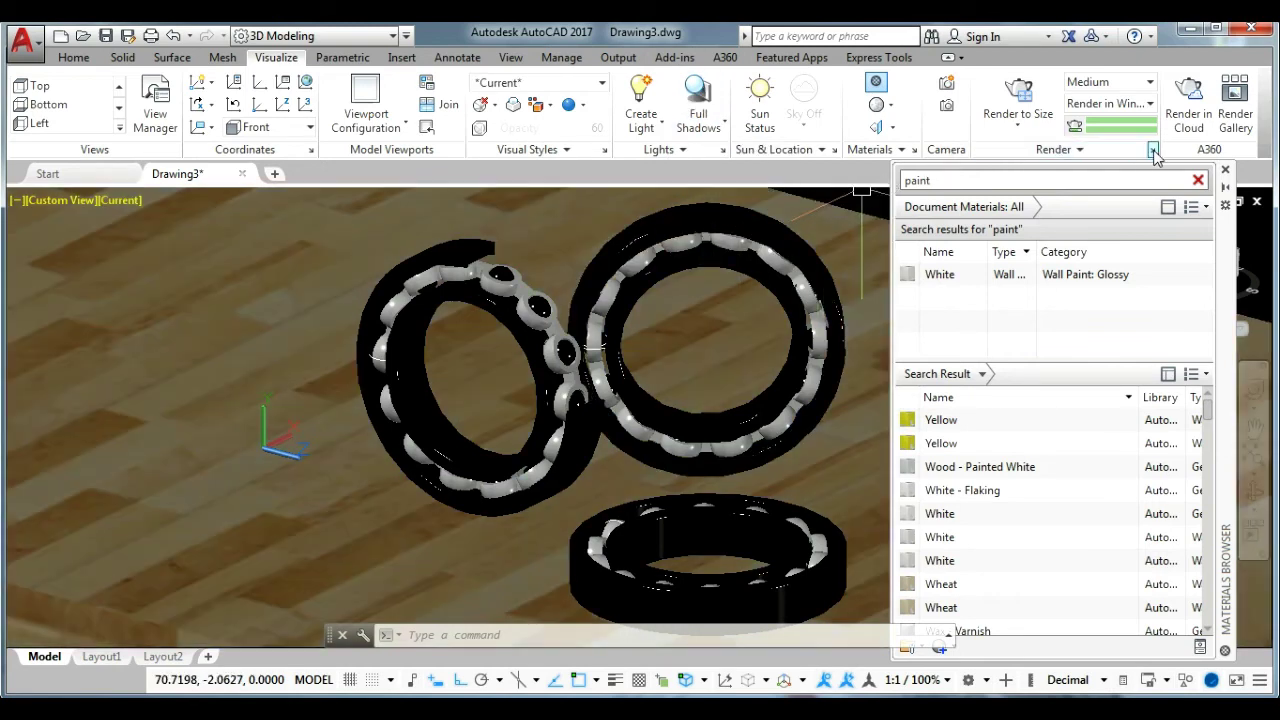
pyautogui.click(1153, 150)
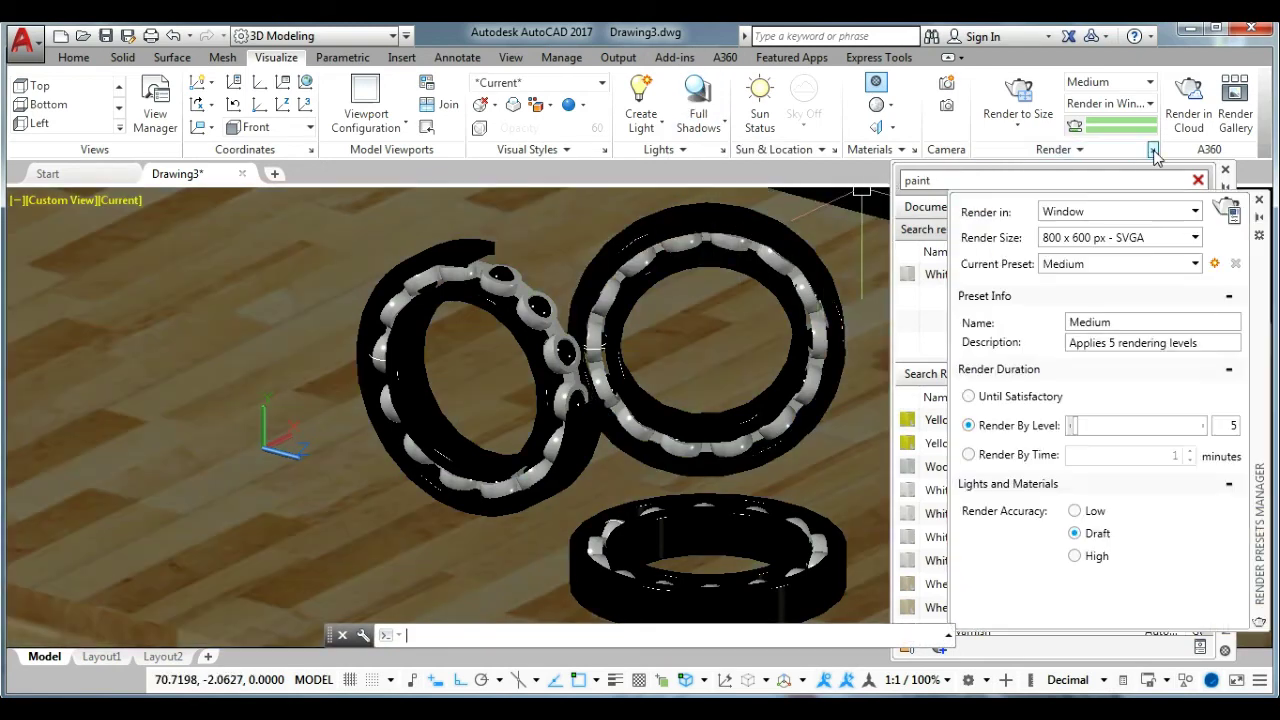
pyautogui.click(1194, 238)
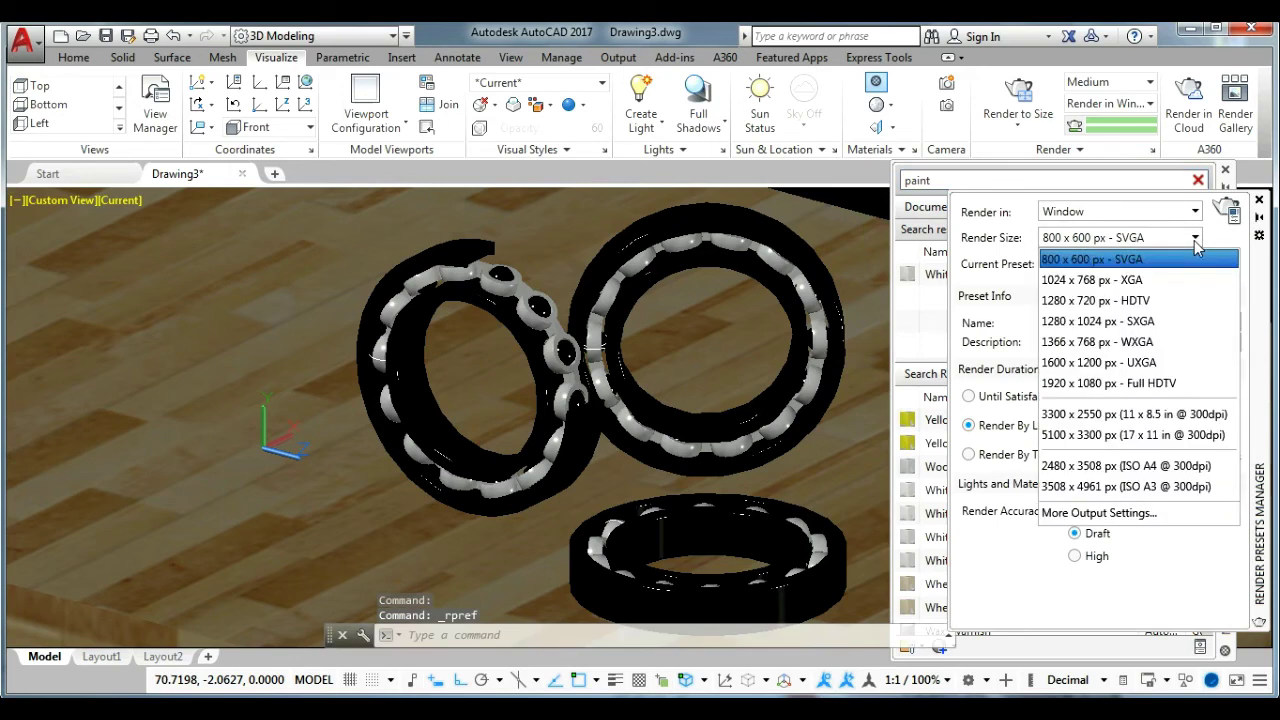
pyautogui.click(1158, 382)
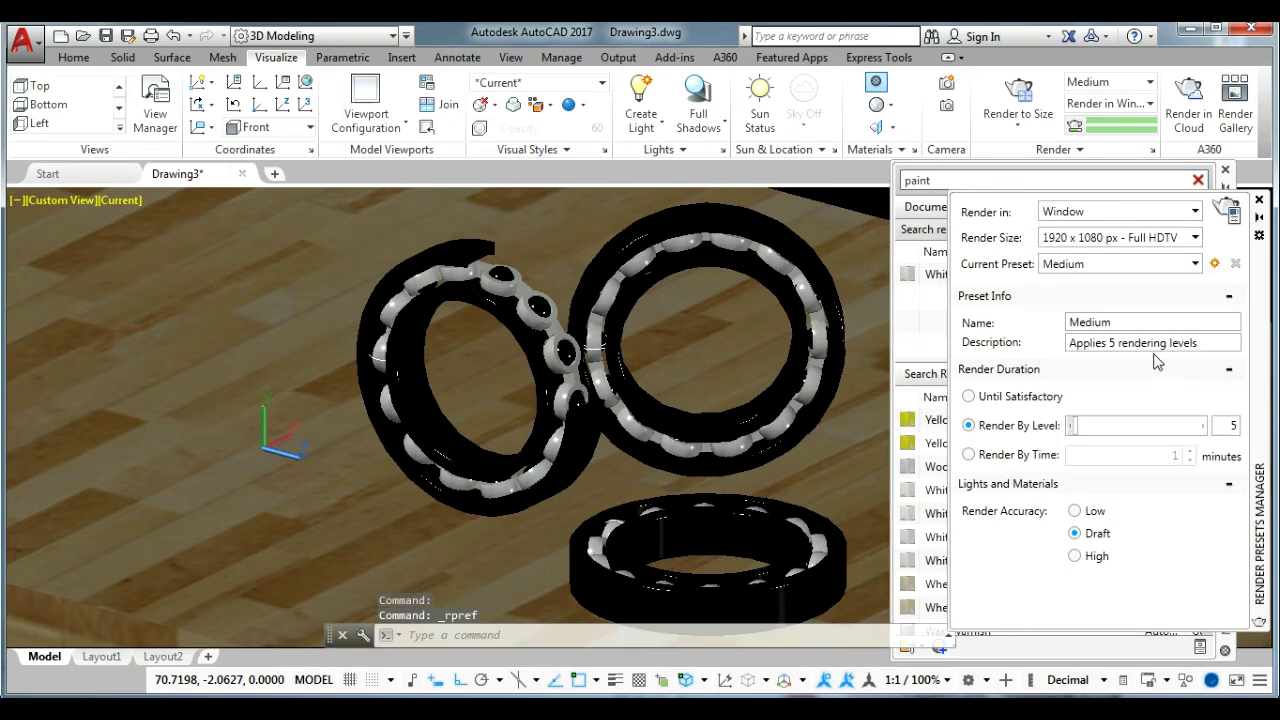
# - Switch the render preset to High and open Render Environment and Exposure
pyautogui.click(1157, 264)
pyautogui.click(1110, 413)
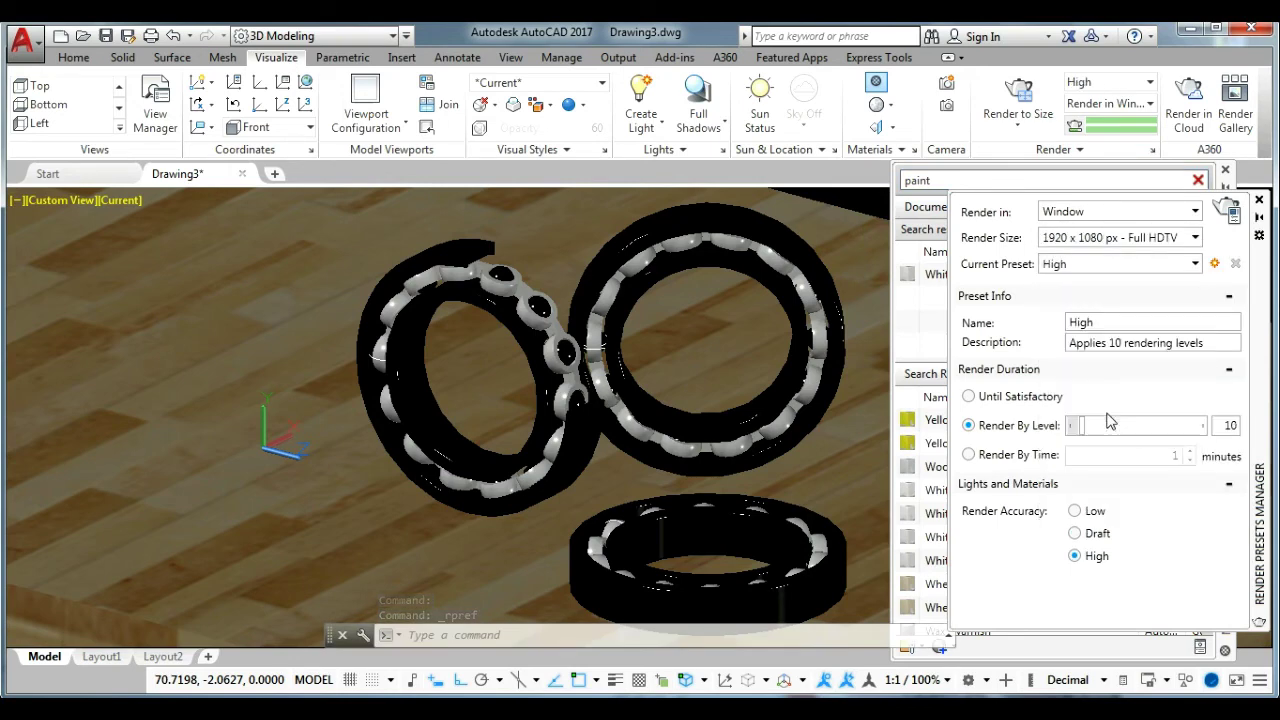
pyautogui.click(1078, 150)
pyautogui.click(1055, 174)
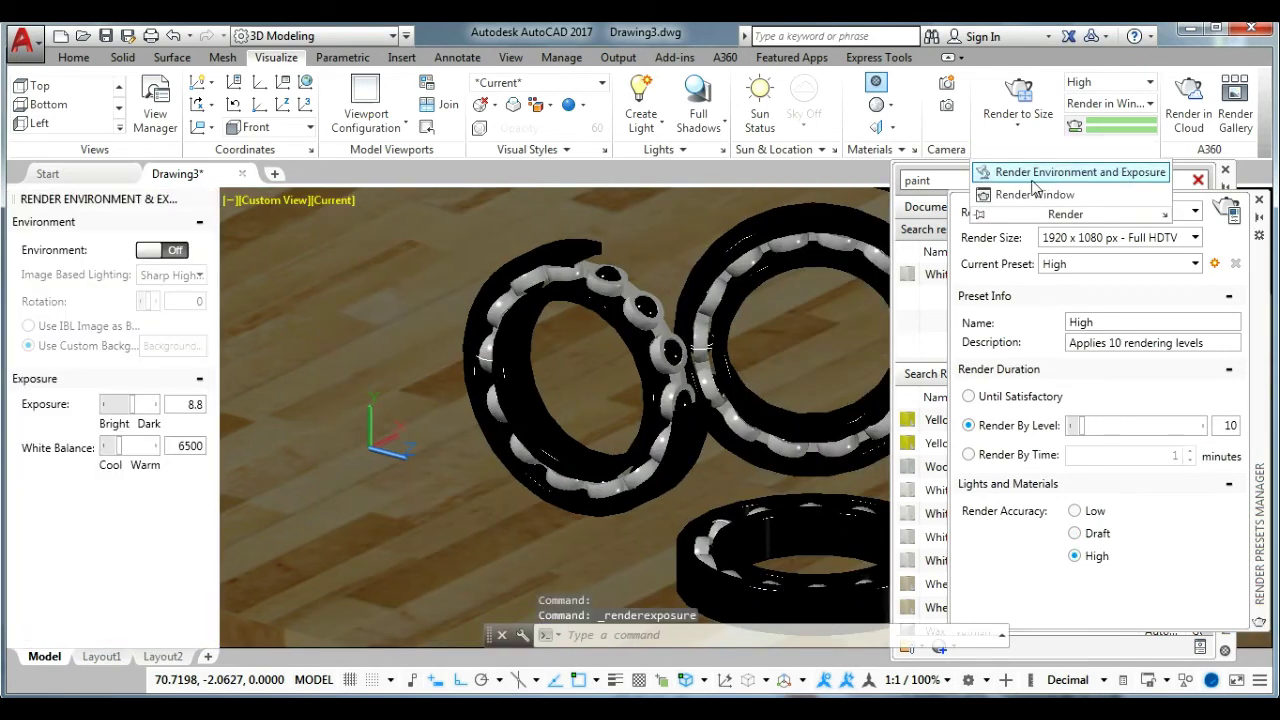
# - Turn the render environment on with a solid white (255,255,255) background
pyautogui.click(162, 250)
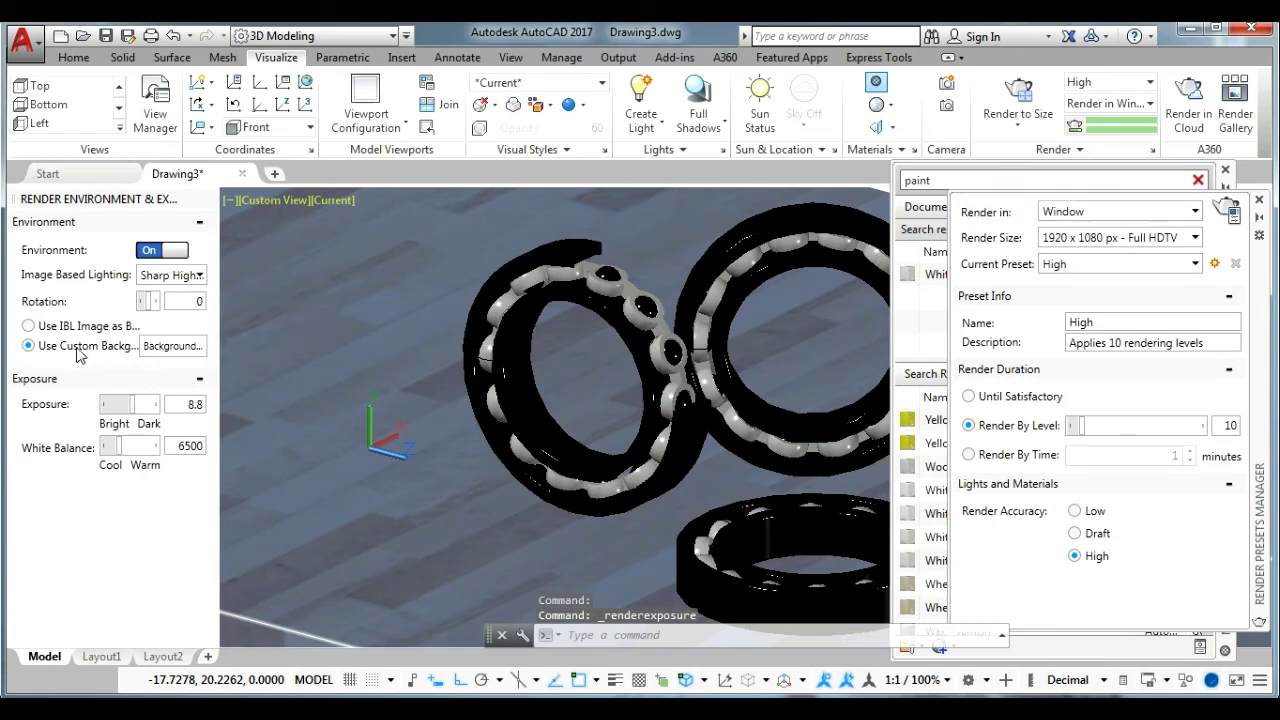
pyautogui.click(153, 345)
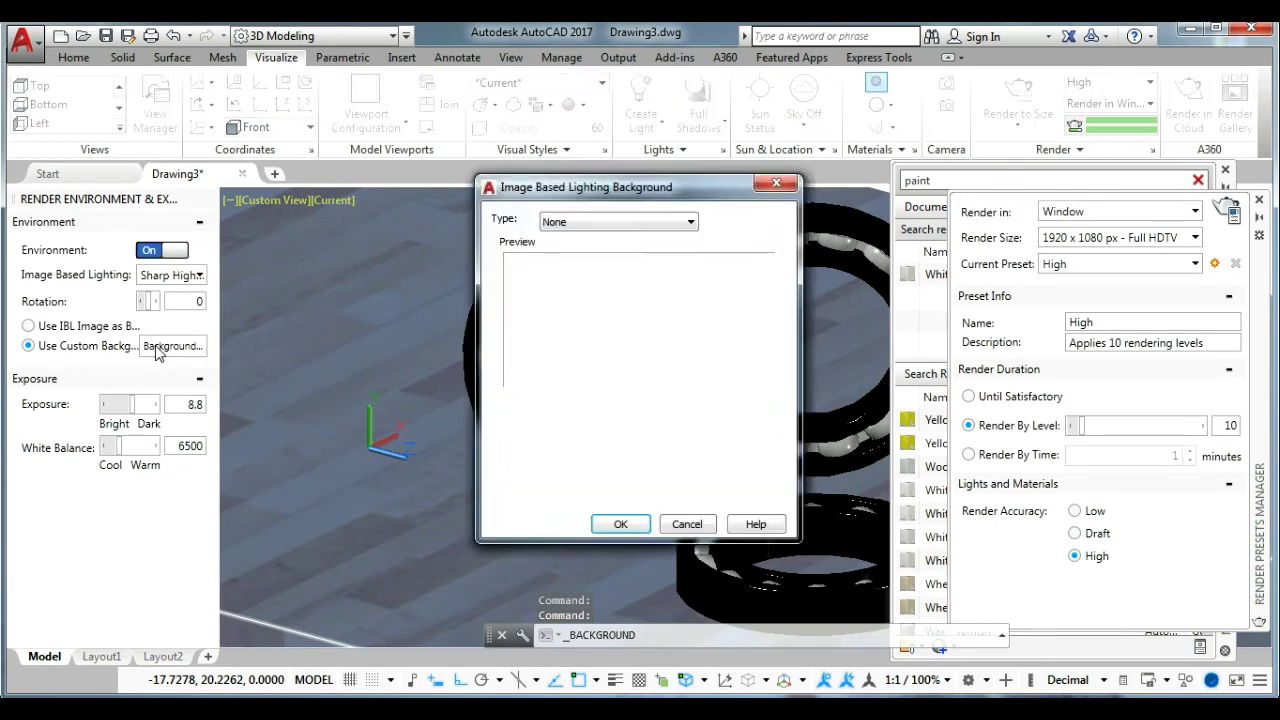
pyautogui.click(595, 251)
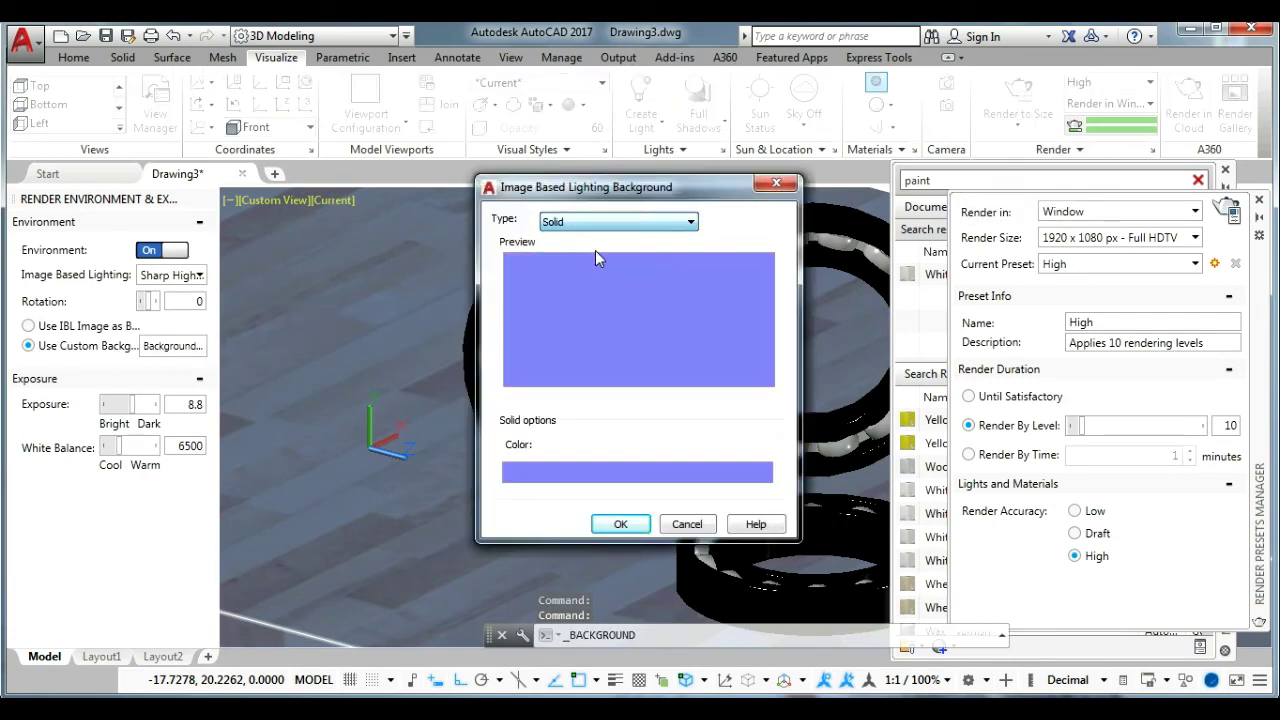
pyautogui.click(596, 469)
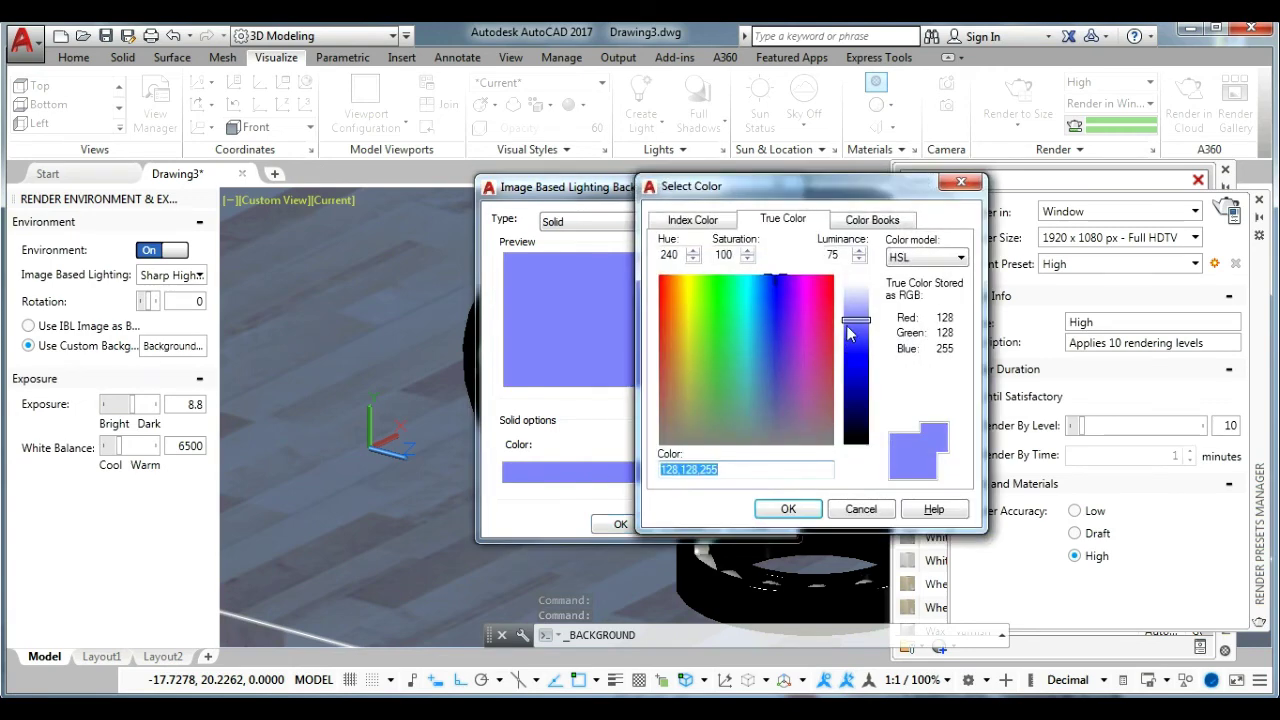
pyautogui.moveTo(855, 320); pyautogui.dragTo(848, 304)
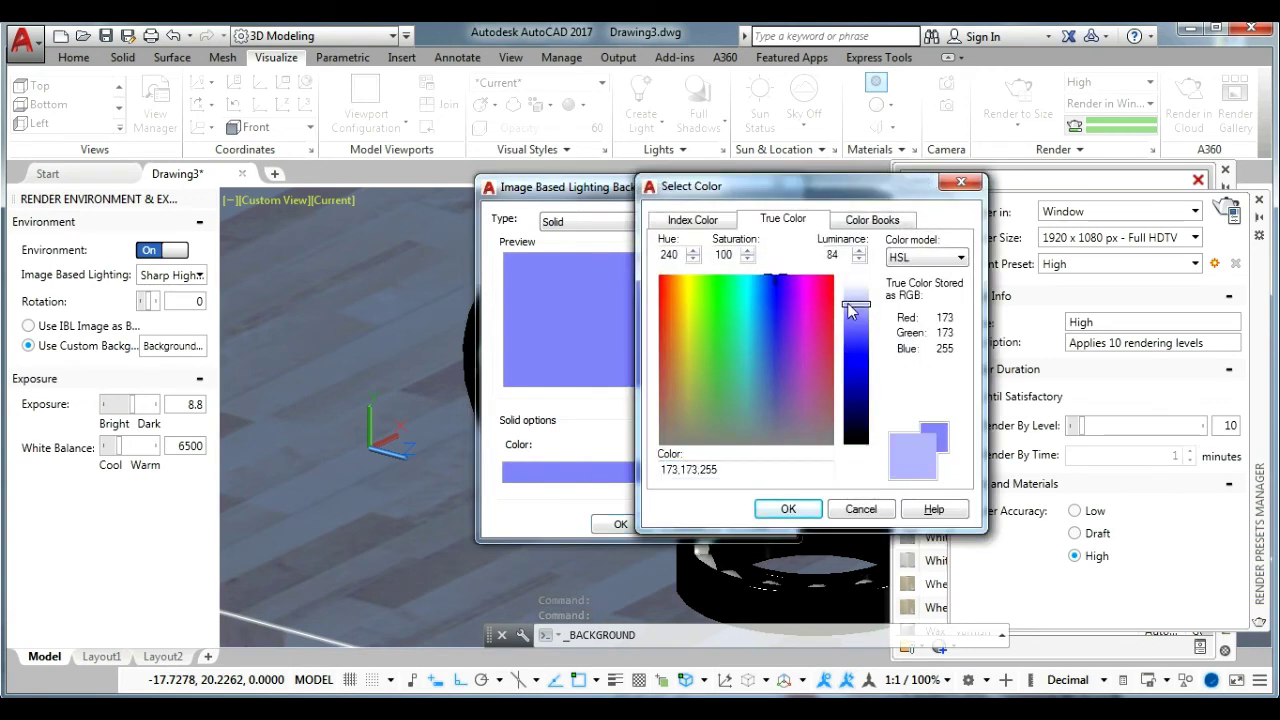
pyautogui.click(788, 510)
pyautogui.click(624, 524)
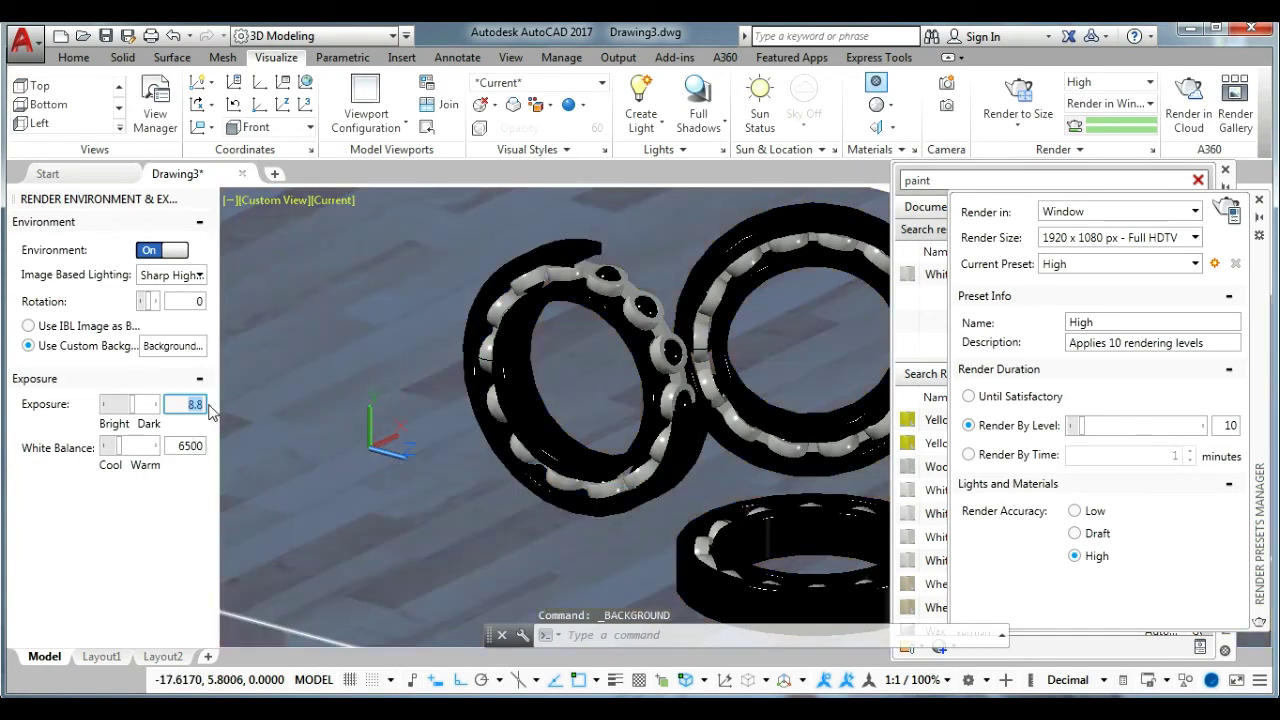
# - Set exposure to 10 and white balance to 10000
pyautogui.write('10')
pyautogui.click(179, 447)
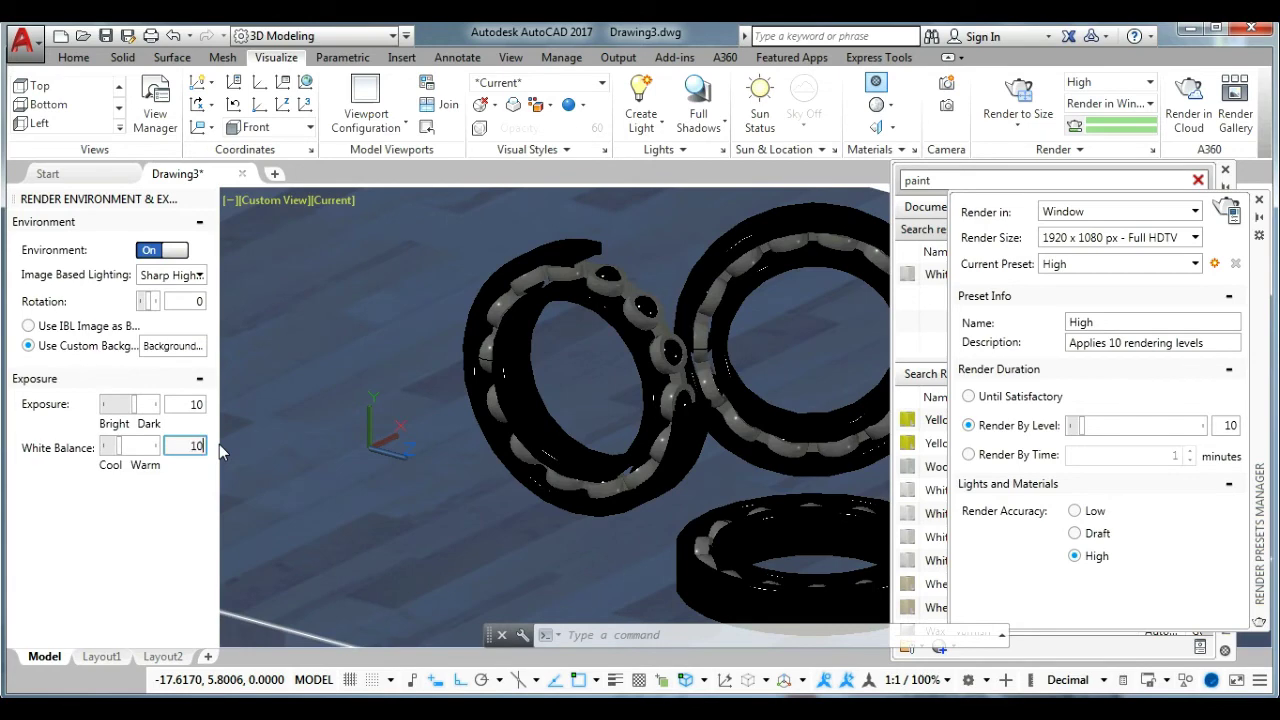
pyautogui.write('000')
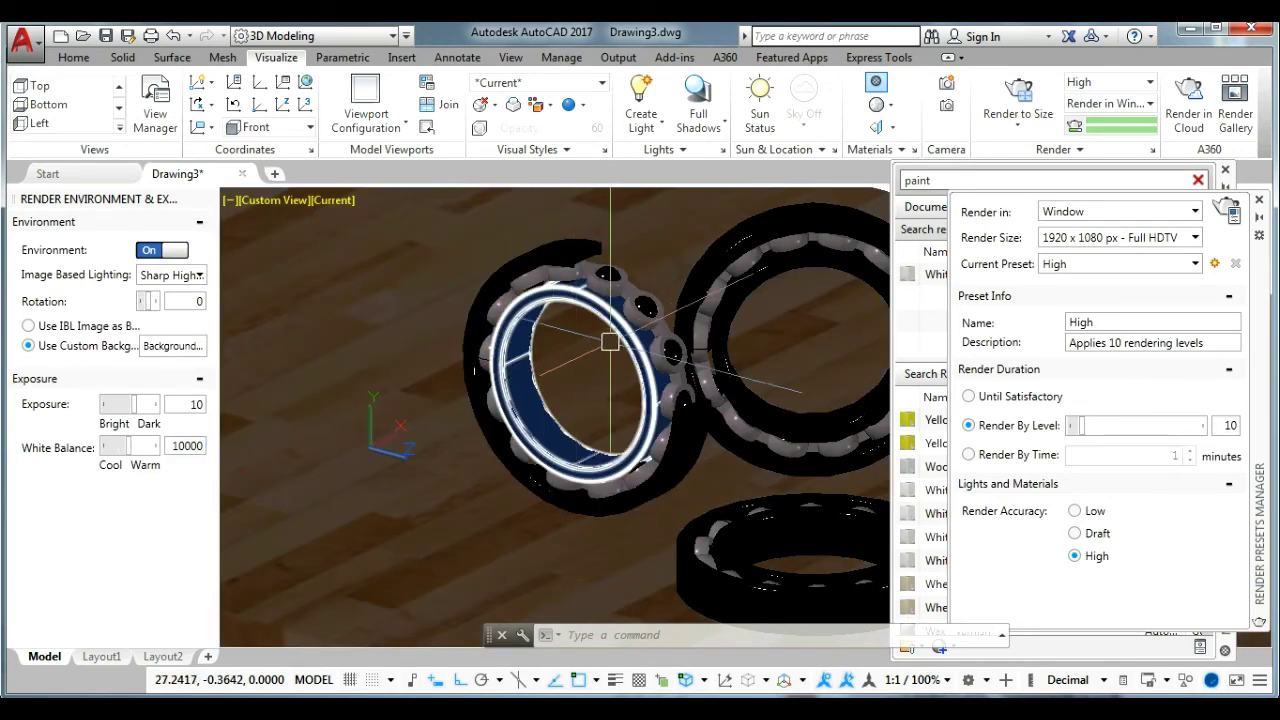
# - Pan and zoom window to frame the three bearings in the viewport
pyautogui.moveTo(613, 342); pyautogui.dragTo(448, 345, button='middle')
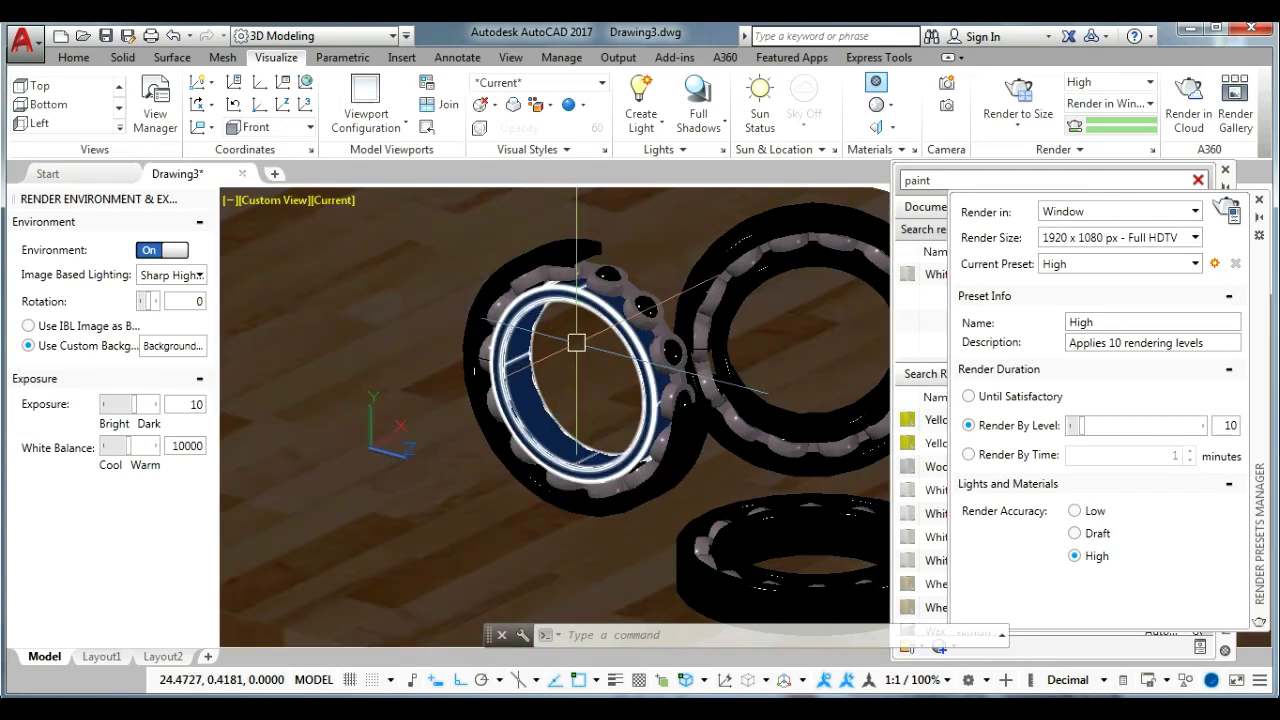
pyautogui.moveTo(448, 345); pyautogui.dragTo(363, 343)
pyautogui.press('Escape')
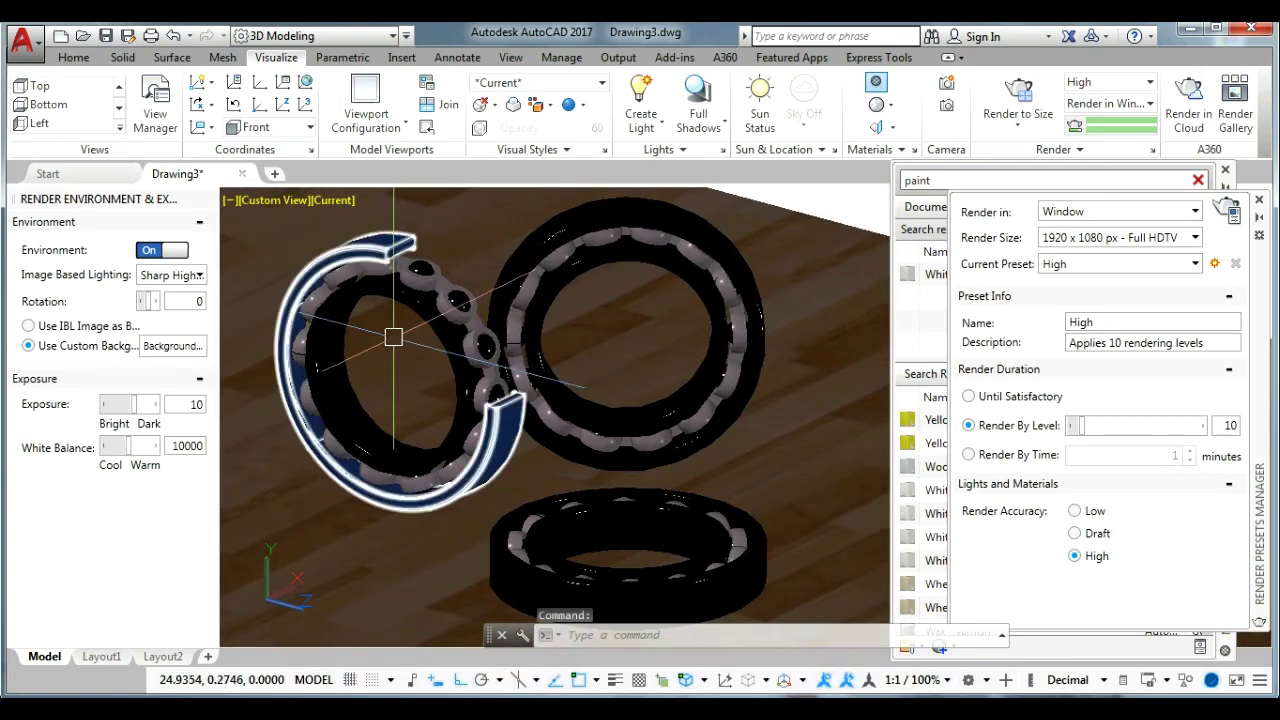
pyautogui.write('z')
pyautogui.press('Return')
pyautogui.click(279, 247)
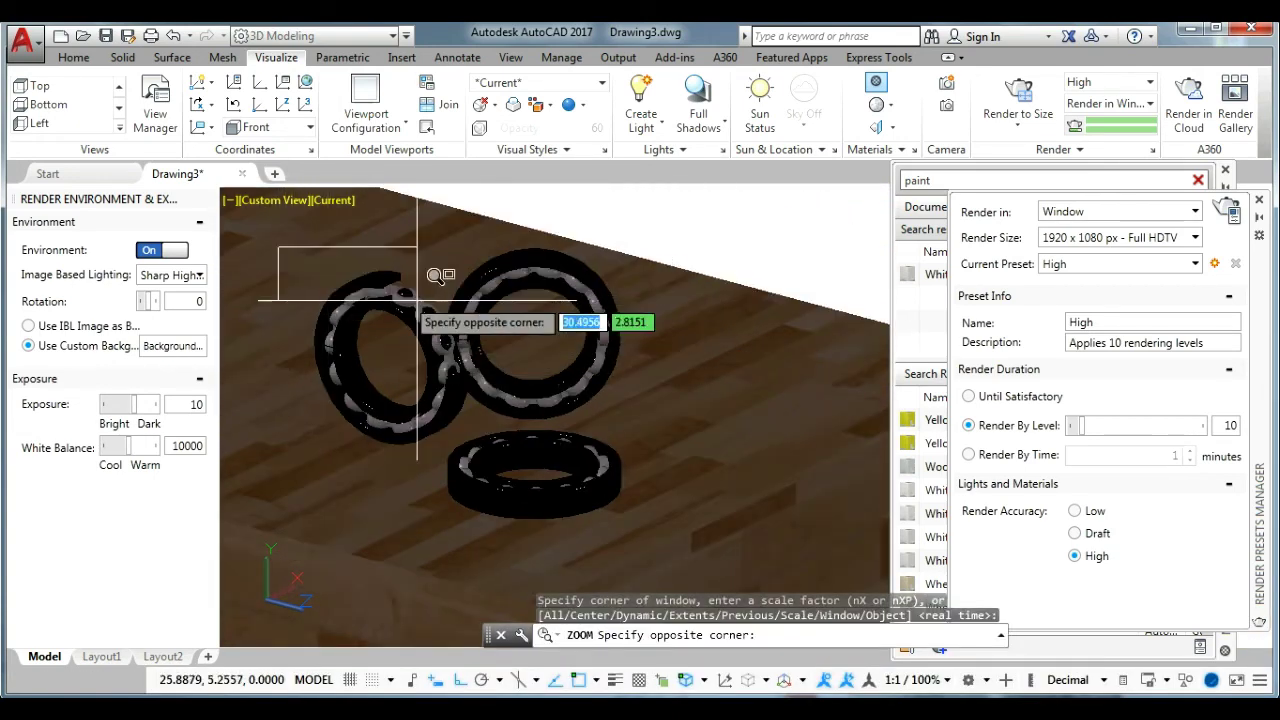
pyautogui.click(699, 530)
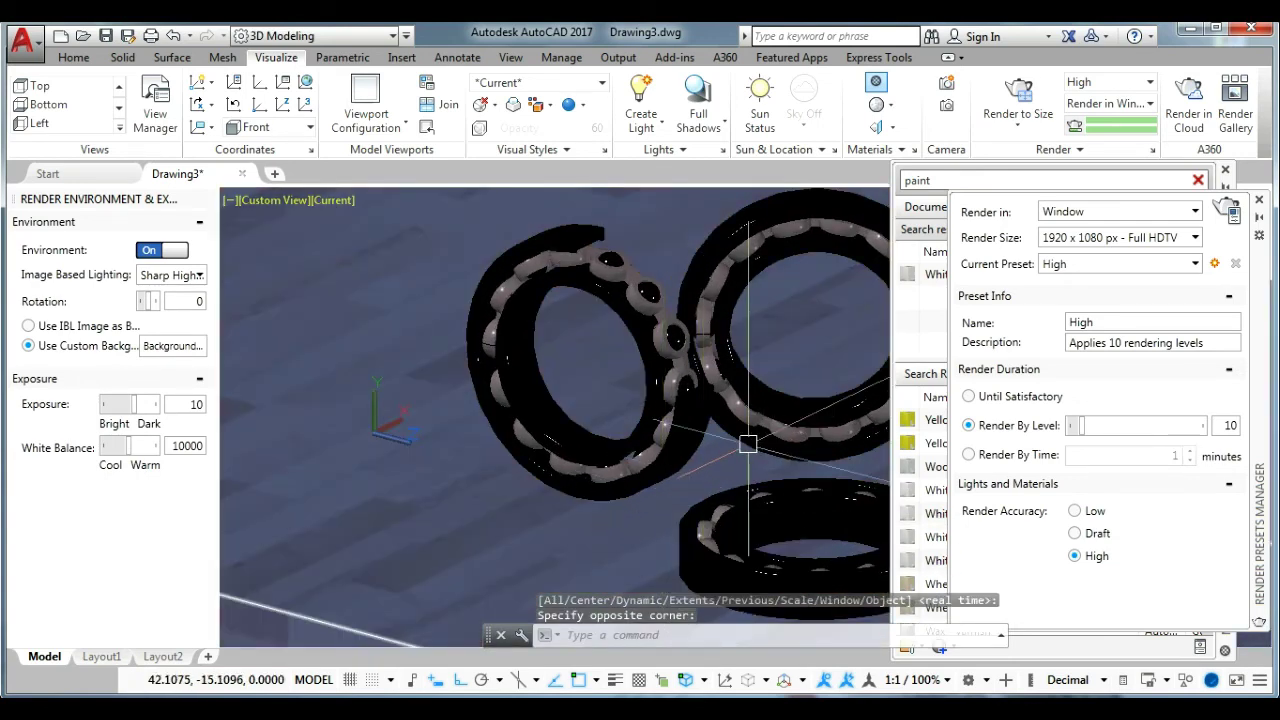
# - Render the scene to size at High quality until it reaches Level 10
pyautogui.click(1020, 95)
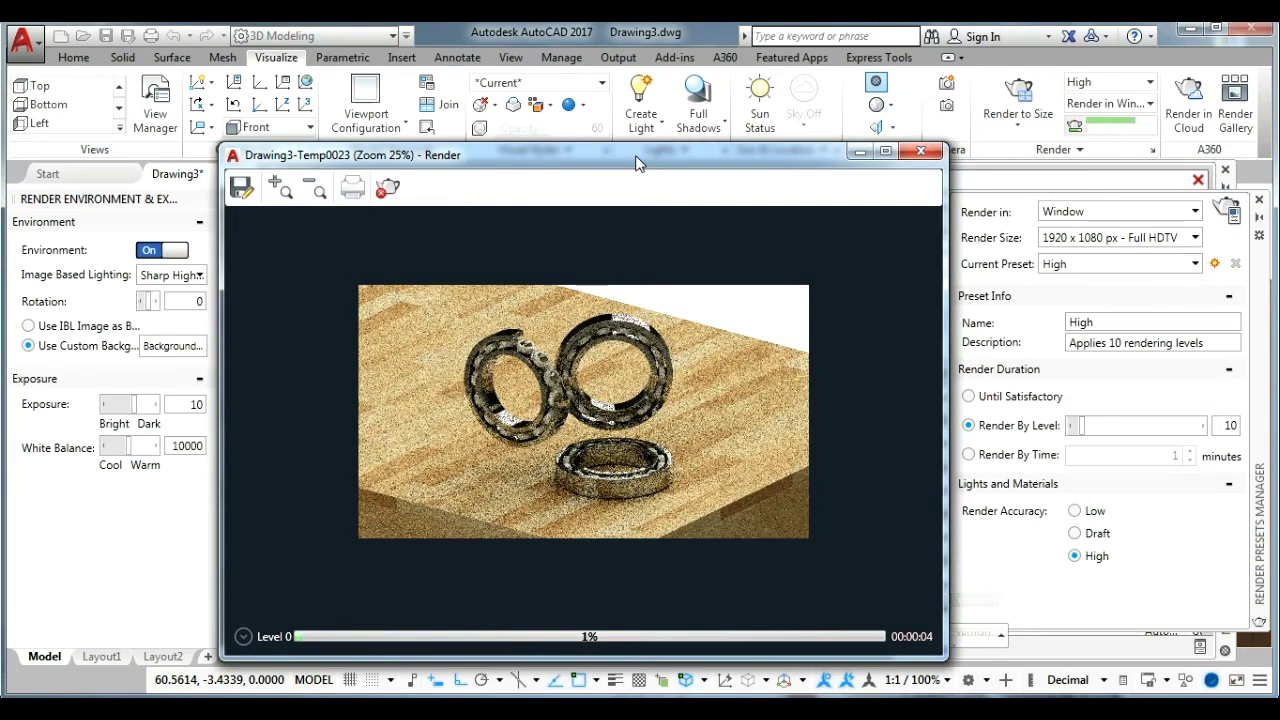
pyautogui.moveTo(637, 163); pyautogui.dragTo(637, 109)
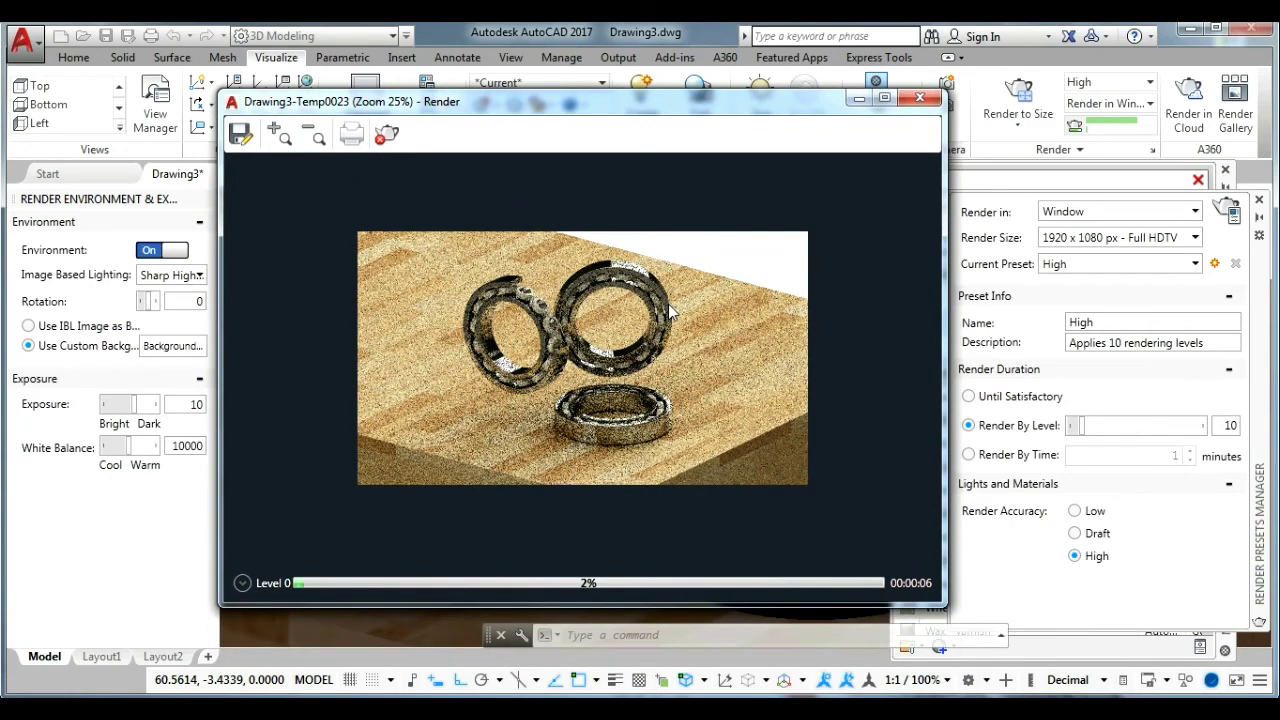
pyautogui.scroll(1, 620, 345)
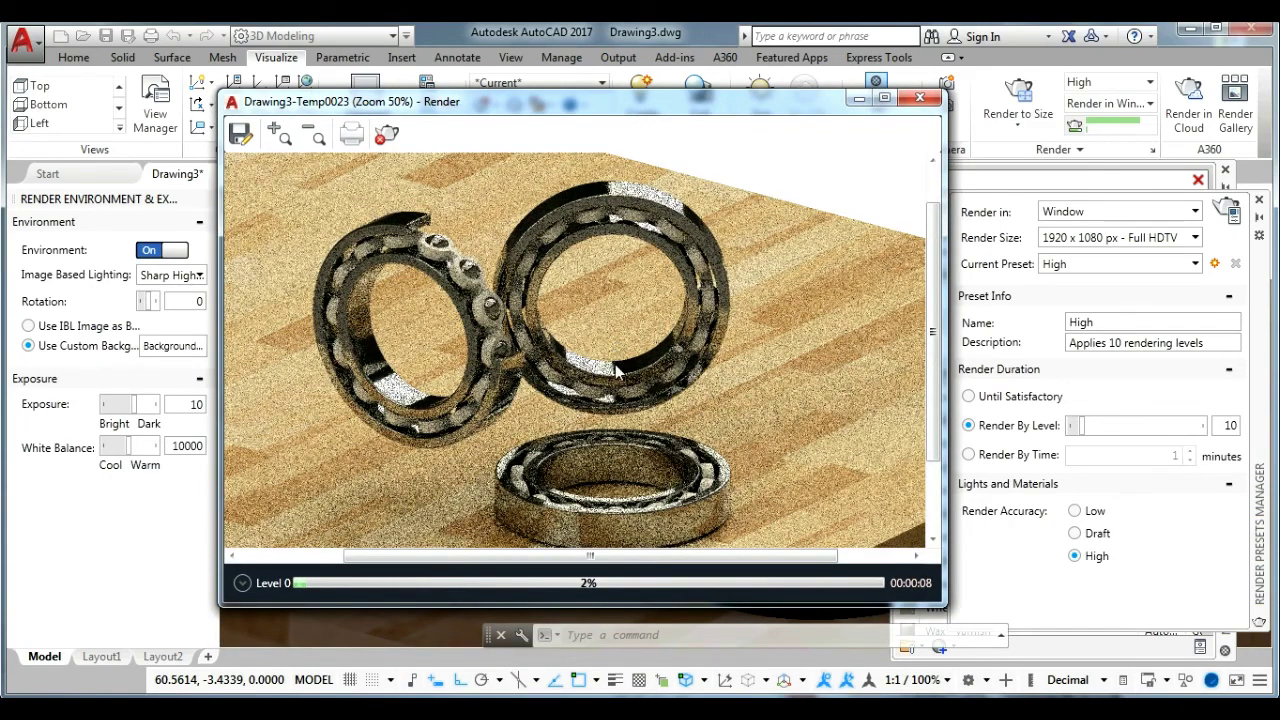
pyautogui.moveTo(632, 352); pyautogui.dragTo(655, 340)
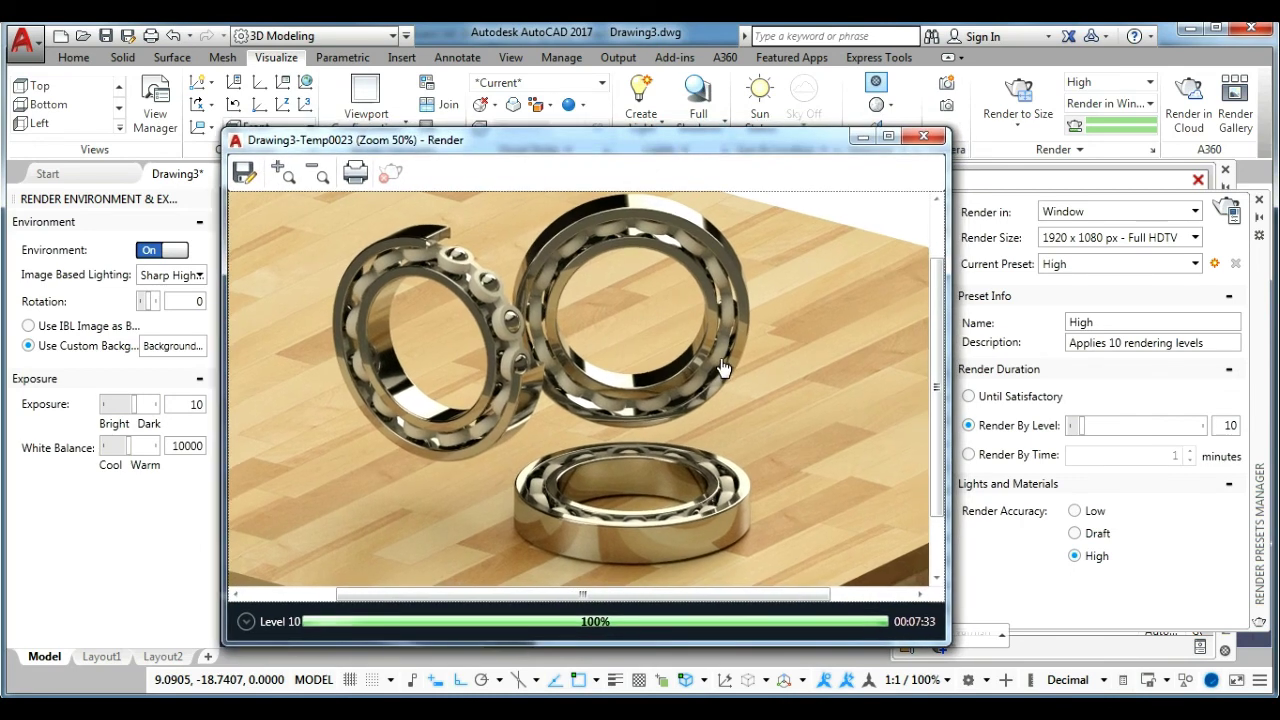
# - Close the render window and reopen the finished render from the taskbar
pyautogui.moveTo(942, 362)
pyautogui.mouseDown()
pyautogui.moveTo(905, 309)
pyautogui.moveTo(889, 309)
pyautogui.mouseUp()
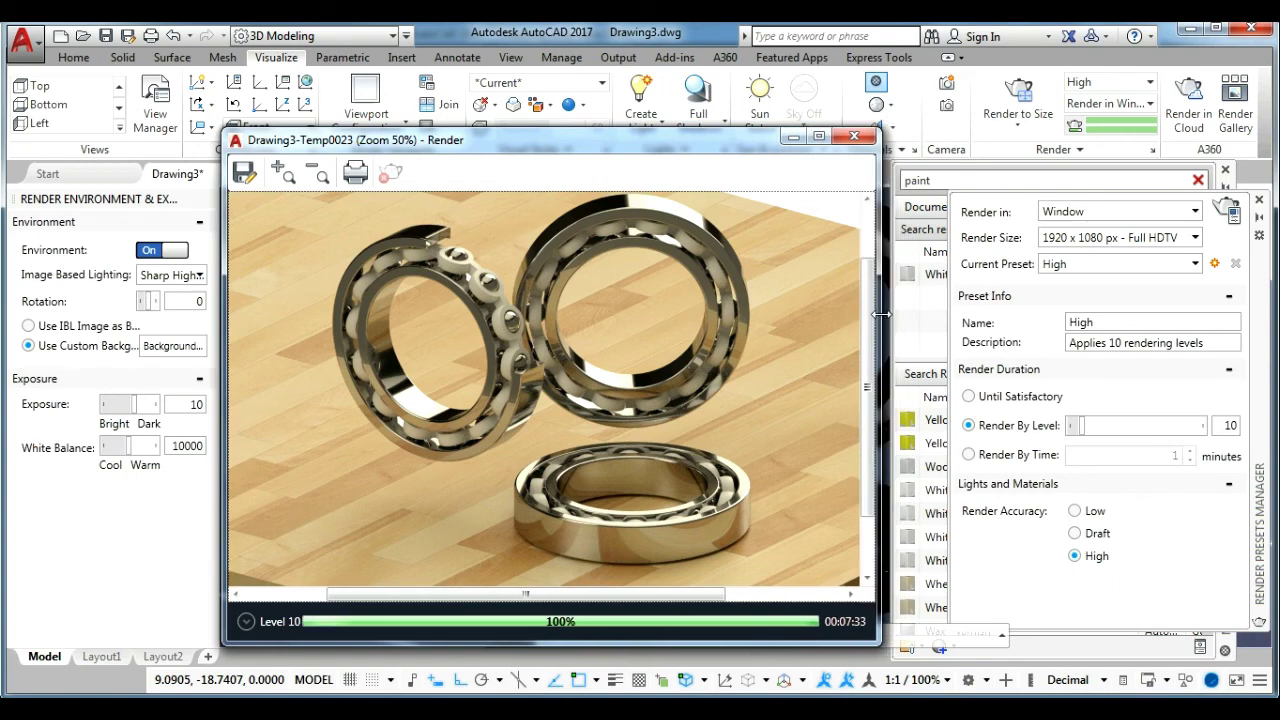
pyautogui.click(1259, 200)
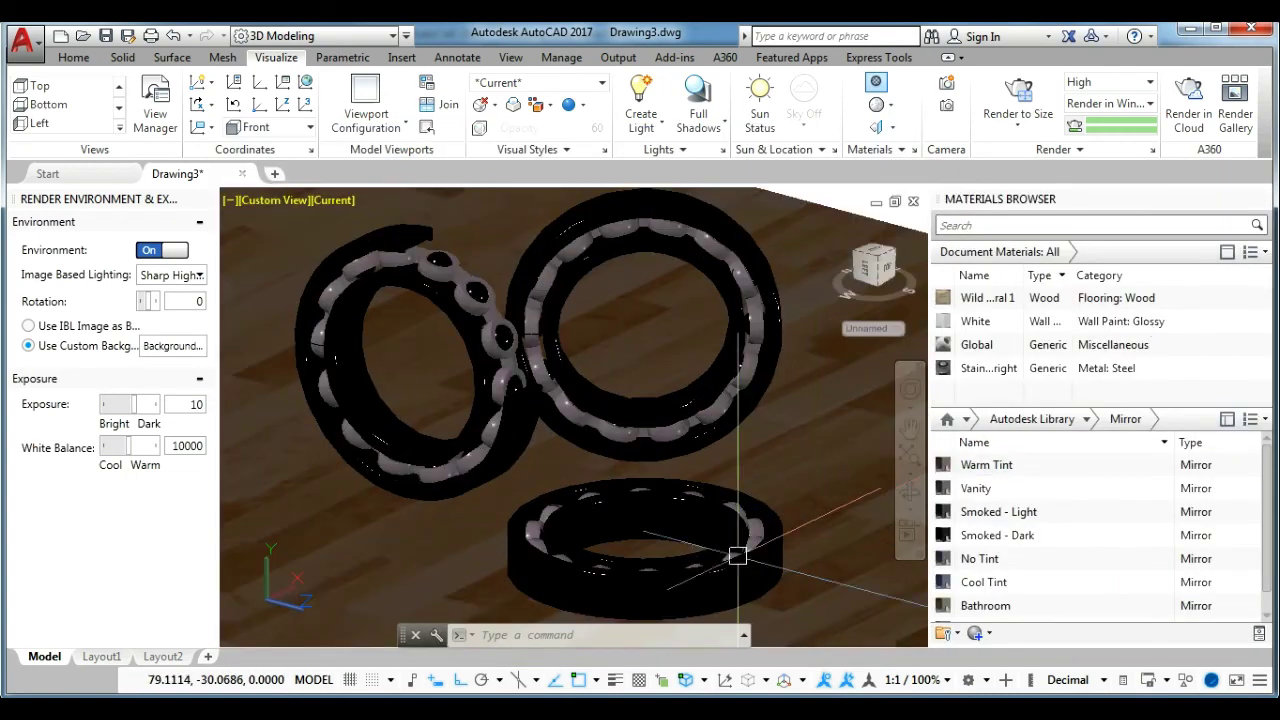
pyautogui.click(585, 634)
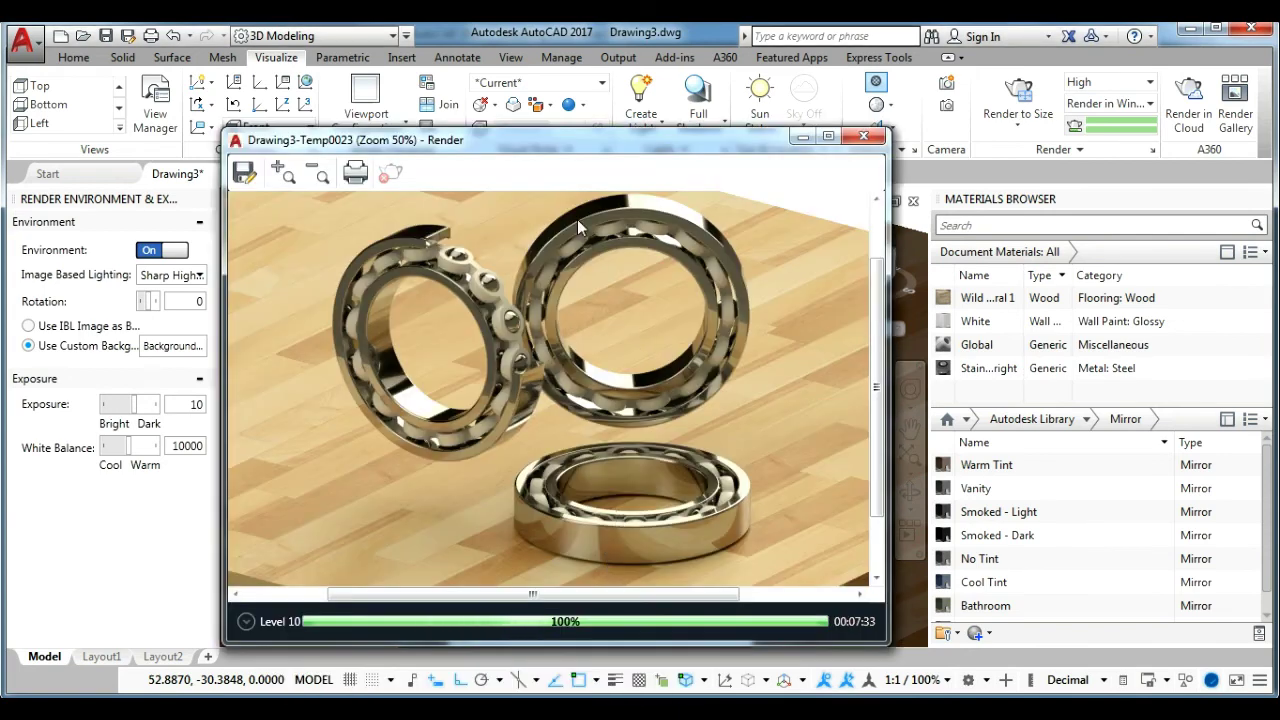
pyautogui.moveTo(597, 145)
pyautogui.mouseDown()
pyautogui.moveTo(631, 157)
pyautogui.moveTo(612, 164)
pyautogui.mouseUp()
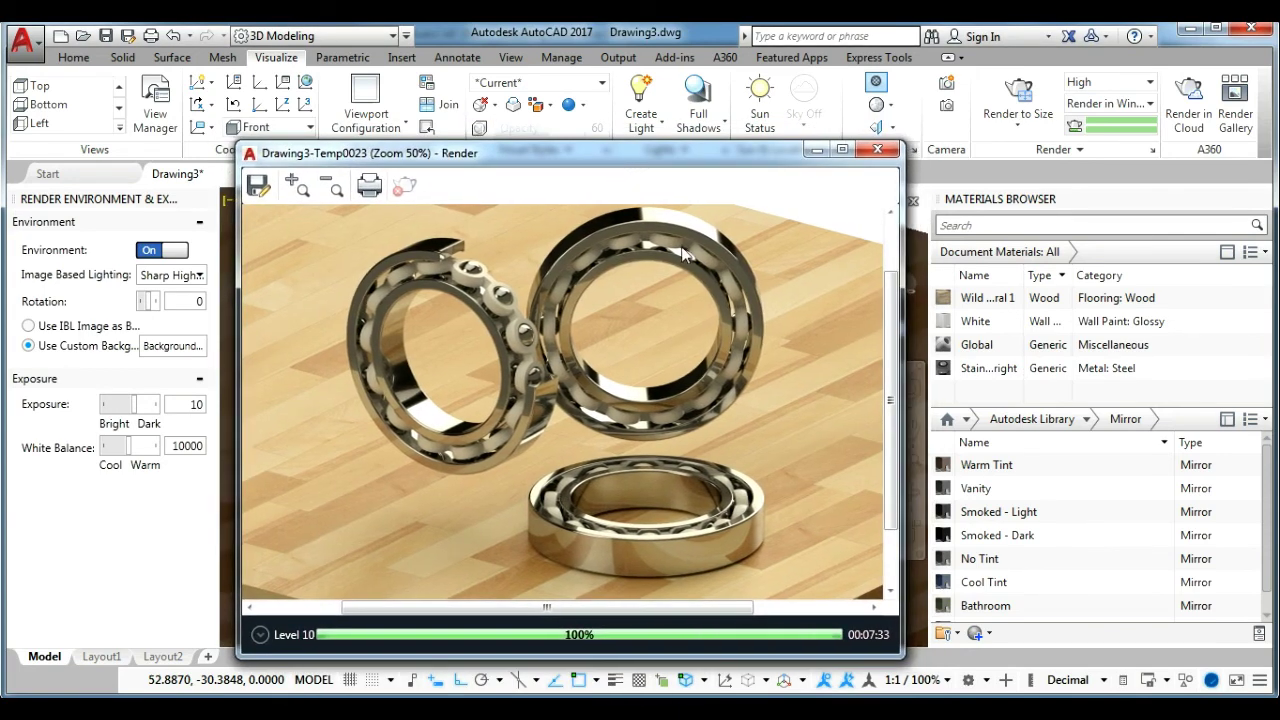